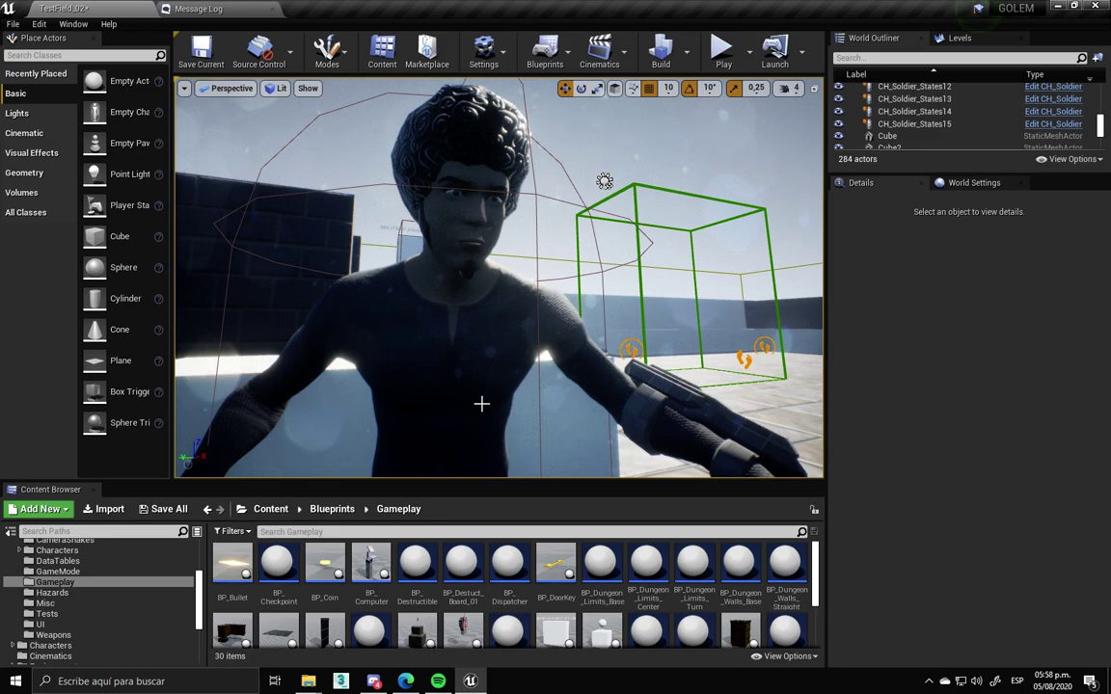
Open the golemproject Saved\SaveGames folder in File Explorer
{"action": "right_click_drag", "start_coordinate": [392, 282], "coordinate": [397, 271]}
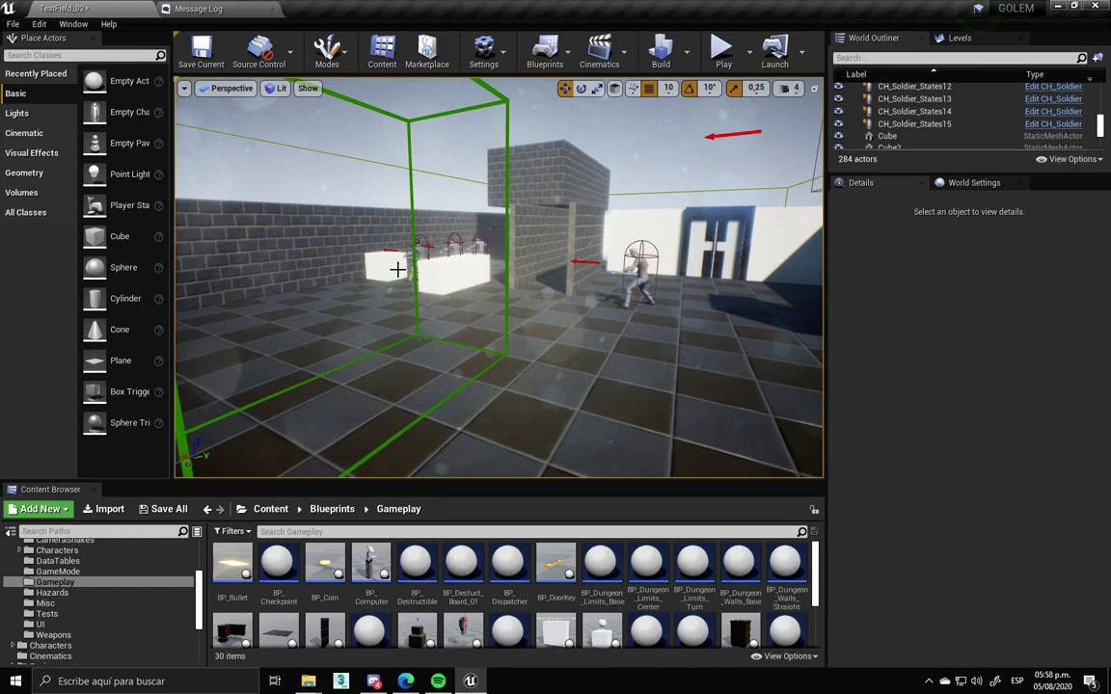
{"action": "mouse_move", "coordinate": [633, 368]}
{"action": "right_mouse_down"}
{"action": "mouse_move", "coordinate": [676, 337]}
{"action": "mouse_move", "coordinate": [632, 351]}
{"action": "right_mouse_up"}
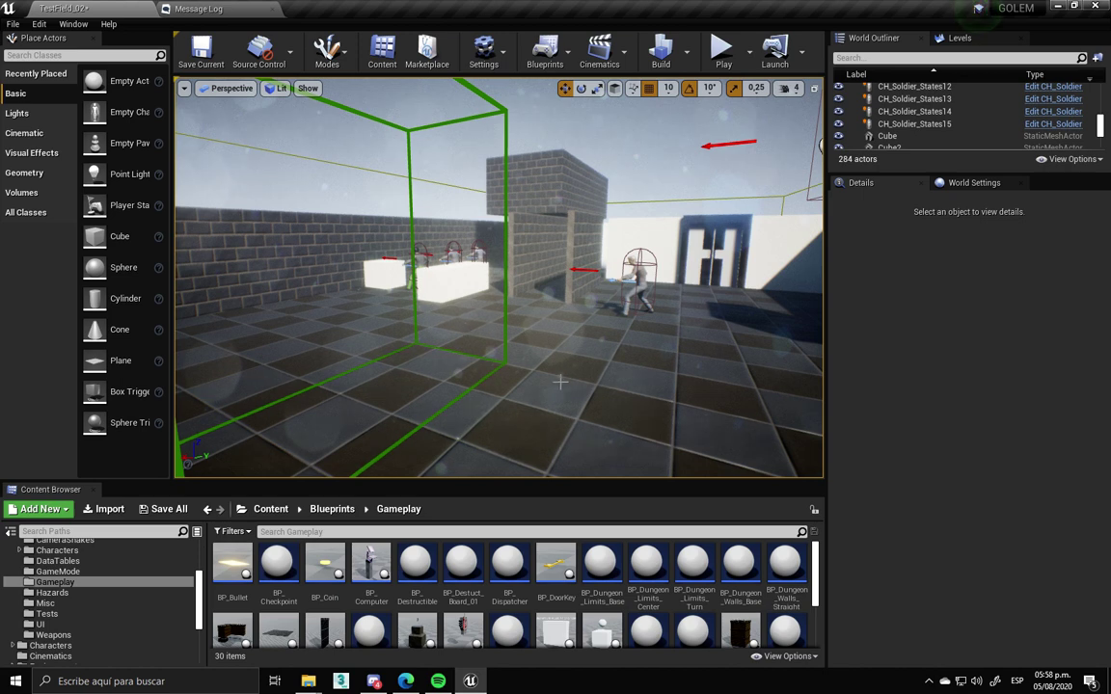
{"action": "right_click_drag", "start_coordinate": [626, 385], "coordinate": [616, 384]}
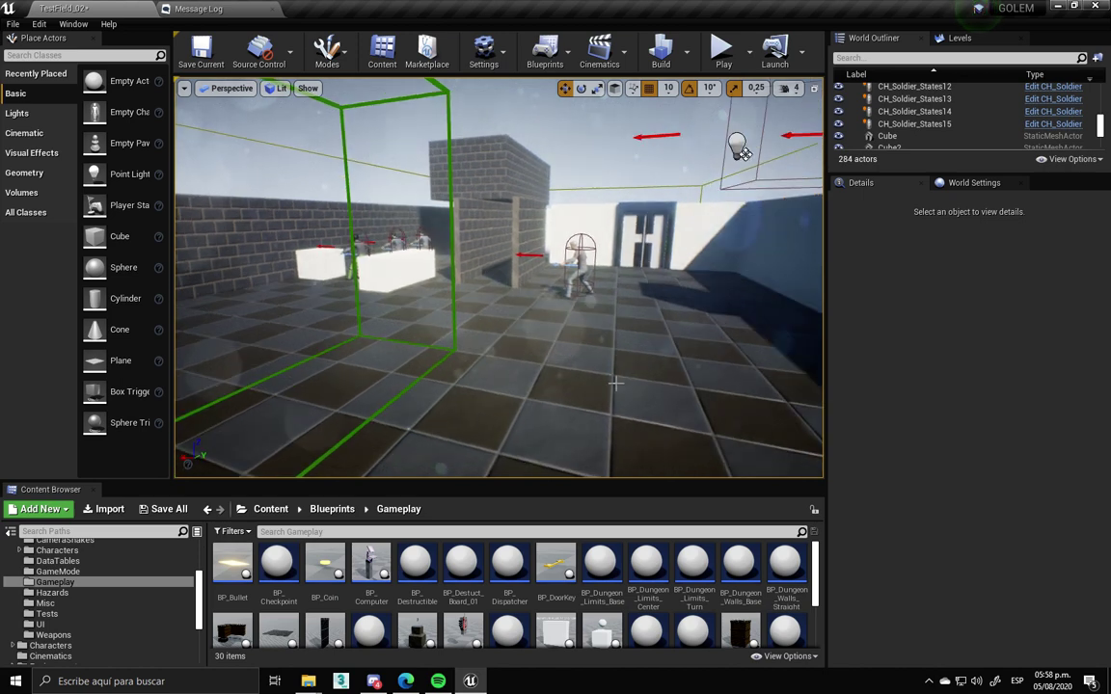
{"action": "mouse_move", "coordinate": [309, 681]}
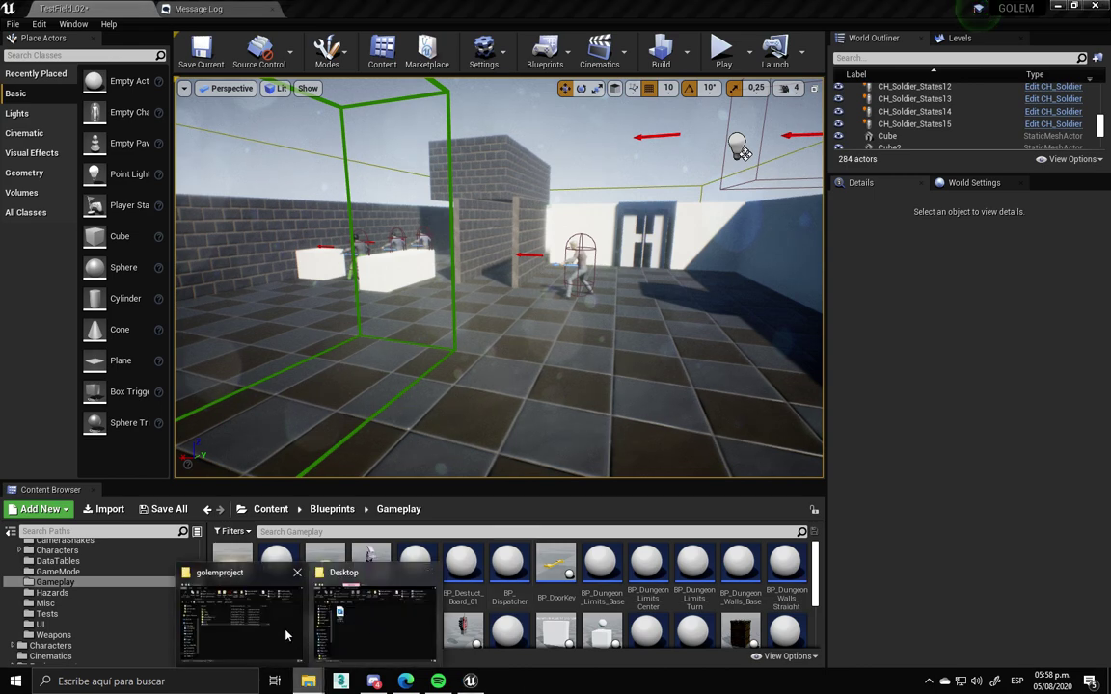
{"action": "left_click", "coordinate": [214, 567]}
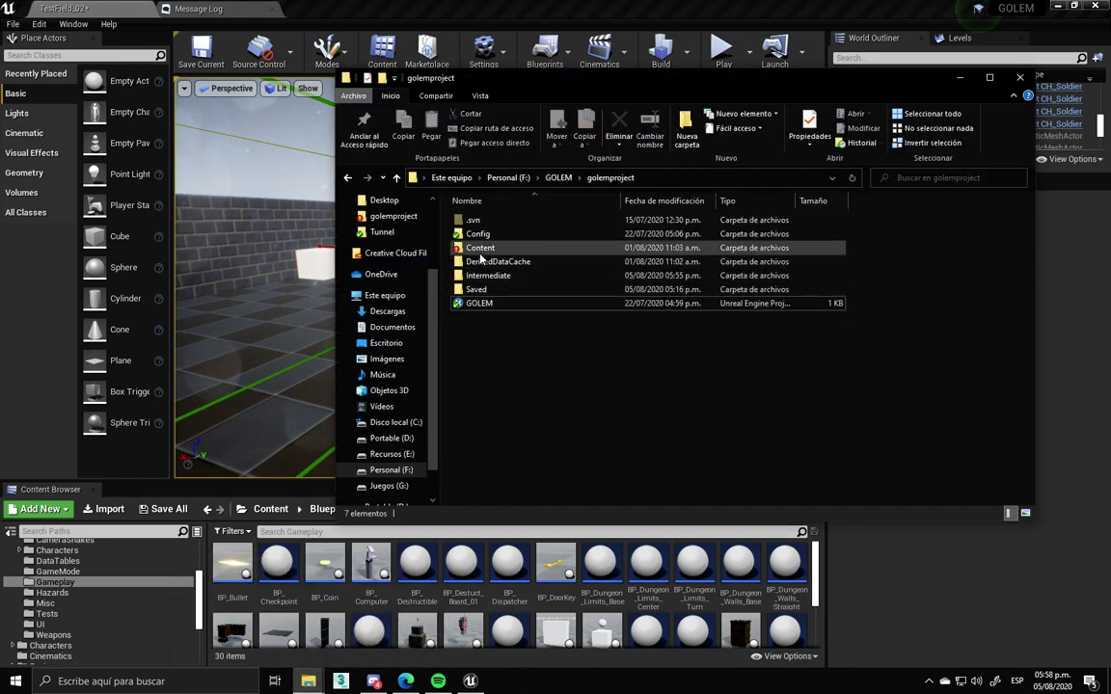
{"action": "double_click", "coordinate": [482, 290]}
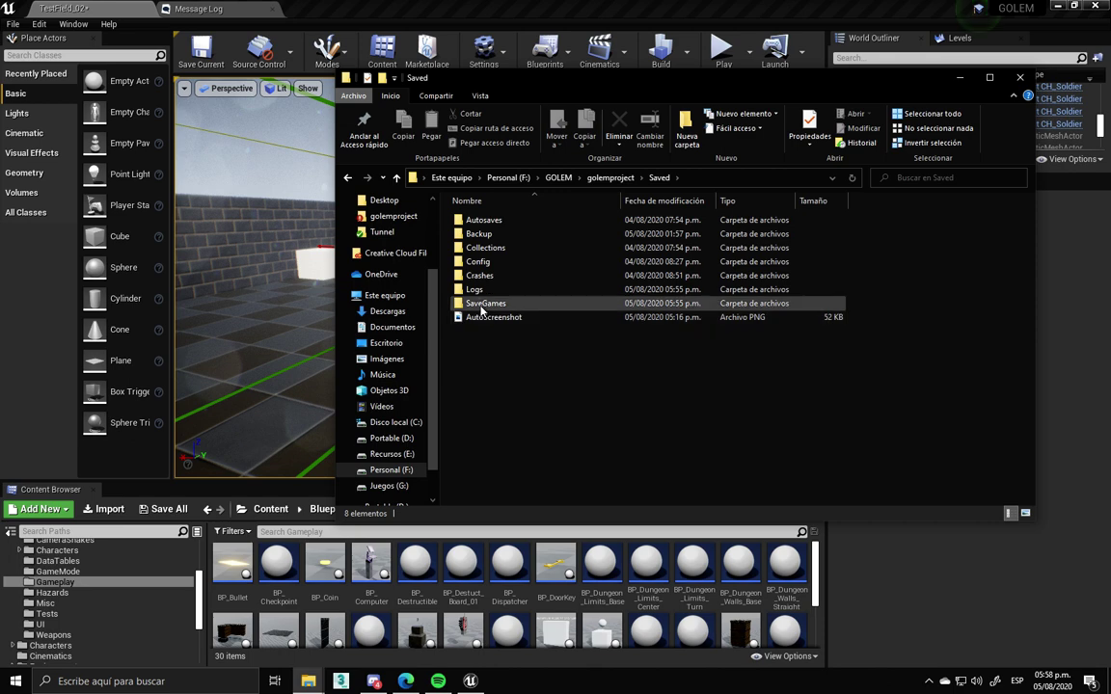
{"action": "double_click", "coordinate": [483, 278]}
Delete SaveGame.sav and confirm the deletion
{"action": "left_click", "coordinate": [477, 221]}
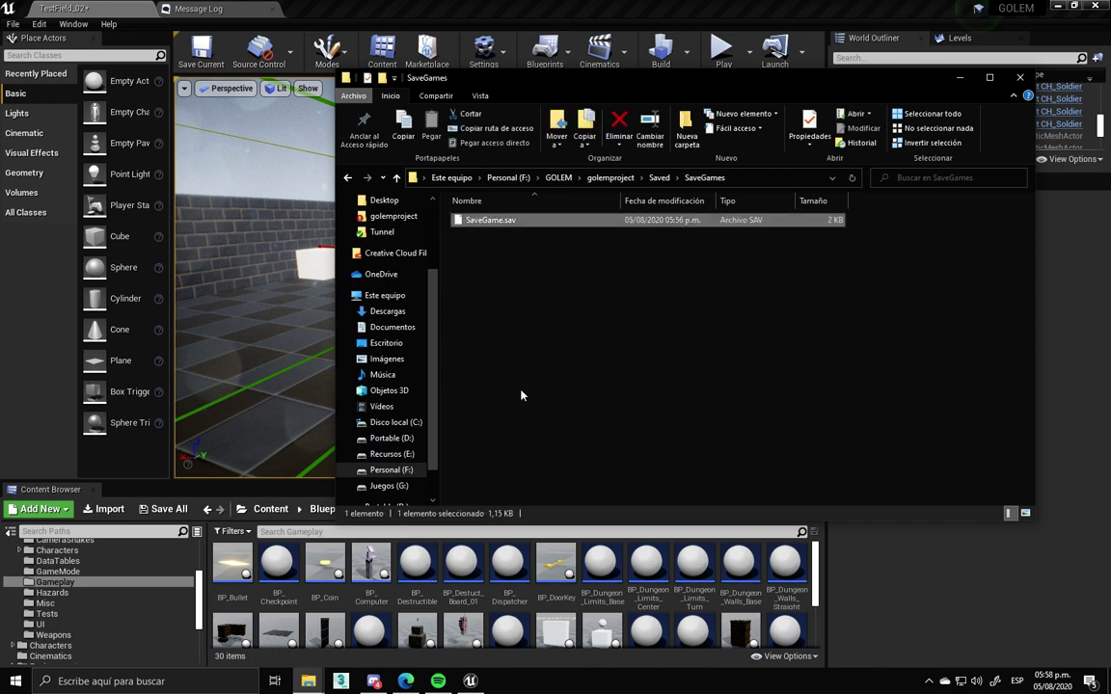
{"action": "key", "text": "Delete"}
{"action": "key", "text": "Return"}
{"action": "left_click", "coordinate": [629, 3]}
{"action": "scroll", "coordinate": [671, 367], "scroll_direction": "up", "scroll_amount": 4}
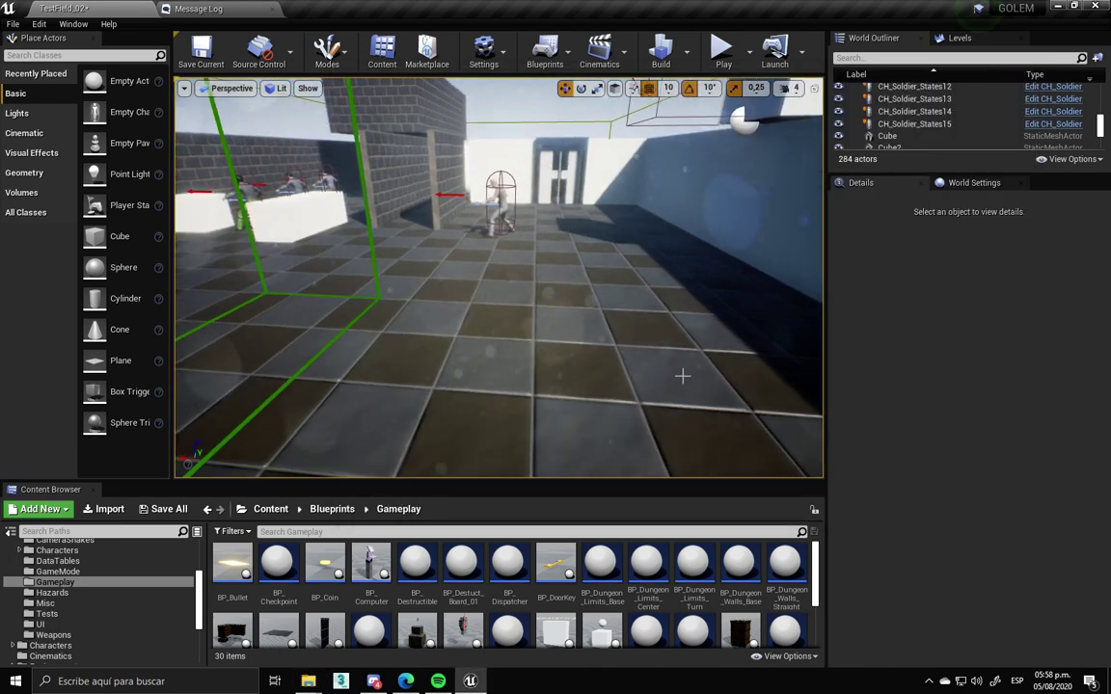
Play From Here on the floor, crouch-walk left, then stop the session
{"action": "right_click", "coordinate": [696, 368]}
{"action": "left_click", "coordinate": [735, 629]}
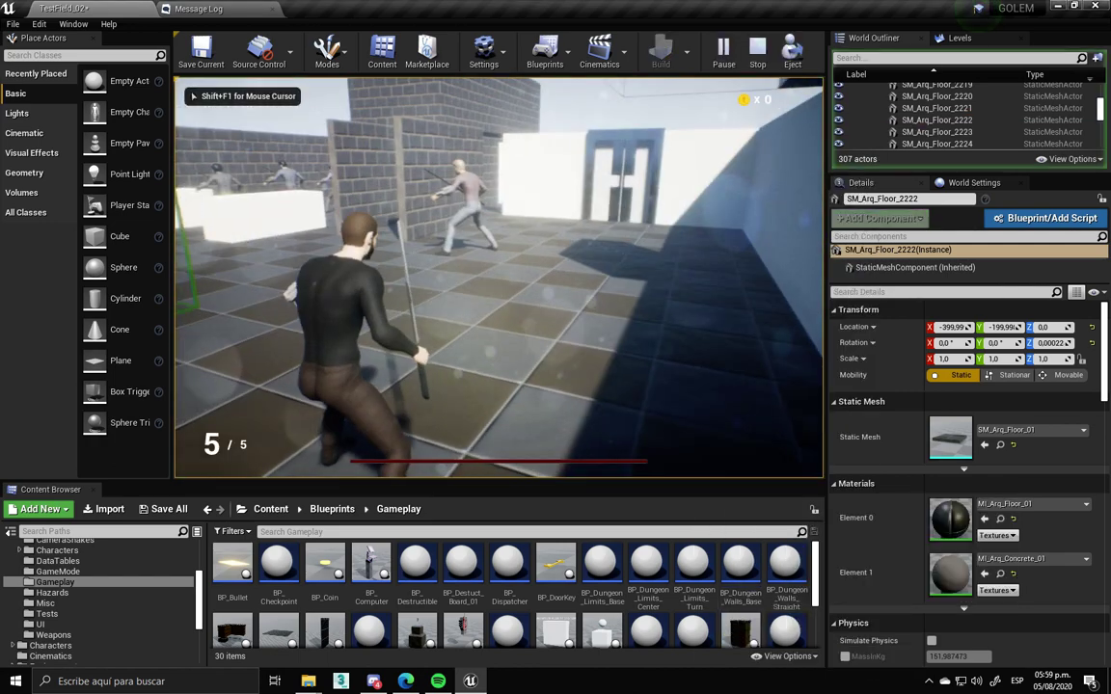
{"action": "key", "text": "c"}
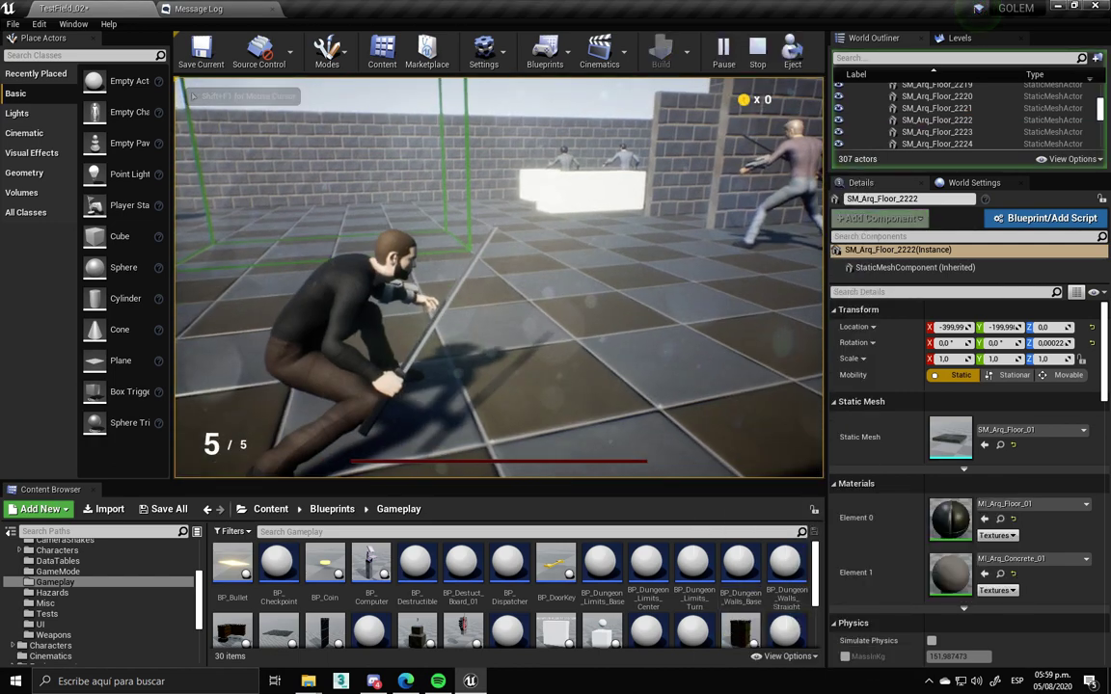
{"action": "key", "text": "a"}
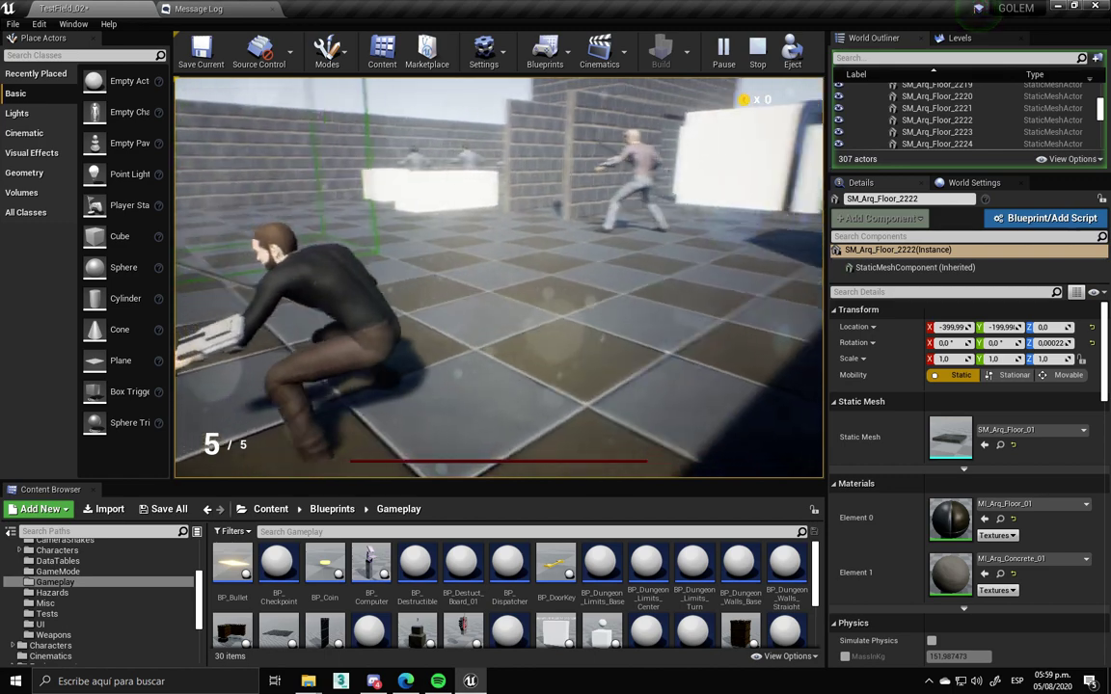
{"action": "key", "text": "Escape"}
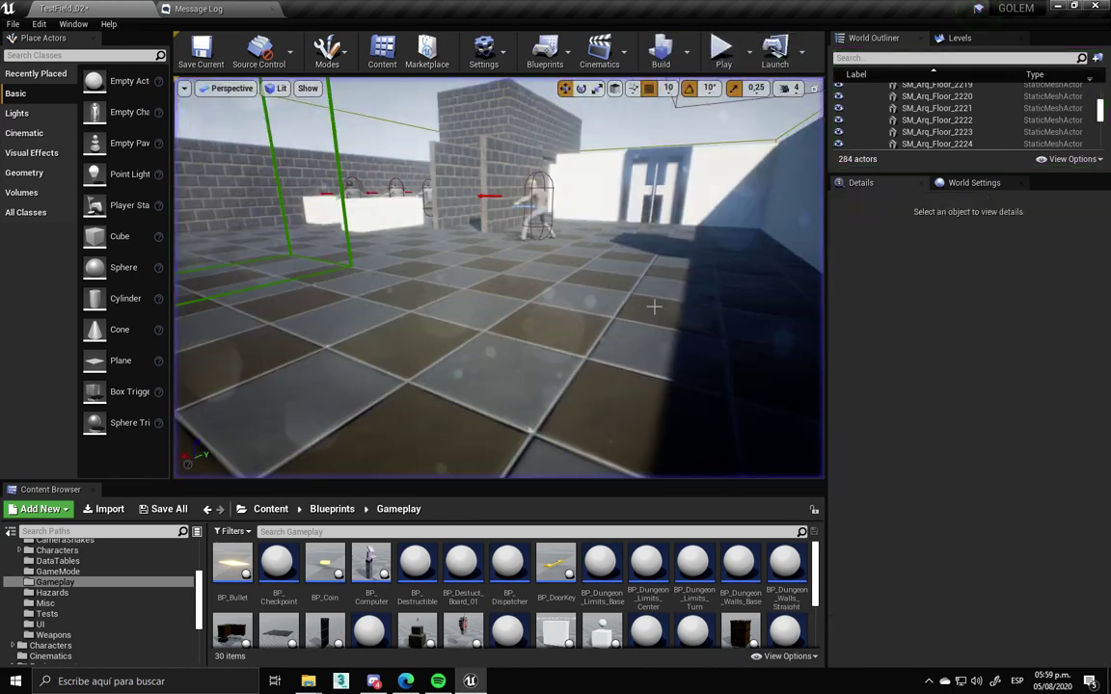
Play the level, walk into the checkpoint until CHECKPOINT! shows, then stop
{"action": "right_click_drag", "start_coordinate": [648, 279], "coordinate": [648, 280]}
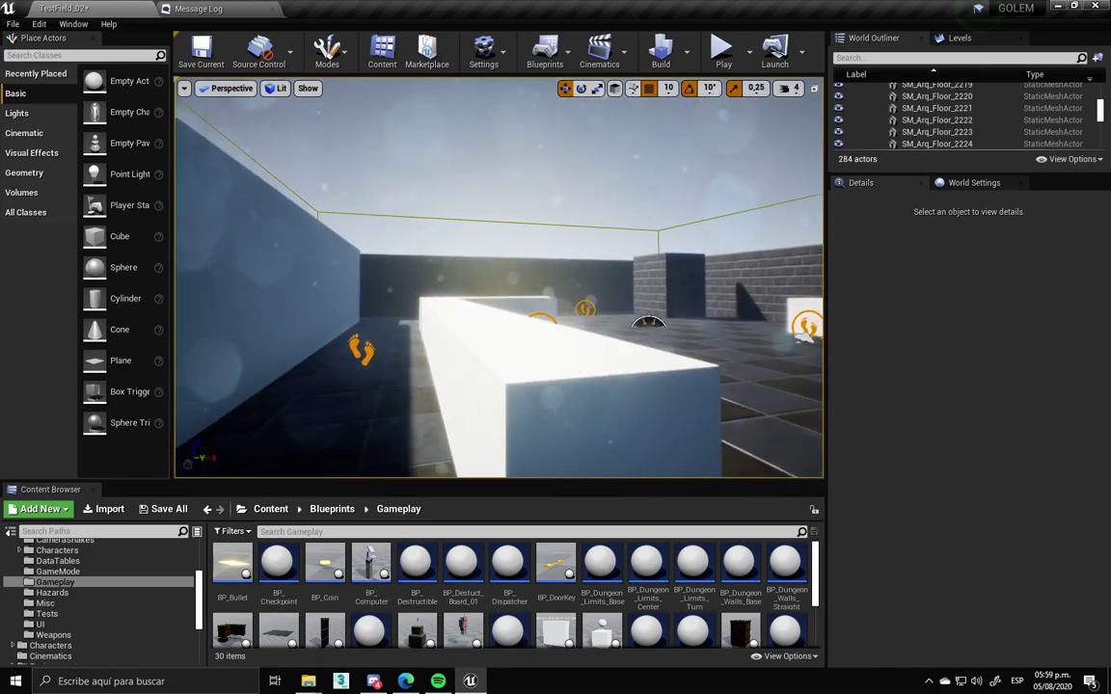
{"action": "left_click", "coordinate": [716, 48]}
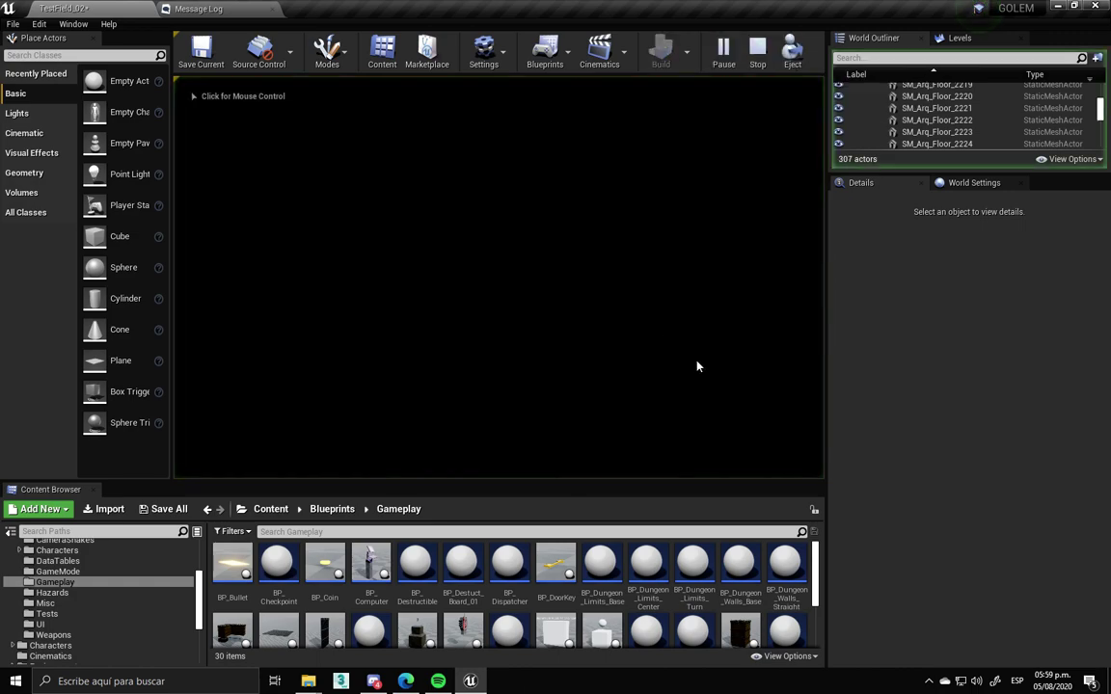
{"action": "left_click", "coordinate": [498, 277]}
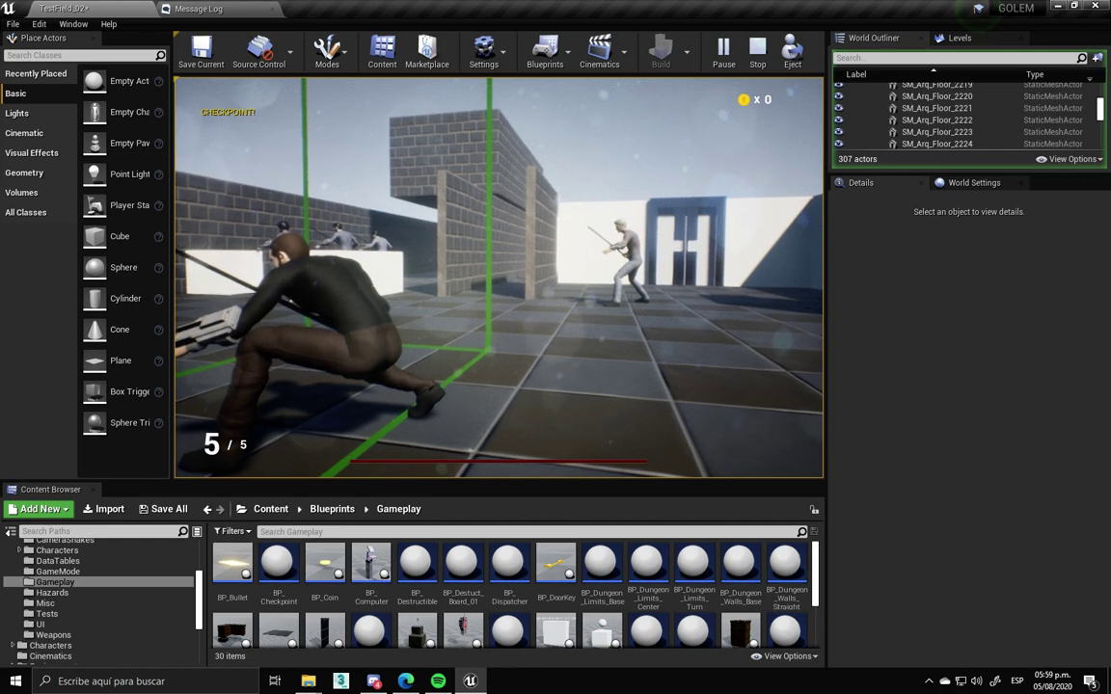
{"action": "key", "text": "Escape"}
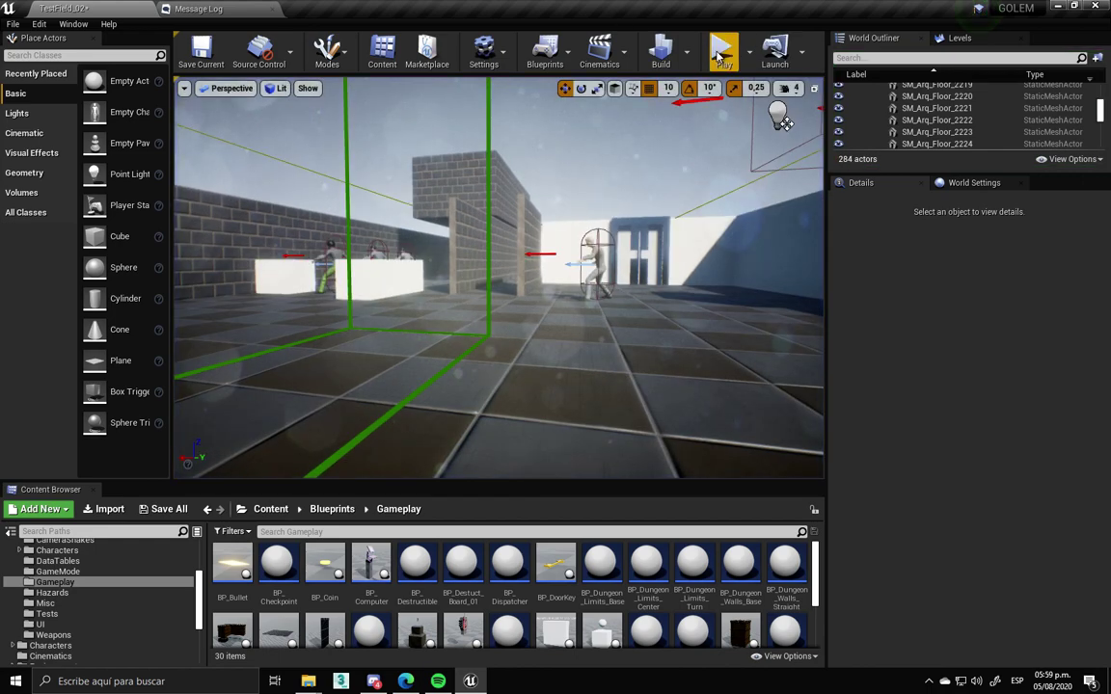
Play the level fullscreen, push past the enemy toward the brick wall, then stop
{"action": "left_click", "coordinate": [722, 58]}
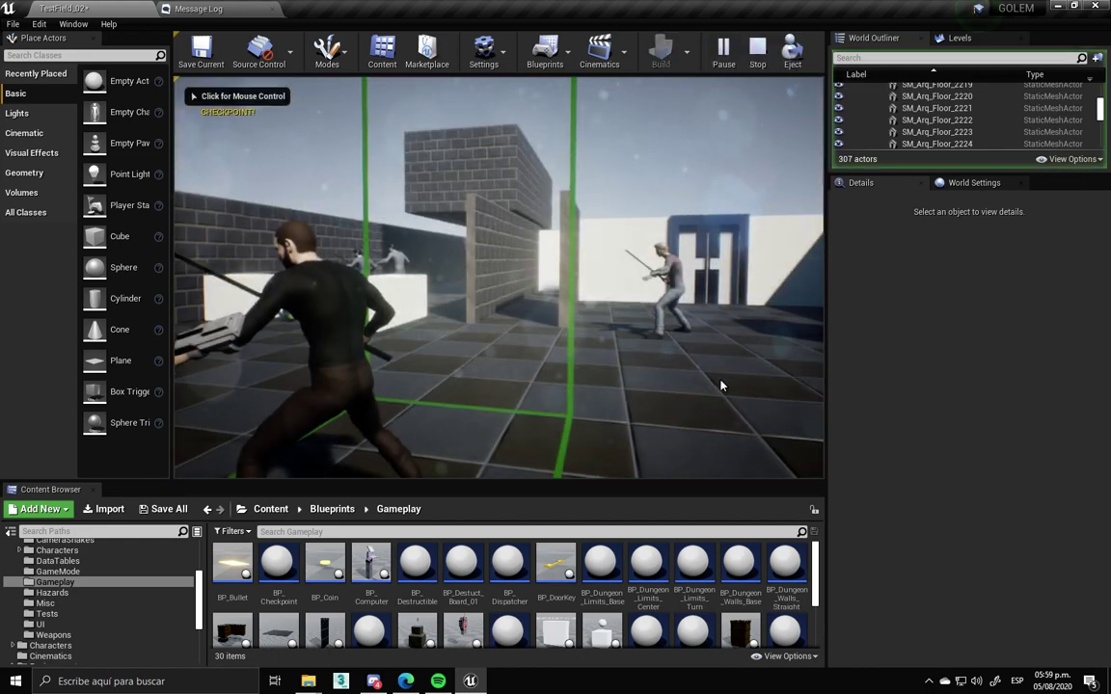
{"action": "key", "text": "Escape"}
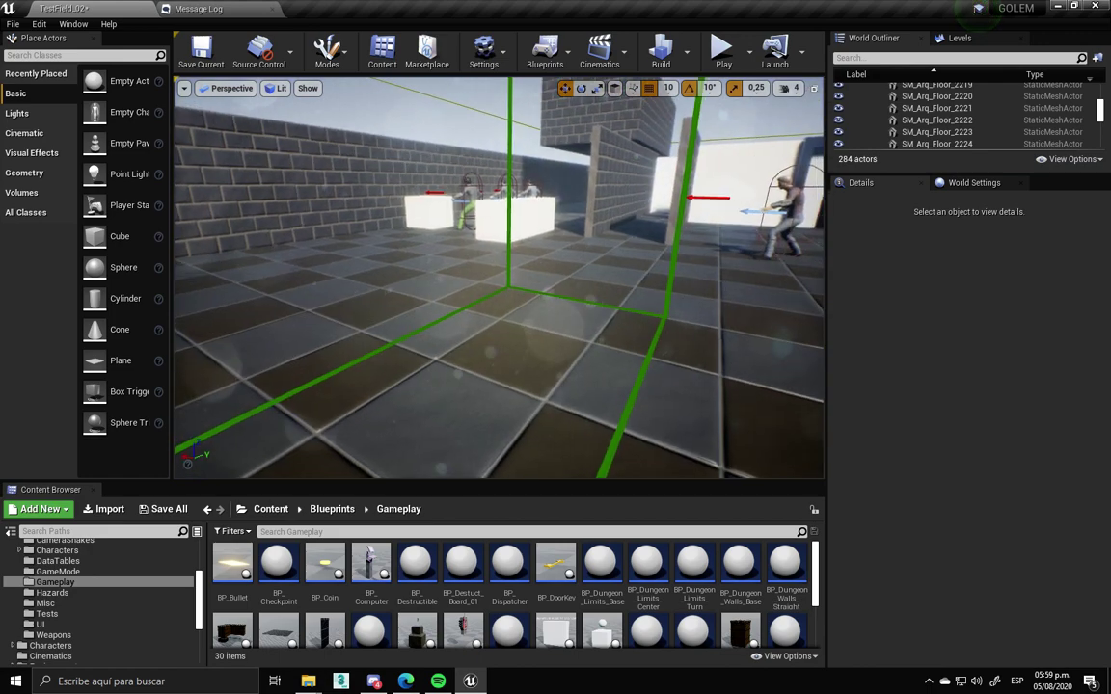
{"action": "right_click_drag", "start_coordinate": [704, 209], "coordinate": [704, 209]}
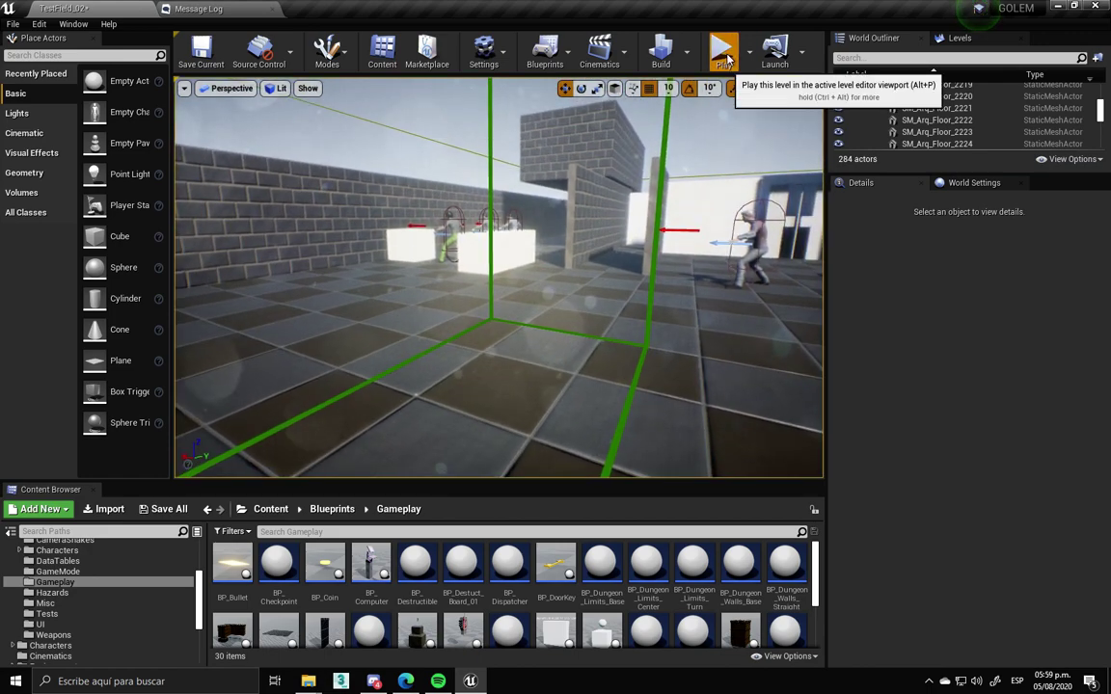
{"action": "left_click", "coordinate": [725, 58]}
{"action": "key", "text": "shift+F1"}
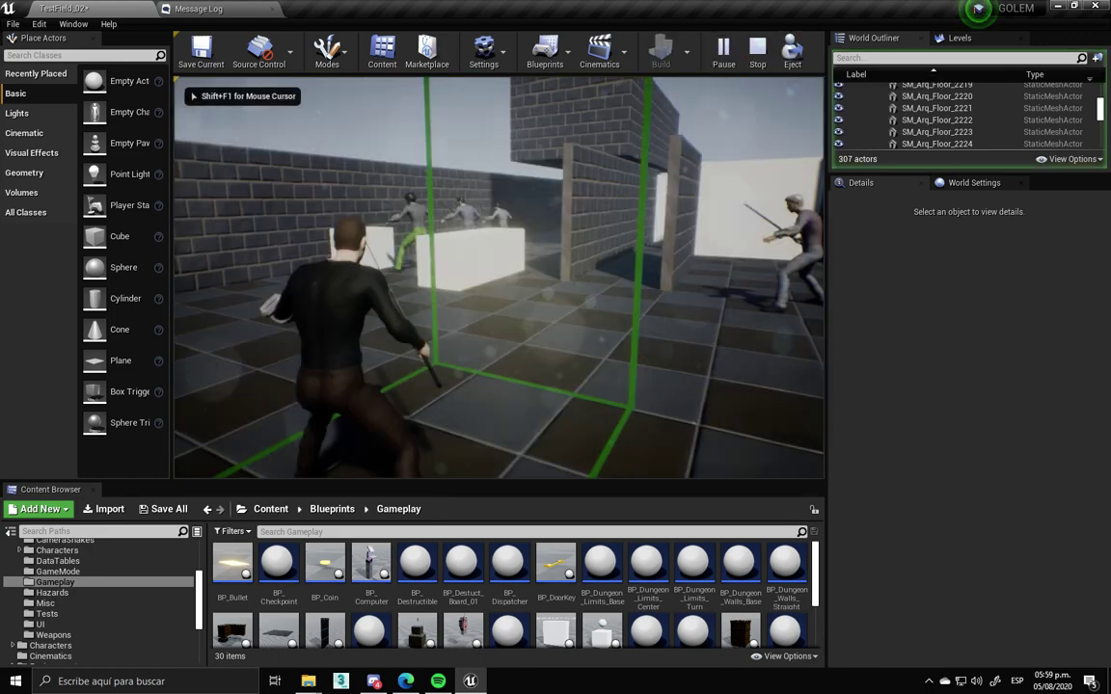
{"action": "key", "text": "F11"}
{"action": "key", "text": "d"}
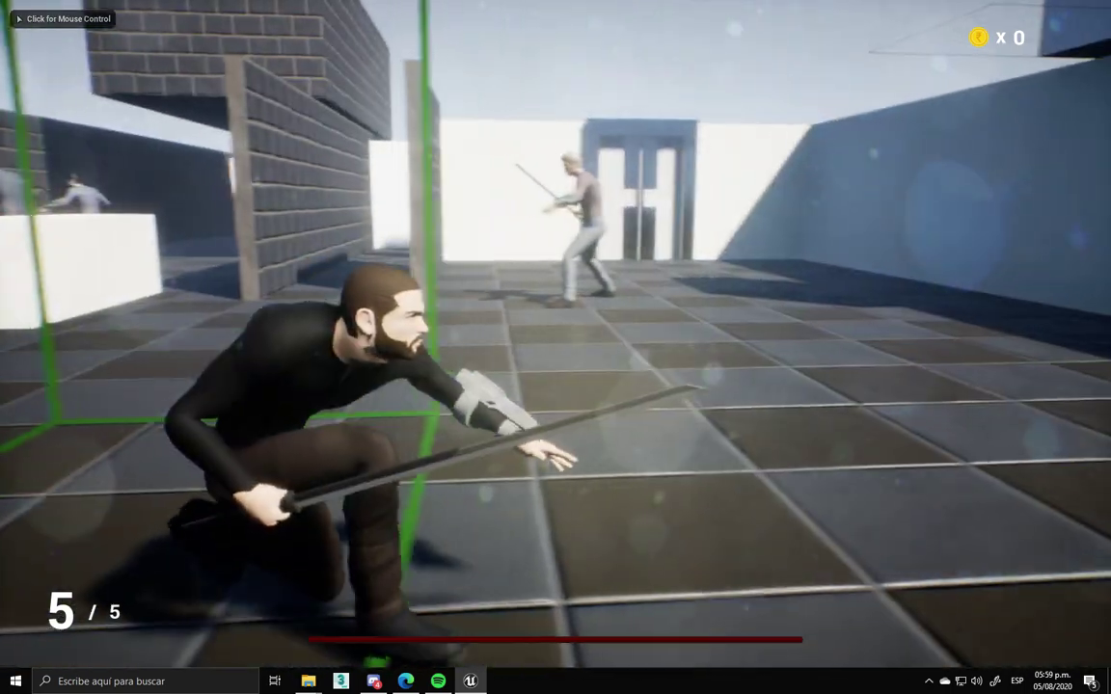
{"action": "key", "text": "w"}
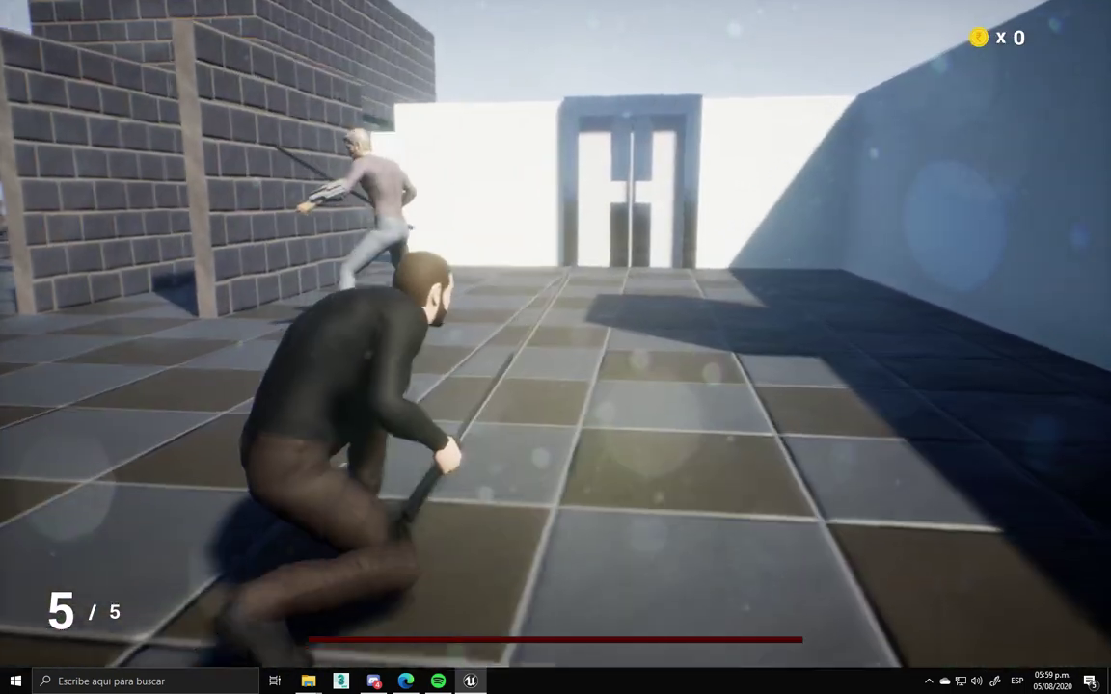
{"action": "key", "text": "w"}
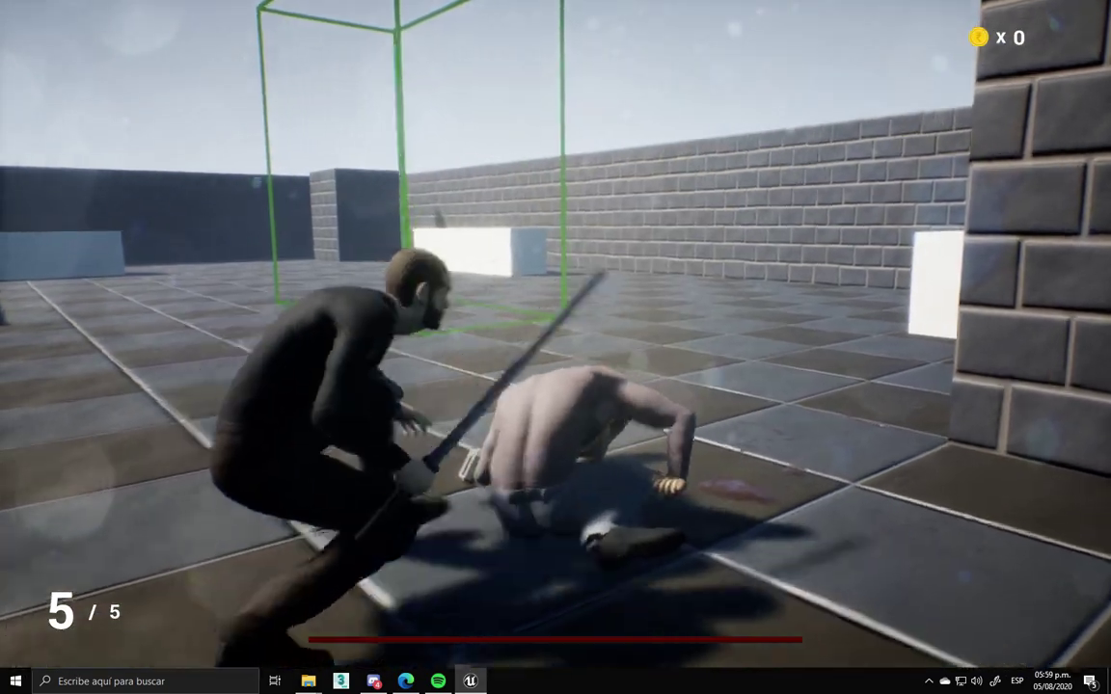
{"action": "key", "text": "Escape"}
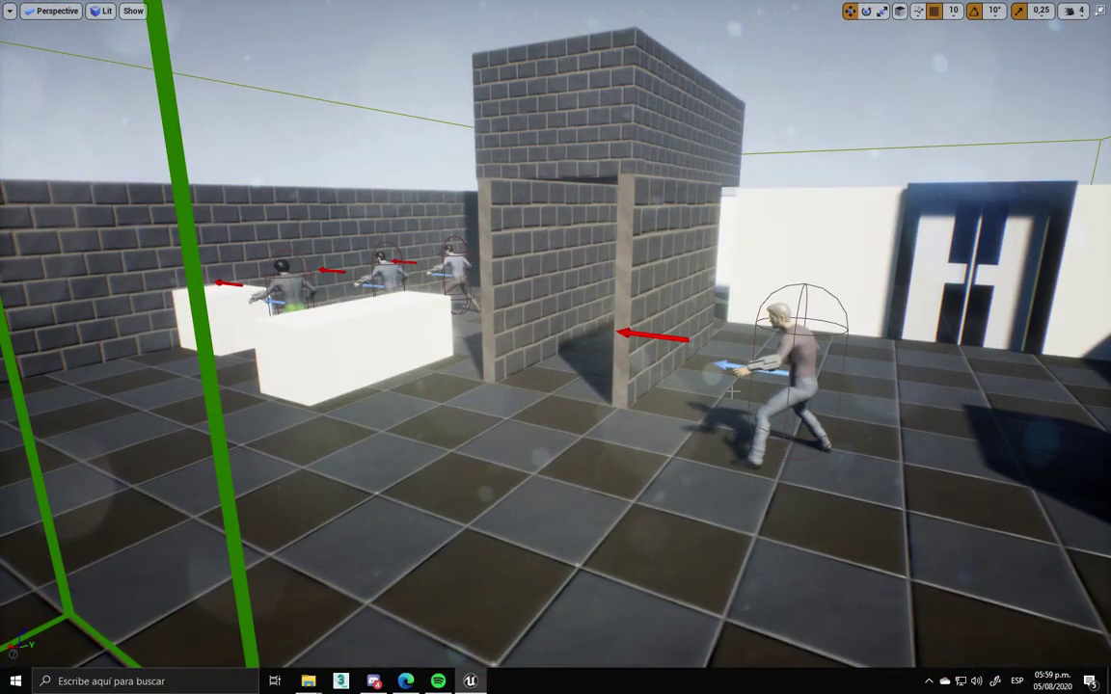
Replay the level with Alt+P, stop it, and exit fullscreen with F11
{"action": "key", "text": "alt+p"}
{"action": "left_click", "coordinate": [732, 389]}
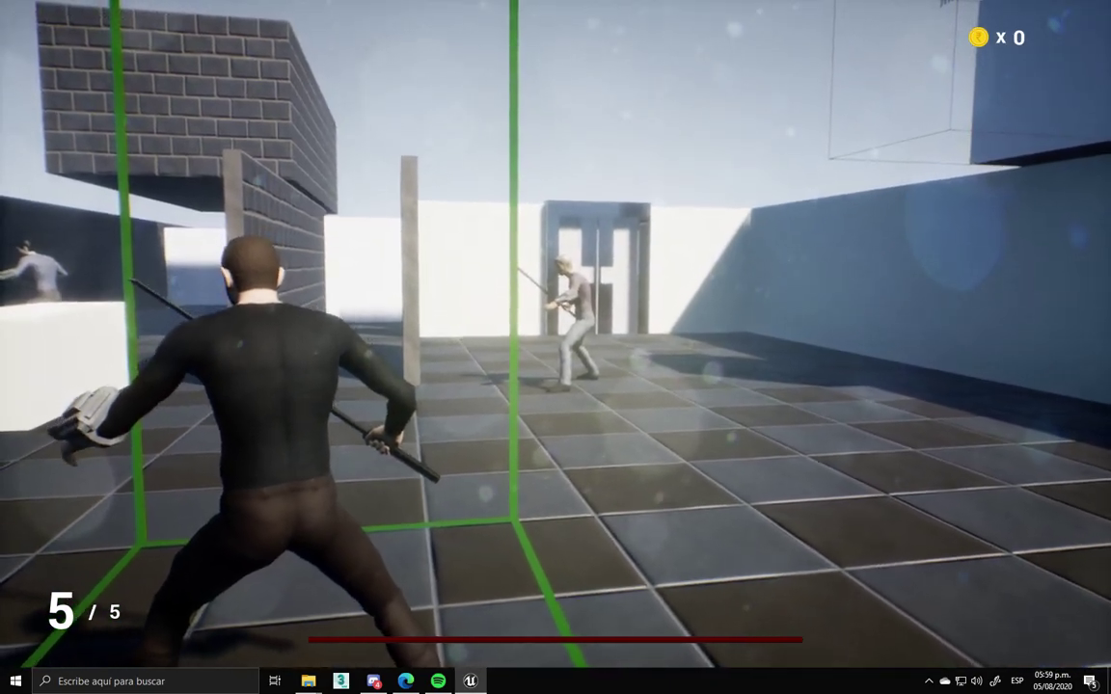
{"action": "key", "text": "Escape"}
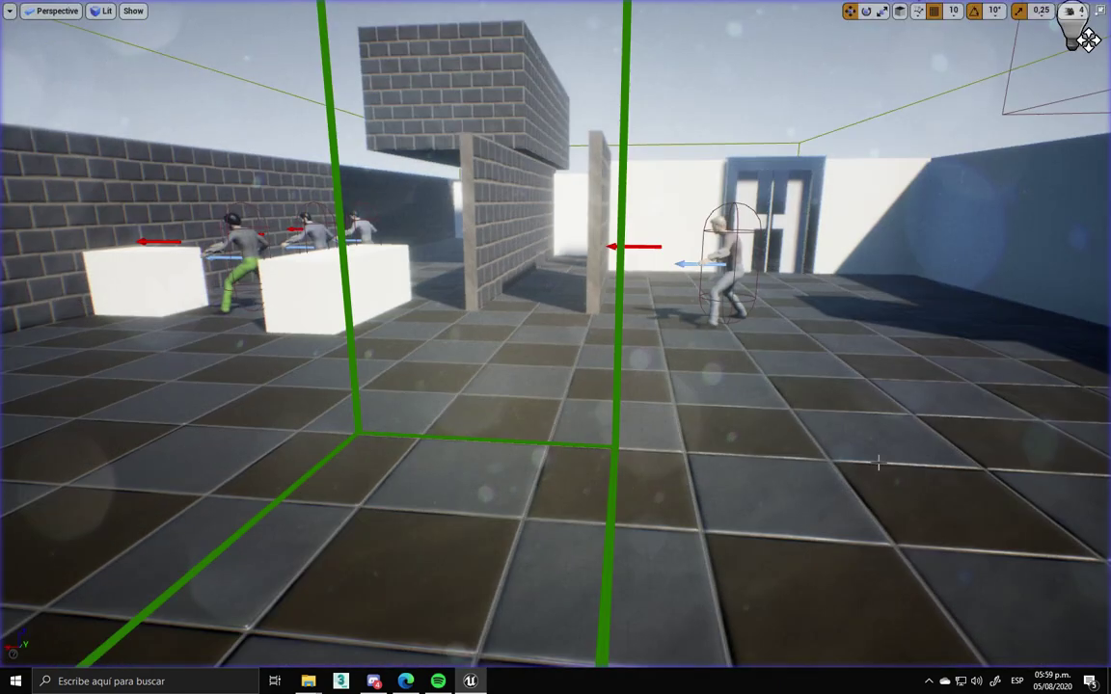
{"action": "key", "text": "F11"}
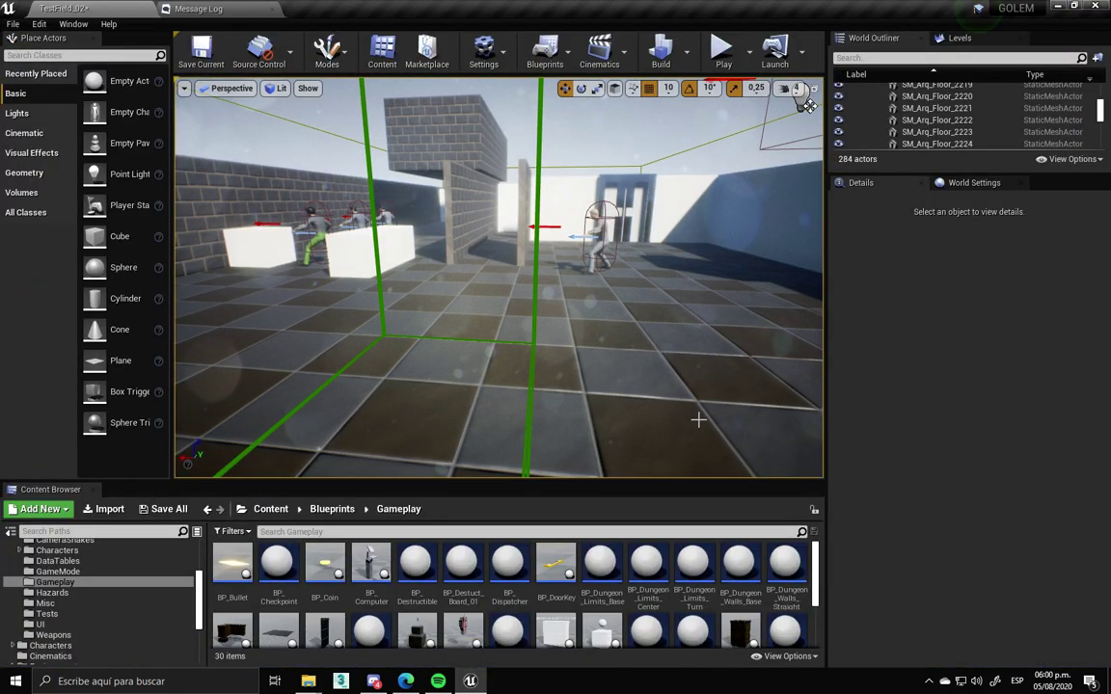
{"action": "left_click_drag", "start_coordinate": [692, 352], "coordinate": [492, 169]}
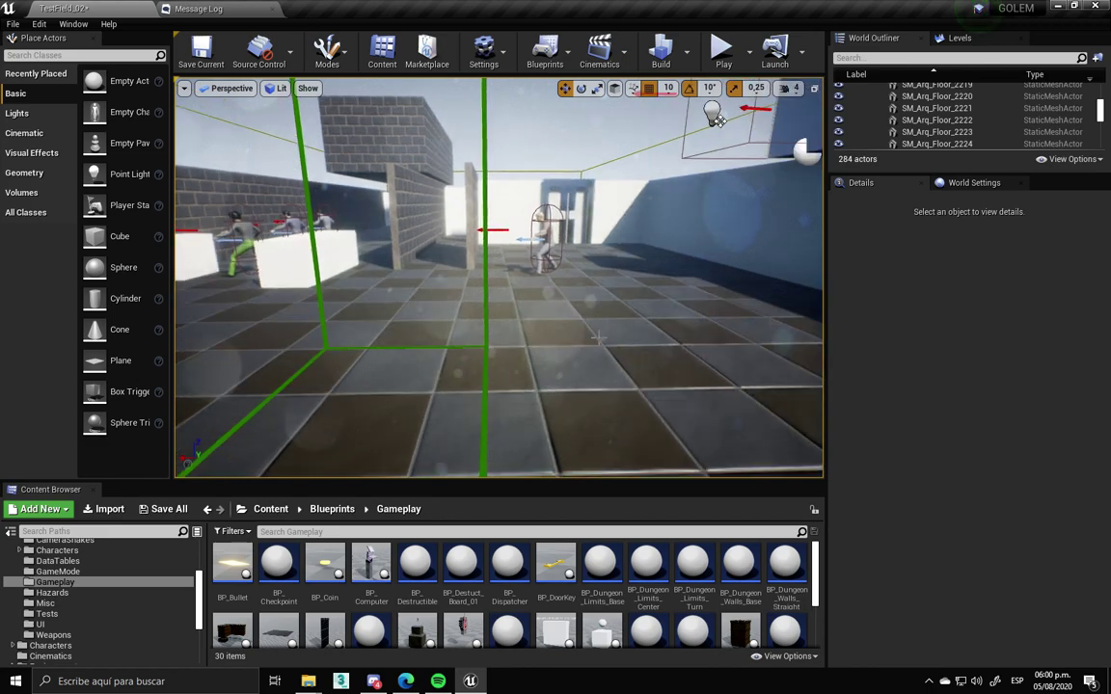
Select the checkpoint box and open BP_Checkpoint from the Content Browser
{"action": "left_click", "coordinate": [485, 135]}
{"action": "left_click", "coordinate": [273, 590]}
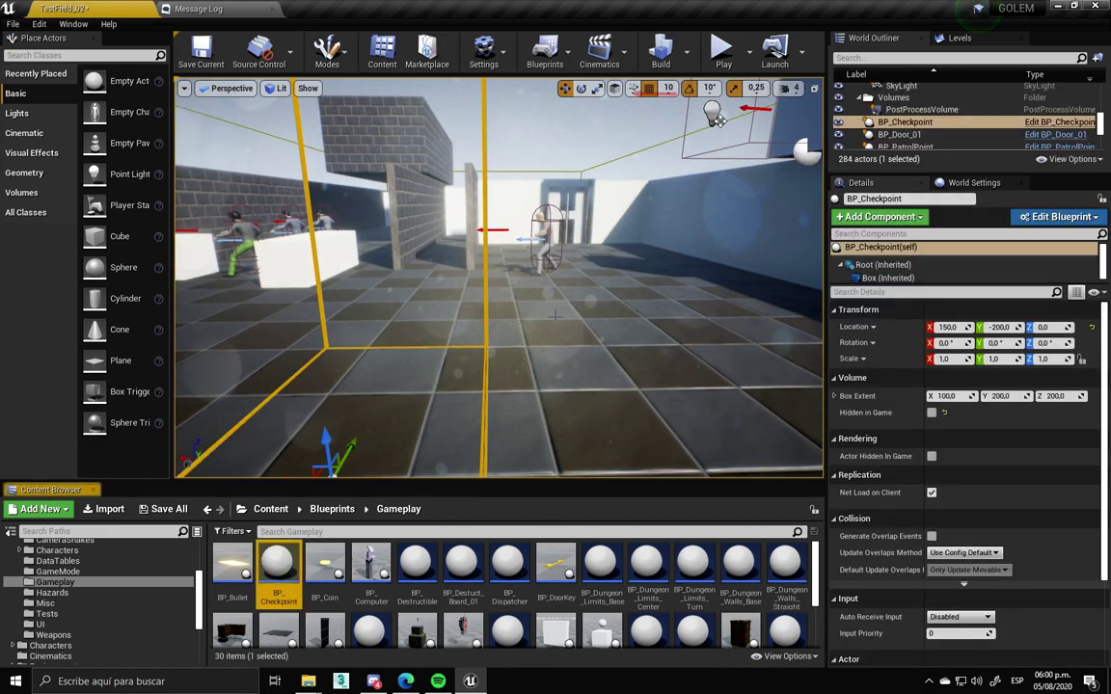
{"action": "double_click", "coordinate": [273, 590]}
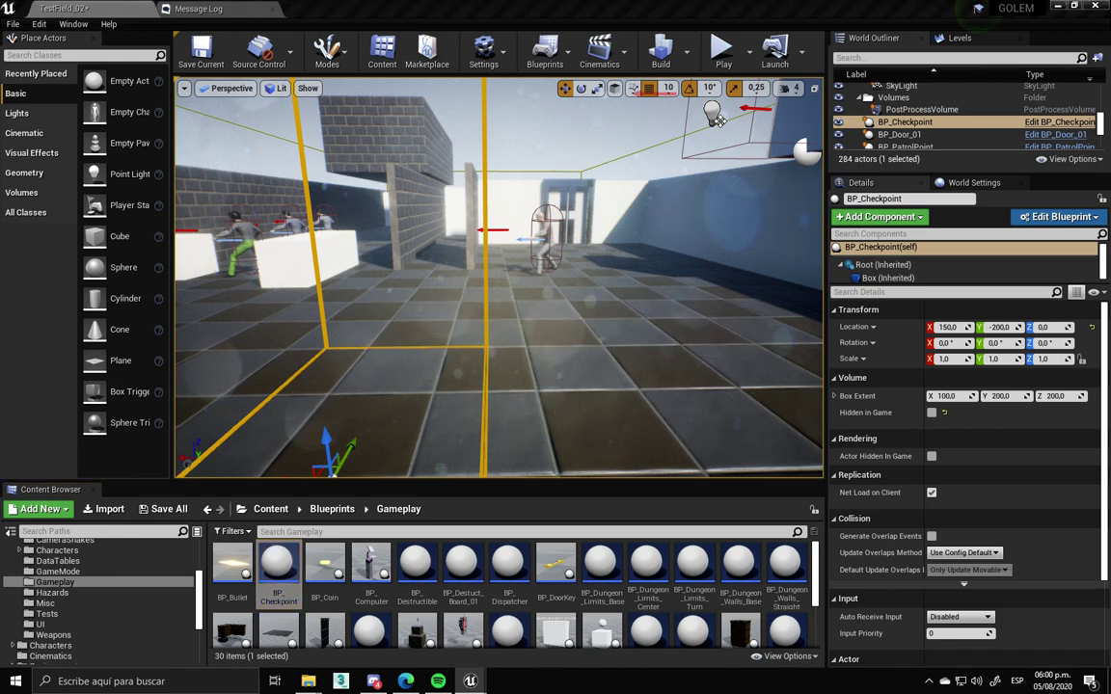
{"action": "scroll", "coordinate": [473, 299], "scroll_direction": "down", "scroll_amount": 9}
{"action": "scroll", "coordinate": [616, 382], "scroll_direction": "up", "scroll_amount": 4}
{"action": "scroll", "coordinate": [579, 347], "scroll_direction": "up", "scroll_amount": 2}
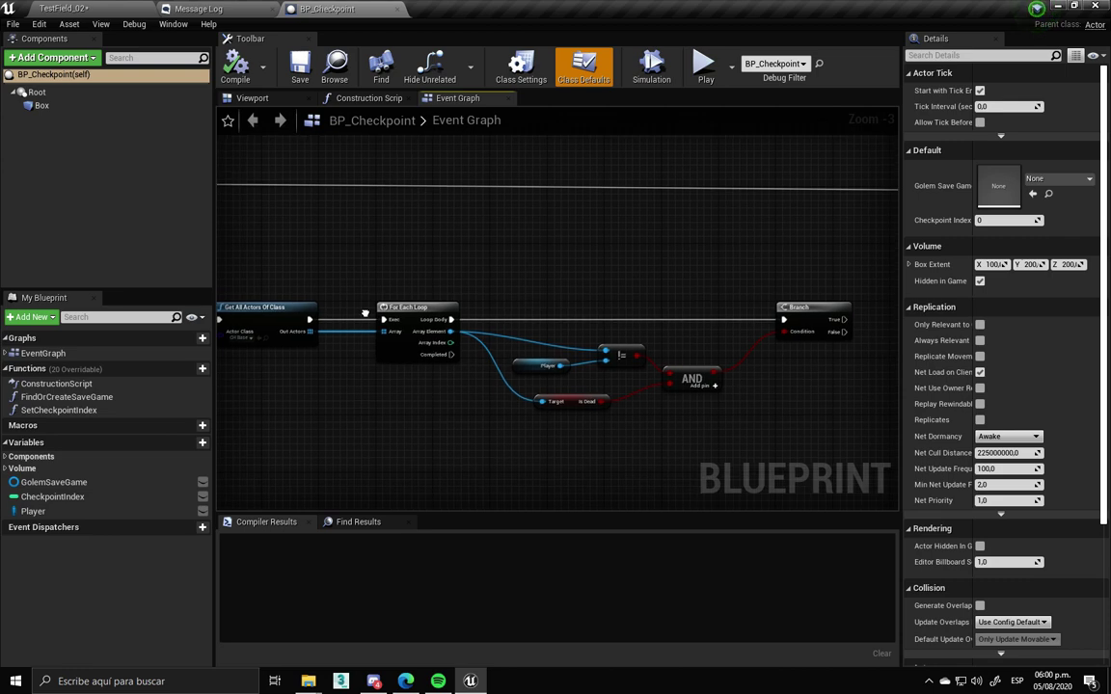
Trace the overlap chain through Cast To CH_RS and inspect the Find or Create Save Game function
{"action": "scroll", "coordinate": [365, 314], "scroll_direction": "down", "scroll_amount": 2}
{"action": "scroll", "coordinate": [783, 374], "scroll_direction": "up", "scroll_amount": 2}
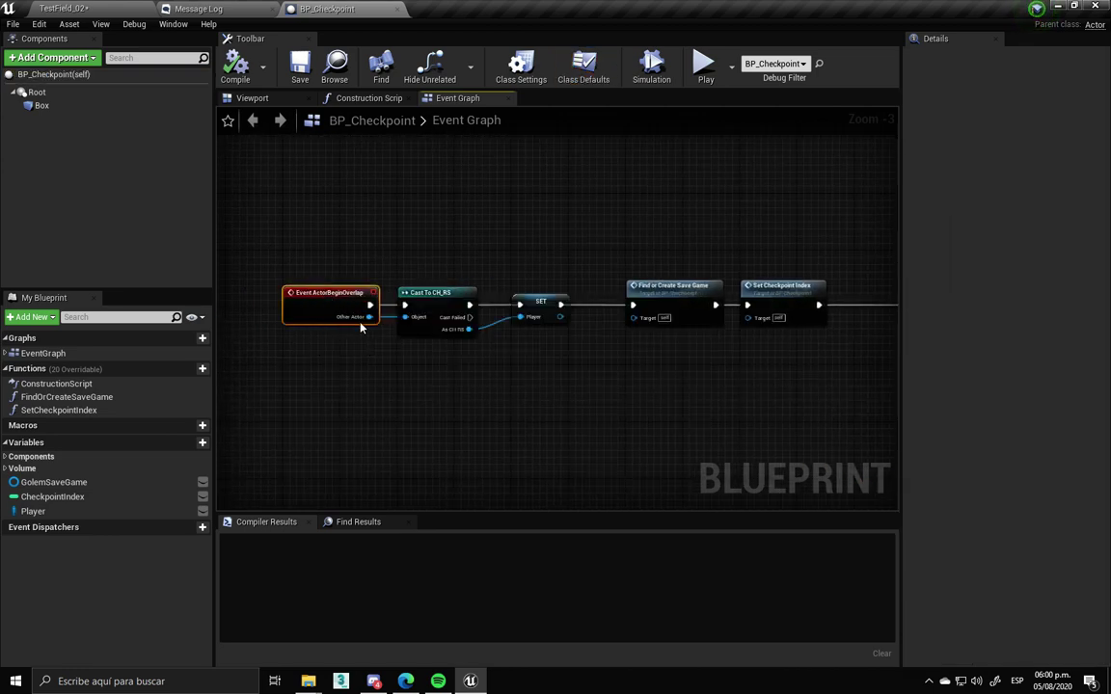
{"action": "scroll", "coordinate": [338, 304], "scroll_direction": "up", "scroll_amount": 3}
{"action": "right_click_drag", "start_coordinate": [478, 253], "coordinate": [357, 253]}
{"action": "left_click", "coordinate": [357, 253]}
{"action": "right_click_drag", "start_coordinate": [593, 313], "coordinate": [196, 289]}
{"action": "left_click", "coordinate": [409, 288]}
{"action": "left_click", "coordinate": [357, 287]}
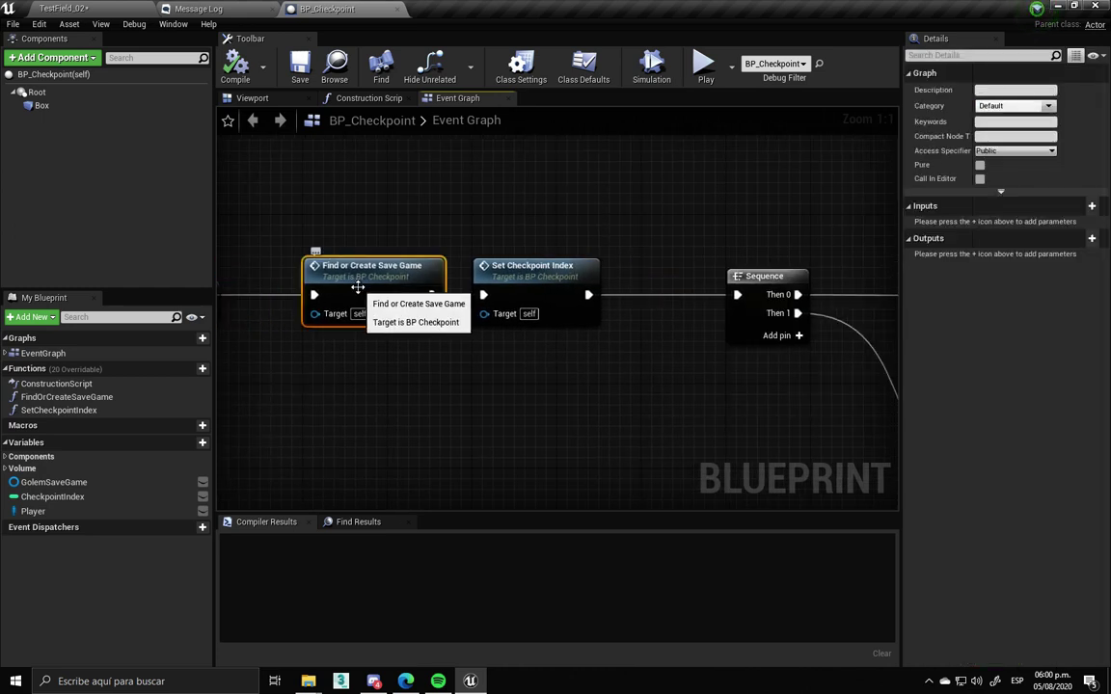
{"action": "double_click", "coordinate": [357, 287]}
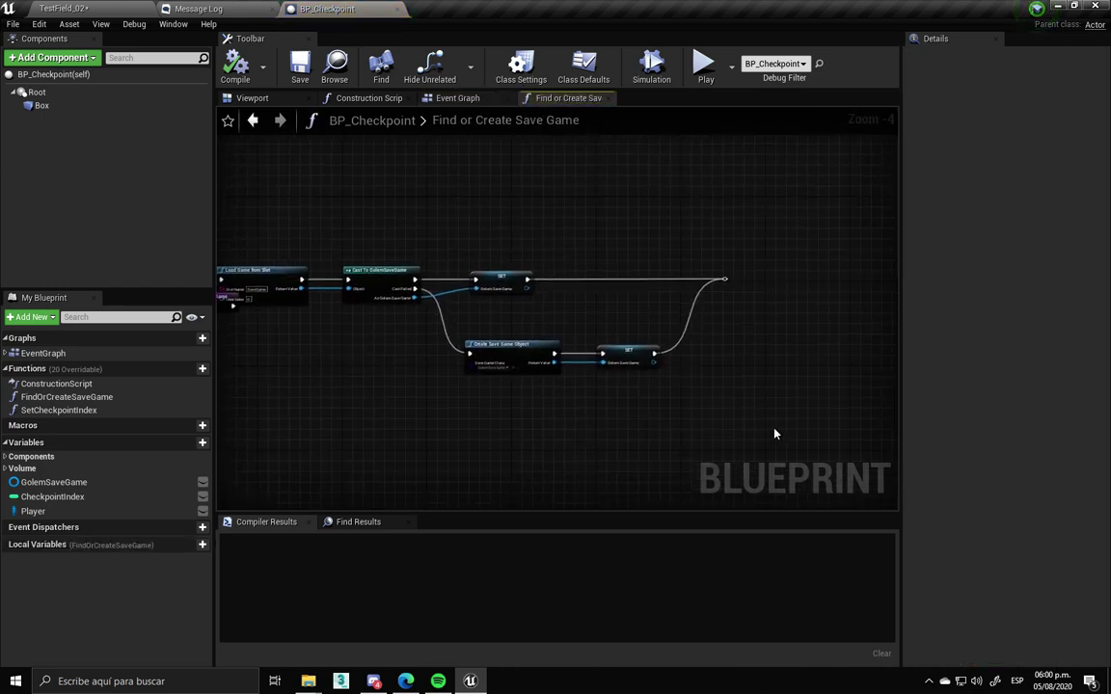
{"action": "left_click_drag", "start_coordinate": [774, 434], "coordinate": [309, 228]}
{"action": "mouse_move", "coordinate": [756, 483]}
{"action": "left_mouse_down"}
{"action": "mouse_move", "coordinate": [241, 246]}
{"action": "mouse_move", "coordinate": [380, 302]}
{"action": "left_mouse_up"}
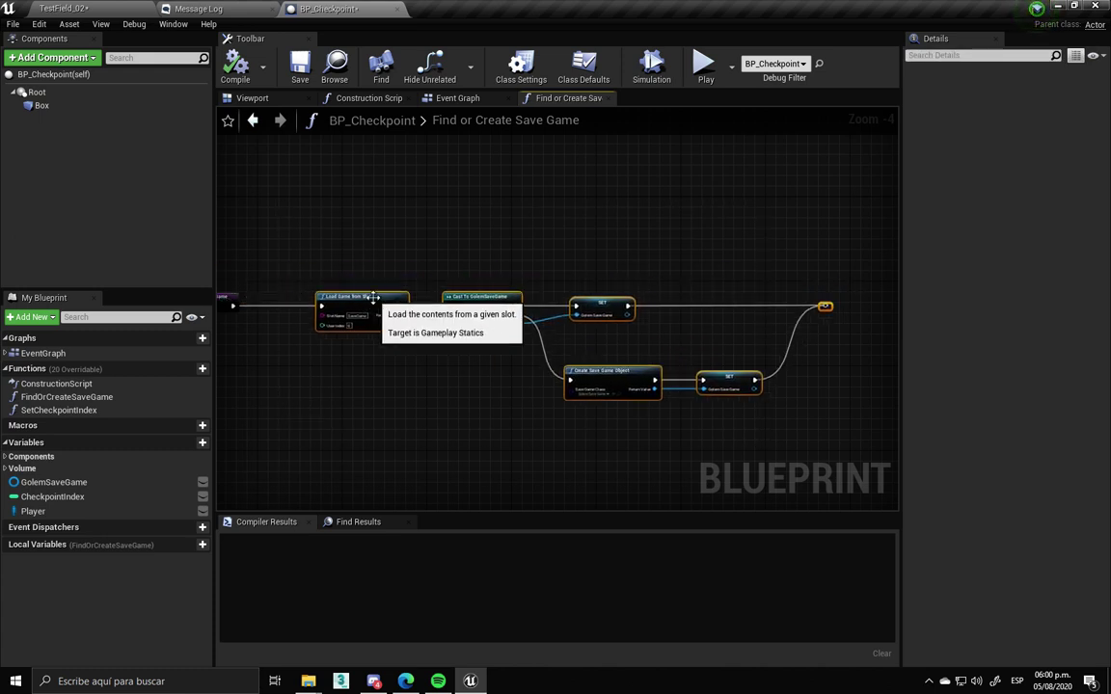
{"action": "left_click", "coordinate": [457, 98]}
Inspect the Set Checkpoint Index function and its SET Checkpoint Index node
{"action": "right_click_drag", "start_coordinate": [601, 373], "coordinate": [501, 362]}
{"action": "left_click", "coordinate": [439, 270]}
{"action": "double_click", "coordinate": [439, 270]}
{"action": "scroll", "coordinate": [513, 349], "scroll_direction": "down", "scroll_amount": 2}
{"action": "mouse_move", "coordinate": [665, 375]}
{"action": "left_mouse_down"}
{"action": "mouse_move", "coordinate": [385, 231]}
{"action": "mouse_move", "coordinate": [429, 303]}
{"action": "left_mouse_up"}
{"action": "scroll", "coordinate": [365, 263], "scroll_direction": "up", "scroll_amount": 3}
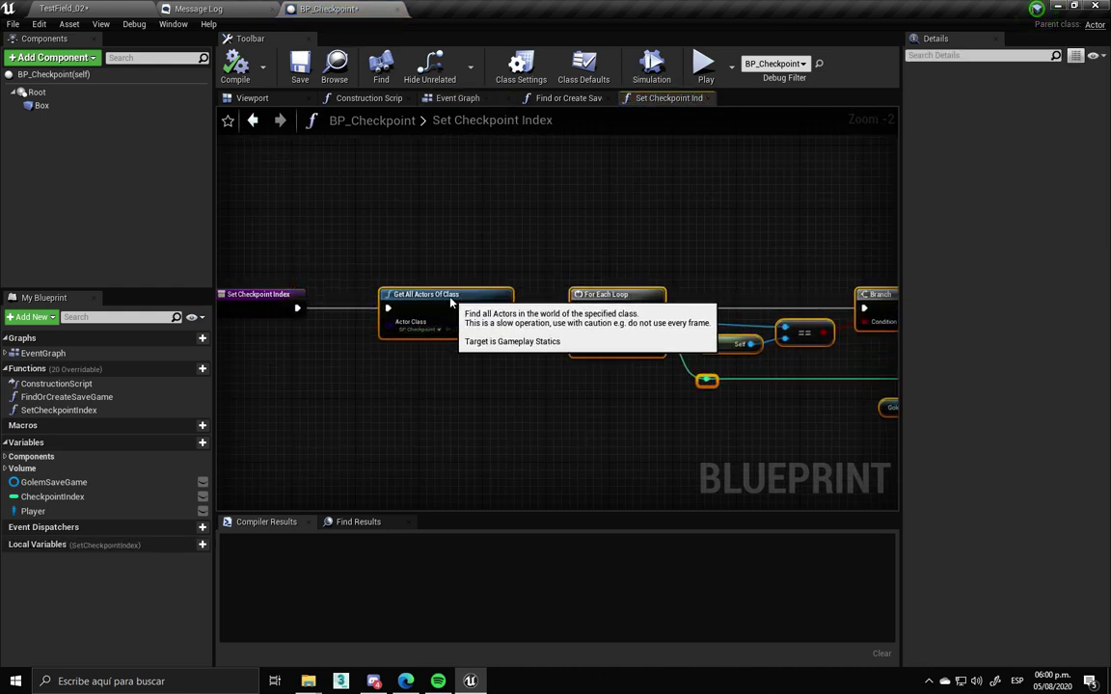
{"action": "left_click", "coordinate": [473, 413]}
{"action": "right_click_drag", "start_coordinate": [474, 413], "coordinate": [407, 354]}
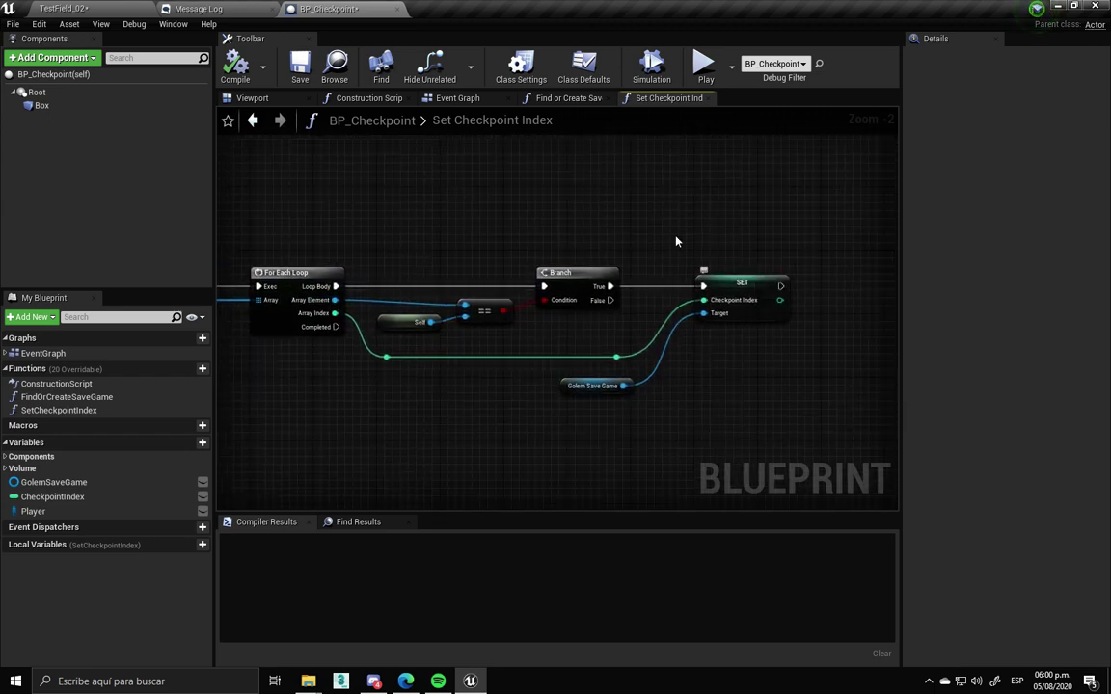
{"action": "left_click", "coordinate": [439, 102]}
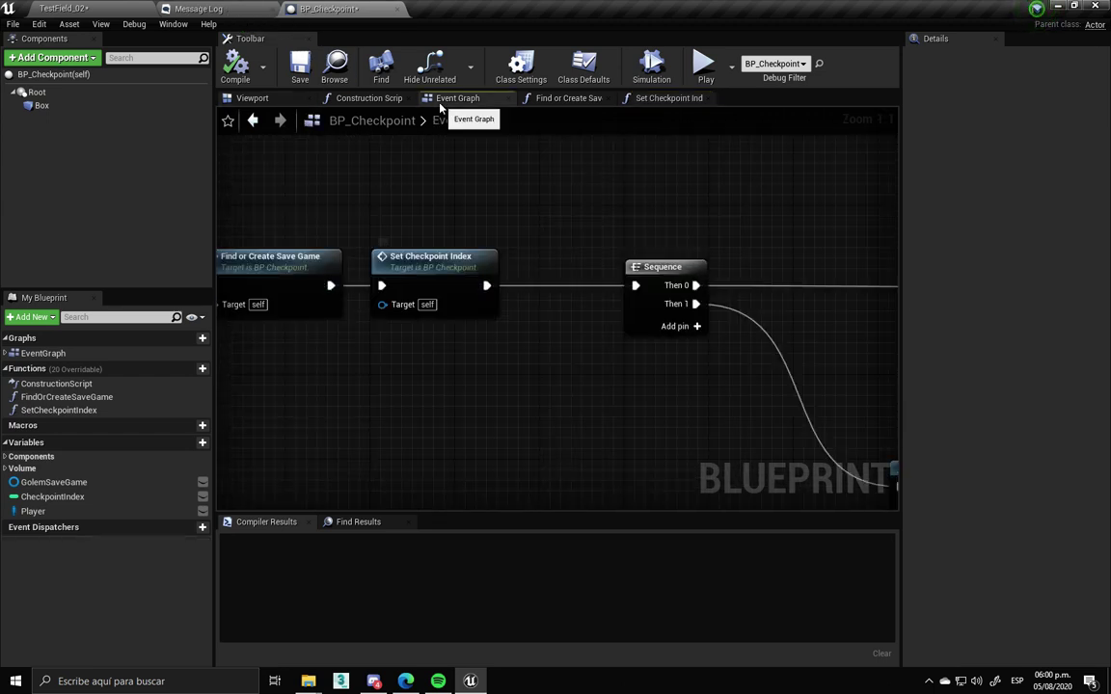
Review the Golem Save Game, Save Game to Slot and Print String nodes
{"action": "right_click_drag", "start_coordinate": [514, 287], "coordinate": [364, 258]}
{"action": "scroll", "coordinate": [702, 352], "scroll_direction": "down", "scroll_amount": 4}
{"action": "right_click_drag", "start_coordinate": [702, 352], "coordinate": [415, 352]}
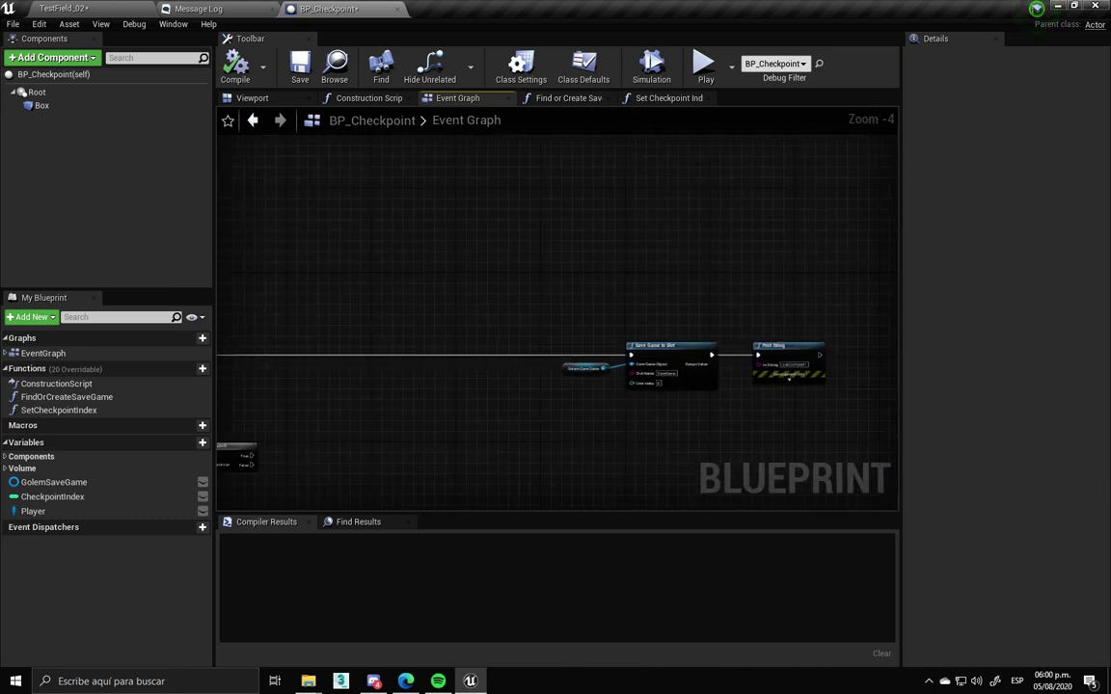
{"action": "scroll", "coordinate": [806, 416], "scroll_direction": "up", "scroll_amount": 4}
{"action": "right_click_drag", "start_coordinate": [409, 409], "coordinate": [536, 406]}
{"action": "mouse_move", "coordinate": [529, 446]}
{"action": "left_mouse_down"}
{"action": "mouse_move", "coordinate": [334, 222]}
{"action": "mouse_move", "coordinate": [491, 454]}
{"action": "left_mouse_up"}
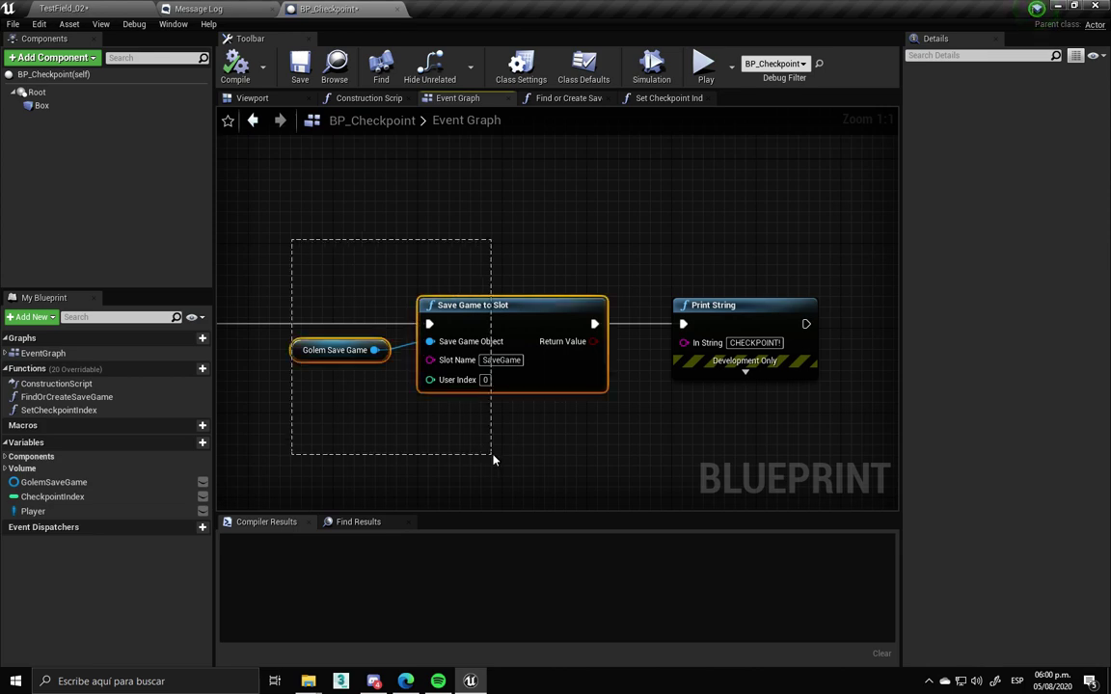
{"action": "left_click", "coordinate": [797, 317]}
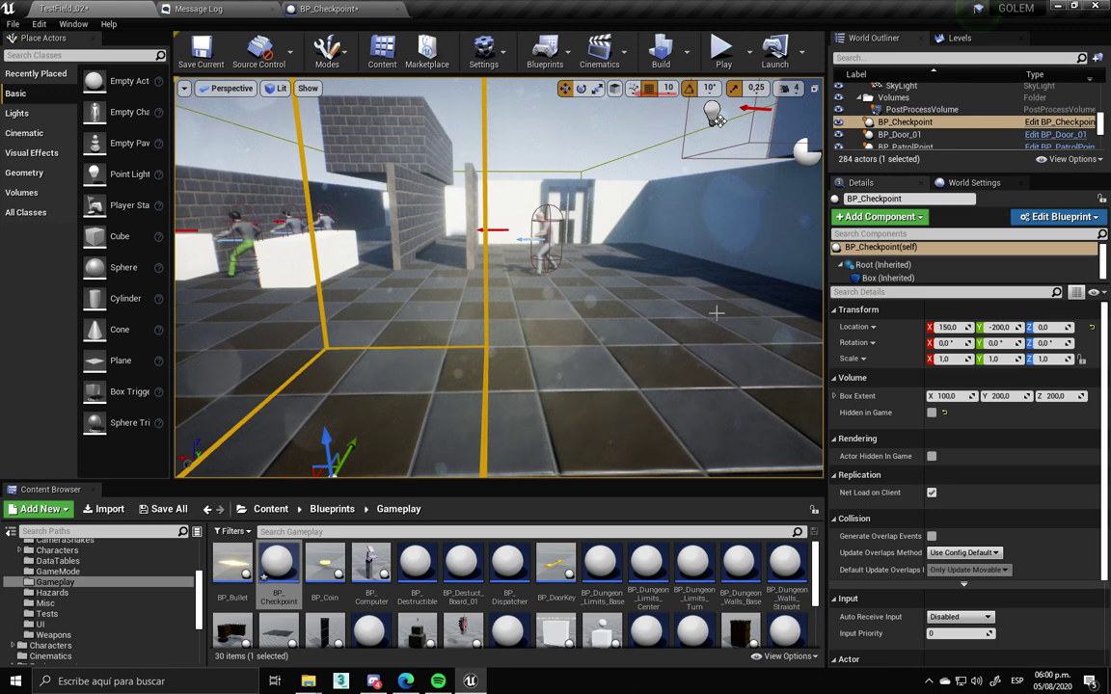
Open GameModeGolem from the World Settings GameMode Override
{"action": "left_click", "coordinate": [969, 183]}
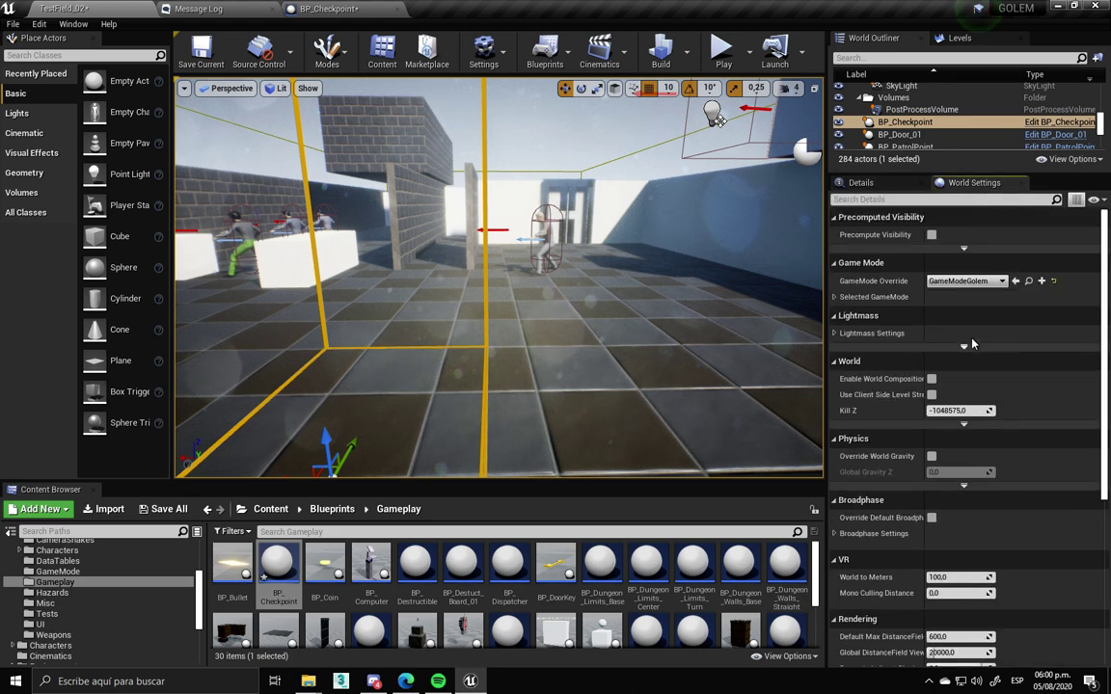
{"action": "left_click", "coordinate": [1028, 280]}
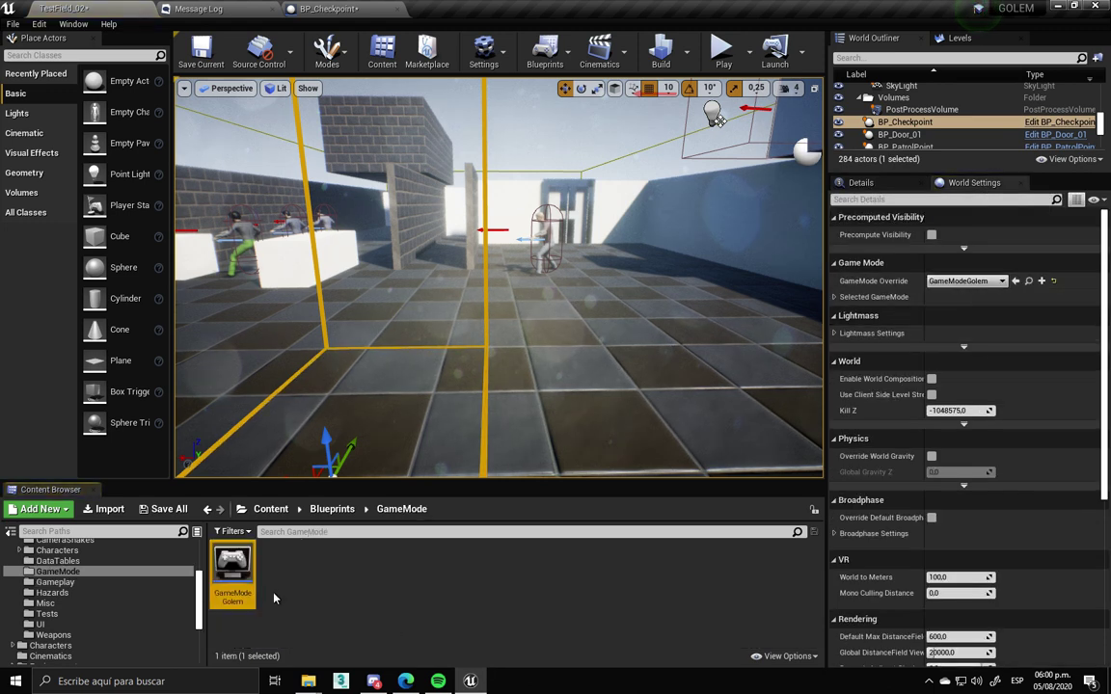
{"action": "double_click", "coordinate": [233, 571]}
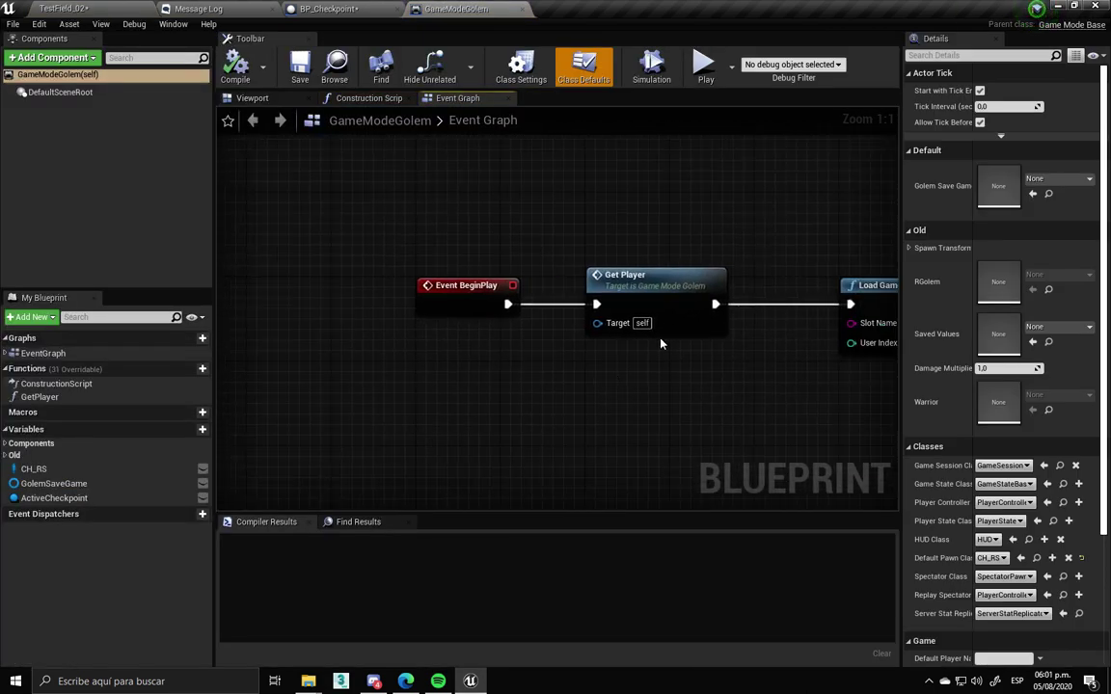
Review the BeginPlay chain: Get Player, Load Game from Slot, Cast and SET nodes
{"action": "left_click", "coordinate": [658, 326]}
{"action": "right_click_drag", "start_coordinate": [729, 382], "coordinate": [350, 367]}
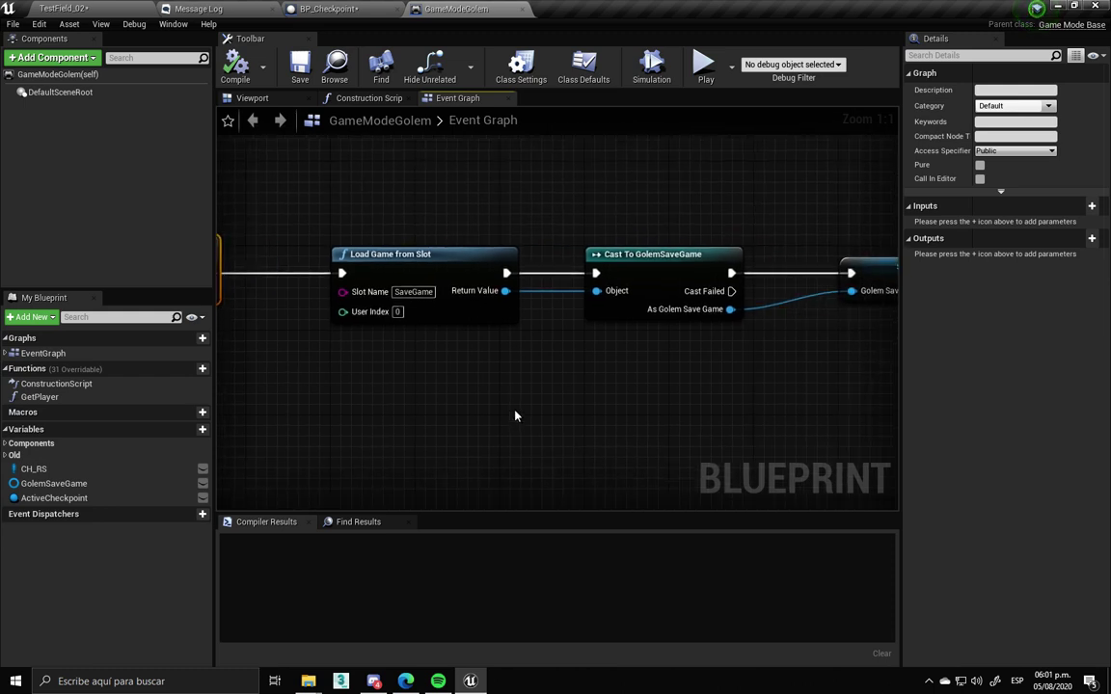
{"action": "left_click_drag", "start_coordinate": [422, 256], "coordinate": [425, 191]}
{"action": "right_click_drag", "start_coordinate": [425, 191], "coordinate": [670, 479]}
{"action": "key", "text": "ctrl+z"}
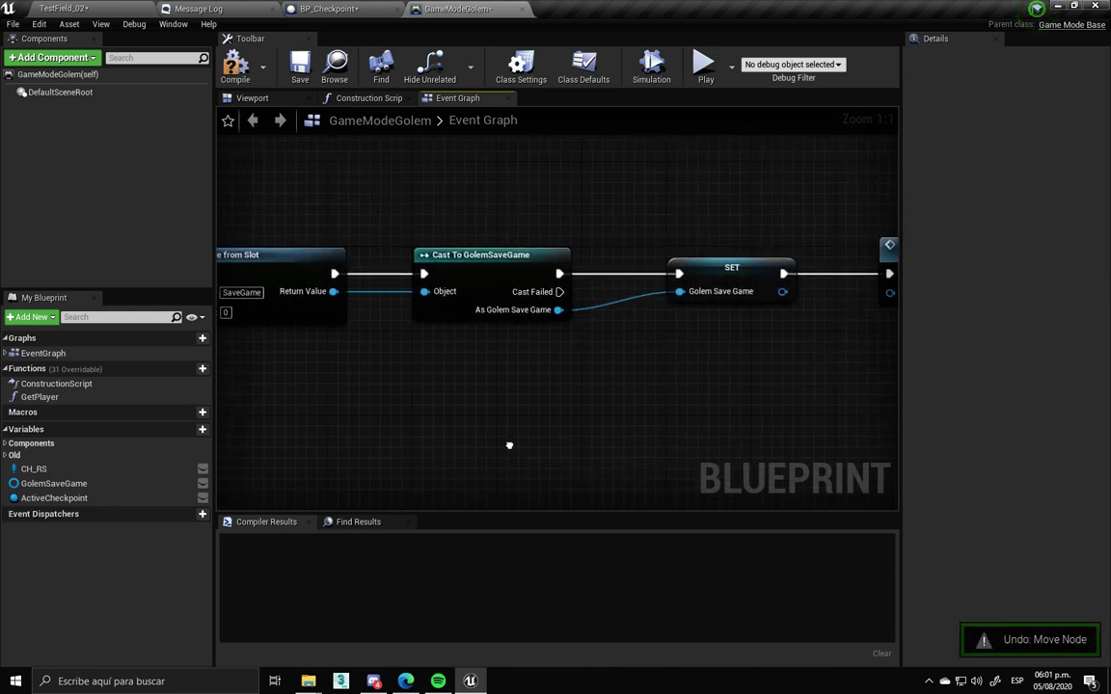
{"action": "left_click_drag", "start_coordinate": [489, 273], "coordinate": [509, 240]}
{"action": "key", "text": "ctrl+z"}
{"action": "right_click_drag", "start_coordinate": [595, 375], "coordinate": [433, 375]}
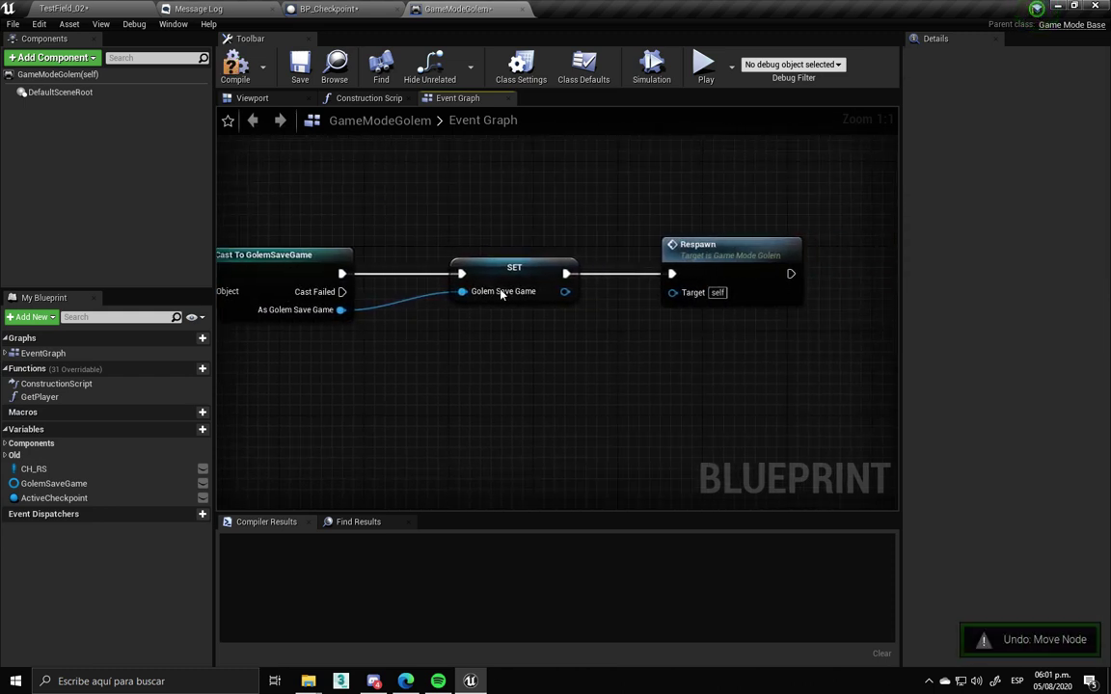
{"action": "left_click_drag", "start_coordinate": [514, 270], "coordinate": [569, 252]}
{"action": "key", "text": "ctrl+z"}
{"action": "right_click_drag", "start_coordinate": [721, 419], "coordinate": [554, 419]}
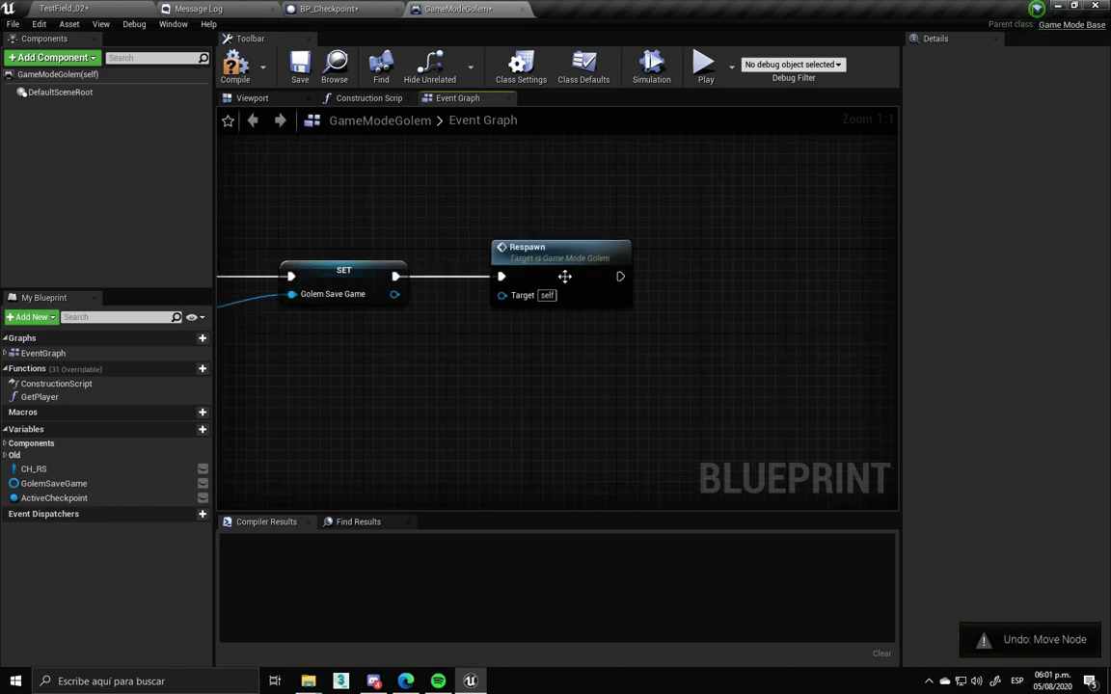
Follow the Respawn event to Get All Actors Of Class, Golem Save Game and Checkpoint Index
{"action": "left_click", "coordinate": [565, 274]}
{"action": "double_click", "coordinate": [566, 275]}
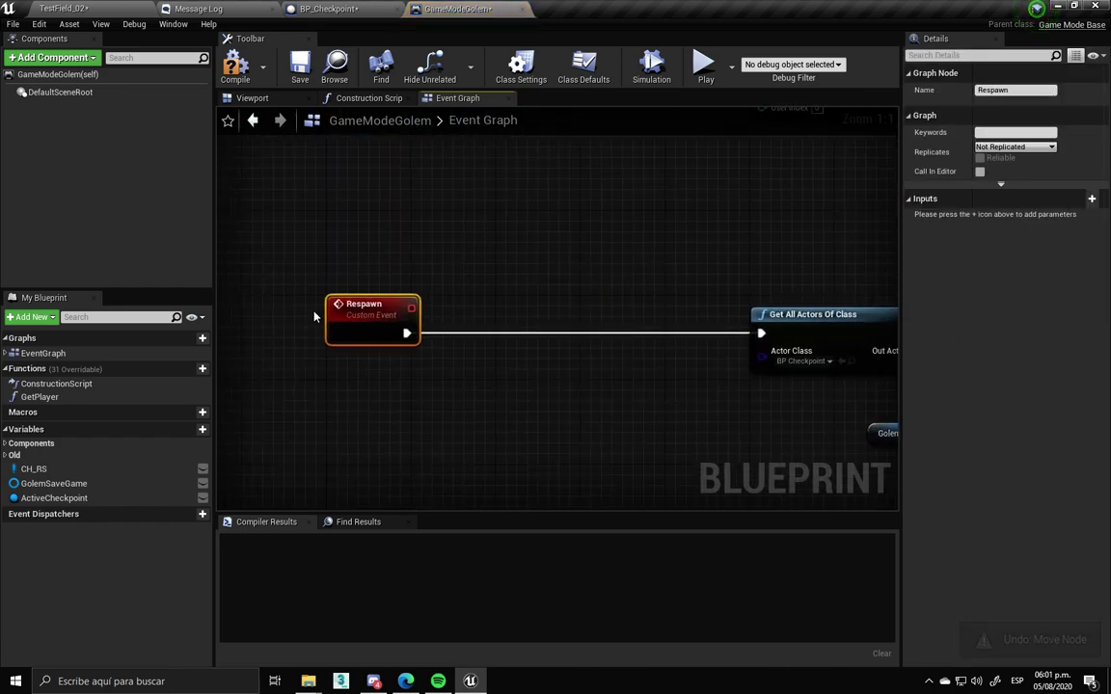
{"action": "right_click_drag", "start_coordinate": [722, 418], "coordinate": [356, 379]}
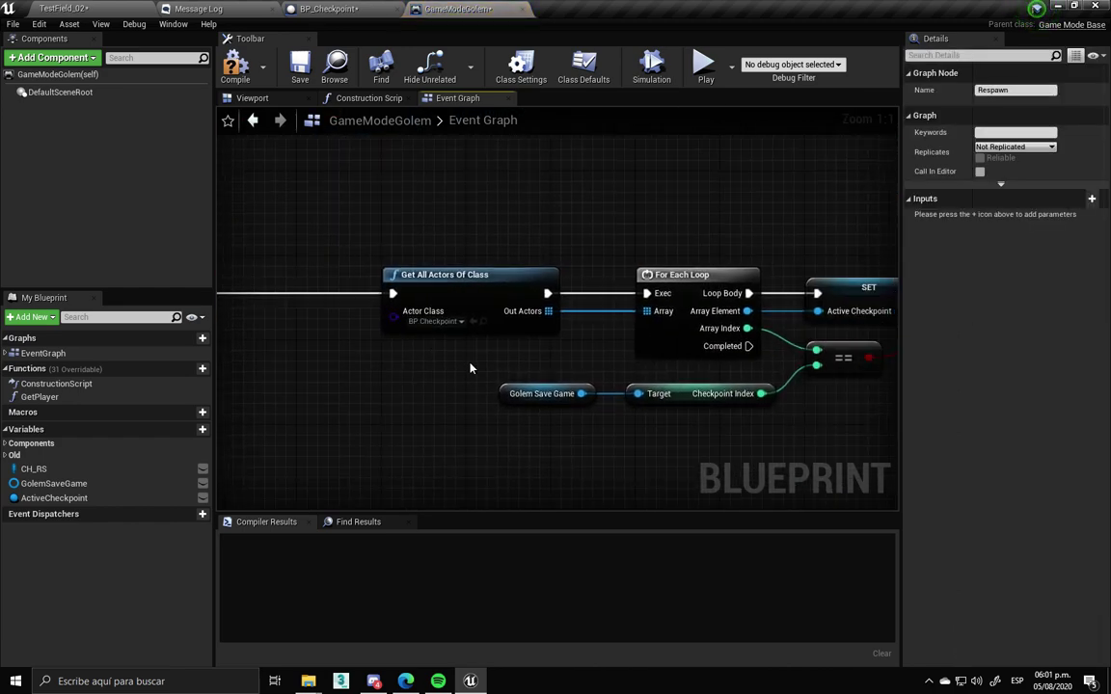
{"action": "left_click_drag", "start_coordinate": [470, 286], "coordinate": [428, 201]}
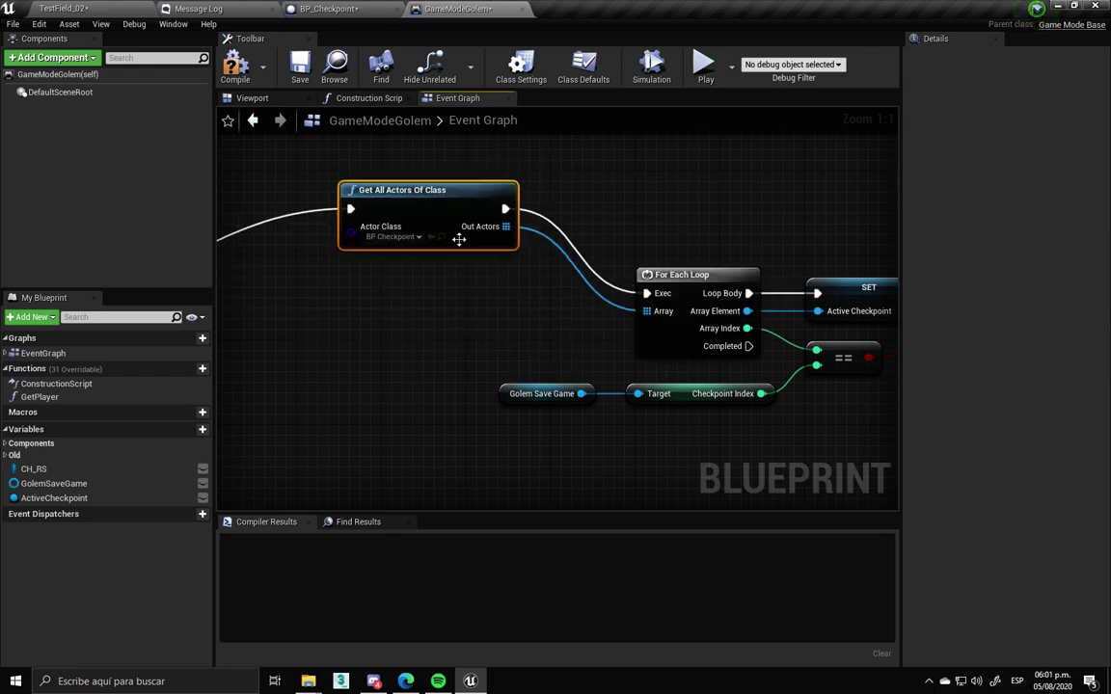
{"action": "key", "text": "ctrl+z"}
{"action": "right_click_drag", "start_coordinate": [529, 441], "coordinate": [313, 435]}
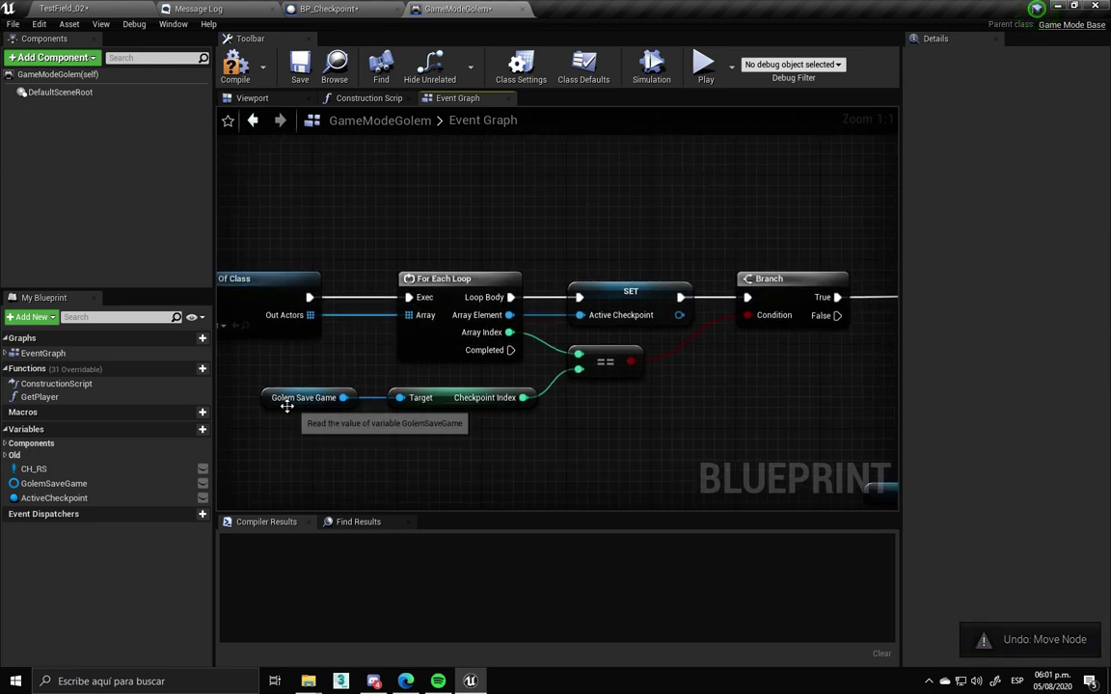
{"action": "left_click_drag", "start_coordinate": [303, 399], "coordinate": [313, 410]}
{"action": "key", "text": "ctrl+z"}
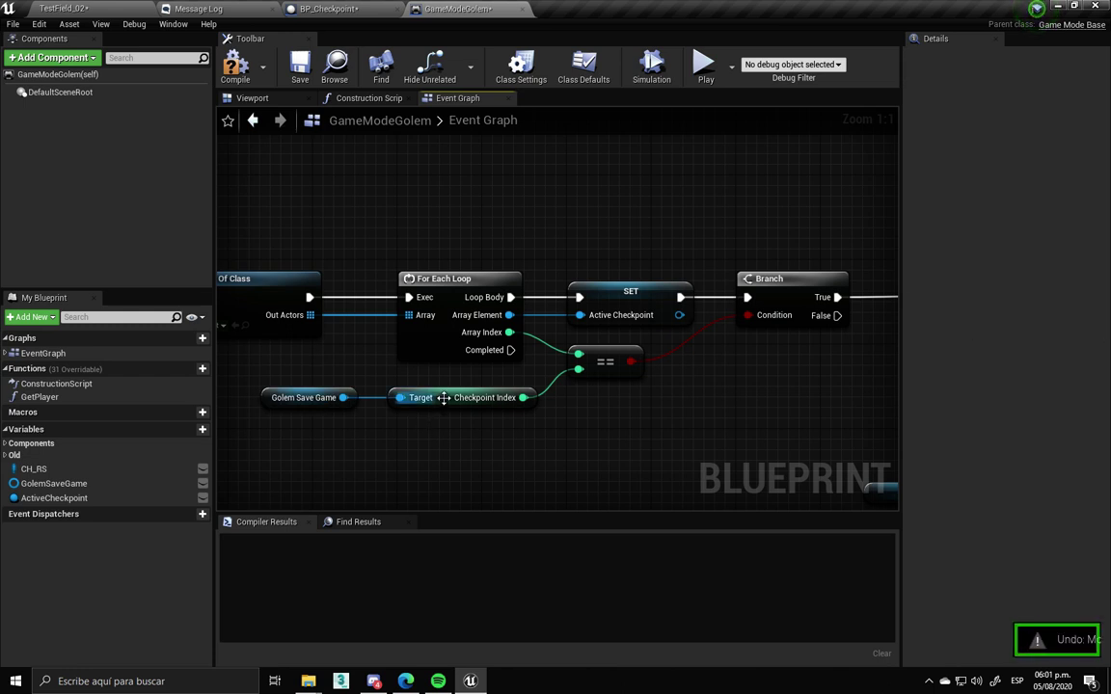
{"action": "left_click", "coordinate": [446, 397]}
{"action": "right_click_drag", "start_coordinate": [617, 437], "coordinate": [465, 459]}
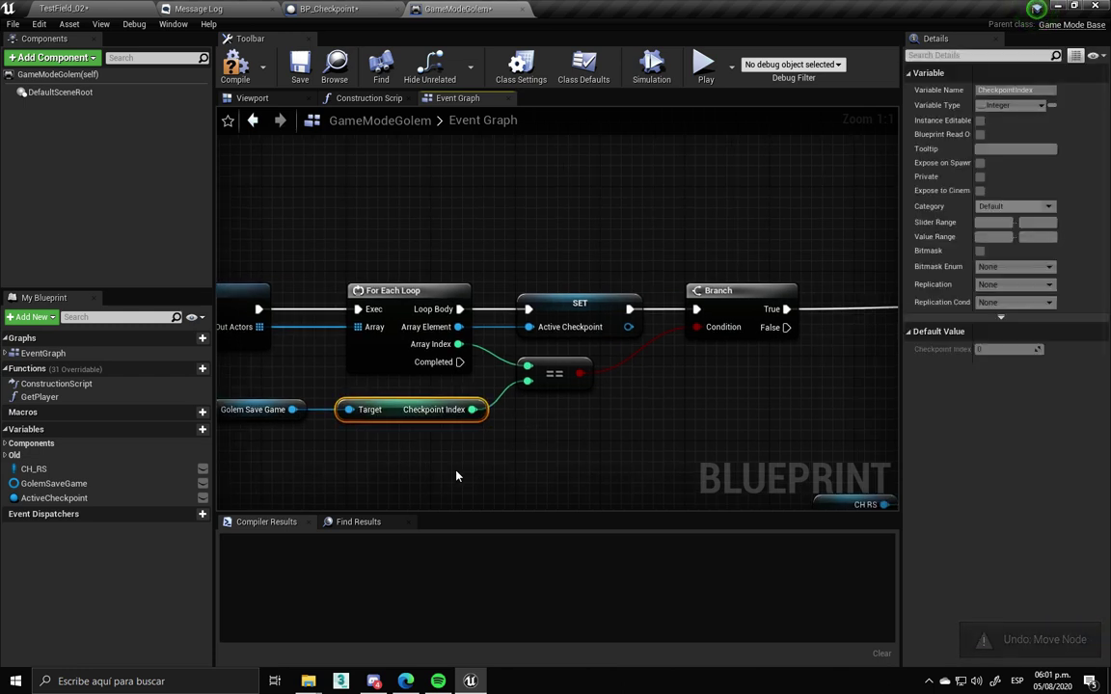
Inspect the Branch, SET Active Checkpoint and location calculation nodes
{"action": "left_click_drag", "start_coordinate": [313, 429], "coordinate": [220, 393]}
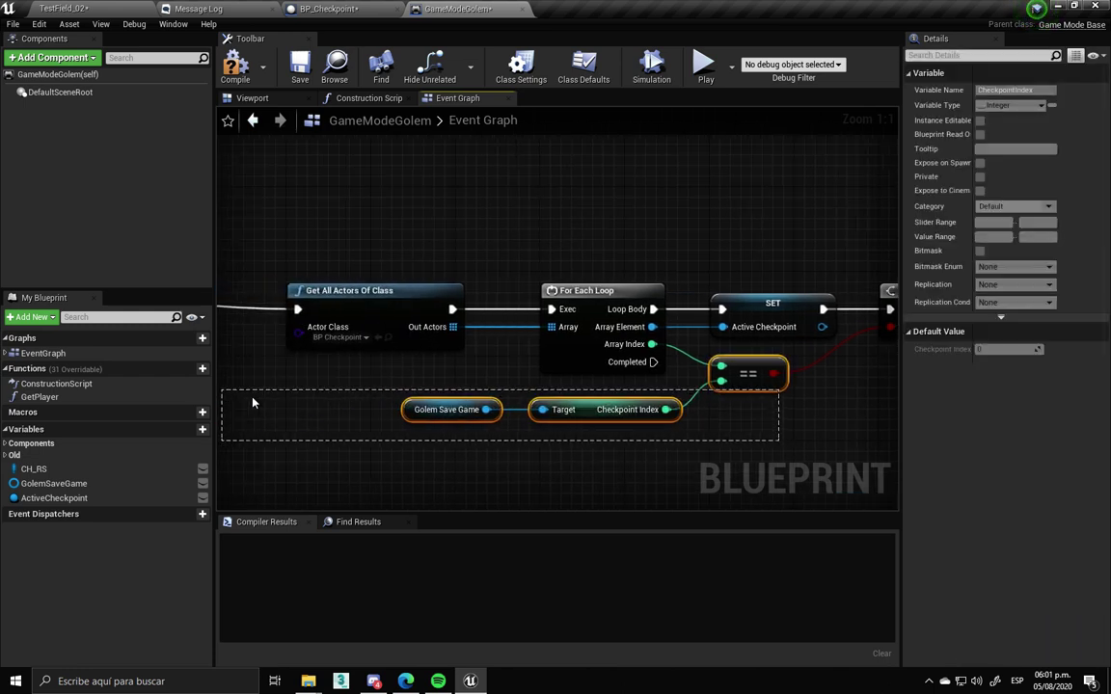
{"action": "right_click_drag", "start_coordinate": [873, 323], "coordinate": [667, 316]}
{"action": "left_click_drag", "start_coordinate": [411, 302], "coordinate": [424, 214]}
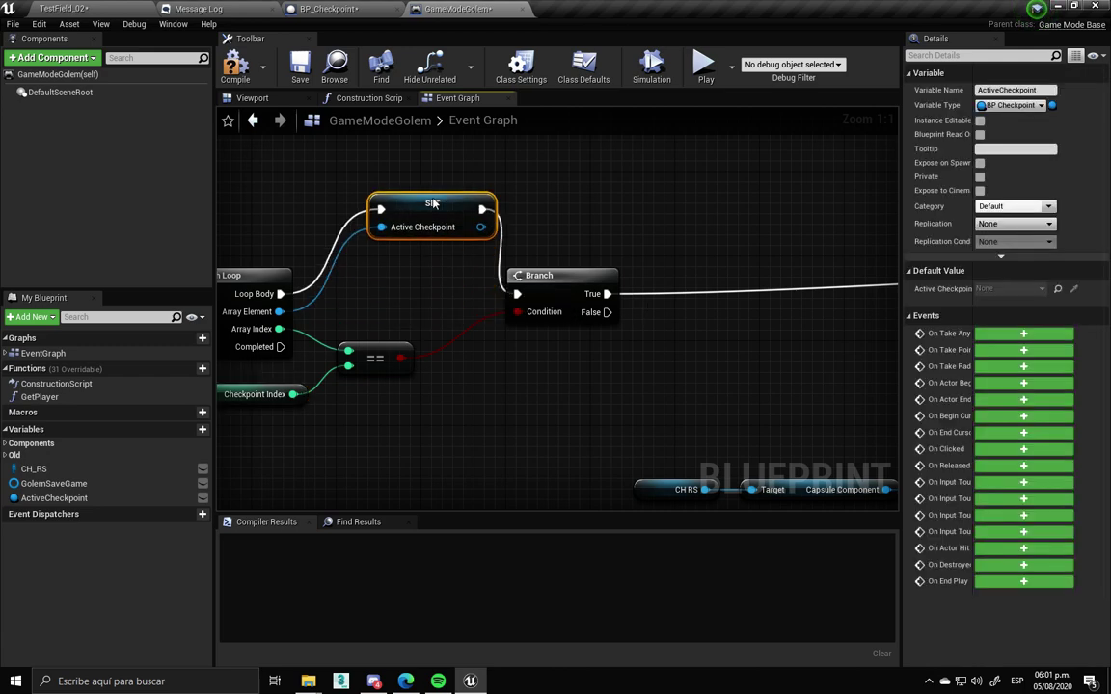
{"action": "key", "text": "ctrl+z"}
{"action": "right_click_drag", "start_coordinate": [540, 482], "coordinate": [521, 319]}
{"action": "scroll", "coordinate": [488, 384], "scroll_direction": "down", "scroll_amount": 2}
{"action": "scroll", "coordinate": [673, 405], "scroll_direction": "up", "scroll_amount": 2}
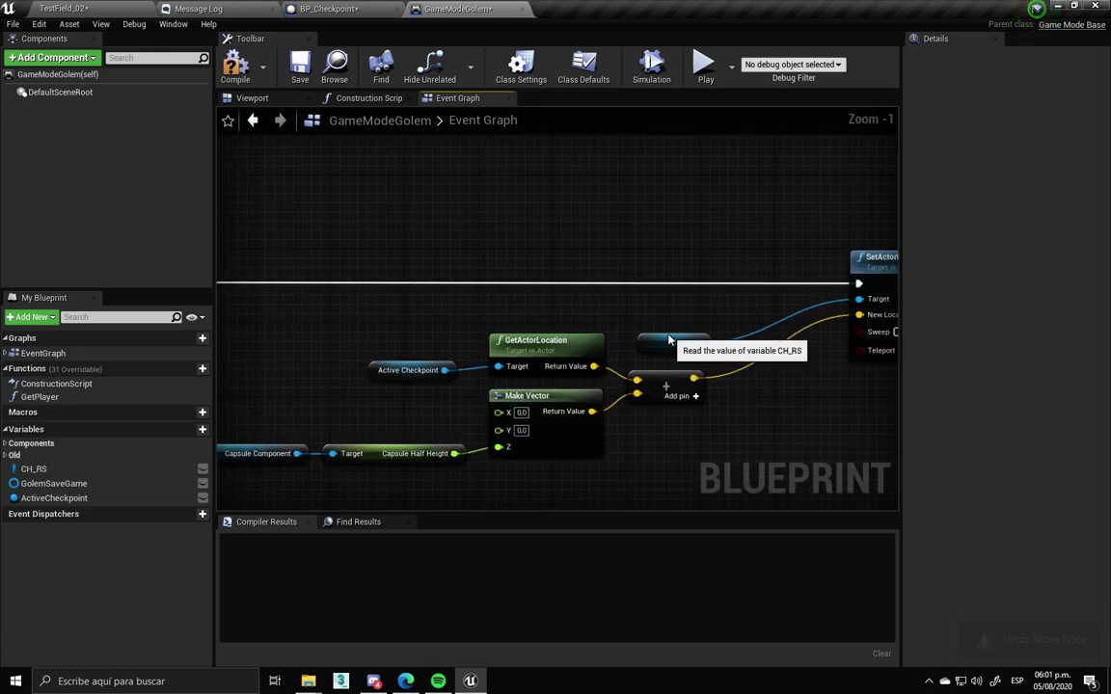
{"action": "left_click_drag", "start_coordinate": [669, 338], "coordinate": [658, 313]}
{"action": "key", "text": "ctrl+z"}
Inspect SetActorLocation with Active Checkpoint, CH_RS and GetActorRotation inputs
{"action": "right_click_drag", "start_coordinate": [432, 426], "coordinate": [551, 386]}
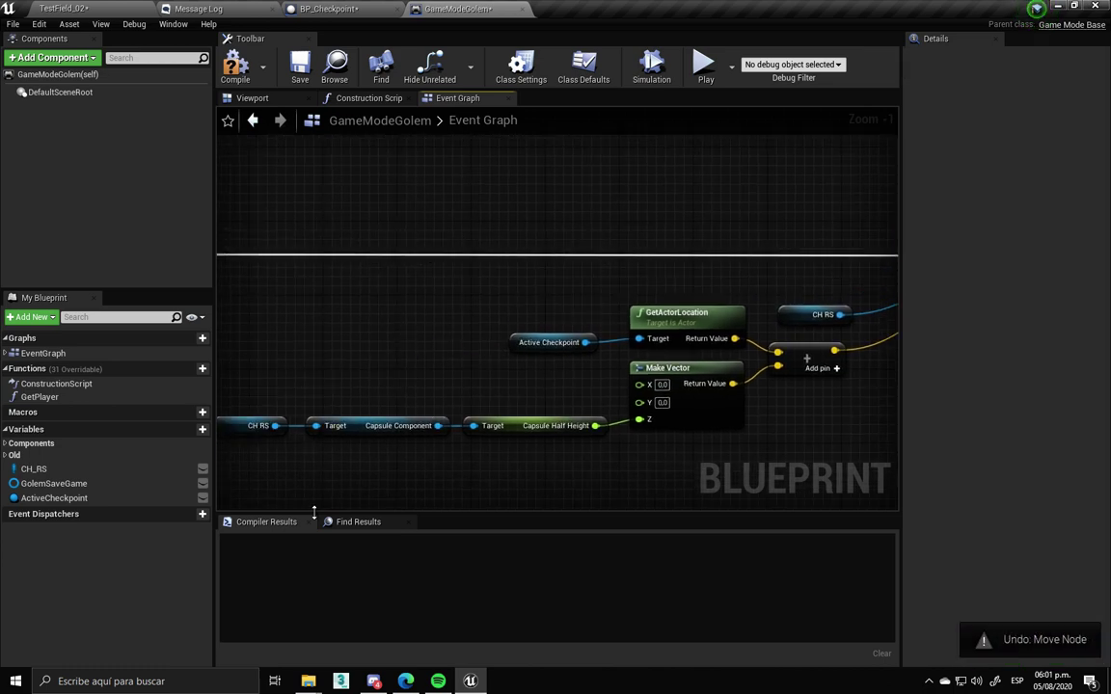
{"action": "left_click_drag", "start_coordinate": [522, 337], "coordinate": [513, 329]}
{"action": "key", "text": "ctrl+z"}
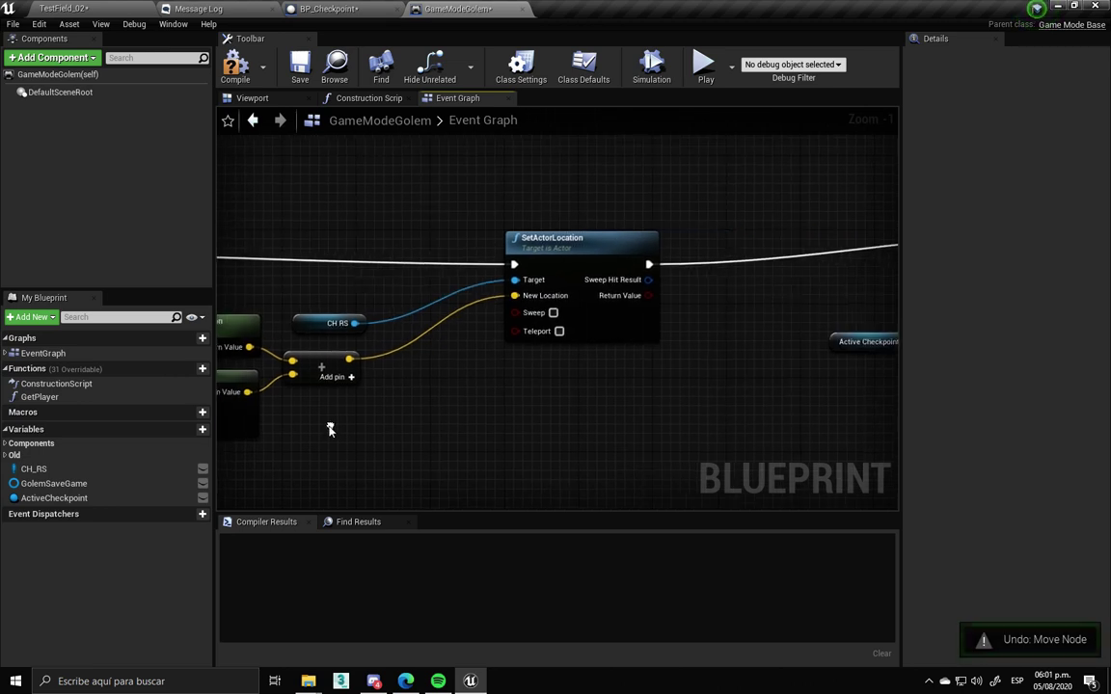
{"action": "left_click_drag", "start_coordinate": [324, 326], "coordinate": [339, 294]}
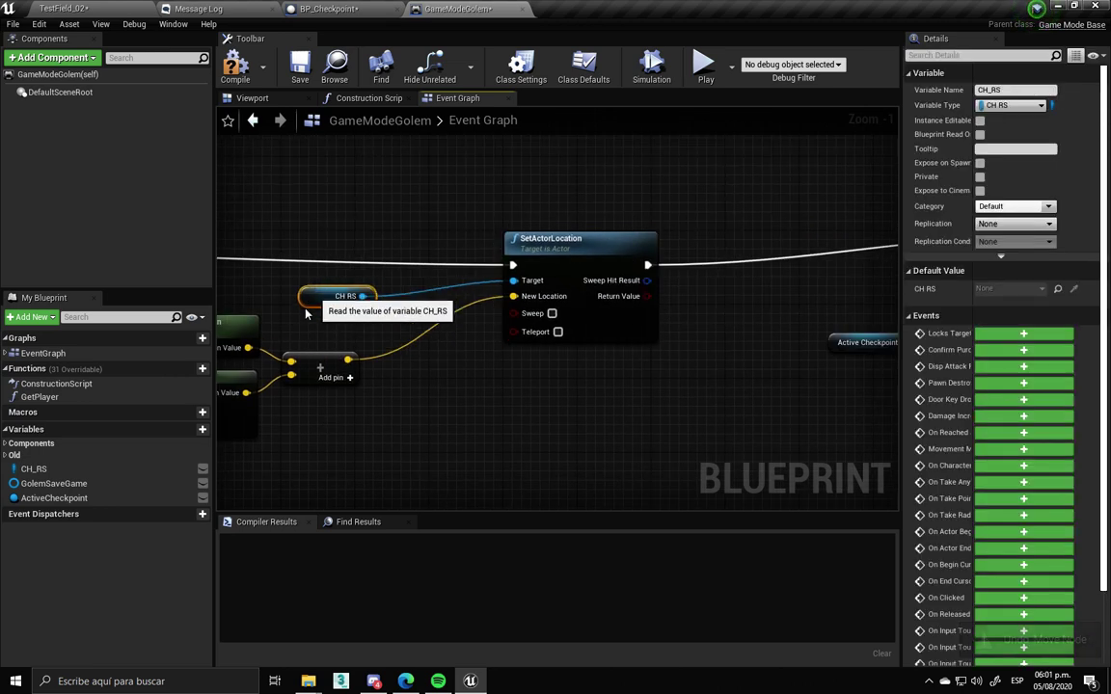
{"action": "key", "text": "ctrl+z"}
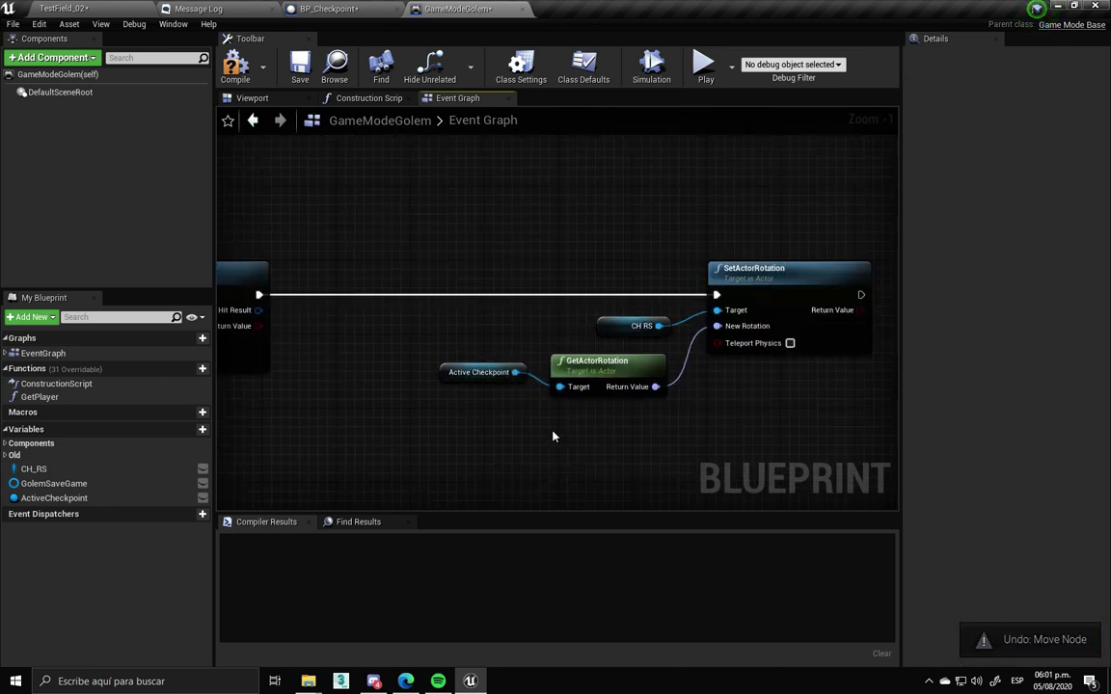
{"action": "left_click_drag", "start_coordinate": [556, 364], "coordinate": [591, 399]}
{"action": "key", "text": "ctrl+z"}
Duplicate the checkpoint as BP_Checkpoint2 and rotate its yaw to -30 degrees
{"action": "left_click", "coordinate": [64, 9]}
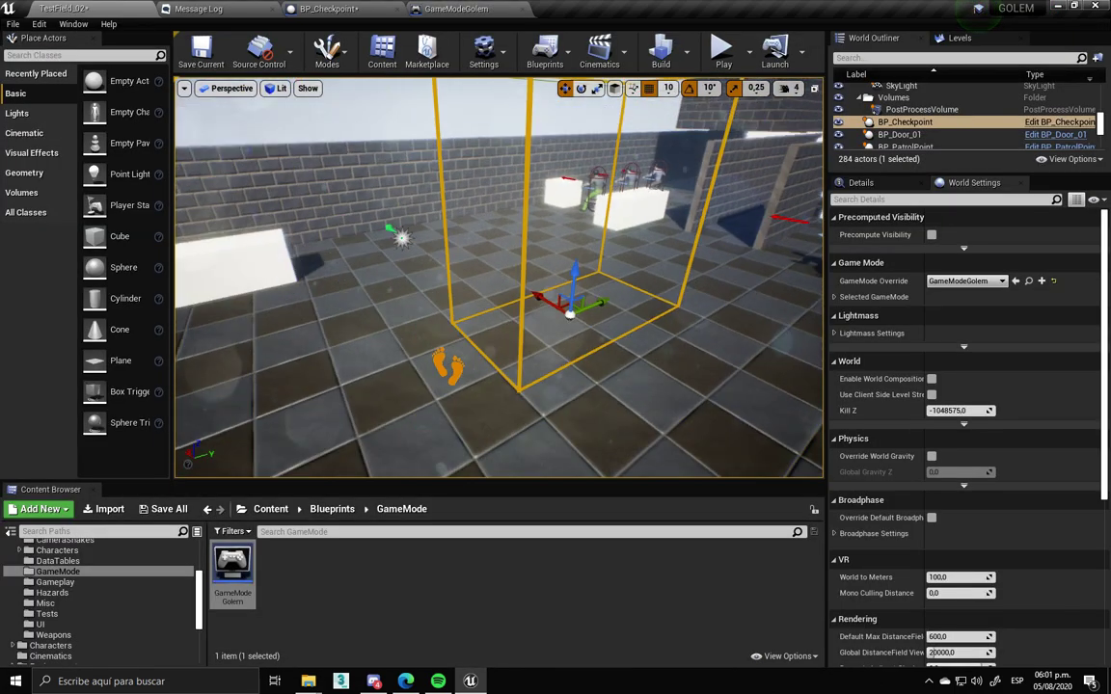
{"action": "right_click_drag", "start_coordinate": [618, 353], "coordinate": [576, 266]}
{"action": "left_click_drag", "start_coordinate": [575, 267], "coordinate": [367, 294], "text": "alt"}
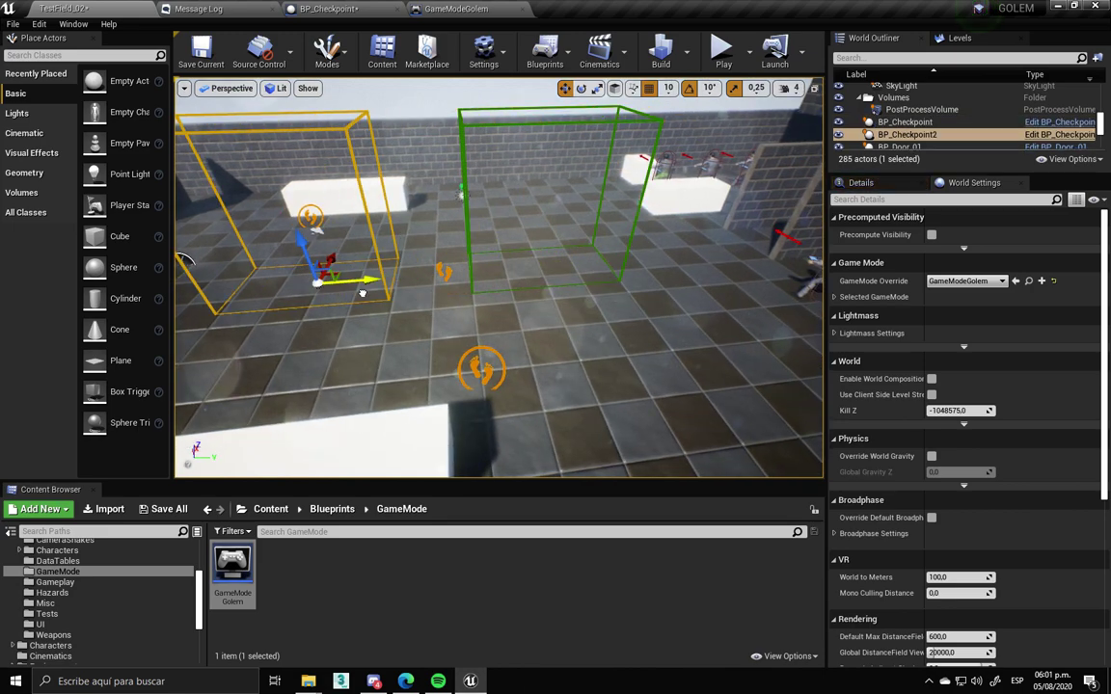
{"action": "key", "text": "e"}
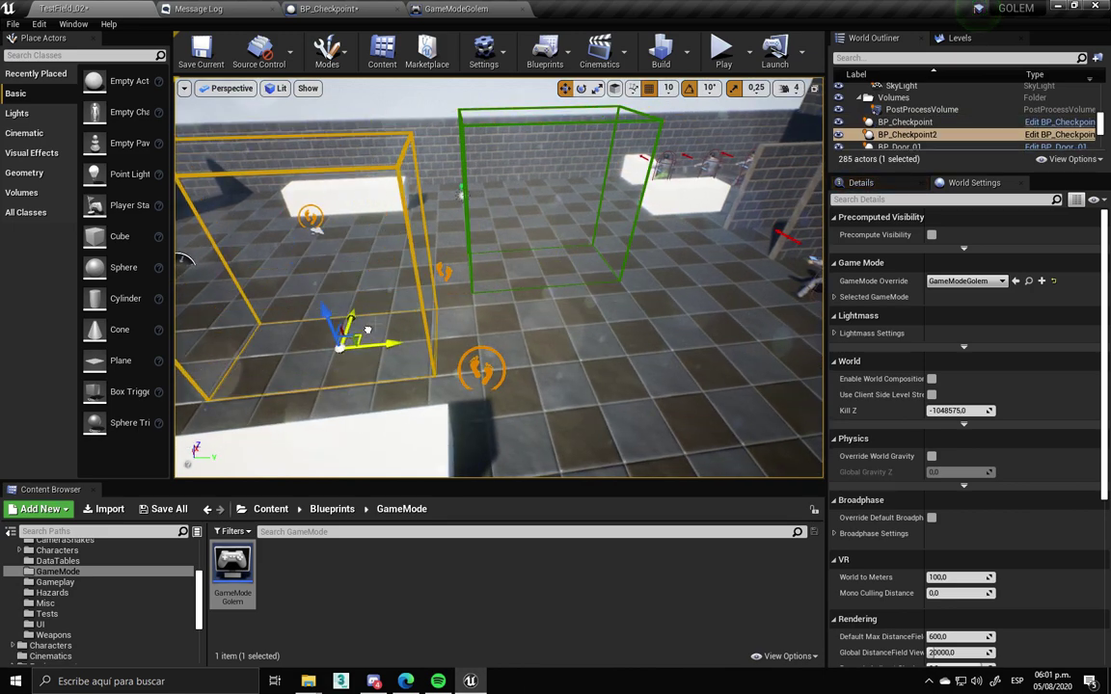
{"action": "left_click_drag", "start_coordinate": [359, 301], "coordinate": [365, 396]}
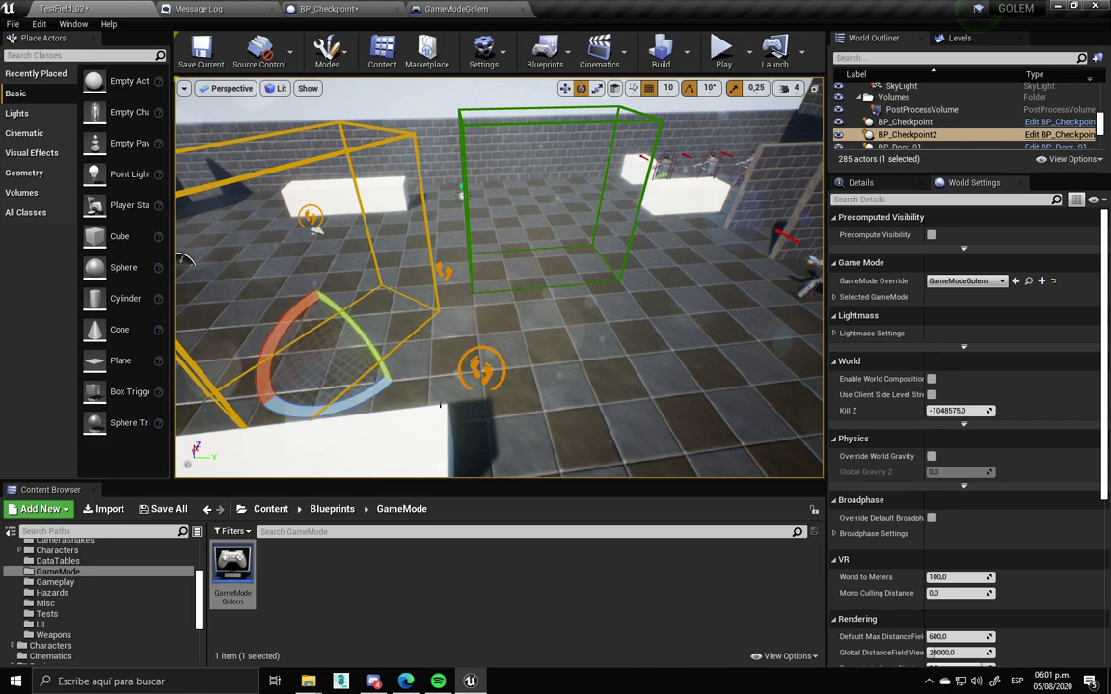
Play-test, walk the character into the checkpoint volume, then stop
{"action": "left_click_drag", "start_coordinate": [789, 80], "coordinate": [811, 97]}
{"action": "left_click", "coordinate": [722, 50]}
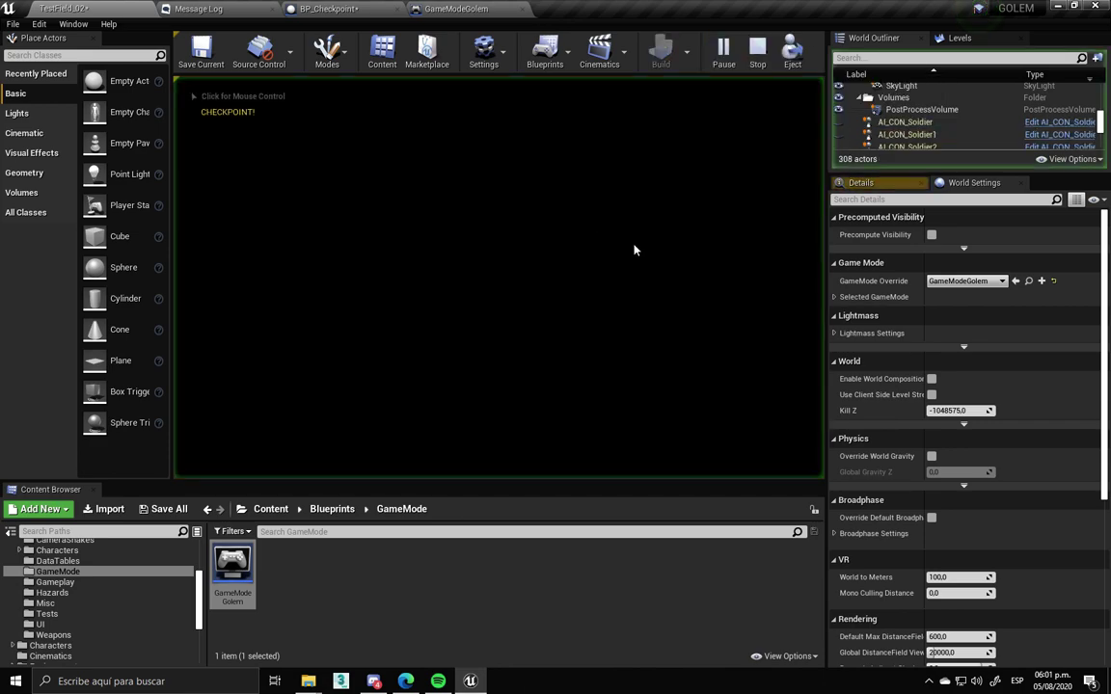
{"action": "key", "text": "w"}
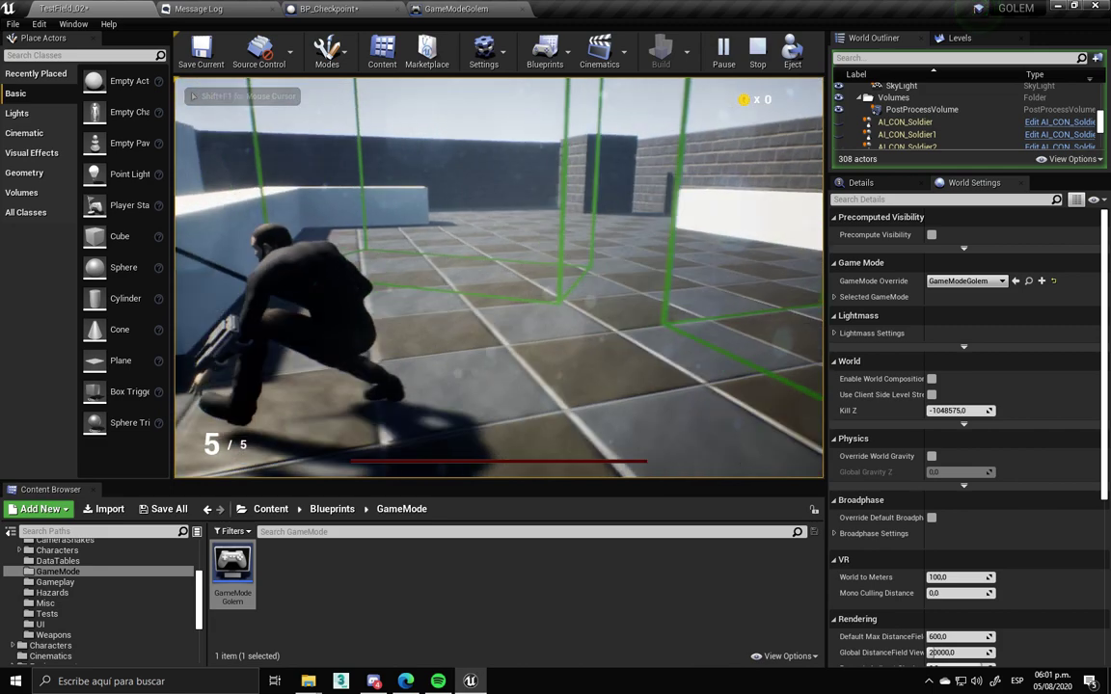
{"action": "key", "text": "w"}
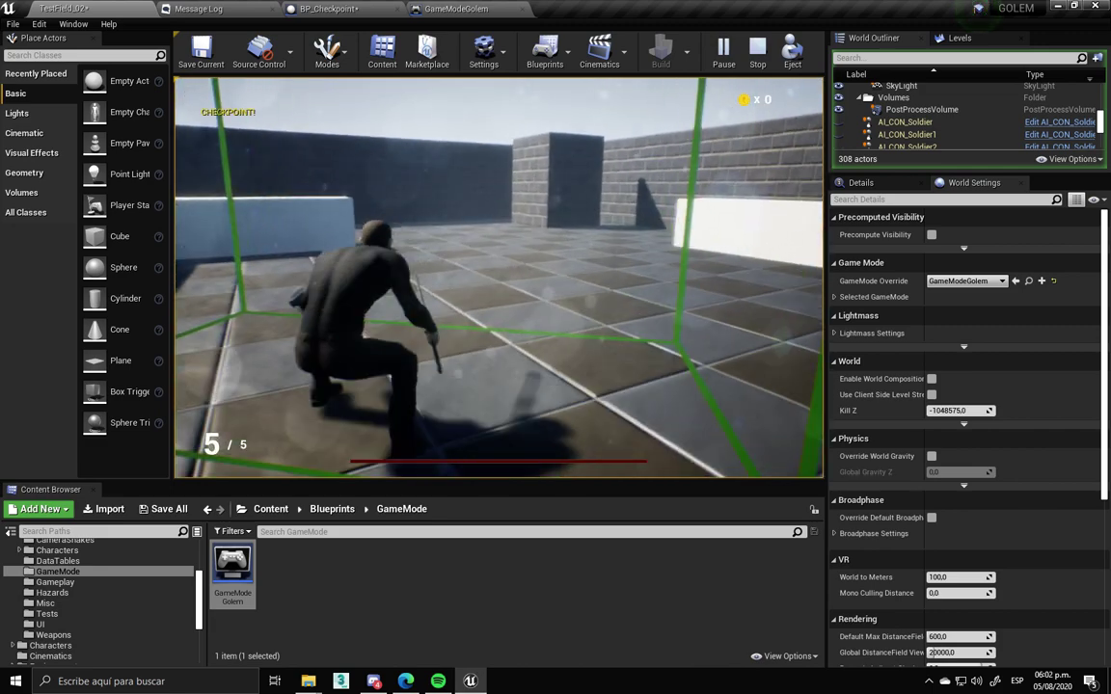
{"action": "key", "text": "Escape"}
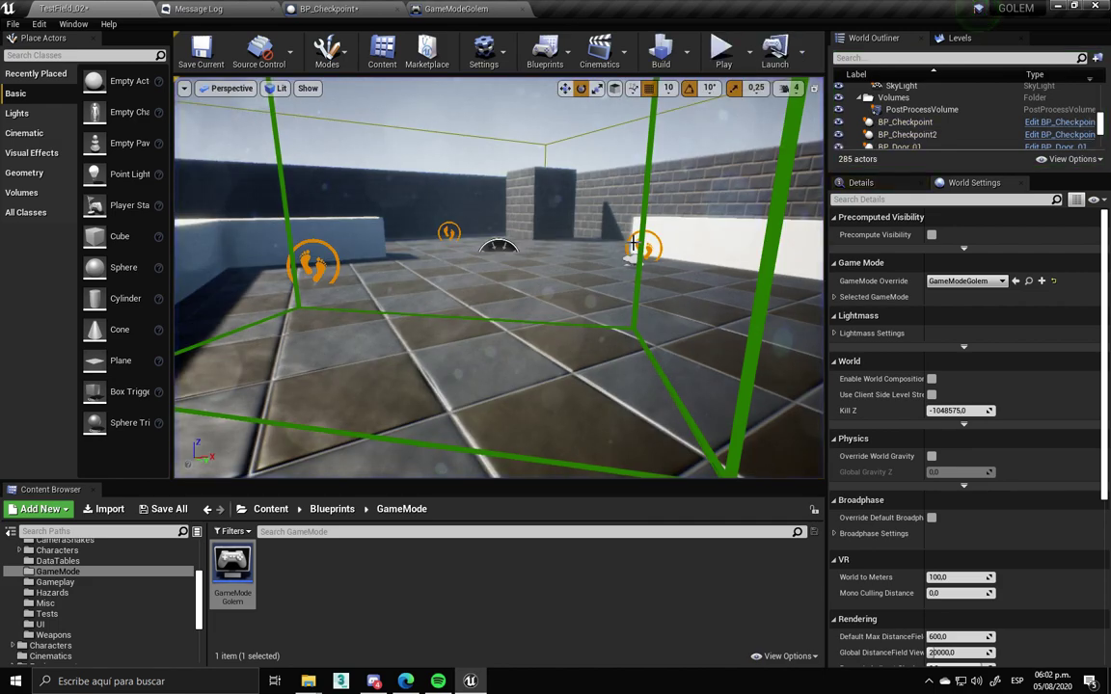
Run three more quick play tests, stopping each with Esc
{"action": "right_click_drag", "start_coordinate": [402, 380], "coordinate": [430, 360]}
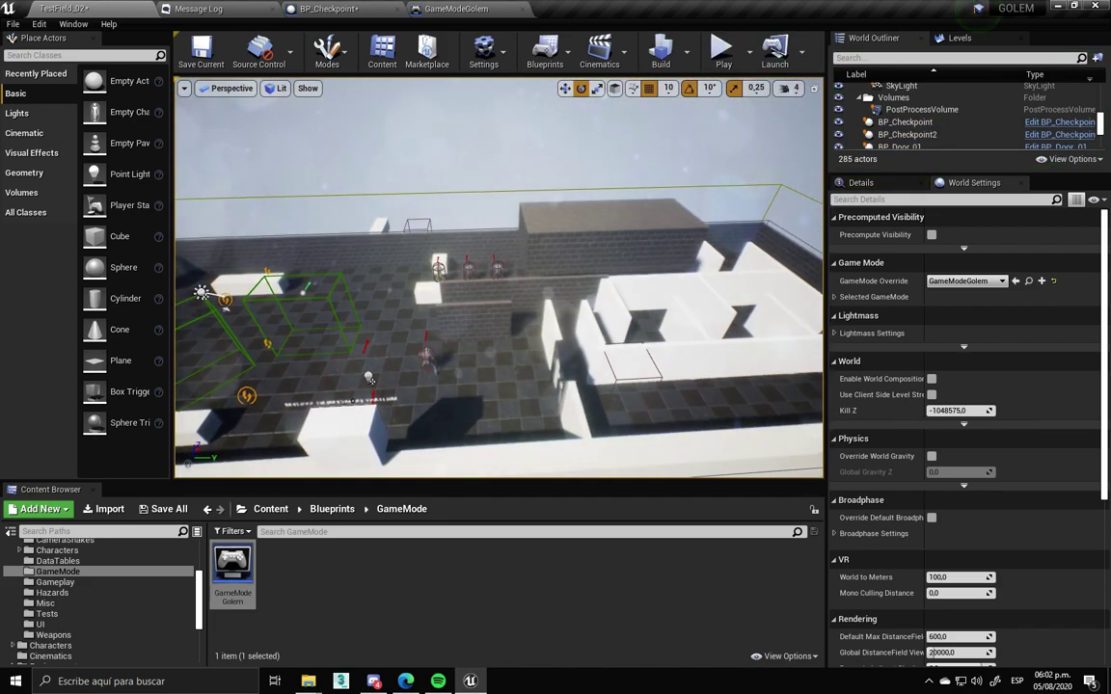
{"action": "key", "text": "alt+p"}
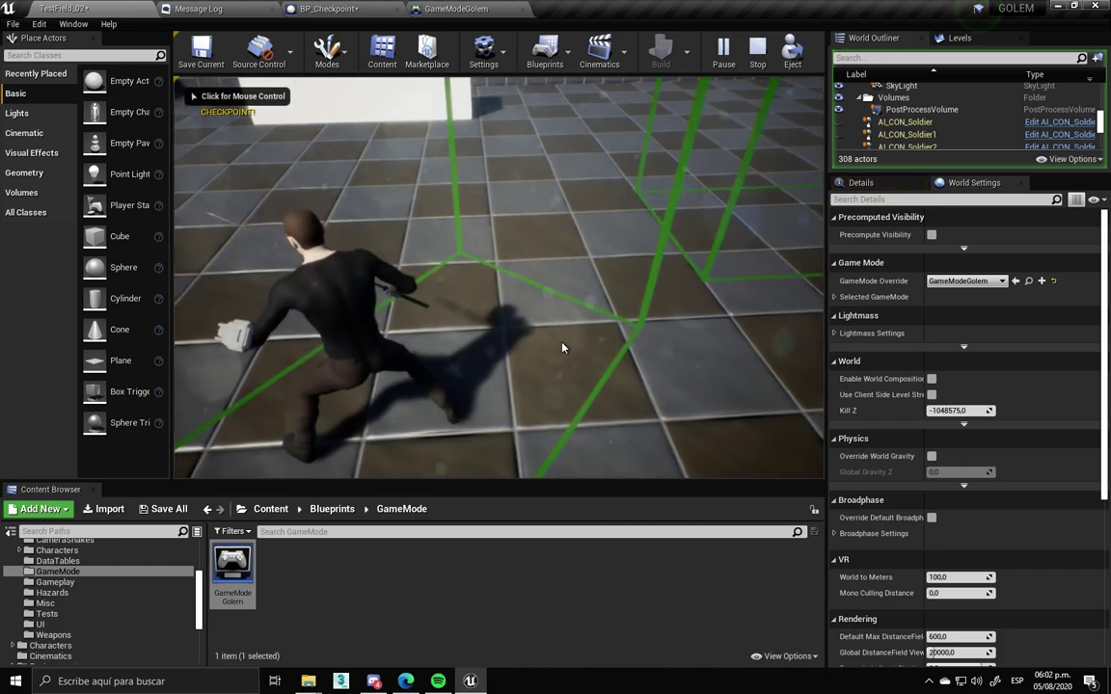
{"action": "left_click", "coordinate": [505, 308]}
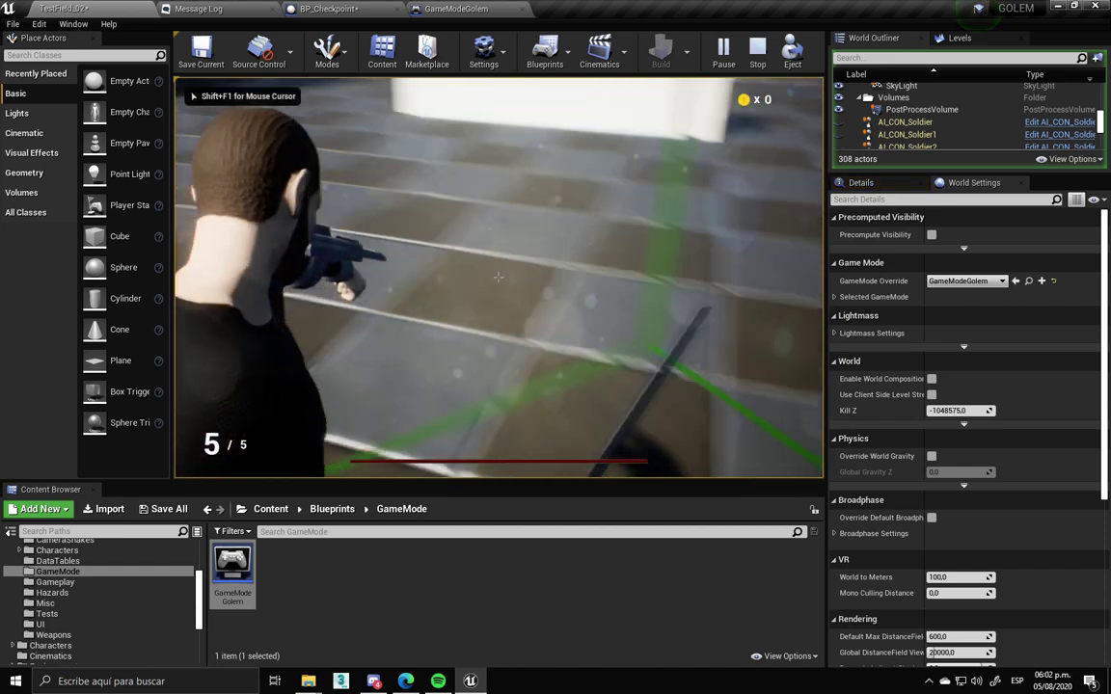
{"action": "key", "text": "Escape"}
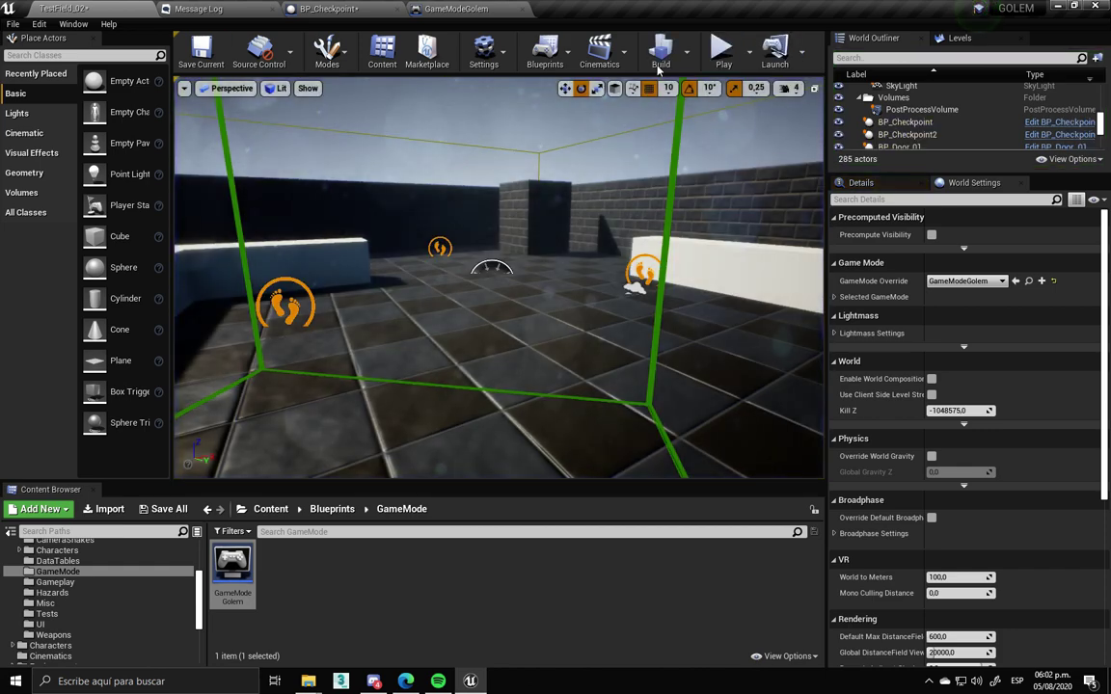
{"action": "left_click", "coordinate": [722, 48]}
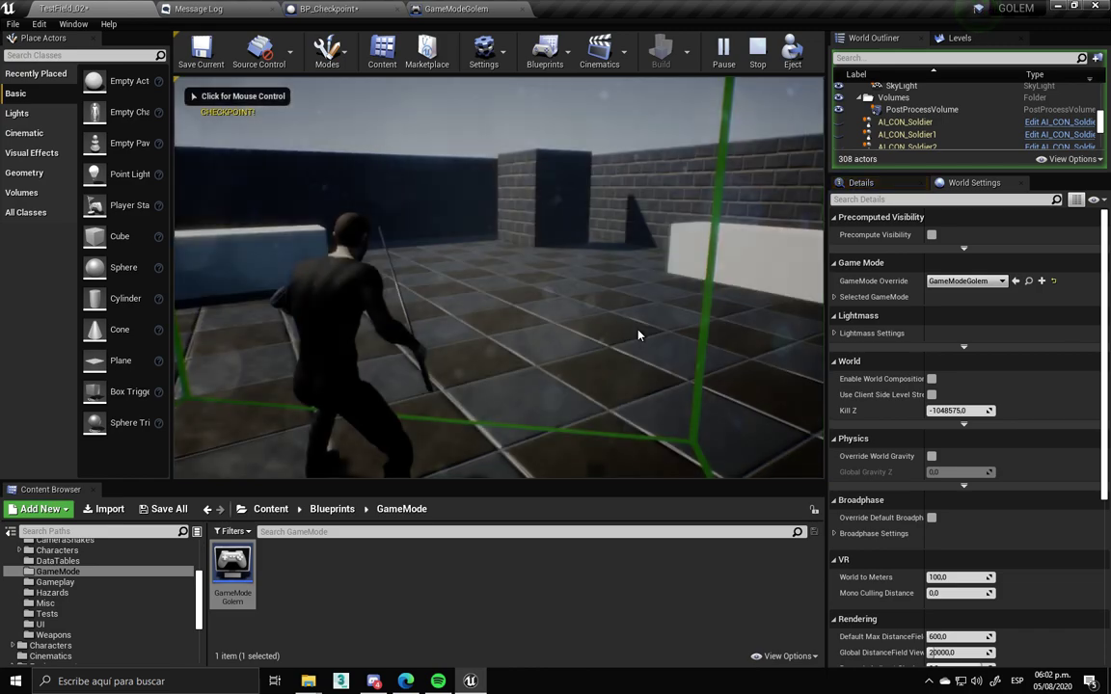
{"action": "left_click", "coordinate": [637, 334]}
{"action": "key", "text": "Escape"}
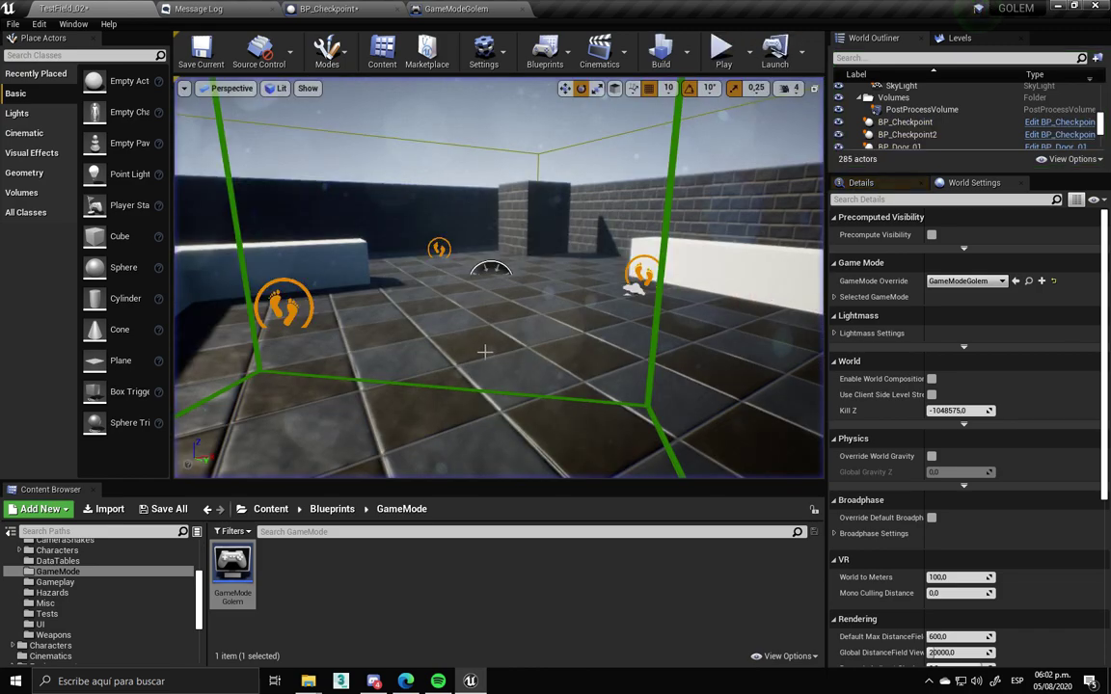
{"action": "right_click_drag", "start_coordinate": [484, 352], "coordinate": [522, 312]}
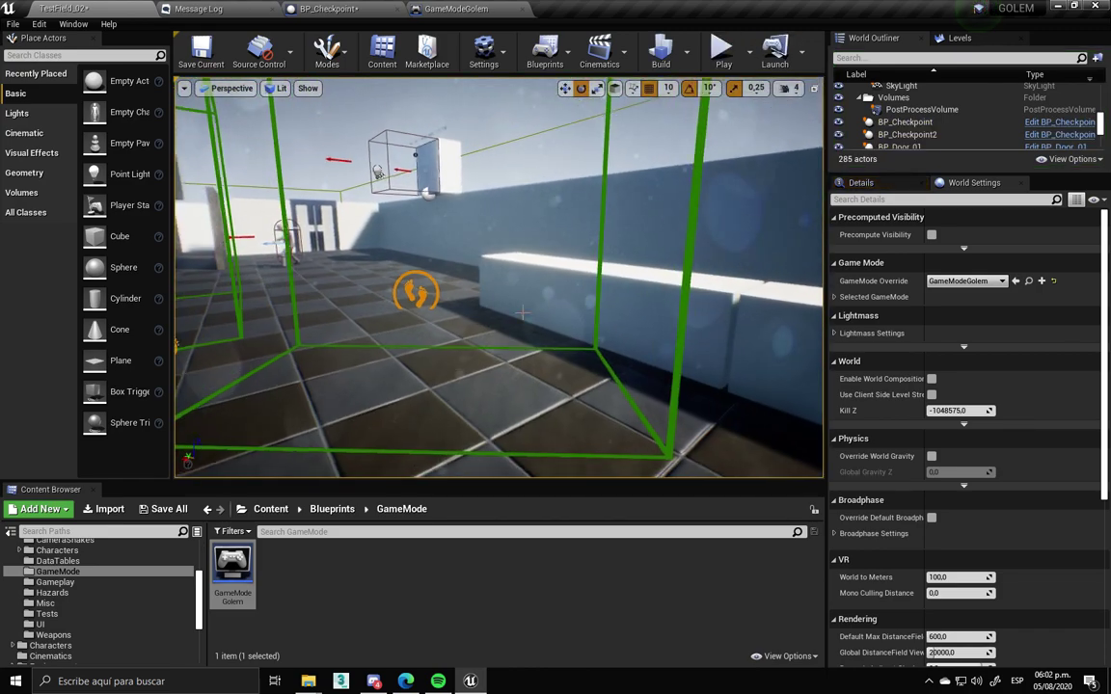
{"action": "key", "text": "alt+p"}
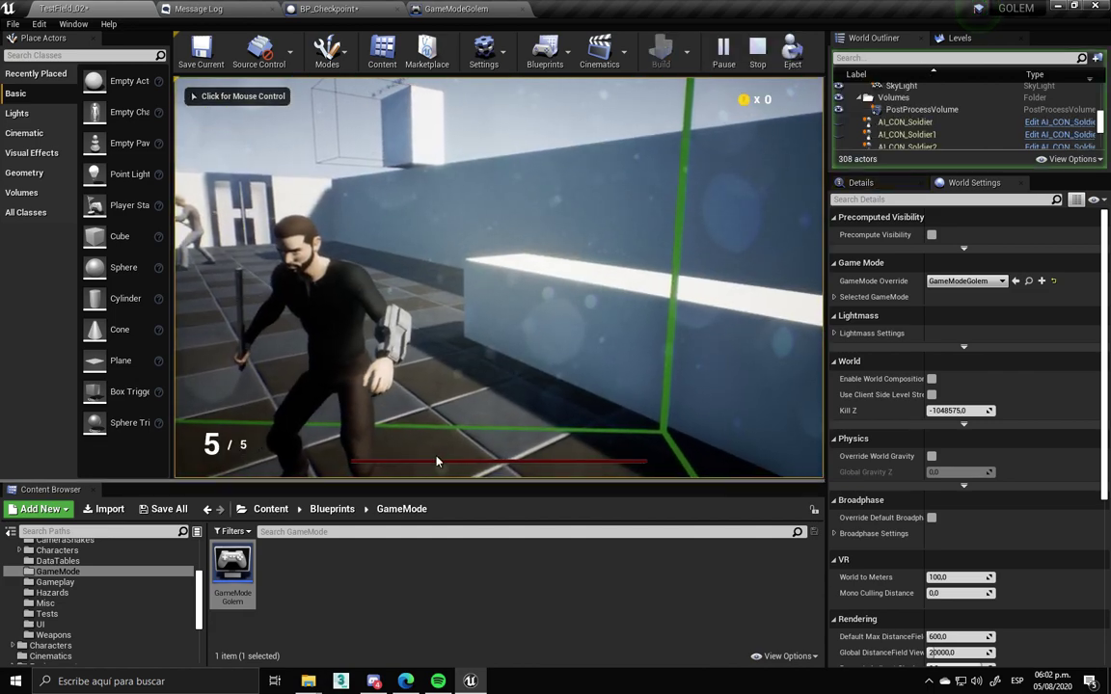
{"action": "key", "text": "Escape"}
{"action": "right_click_drag", "start_coordinate": [482, 374], "coordinate": [302, 222]}
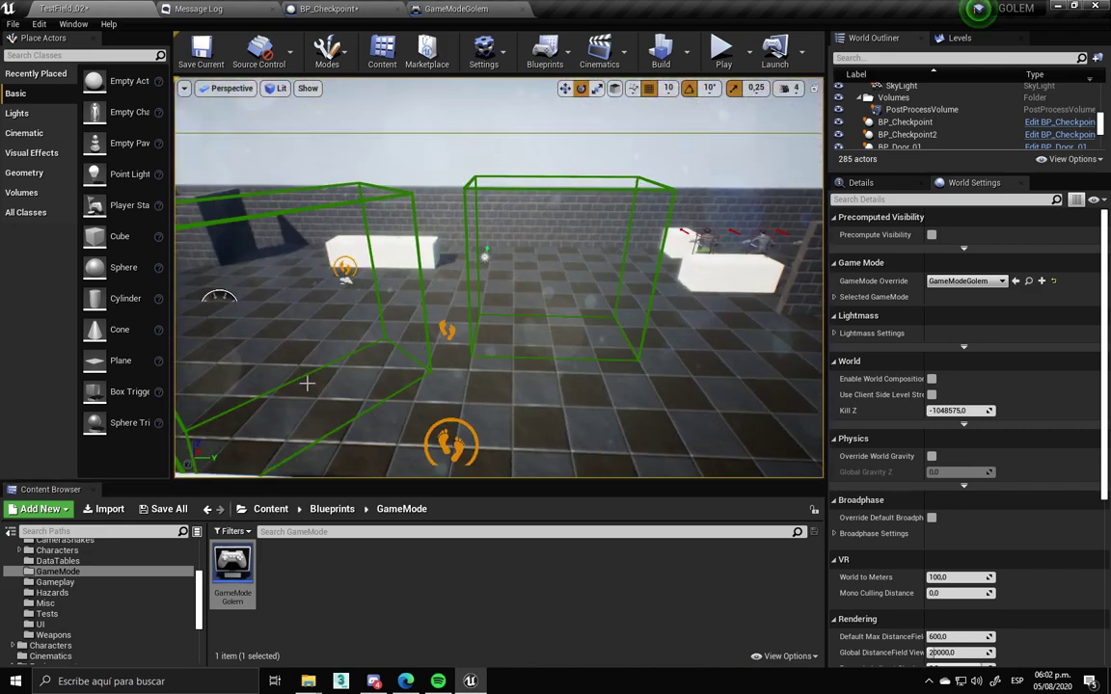
Select the second checkpoint trigger box and run a quick play test
{"action": "left_click", "coordinate": [306, 210]}
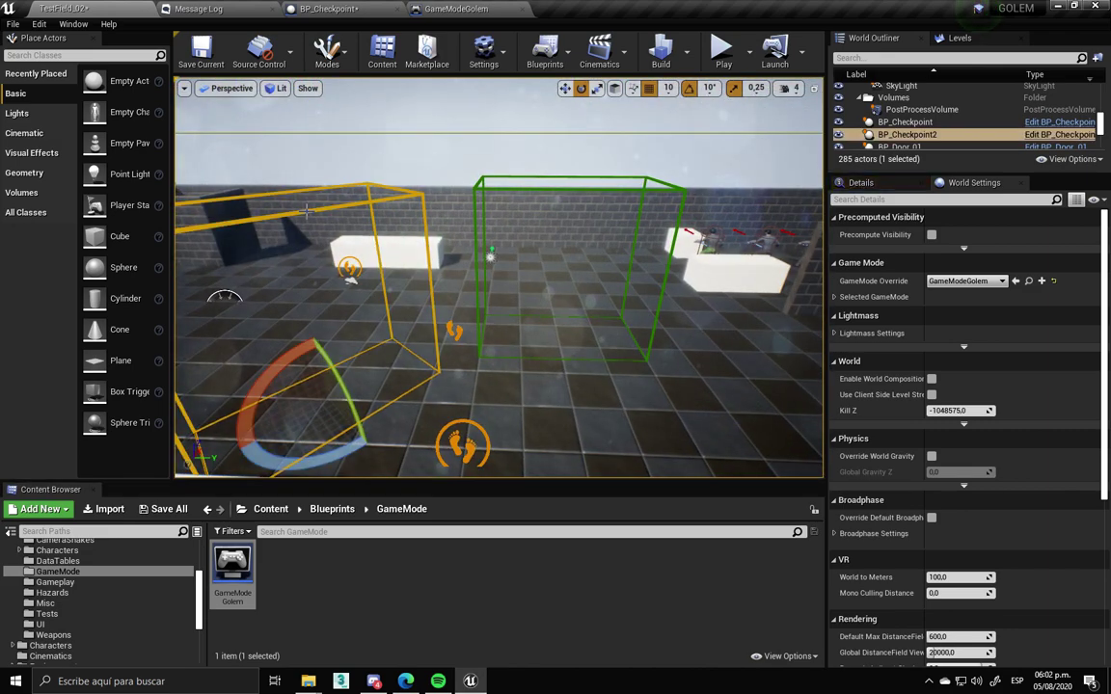
{"action": "left_click", "coordinate": [721, 50]}
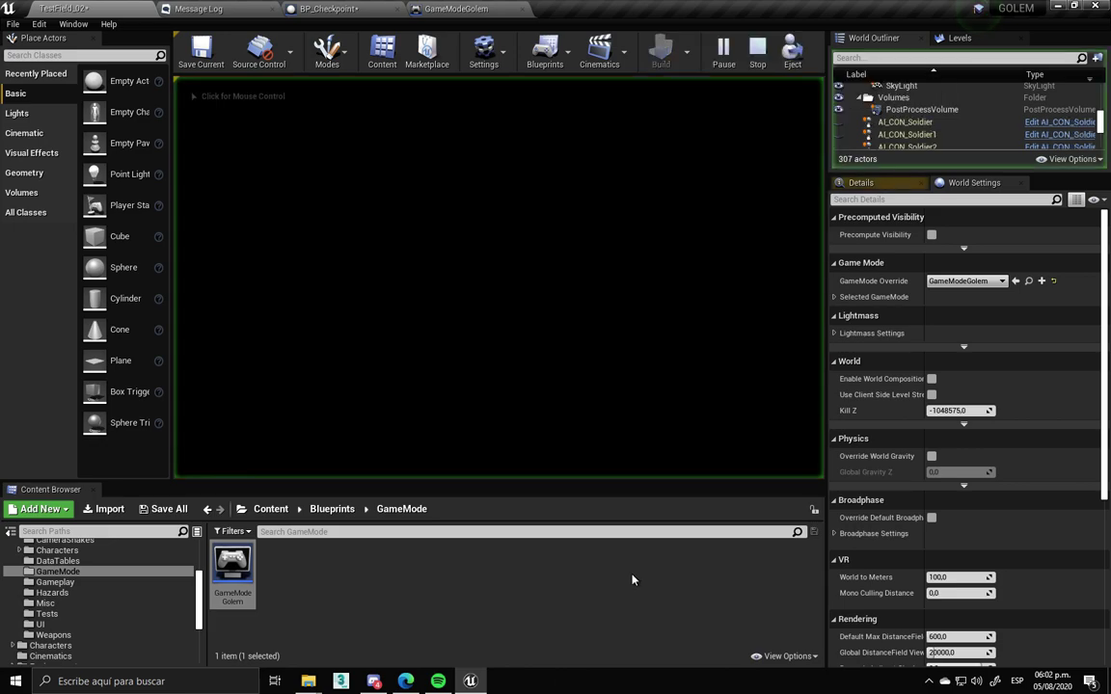
{"action": "left_click", "coordinate": [508, 368]}
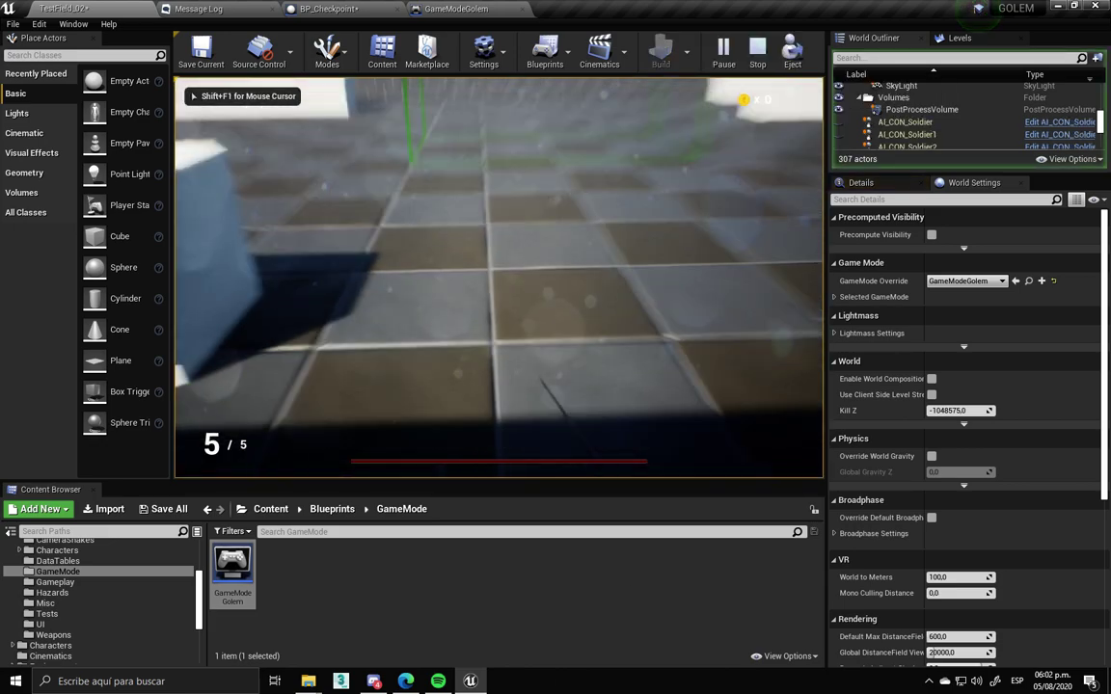
{"action": "key", "text": "Escape"}
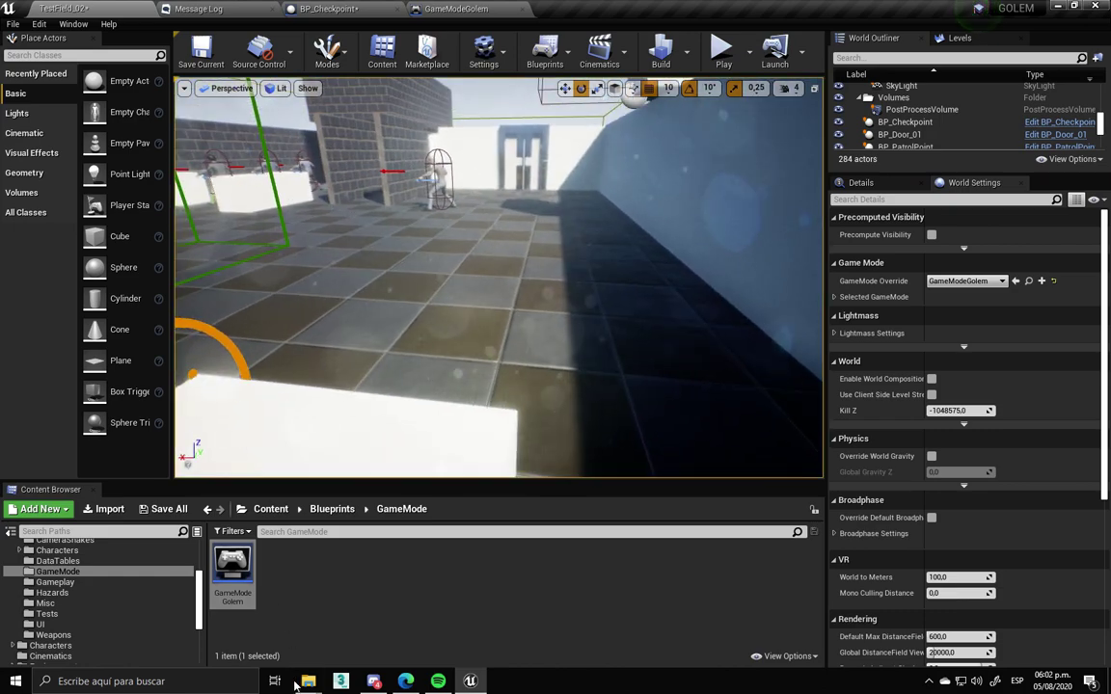
Delete SaveGame.sav from the SaveGames folder and confirm
{"action": "mouse_move", "coordinate": [321, 683]}
{"action": "left_click", "coordinate": [248, 558]}
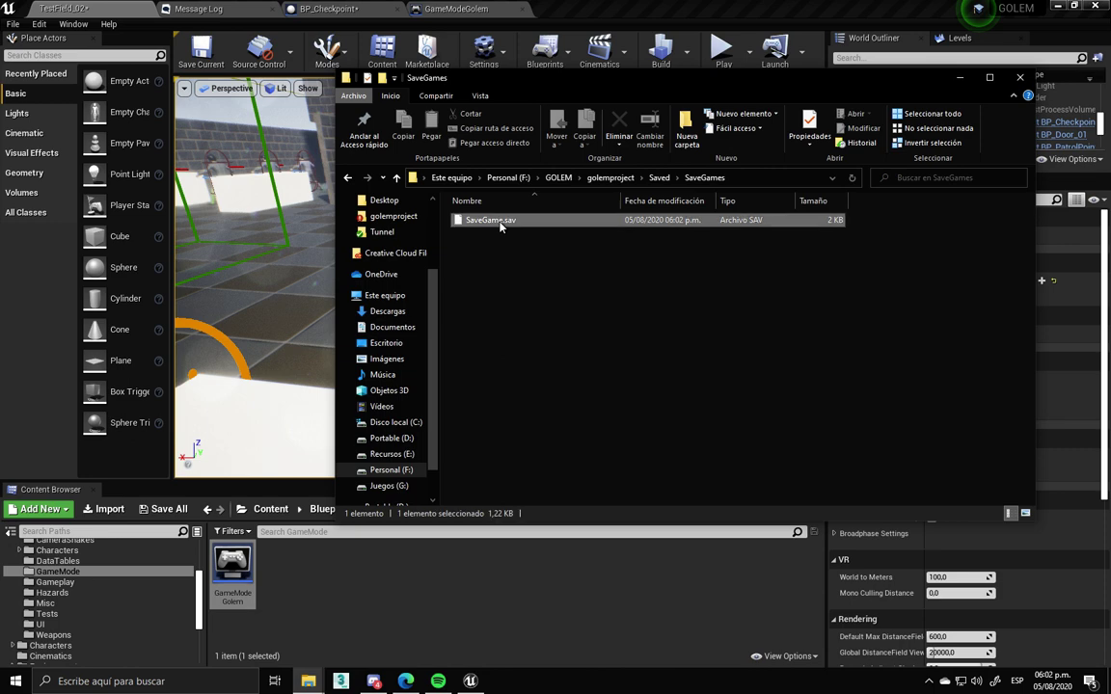
{"action": "key", "text": "Delete"}
{"action": "key", "text": "Return"}
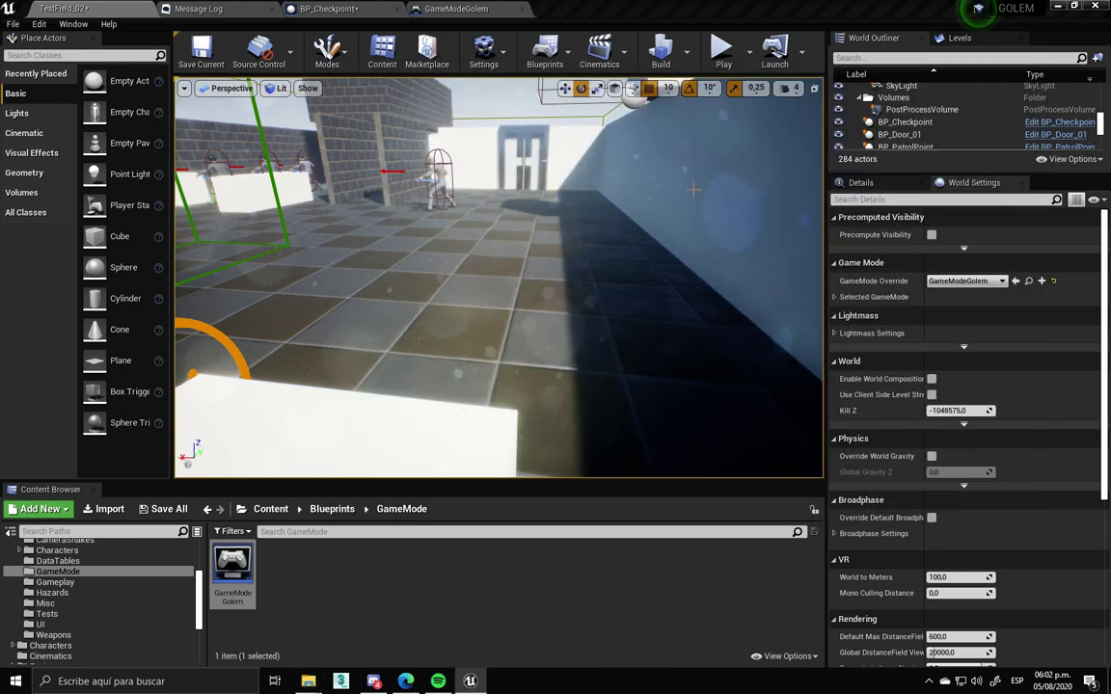
{"action": "right_click_drag", "start_coordinate": [532, 135], "coordinate": [670, 208]}
Play-test from a floor tile with Play From Here, exit with Esc, and return to BP_Checkpoint's Save Game to Slot graph
{"action": "right_click", "coordinate": [470, 184]}
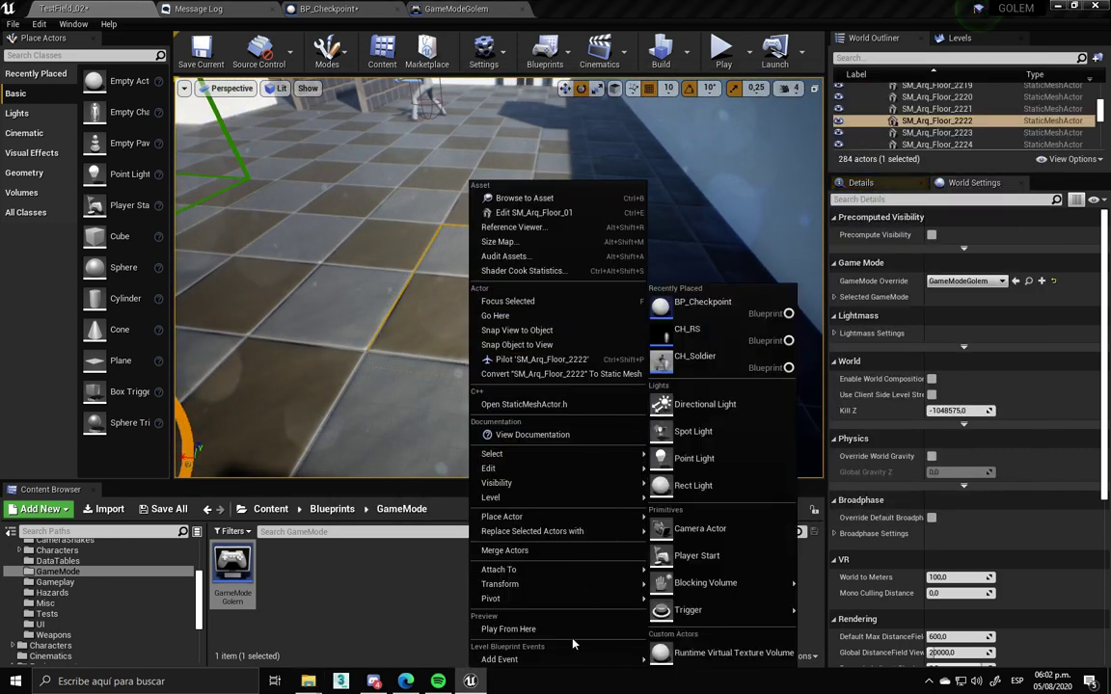
{"action": "left_click", "coordinate": [561, 632]}
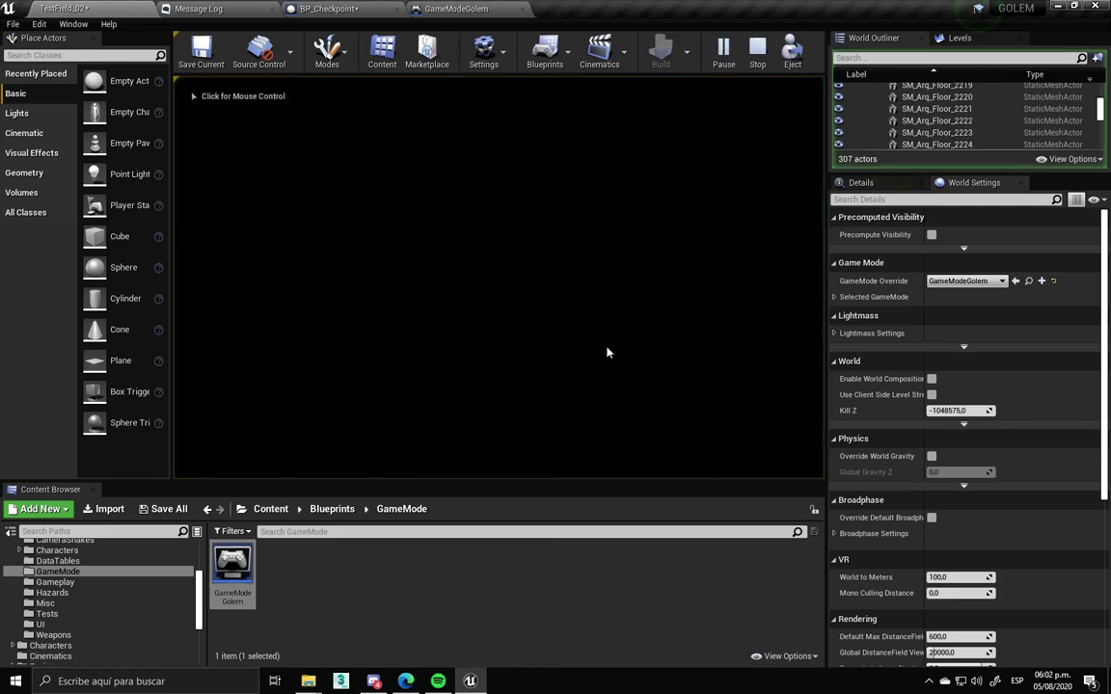
{"action": "left_click", "coordinate": [652, 350]}
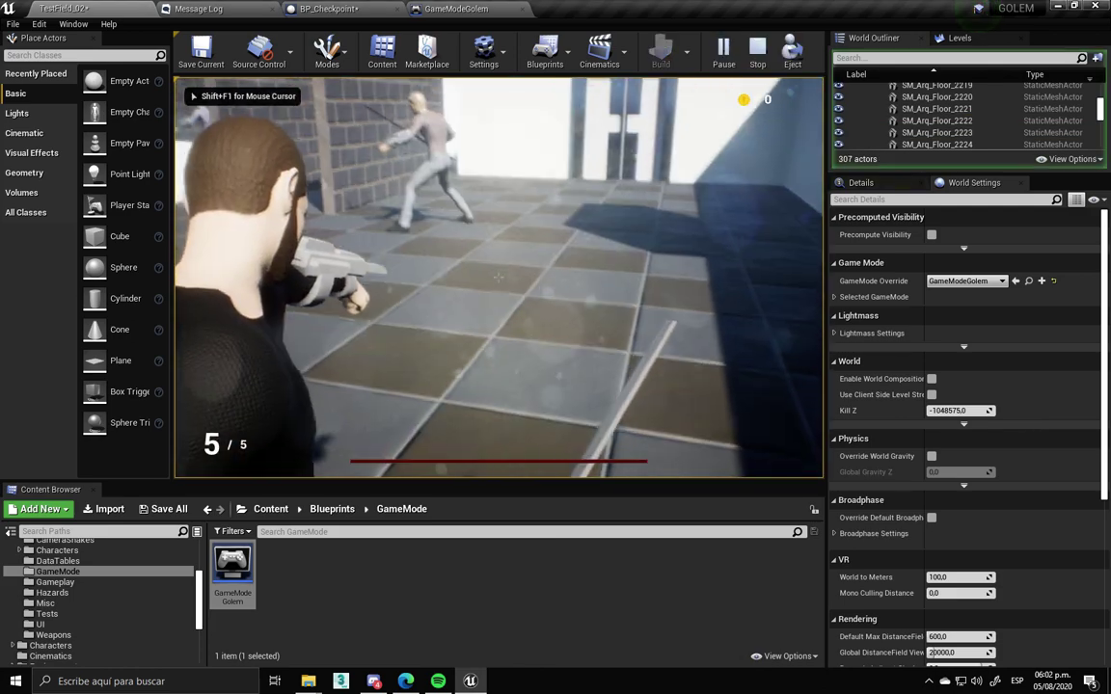
{"action": "key", "text": "Escape"}
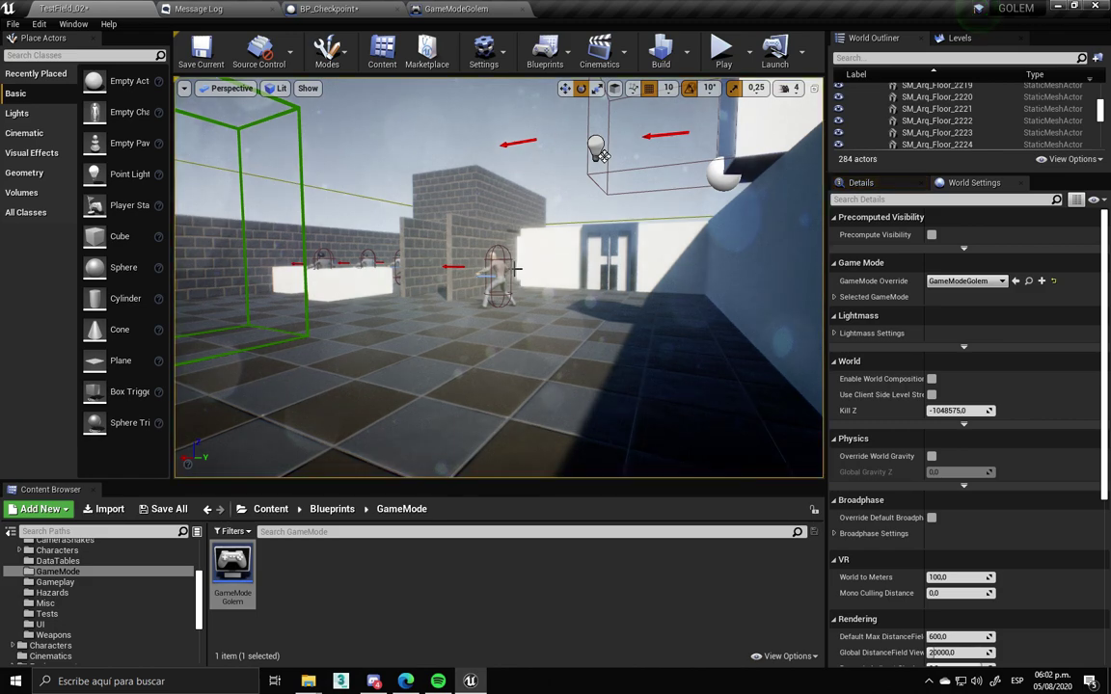
{"action": "left_click", "coordinate": [328, 8]}
{"action": "scroll", "coordinate": [563, 361], "scroll_direction": "down", "scroll_amount": 5}
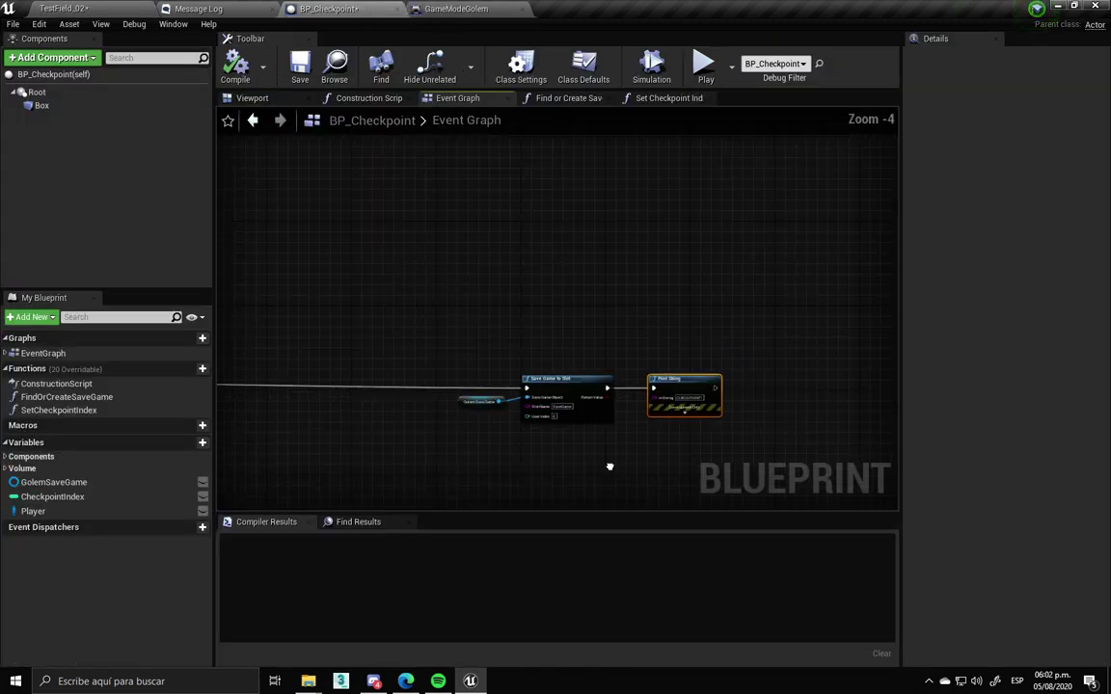
Open the GolemSaveGame blueprint from the Content Browser's Gameplay folder
{"action": "scroll", "coordinate": [518, 322], "scroll_direction": "up", "scroll_amount": 4}
{"action": "scroll", "coordinate": [397, 370], "scroll_direction": "down", "scroll_amount": 4}
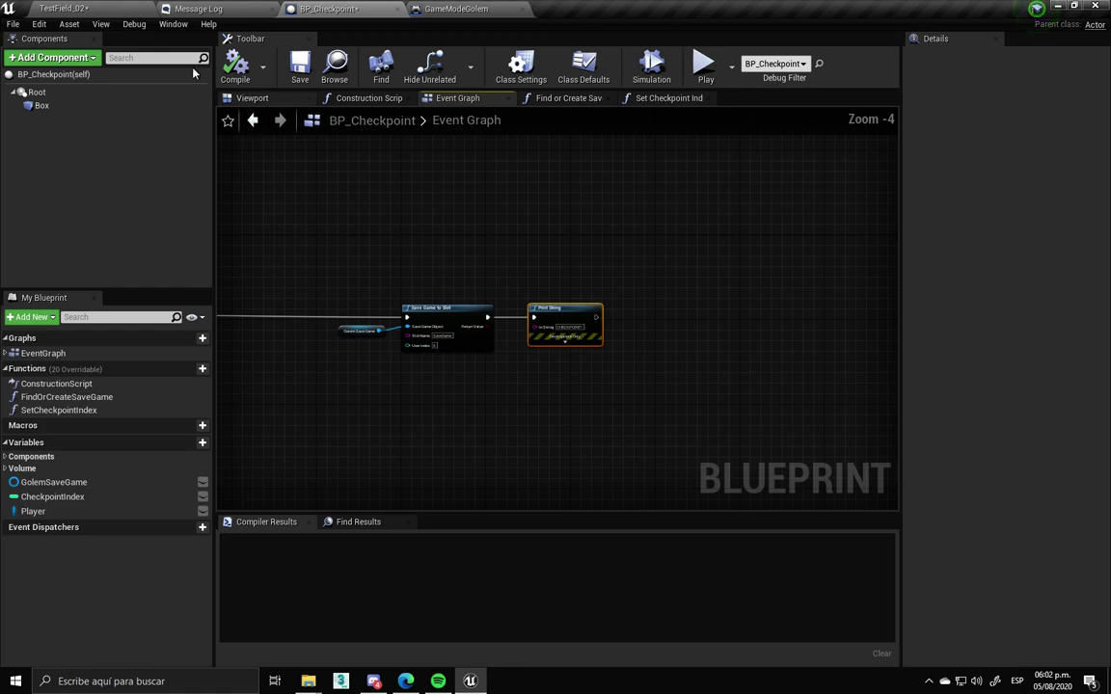
{"action": "left_click", "coordinate": [128, 7]}
{"action": "left_click", "coordinate": [328, 9]}
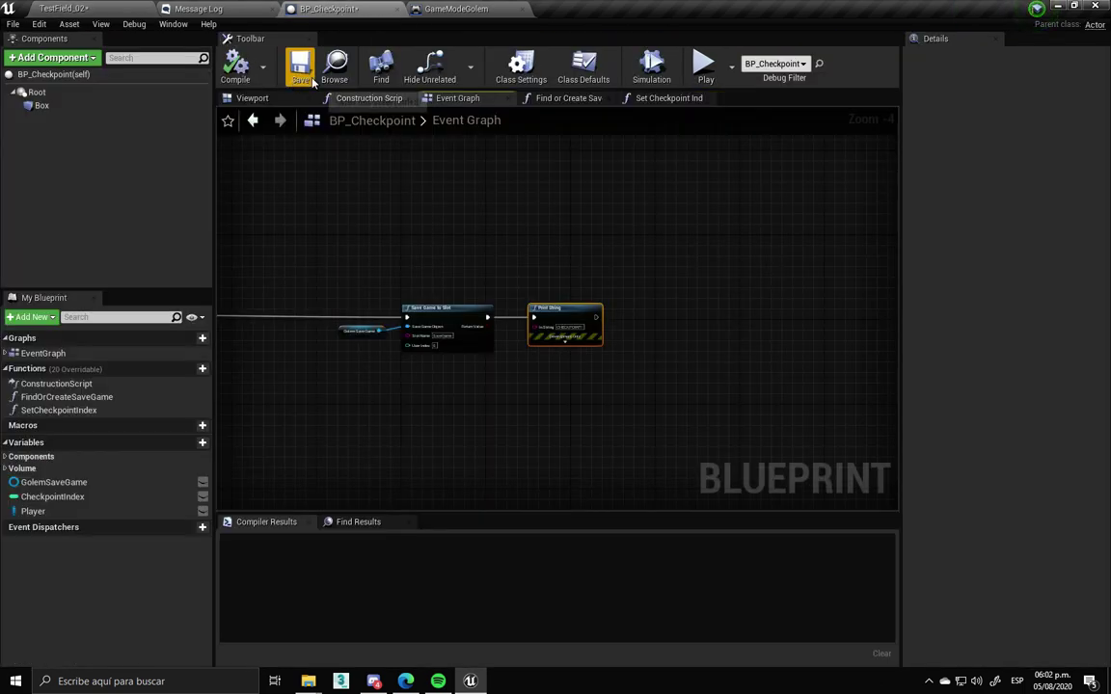
{"action": "left_click", "coordinate": [309, 73]}
{"action": "scroll", "coordinate": [403, 598], "scroll_direction": "down", "scroll_amount": 3}
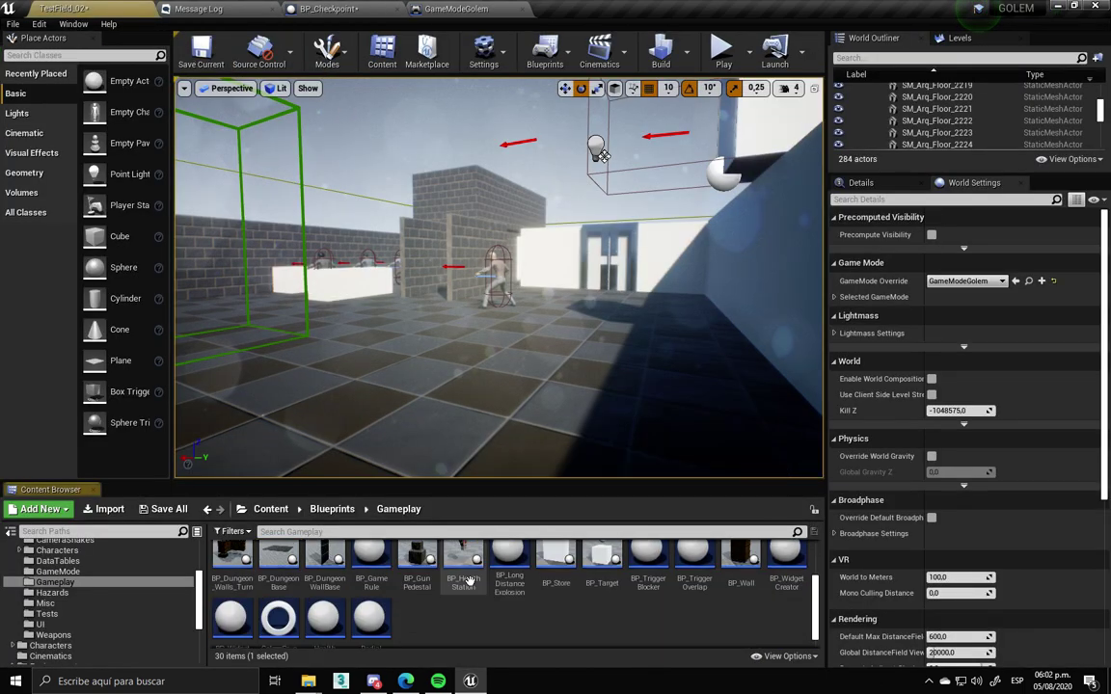
{"action": "double_click", "coordinate": [279, 603]}
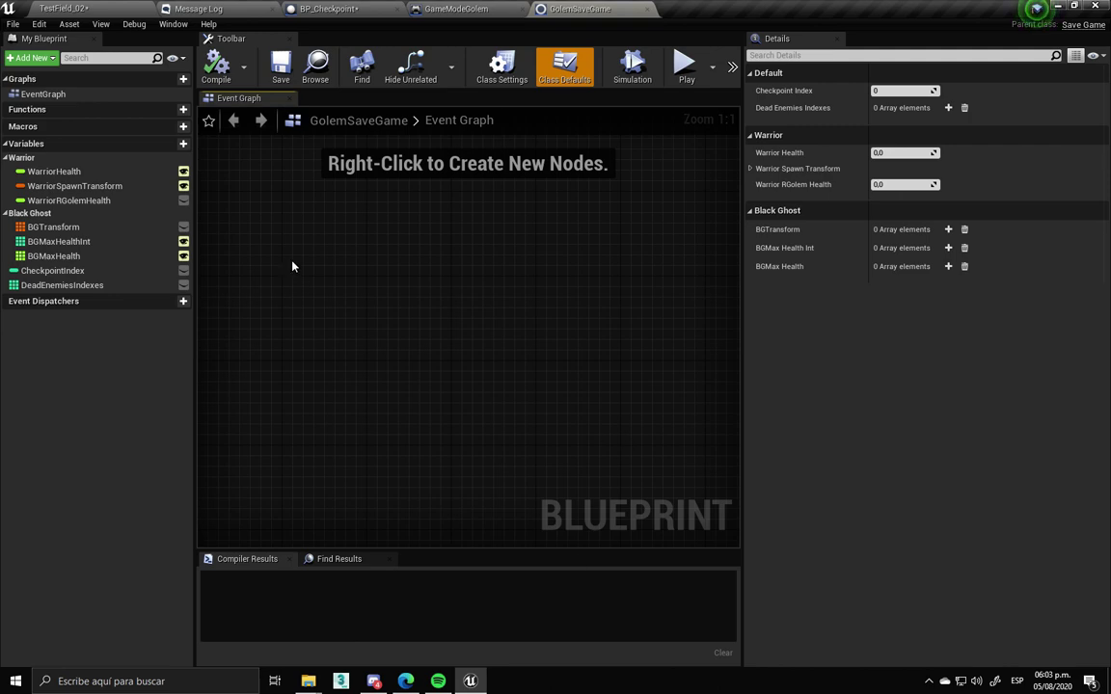
Return to the TestField_02 level and start a new Blueprint Class in the Gameplay folder
{"action": "left_click", "coordinate": [109, 9]}
{"action": "left_click", "coordinate": [578, 8]}
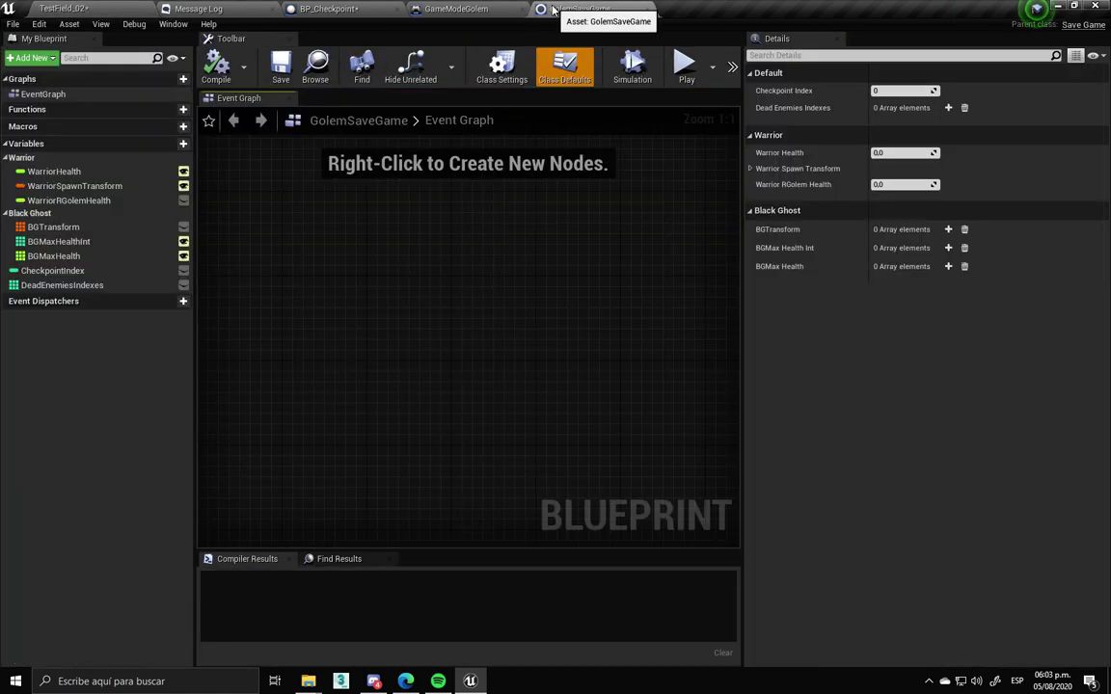
{"action": "left_click", "coordinate": [145, 8]}
{"action": "right_click", "coordinate": [485, 559]}
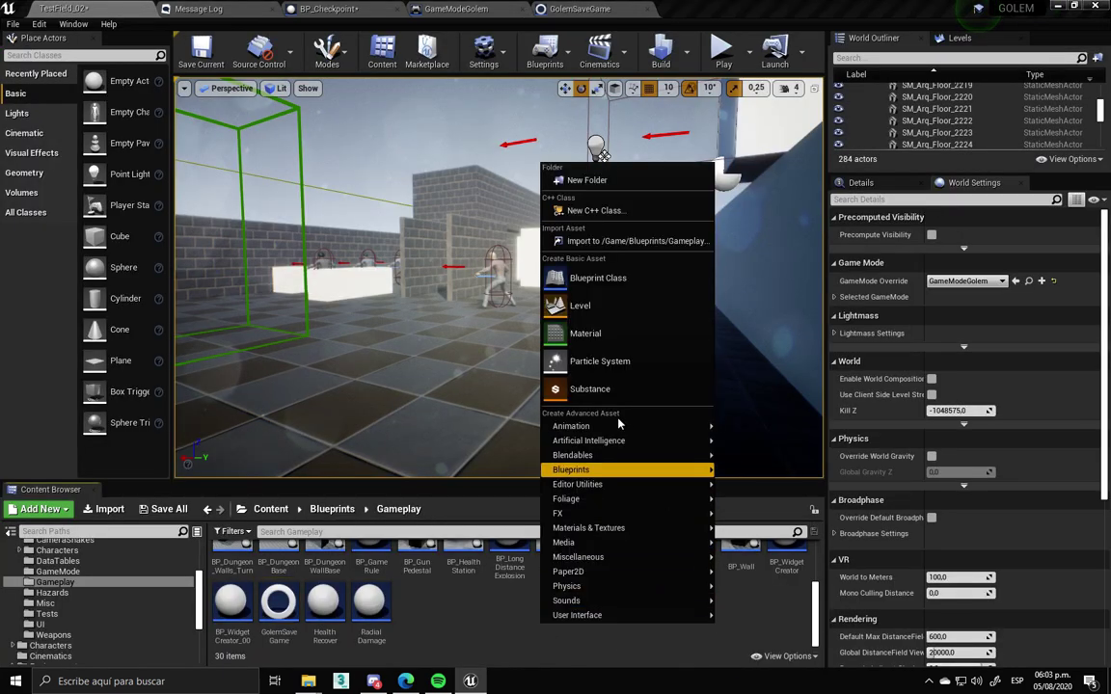
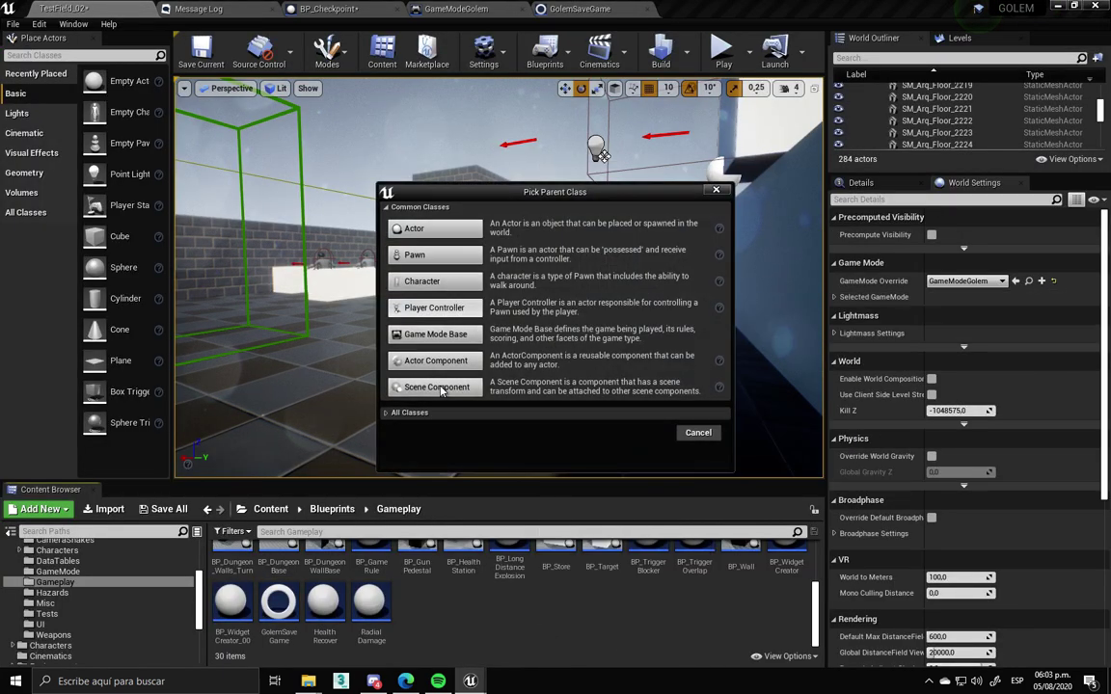
Search all classes for SAVE, cancel the parent class picker, and switch to GolemSaveGame
{"action": "left_click", "coordinate": [410, 414]}
{"action": "type", "text": "SAVE"}
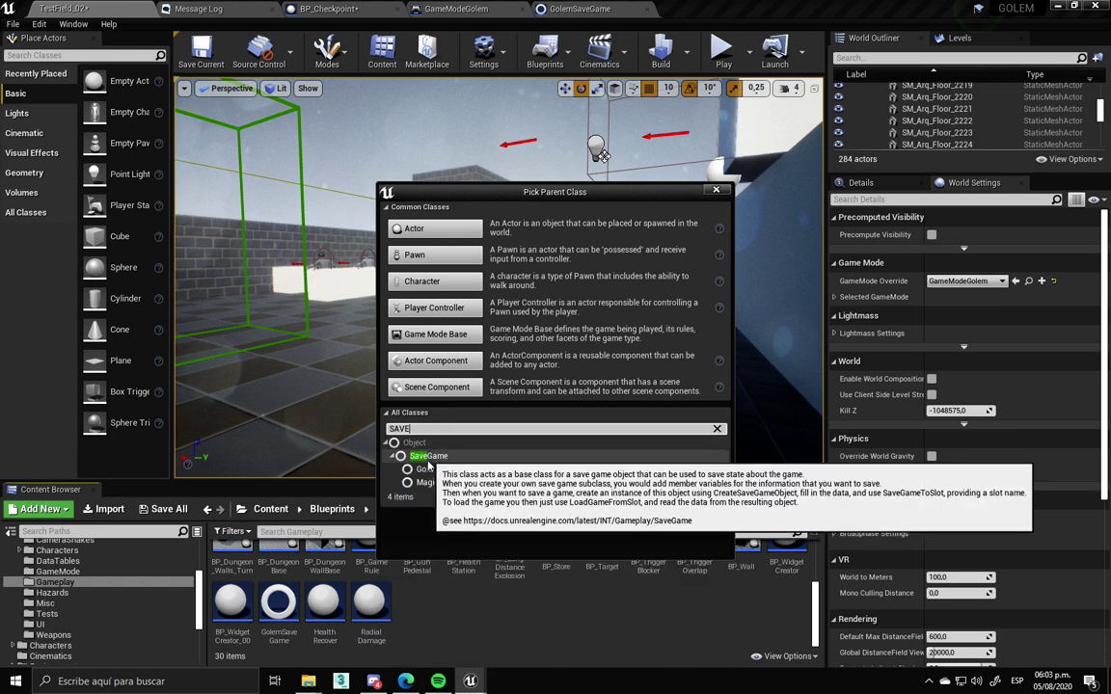
{"action": "left_click", "coordinate": [713, 192]}
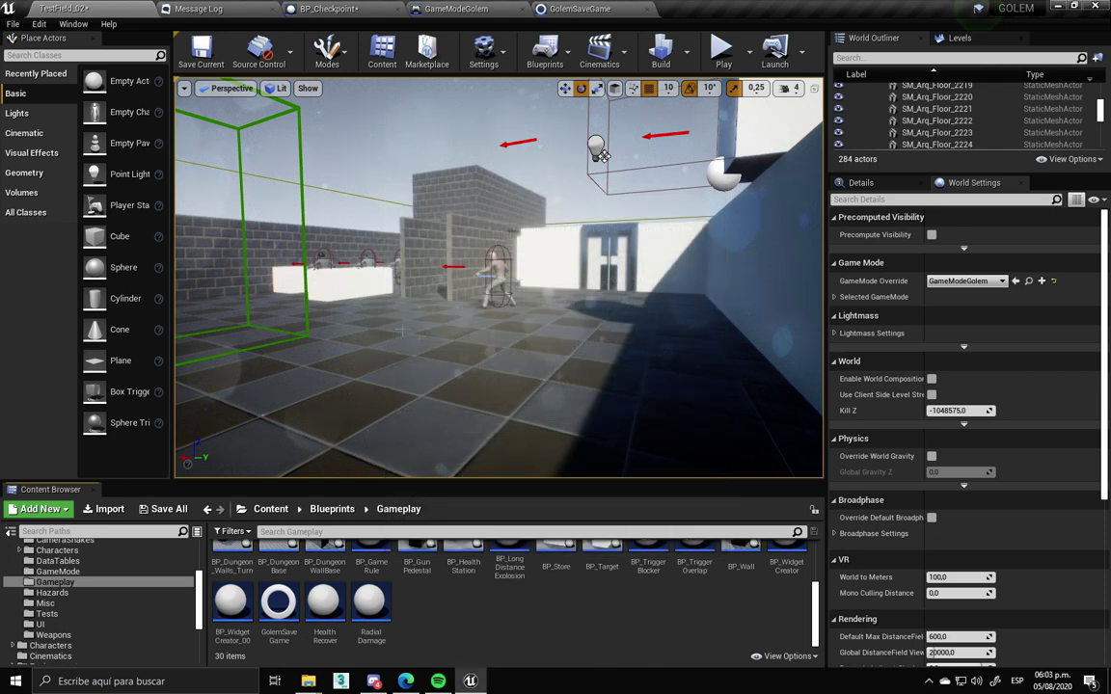
{"action": "left_click", "coordinate": [579, 9]}
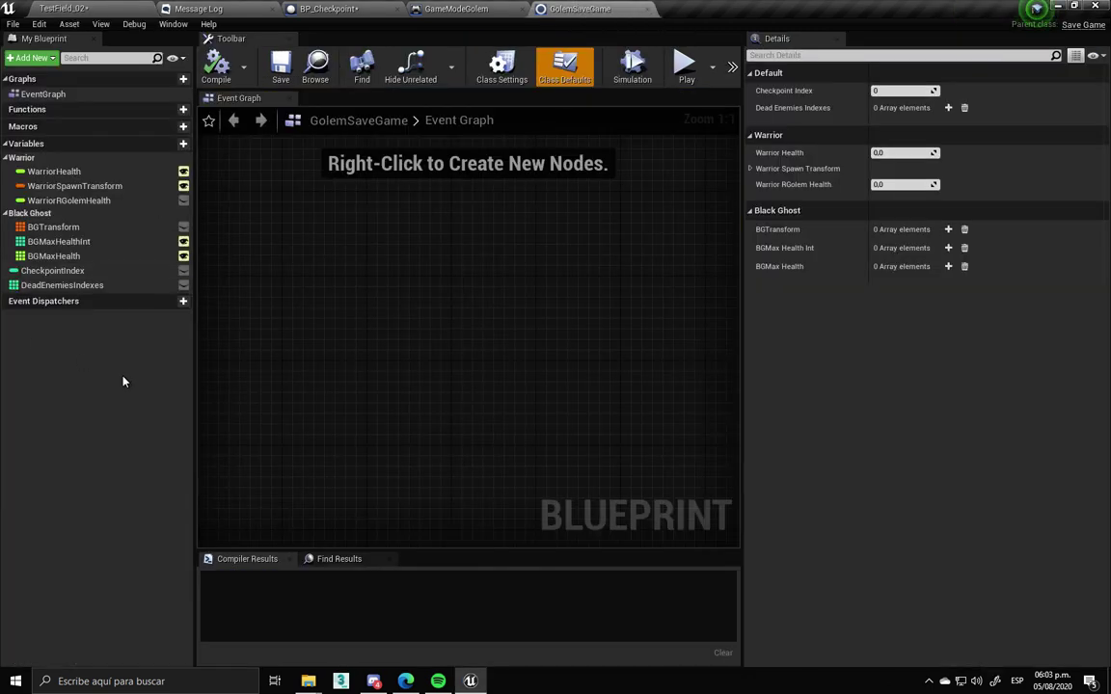
Collapse the Warrior and Black Ghost groups, delete the DeadEnemiesIndexes variable, and return to TestField_02
{"action": "left_click", "coordinate": [5, 159]}
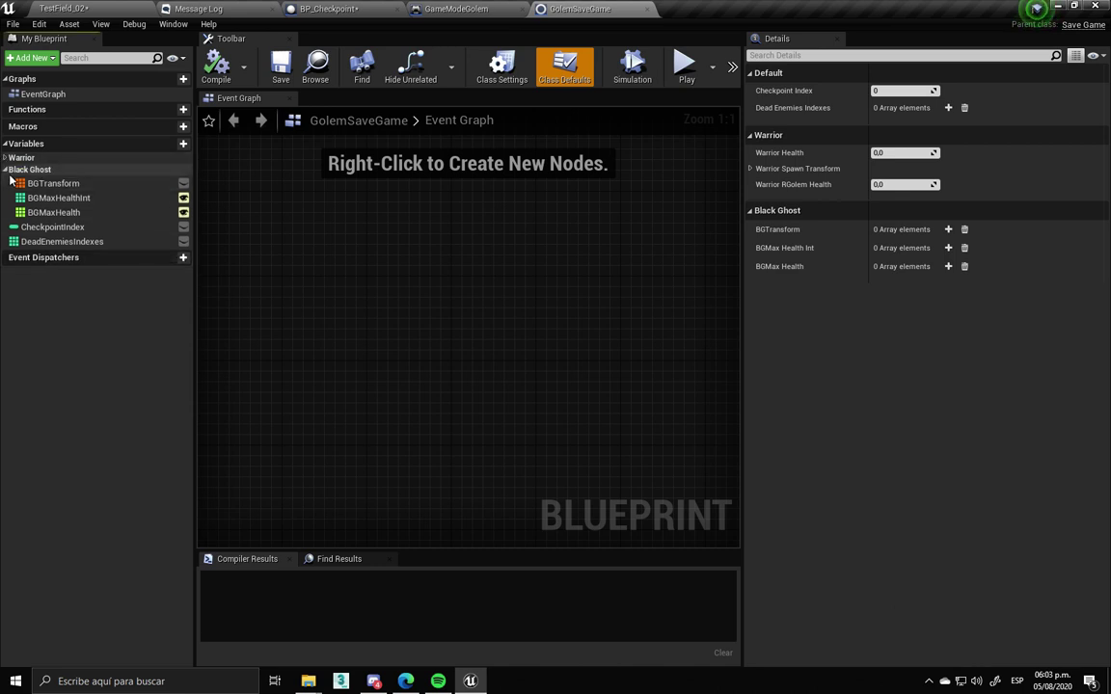
{"action": "left_click", "coordinate": [4, 169]}
{"action": "left_click", "coordinate": [49, 184]}
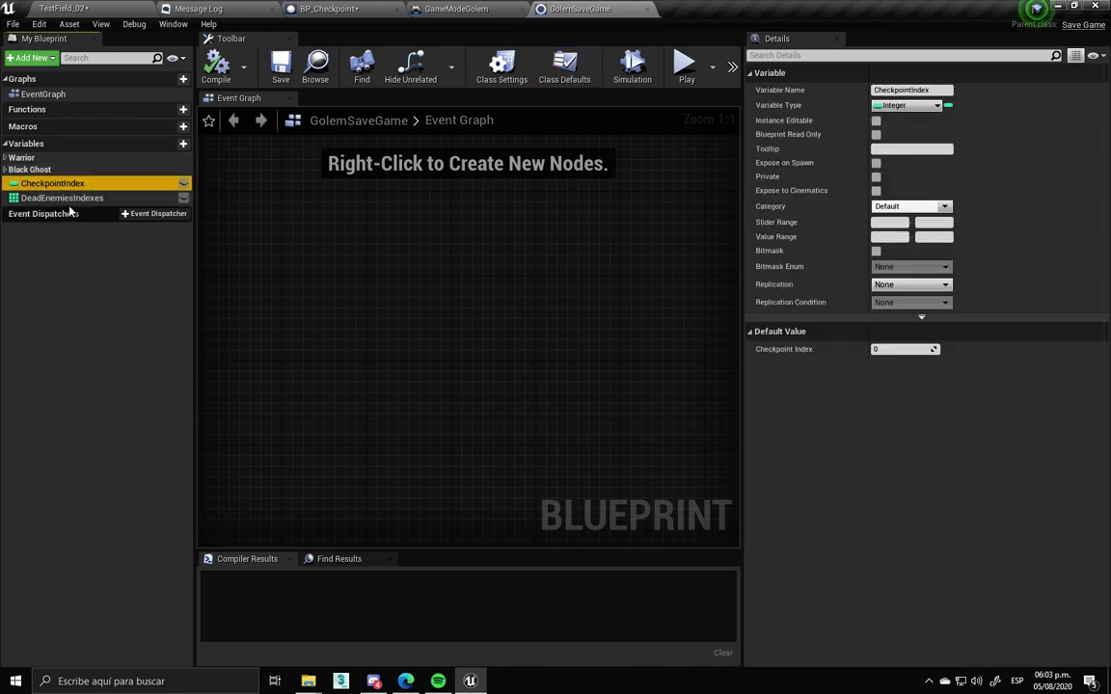
{"action": "left_click", "coordinate": [57, 198]}
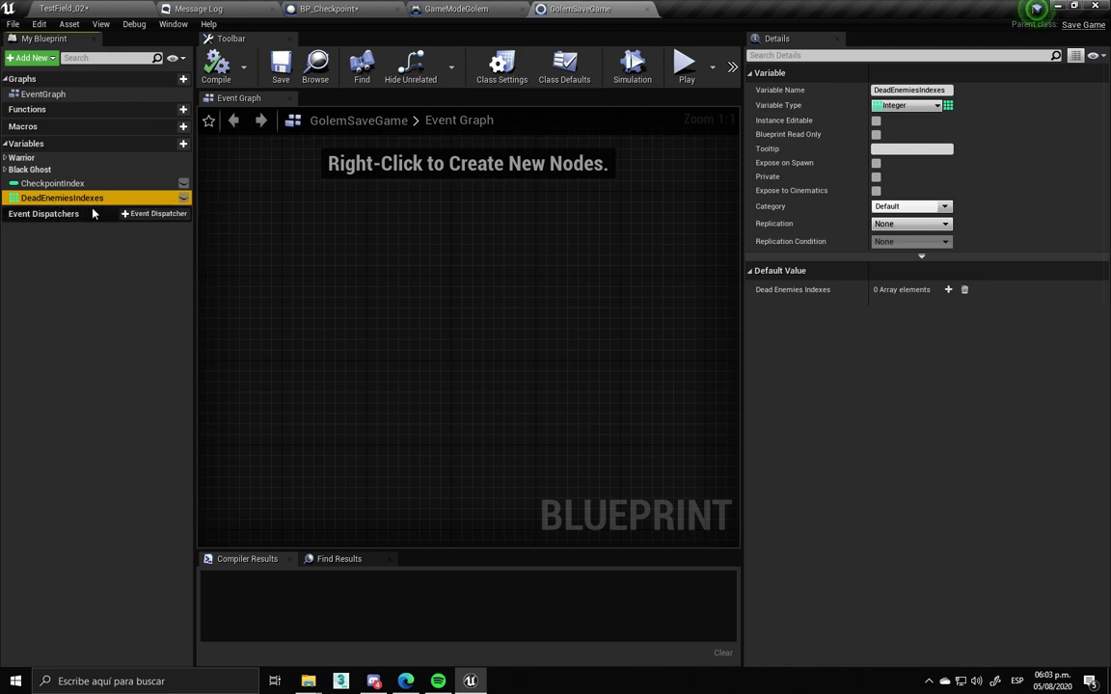
{"action": "right_click", "coordinate": [155, 200]}
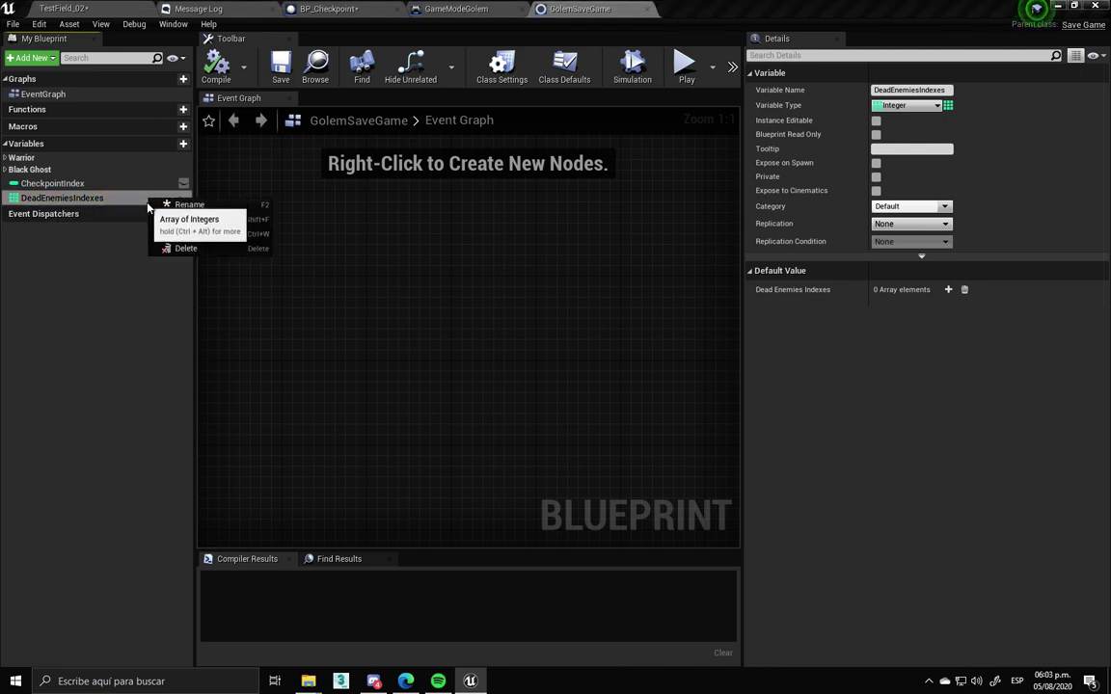
{"action": "left_click", "coordinate": [196, 249]}
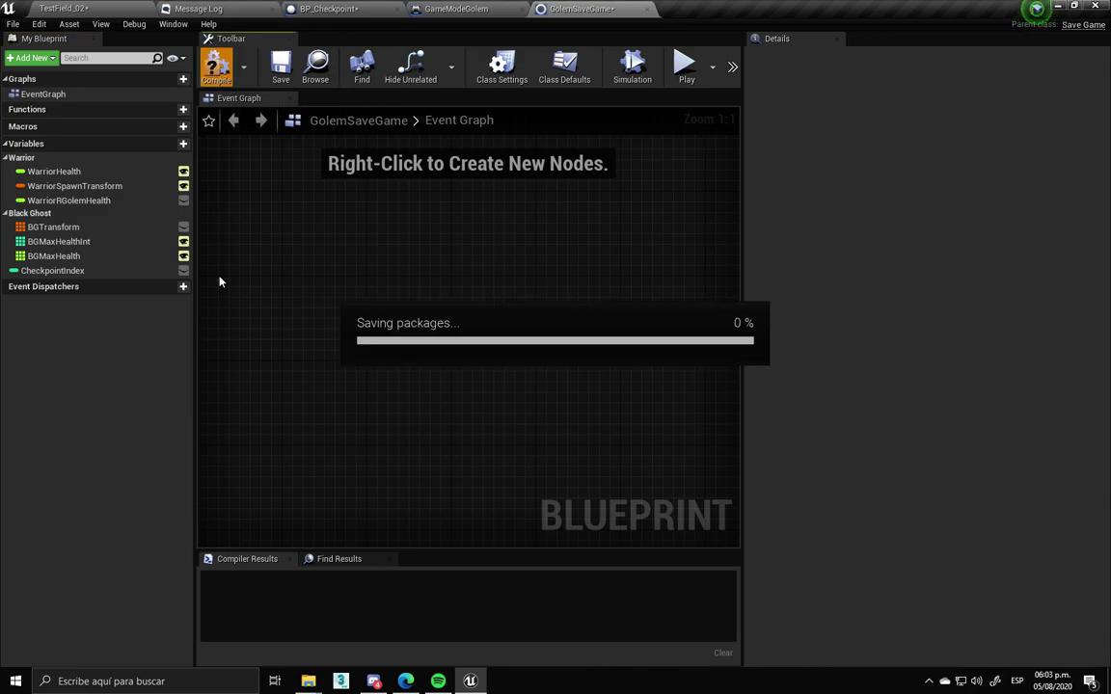
{"action": "left_click", "coordinate": [130, 15]}
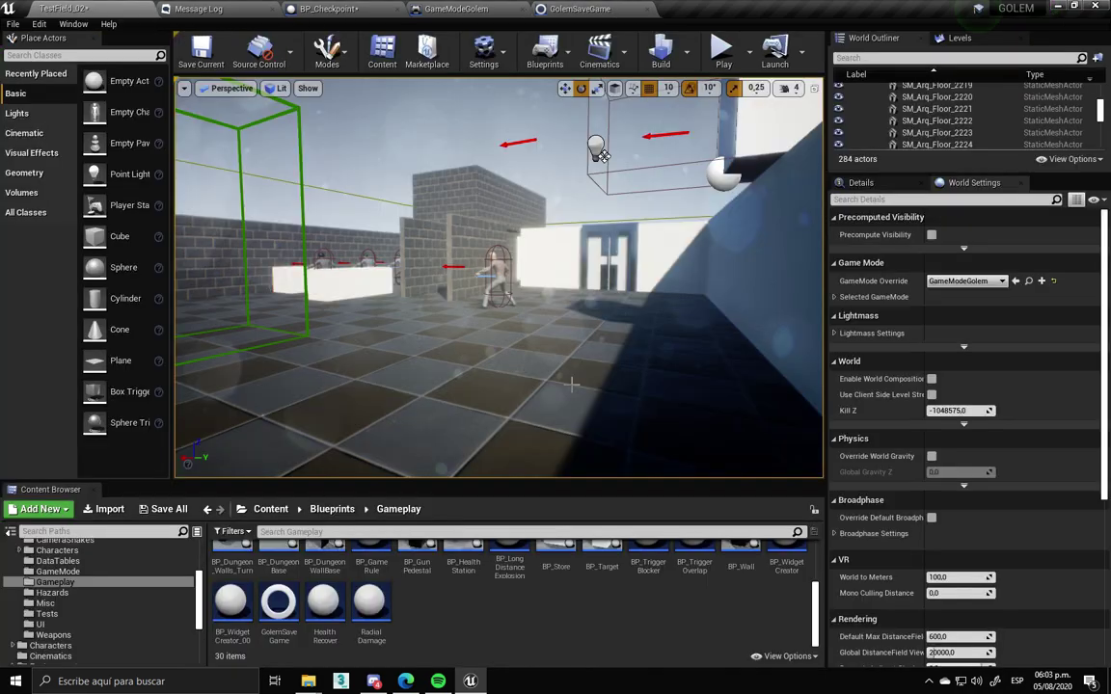
Orbit the level view, then pan and zoom BP_Checkpoint's event graph to the Sequence node chain
{"action": "left_click_drag", "start_coordinate": [278, 159], "coordinate": [299, 203]}
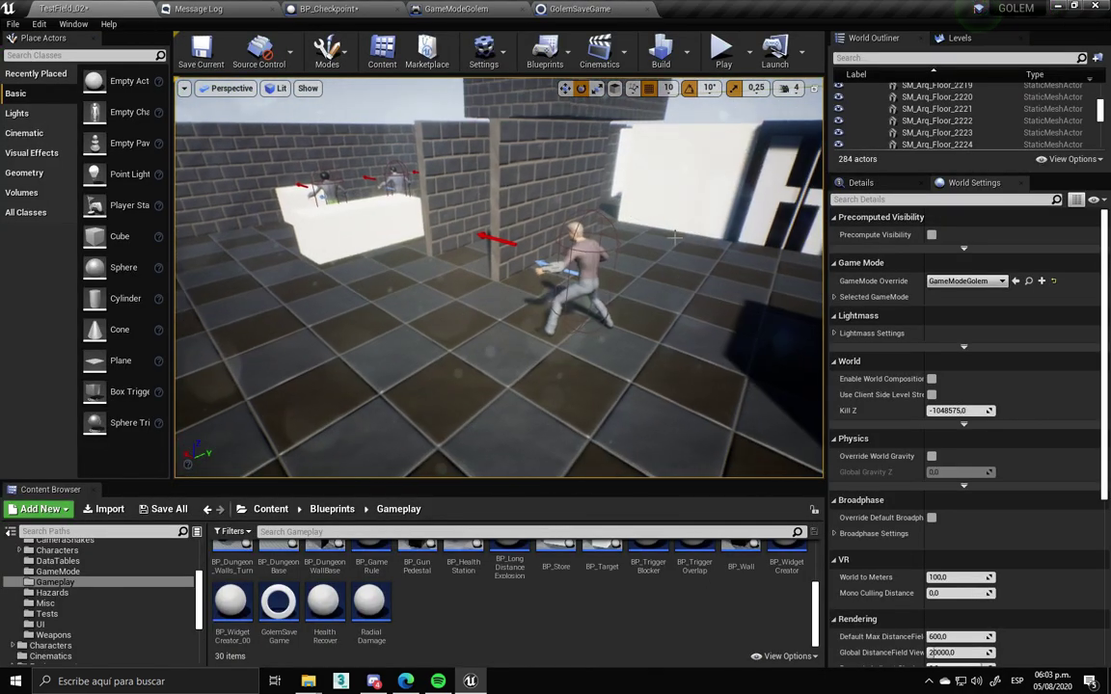
{"action": "left_click_drag", "start_coordinate": [649, 290], "coordinate": [649, 306]}
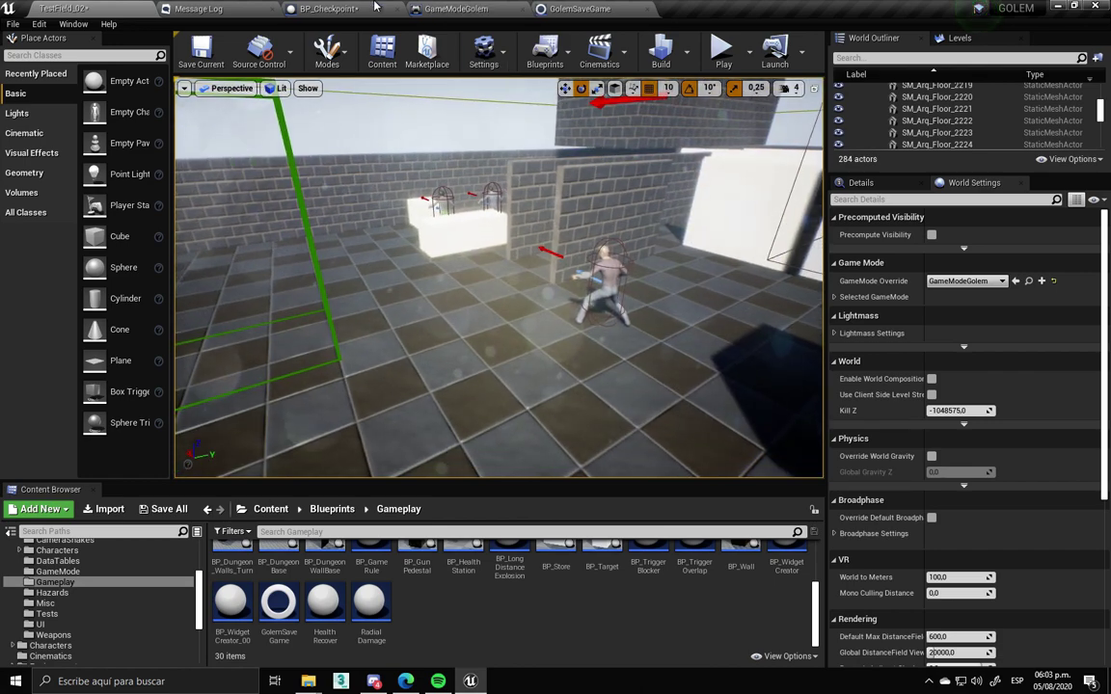
{"action": "left_click", "coordinate": [328, 8]}
{"action": "right_click_drag", "start_coordinate": [599, 336], "coordinate": [676, 306]}
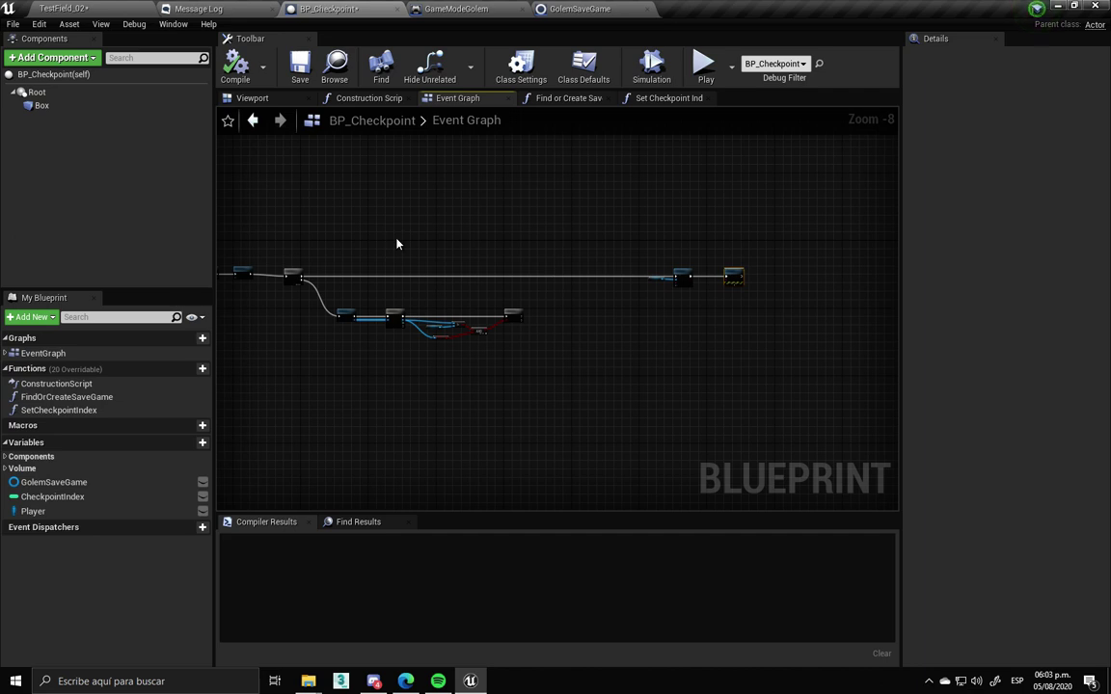
{"action": "scroll", "coordinate": [435, 333], "scroll_direction": "up", "scroll_amount": 4}
{"action": "mouse_move", "coordinate": [317, 355]}
{"action": "right_mouse_down"}
{"action": "mouse_move", "coordinate": [673, 319]}
{"action": "mouse_move", "coordinate": [386, 253]}
{"action": "right_mouse_up"}
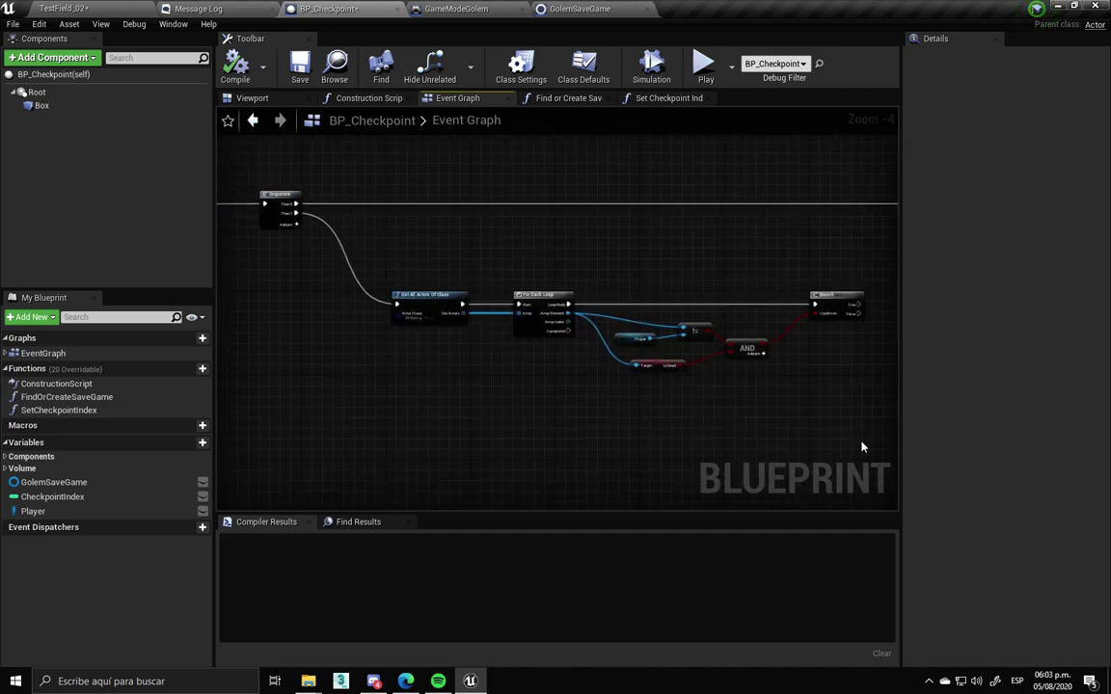
{"action": "scroll", "coordinate": [436, 306], "scroll_direction": "up", "scroll_amount": 4}
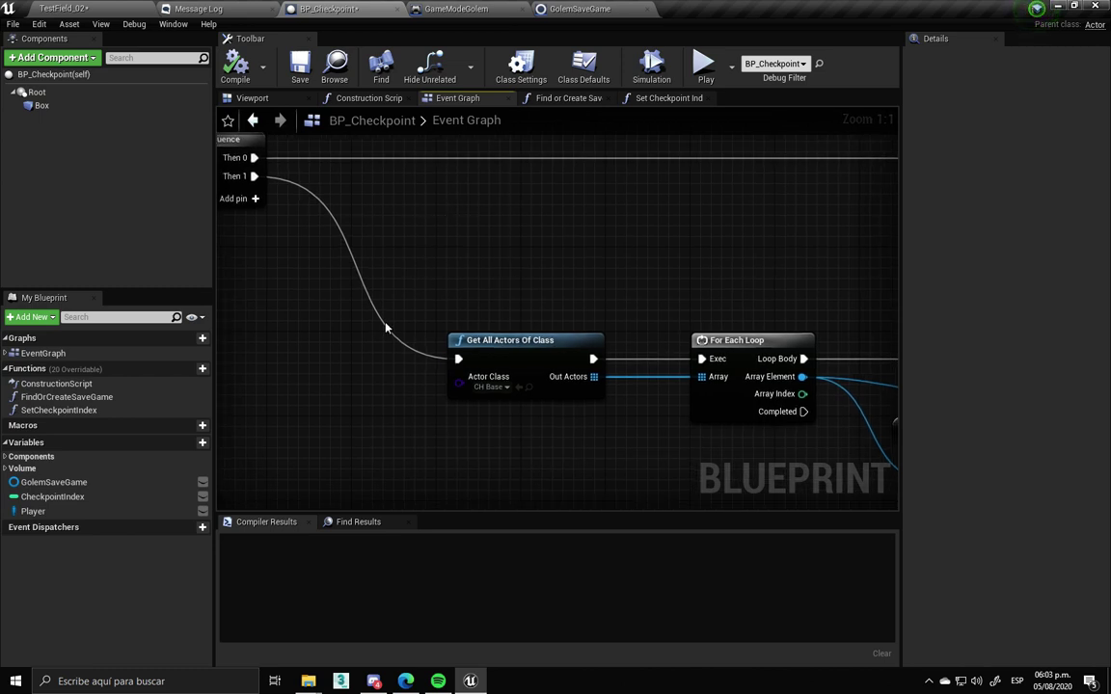
{"action": "right_click_drag", "start_coordinate": [385, 329], "coordinate": [491, 344]}
{"action": "right_click_drag", "start_coordinate": [514, 442], "coordinate": [475, 406]}
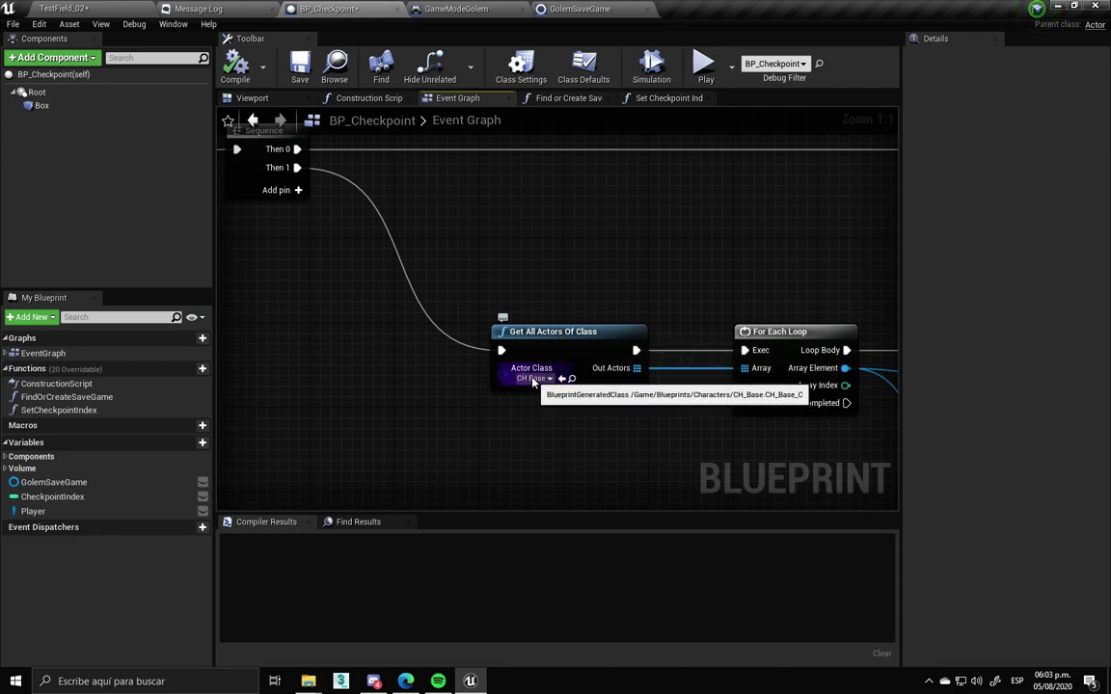
Select the soldier in TestField_02, then frame the For Each Loop in BP_Checkpoint's graph
{"action": "left_click", "coordinate": [112, 11]}
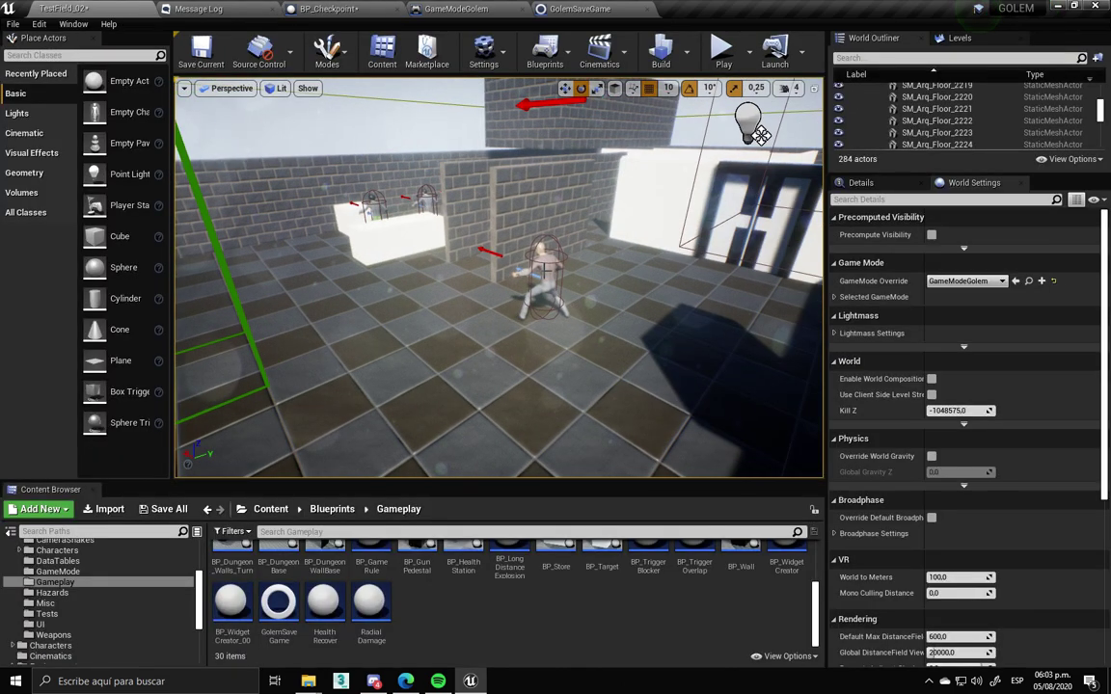
{"action": "left_click", "coordinate": [545, 273]}
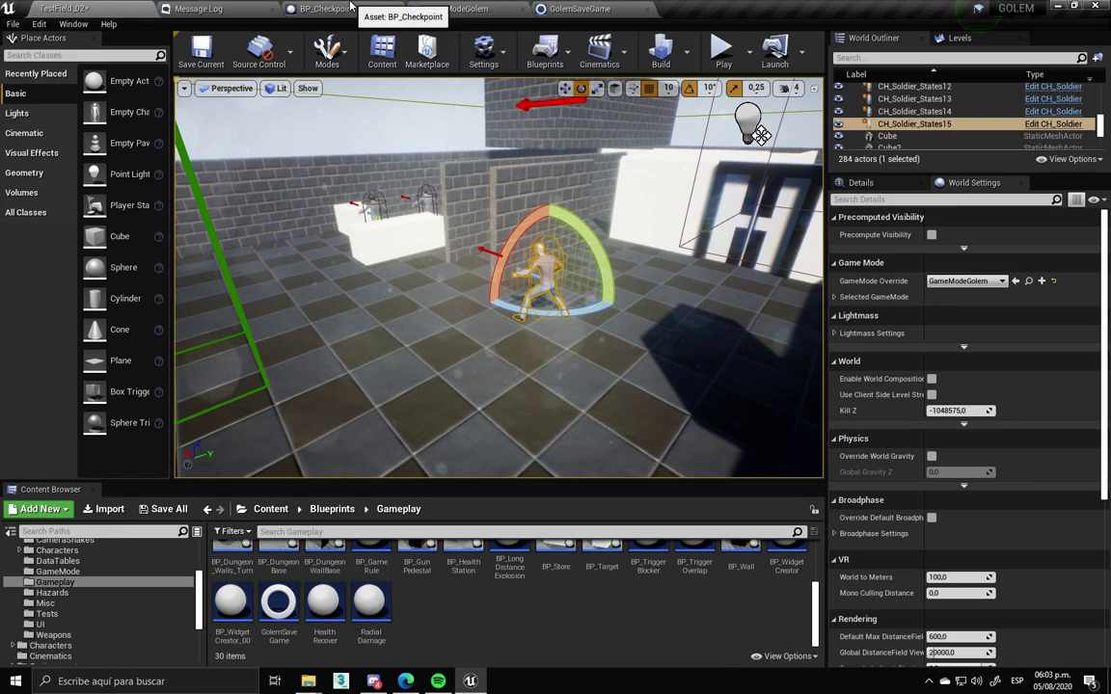
{"action": "left_click", "coordinate": [350, 8]}
{"action": "mouse_move", "coordinate": [824, 356]}
{"action": "right_mouse_down"}
{"action": "mouse_move", "coordinate": [532, 331]}
{"action": "mouse_move", "coordinate": [391, 388]}
{"action": "right_mouse_up"}
{"action": "left_click_drag", "start_coordinate": [555, 360], "coordinate": [585, 353]}
{"action": "key", "text": "ctrl+z"}
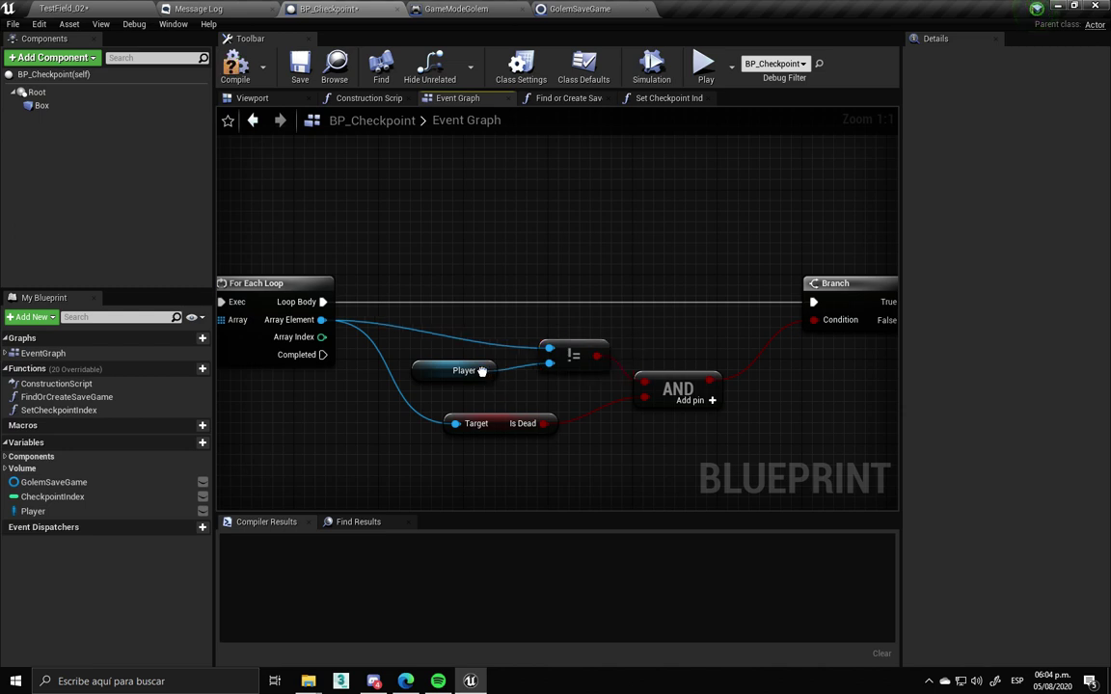
Connect the != result directly to the Branch Condition in BP_Checkpoint
{"action": "left_click", "coordinate": [434, 372]}
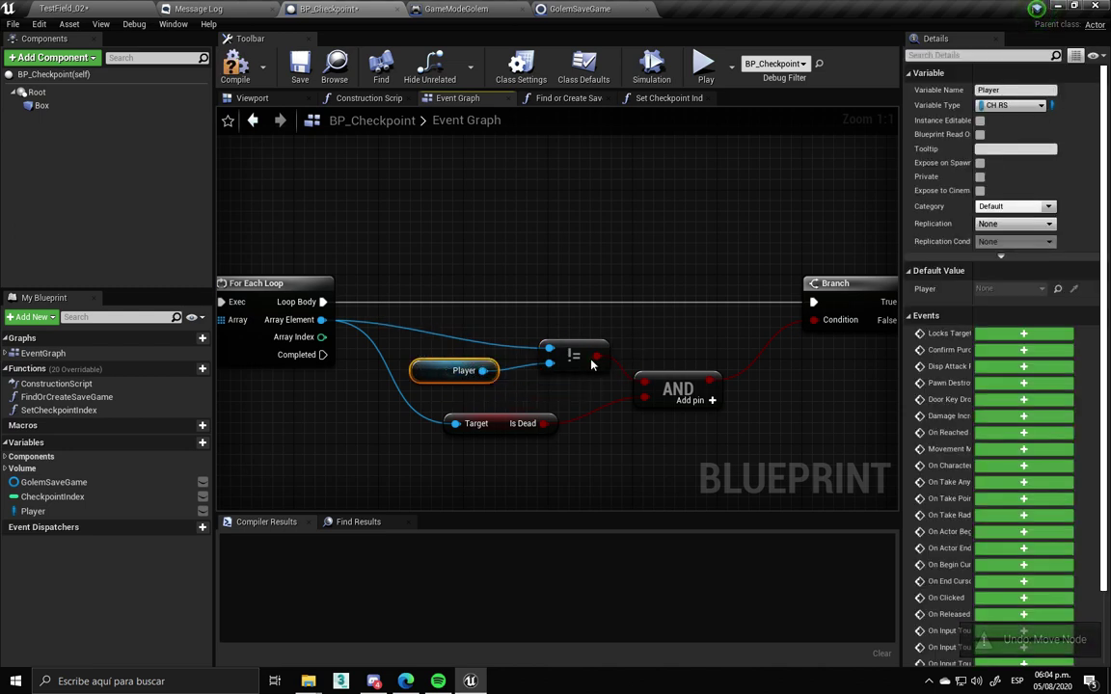
{"action": "right_click_drag", "start_coordinate": [520, 409], "coordinate": [514, 431]}
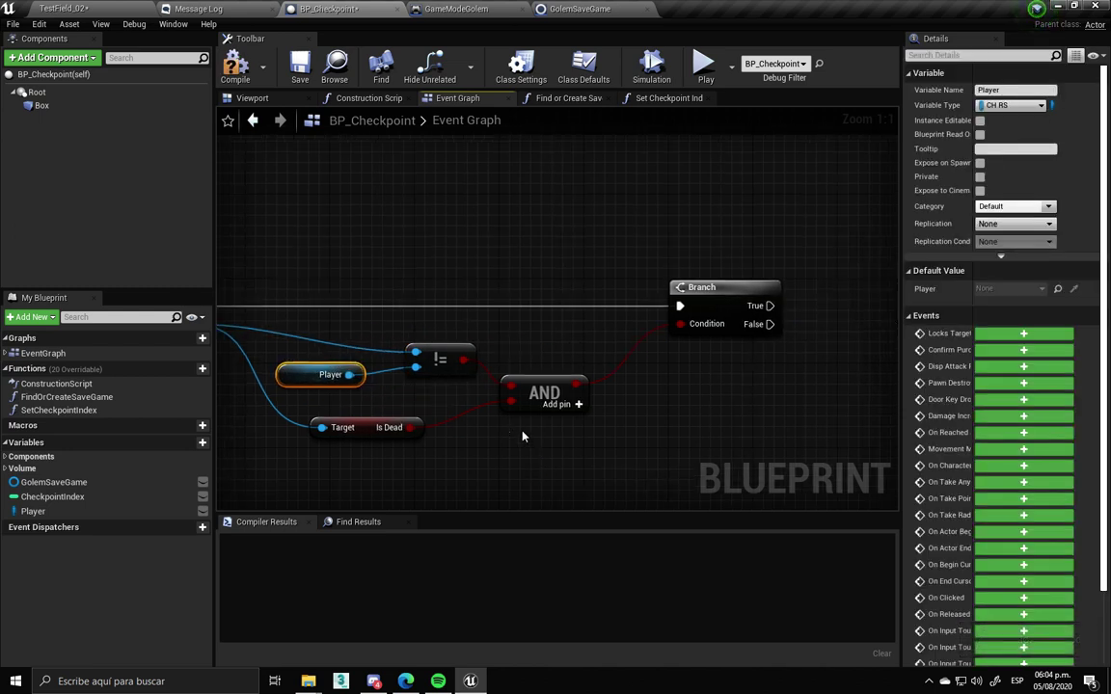
{"action": "left_click_drag", "start_coordinate": [463, 360], "coordinate": [680, 324]}
{"action": "right_click_drag", "start_coordinate": [789, 338], "coordinate": [606, 323]}
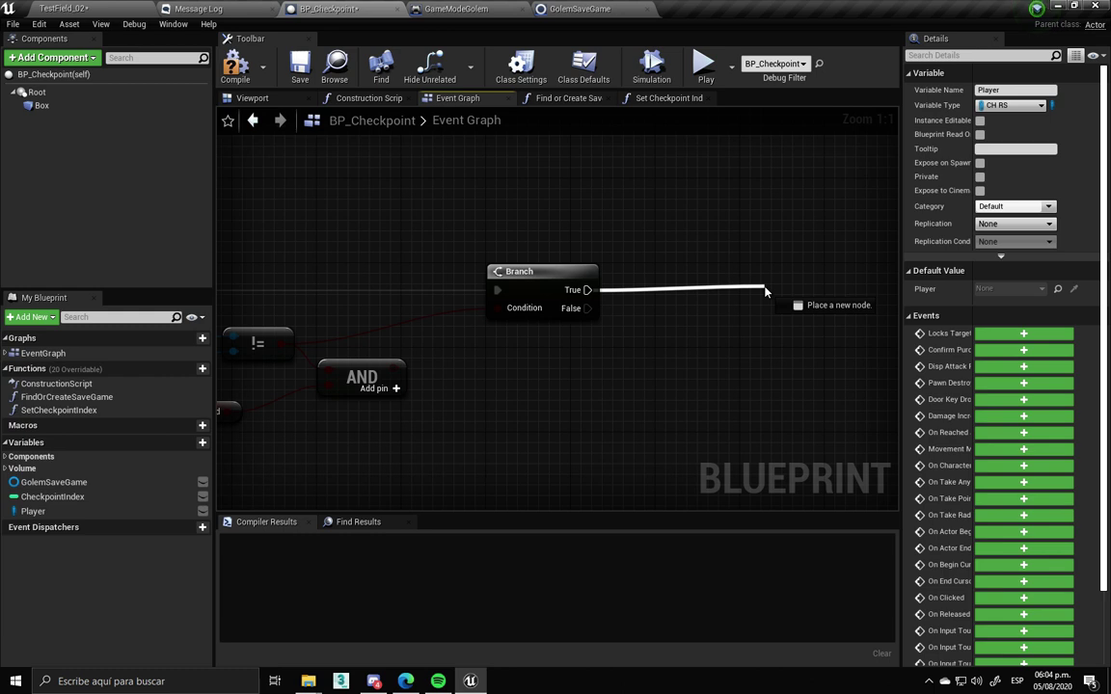
{"action": "left_click_drag", "start_coordinate": [764, 292], "coordinate": [762, 294]}
{"action": "right_click_drag", "start_coordinate": [241, 333], "coordinate": [540, 351]}
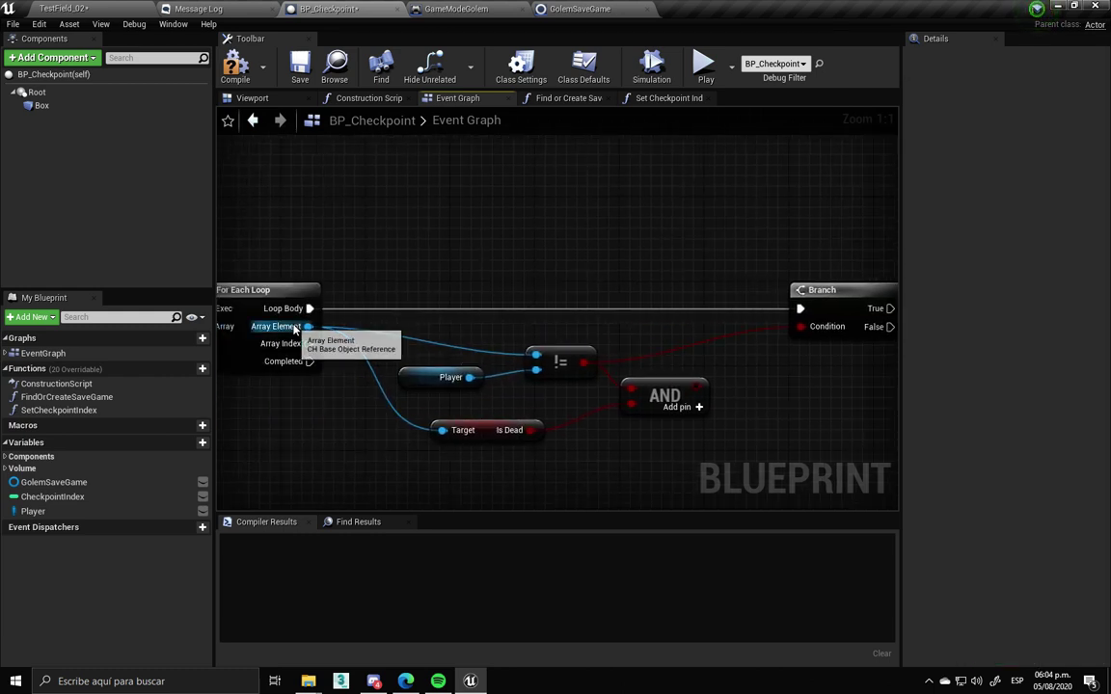
Add Set Actor Scale 3D on each Array Element, driven by Branch True, at 2.5 for X, Y, Z
{"action": "left_click_drag", "start_coordinate": [308, 327], "coordinate": [479, 397]}
{"action": "type", "text": "SCALE 3D"}
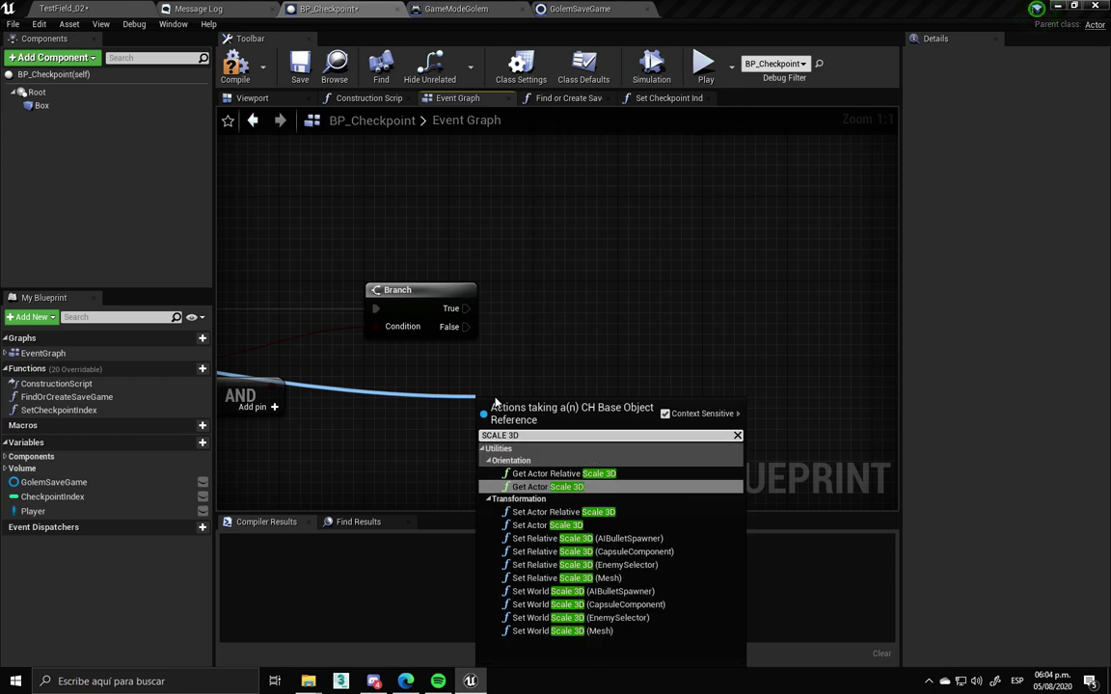
{"action": "key", "text": "Down"}
{"action": "key", "text": "Down"}
{"action": "key", "text": "Down"}
{"action": "key", "text": "Return"}
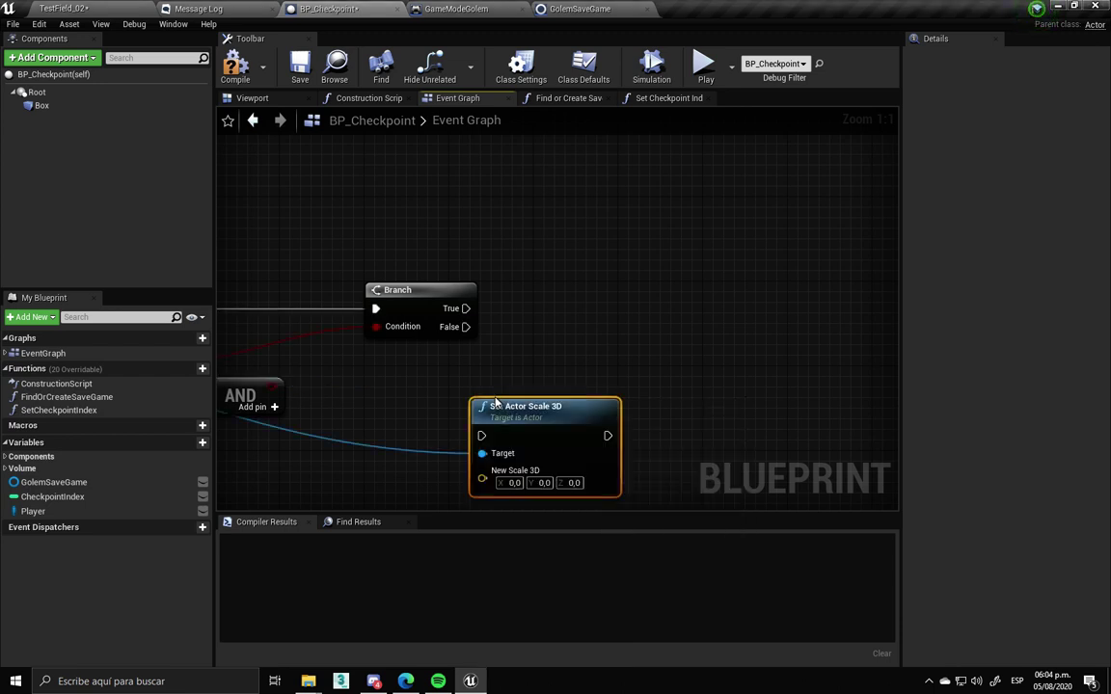
{"action": "mouse_move", "coordinate": [466, 309]}
{"action": "left_mouse_down"}
{"action": "mouse_move", "coordinate": [488, 477]}
{"action": "mouse_move", "coordinate": [583, 326]}
{"action": "left_mouse_up"}
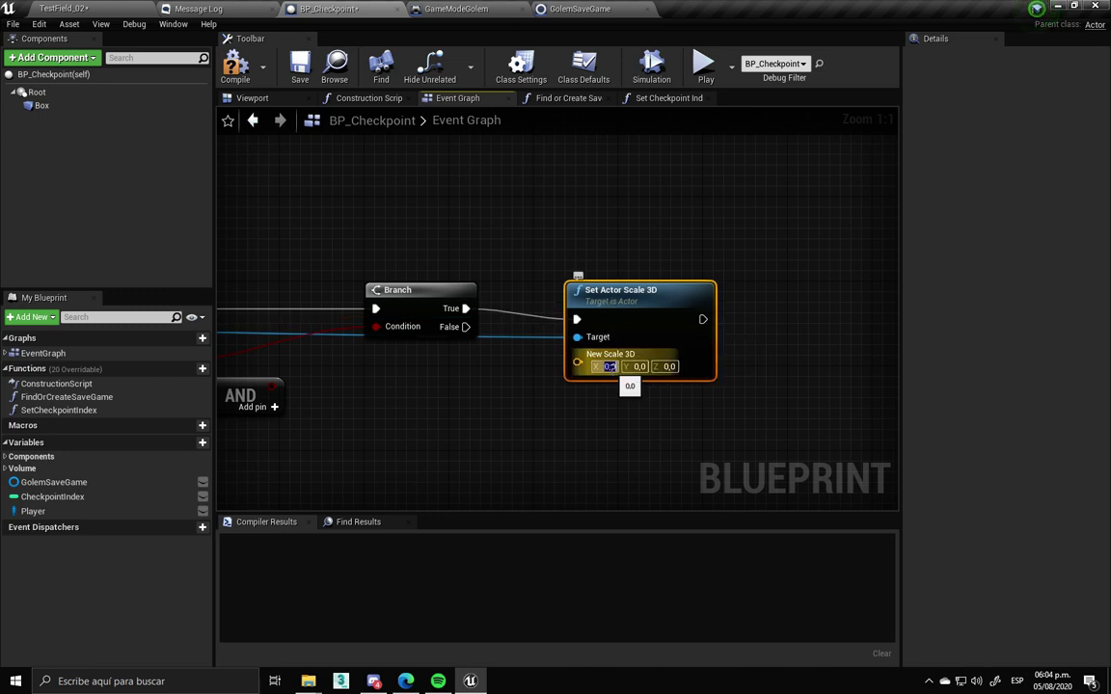
{"action": "type", "text": "2,545"}
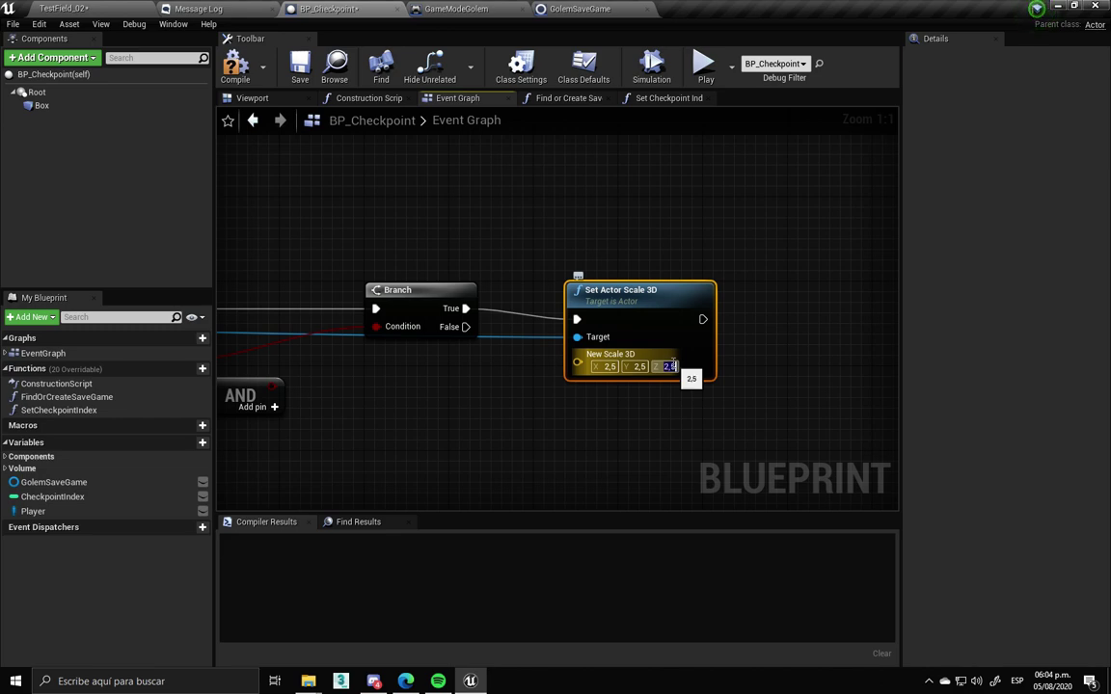
{"action": "left_click", "coordinate": [64, 8]}
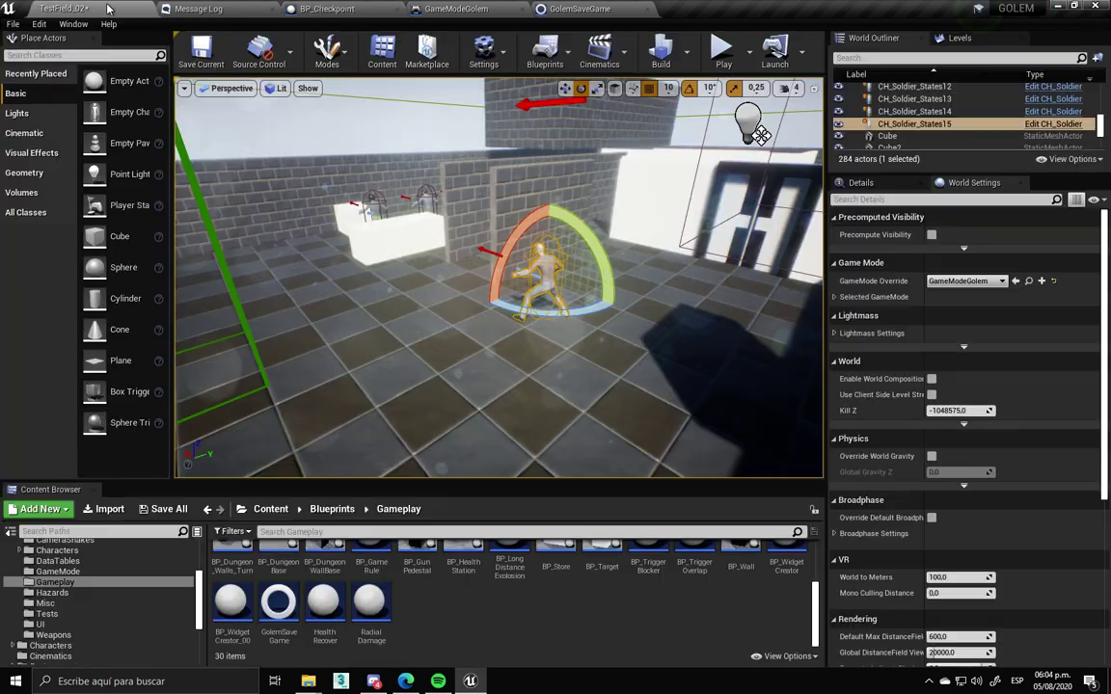
Run a play test of TestField_02, end it, and toggle immersive viewport mode on and off
{"action": "left_click", "coordinate": [724, 54]}
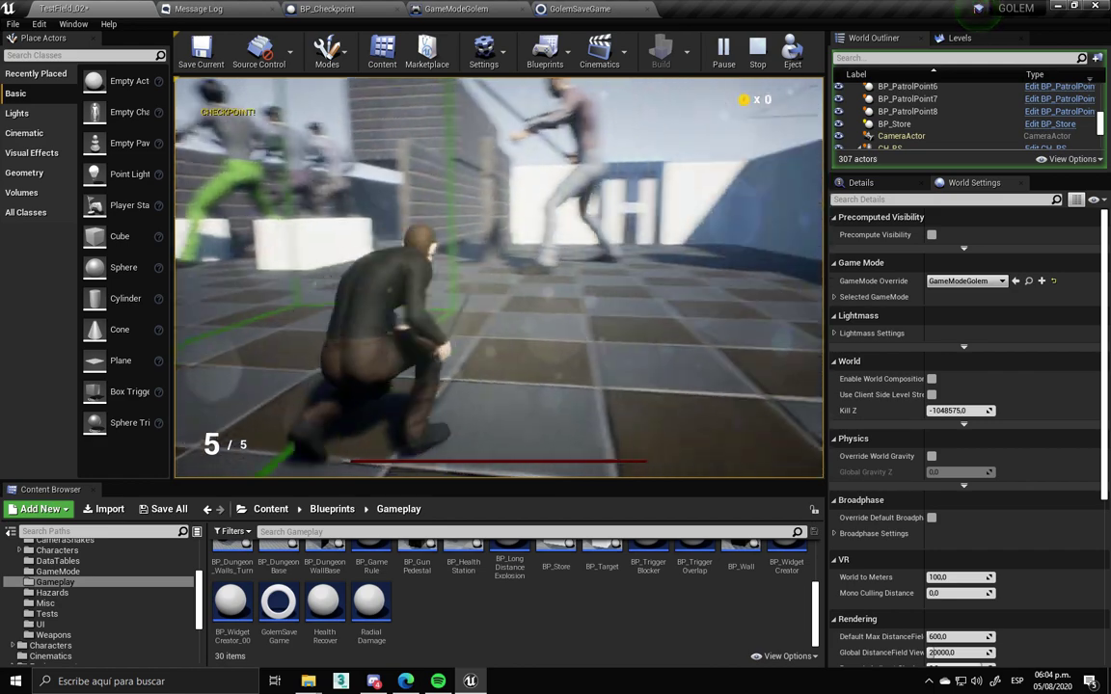
{"action": "key", "text": "Escape"}
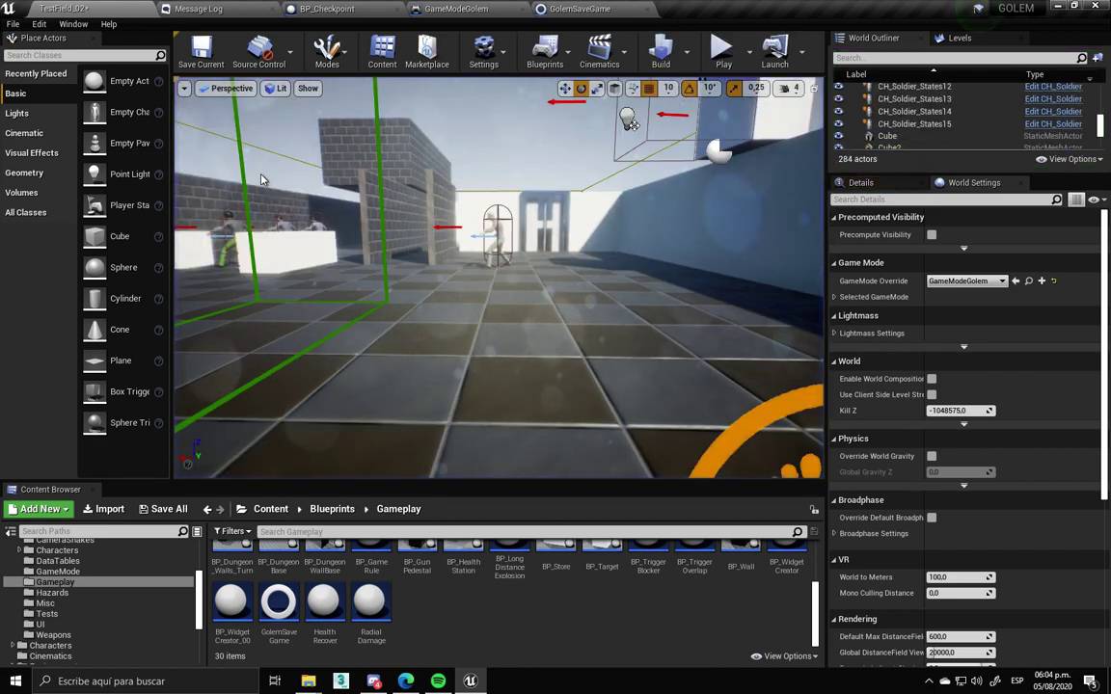
{"action": "key", "text": "F11"}
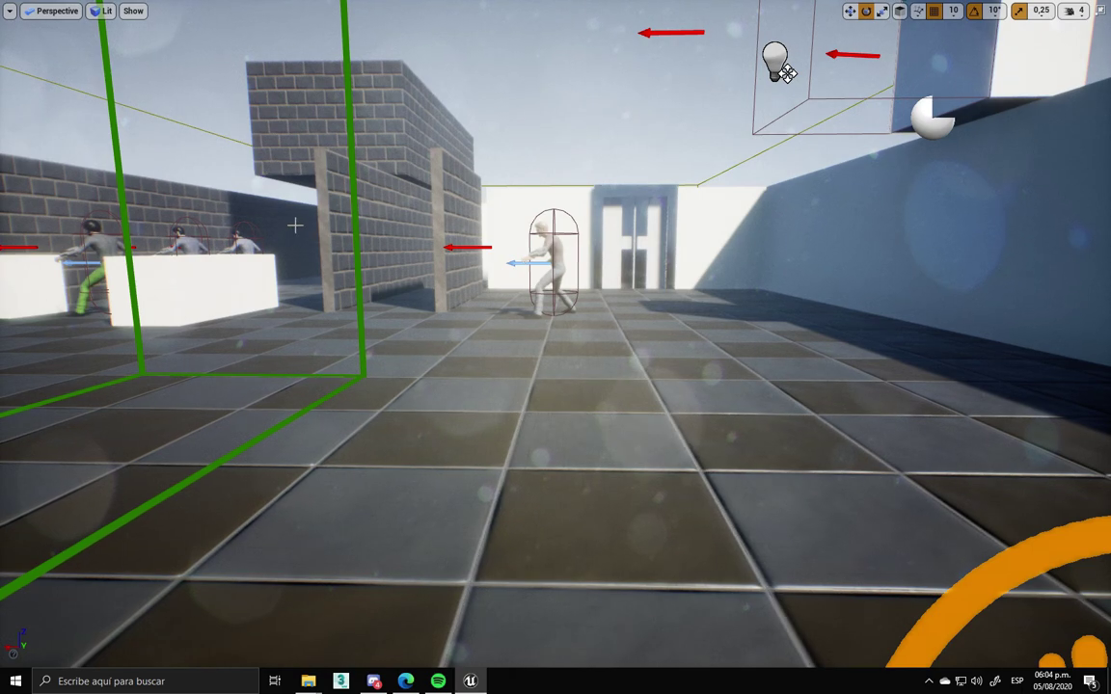
{"action": "key", "text": "F11"}
Review the GolemSaveGame, GameModeGolem and BP_Checkpoint blueprints, then return to TestField_02
{"action": "left_click", "coordinate": [582, 10]}
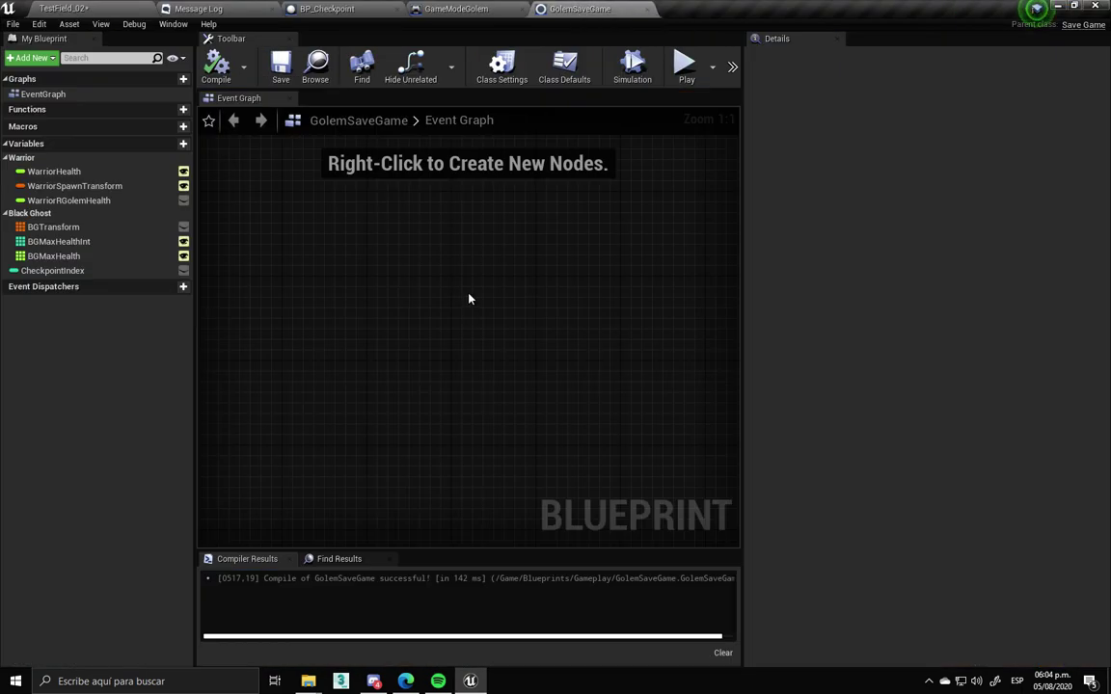
{"action": "left_click", "coordinate": [453, 8]}
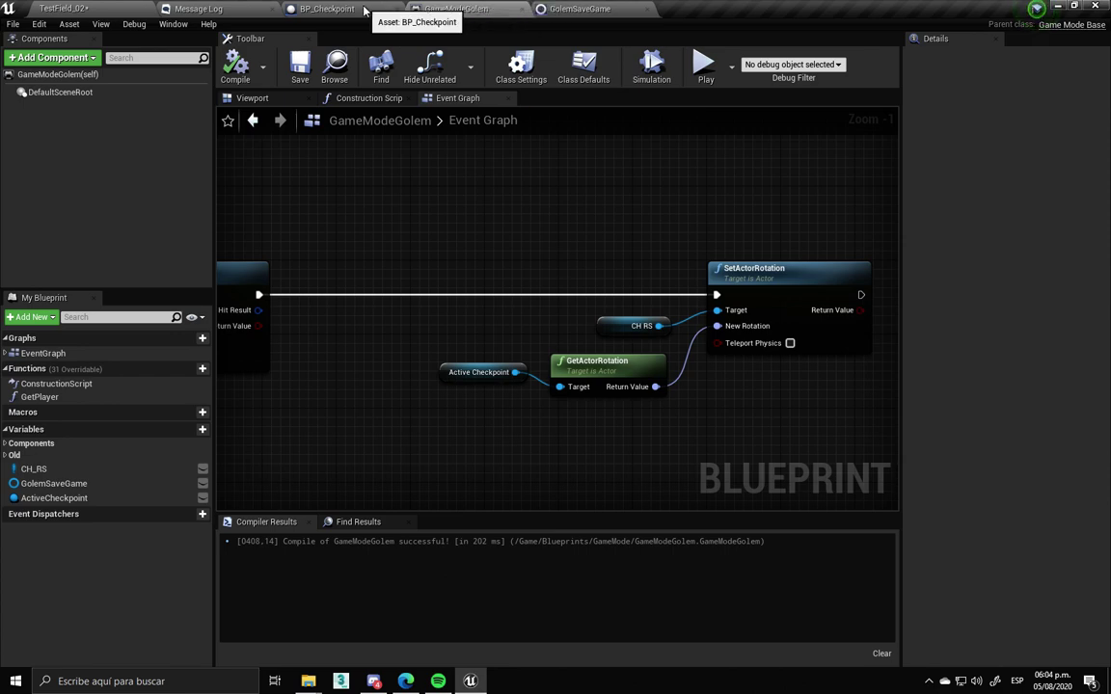
{"action": "left_click", "coordinate": [365, 10]}
{"action": "scroll", "coordinate": [630, 323], "scroll_direction": "down", "scroll_amount": 2}
{"action": "scroll", "coordinate": [679, 350], "scroll_direction": "up", "scroll_amount": 2}
{"action": "right_click_drag", "start_coordinate": [450, 352], "coordinate": [478, 410]}
{"action": "left_click", "coordinate": [97, 12]}
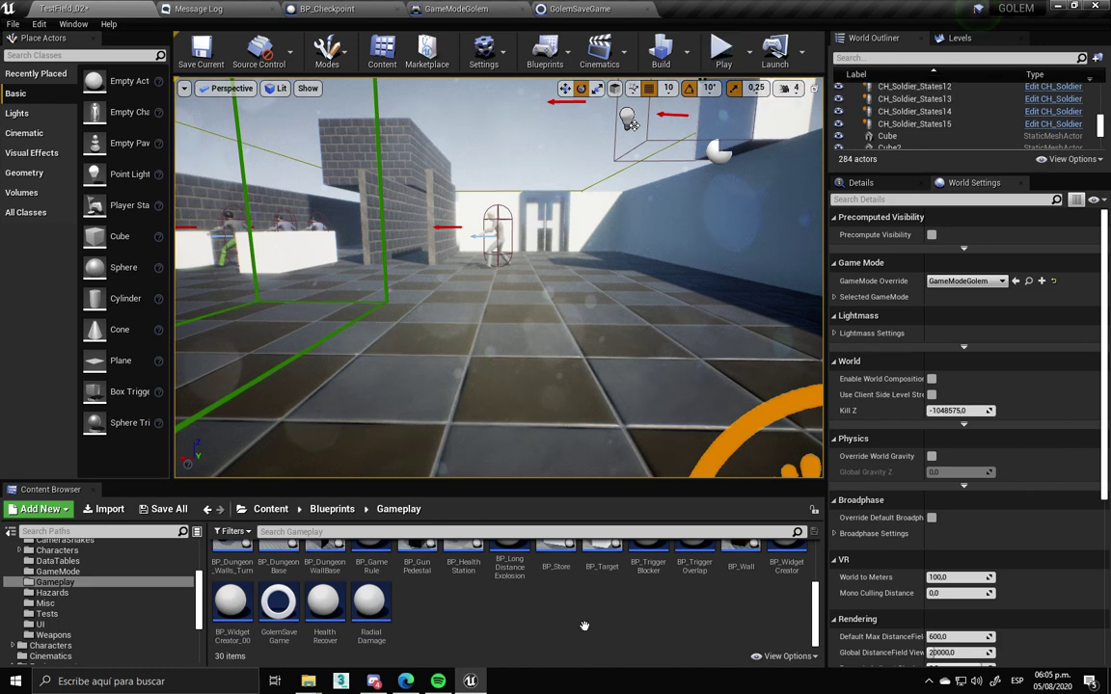
{"action": "left_click", "coordinate": [309, 681]}
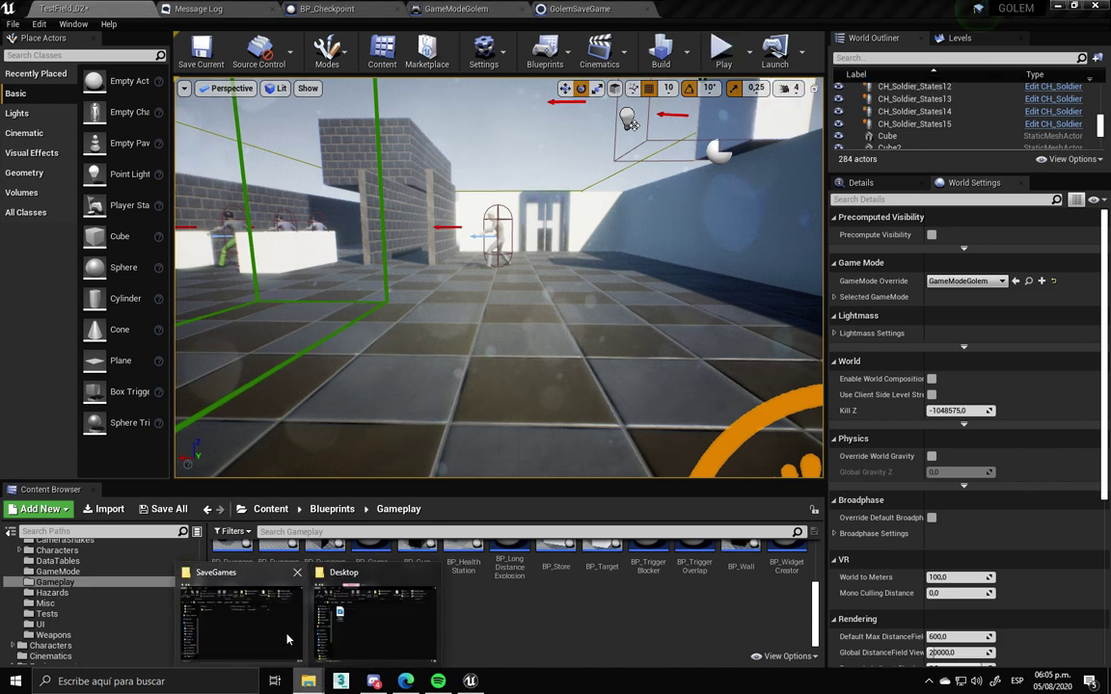
Delete SaveGame.sav from the SaveGames folder, then Play From Here at a spot in the level
{"action": "left_click", "coordinate": [244, 623]}
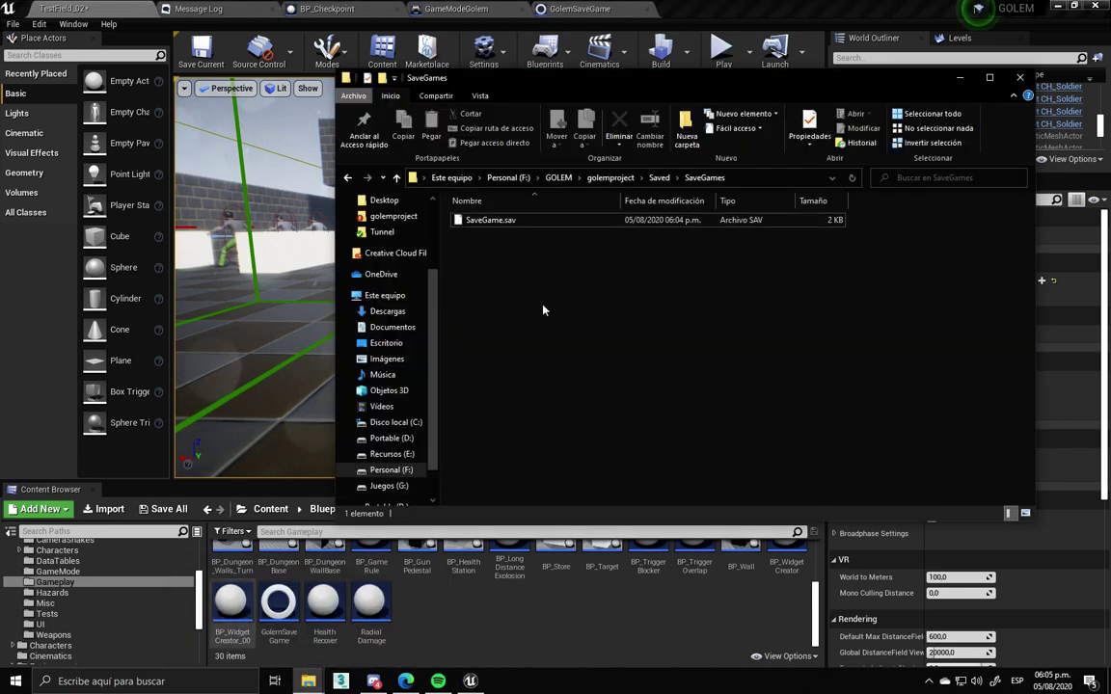
{"action": "left_click", "coordinate": [492, 227]}
{"action": "key", "text": "Delete"}
{"action": "key", "text": "Return"}
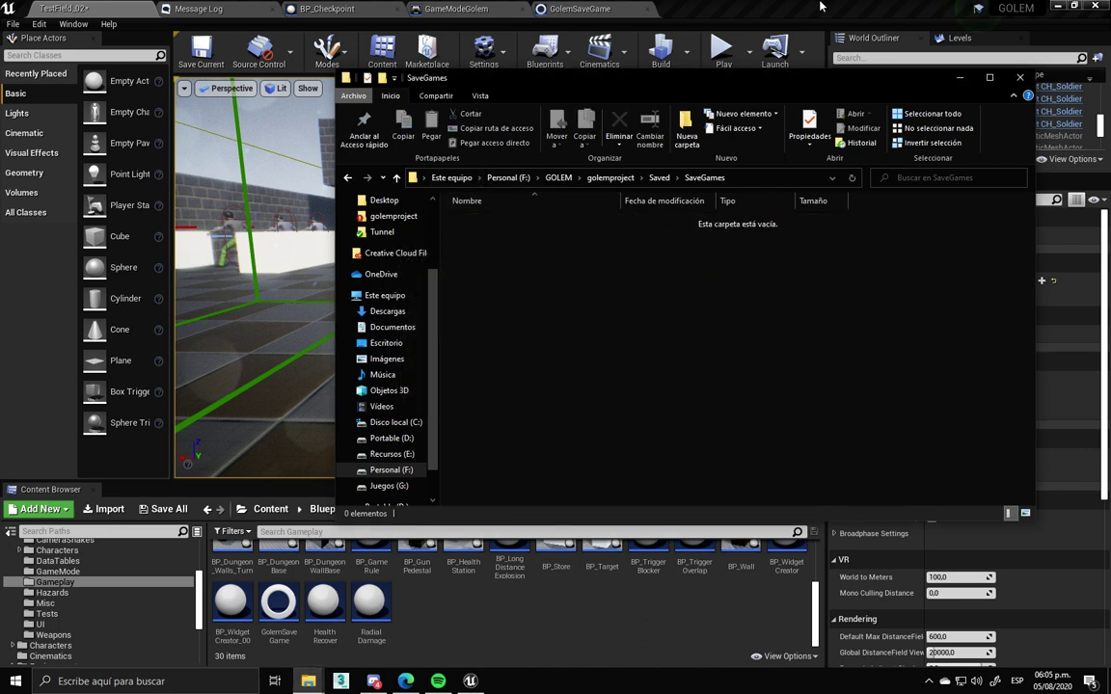
{"action": "left_click", "coordinate": [1019, 77]}
{"action": "right_click", "coordinate": [628, 278]}
{"action": "left_click", "coordinate": [736, 627]}
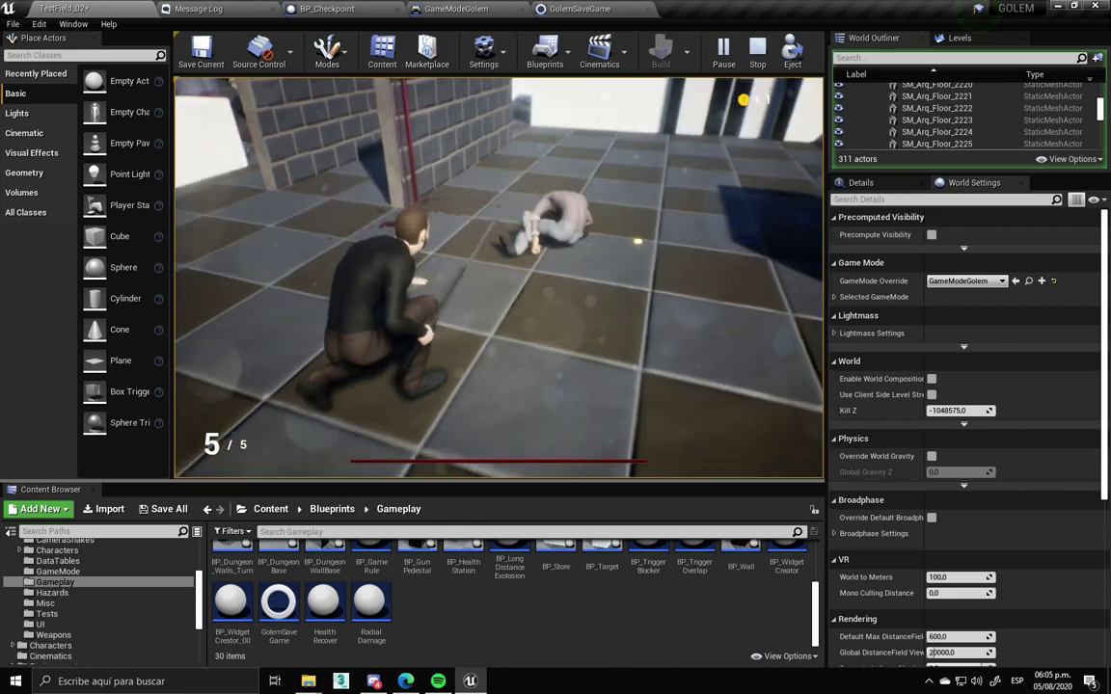
End the play test and review GolemSaveGame, GameModeGolem and BP_Checkpoint's Set Actor Scale 3D node
{"action": "key", "text": "Escape"}
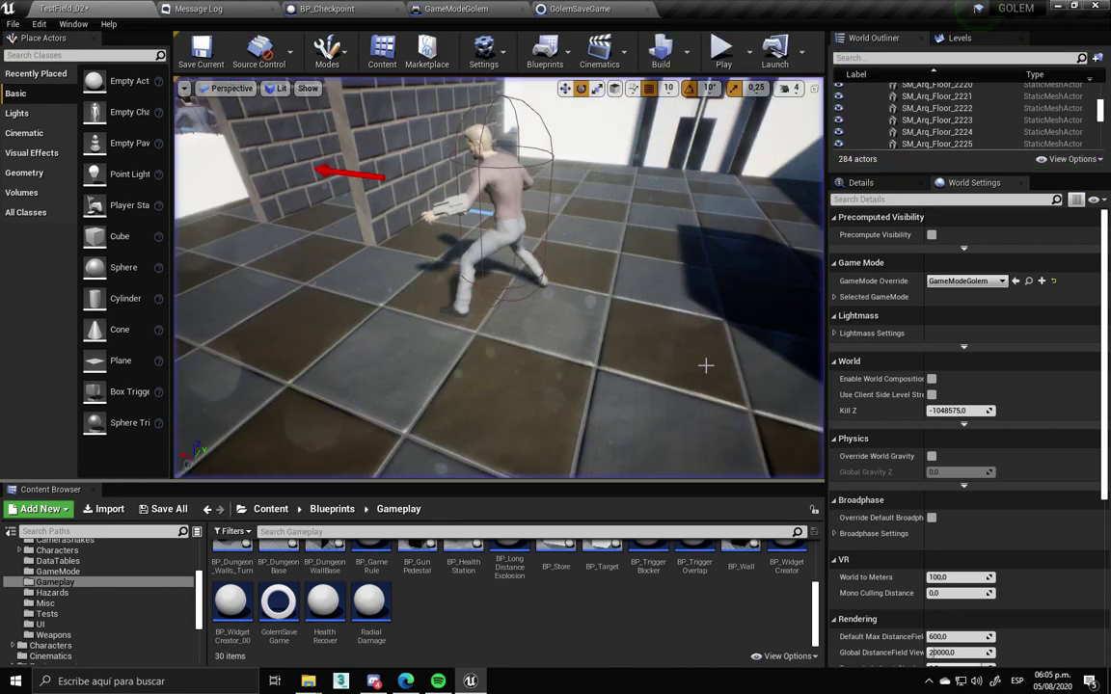
{"action": "left_click", "coordinate": [581, 8]}
{"action": "left_click", "coordinate": [458, 9]}
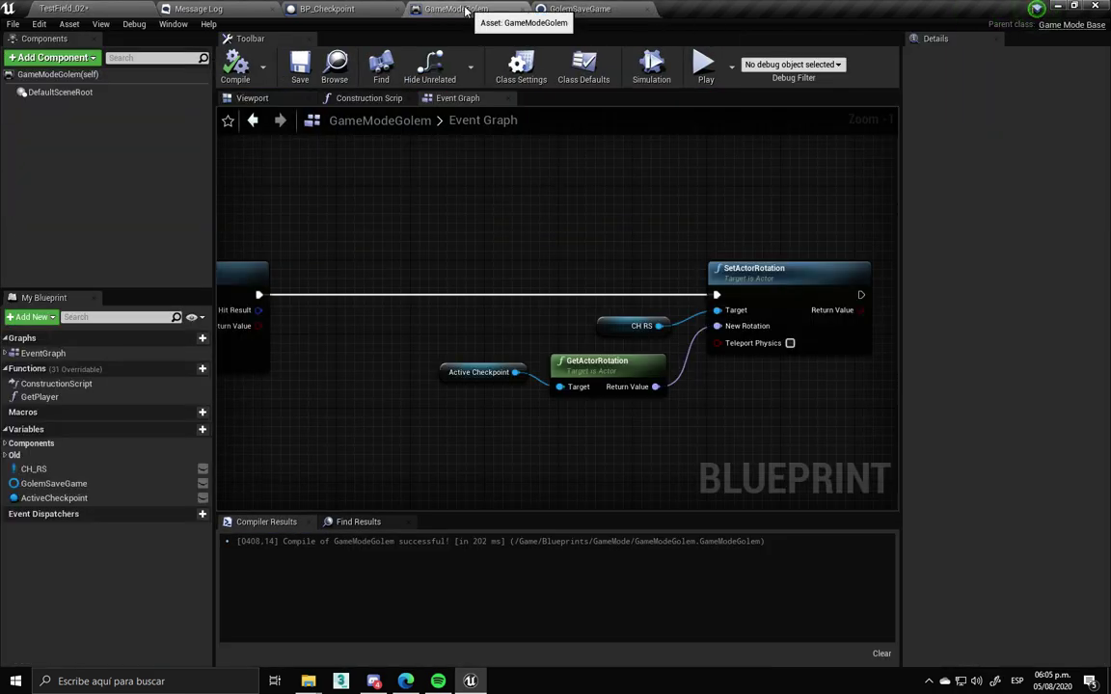
{"action": "left_click", "coordinate": [326, 8]}
{"action": "right_click_drag", "start_coordinate": [525, 250], "coordinate": [425, 205]}
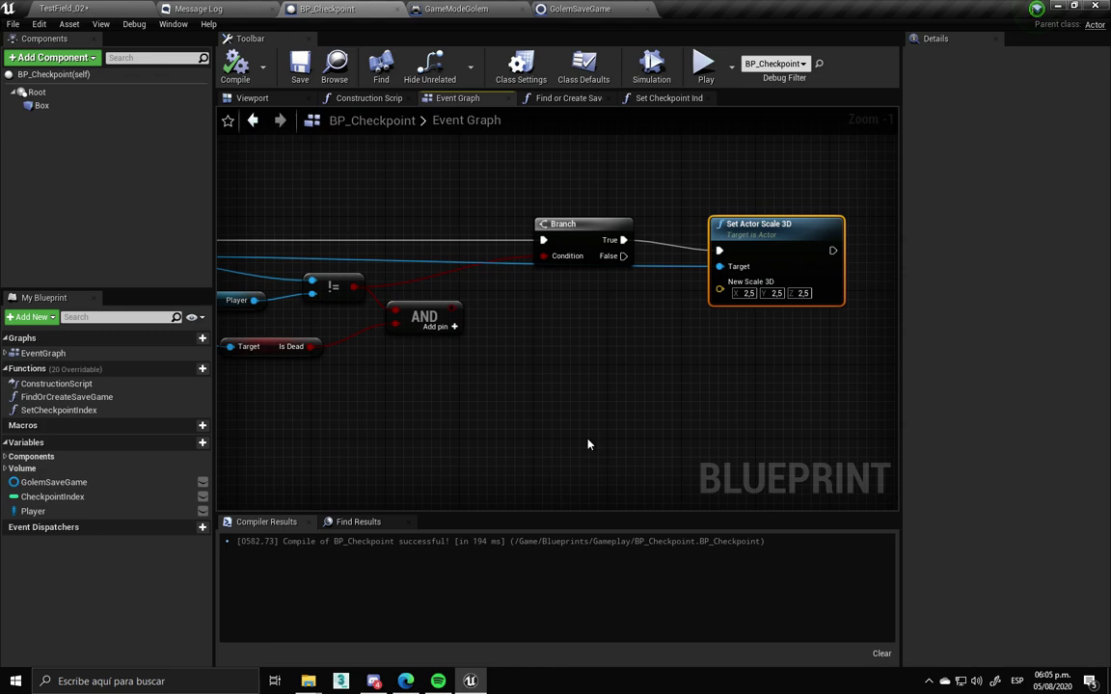
{"action": "scroll", "coordinate": [558, 417], "scroll_direction": "down", "scroll_amount": 3}
{"action": "scroll", "coordinate": [565, 426], "scroll_direction": "up", "scroll_amount": 1}
{"action": "left_click", "coordinate": [97, 7]}
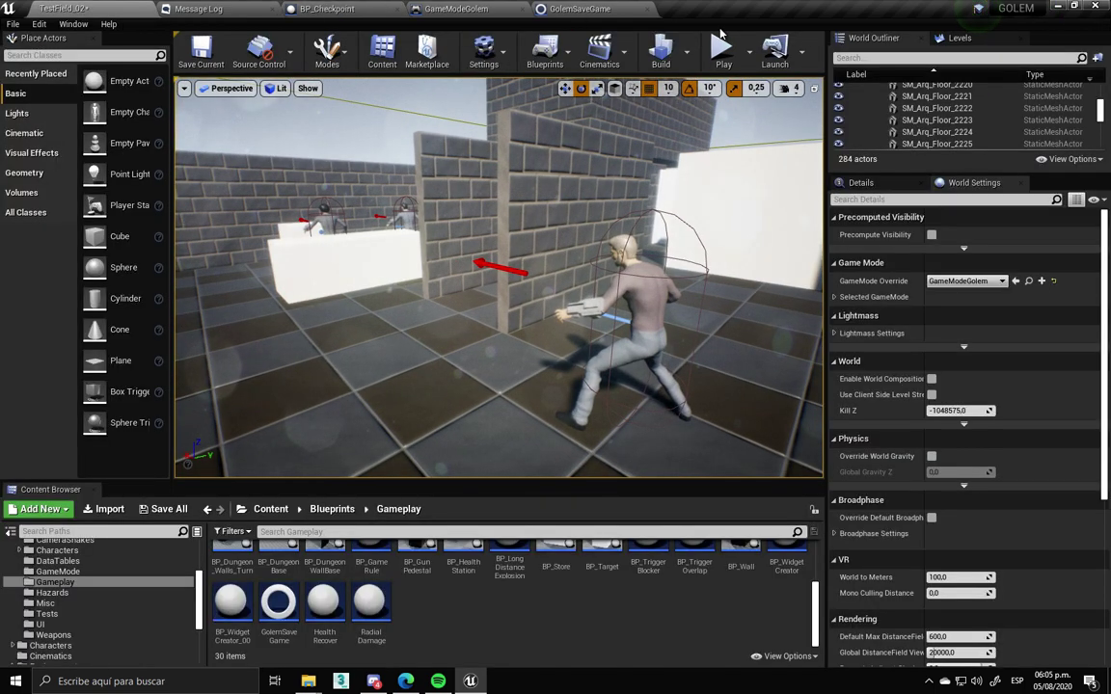
Check the Message Log, then frame BP_Checkpoint's For Each Loop and drag from Array Element
{"action": "left_click", "coordinate": [576, 10]}
{"action": "left_click", "coordinate": [191, 7]}
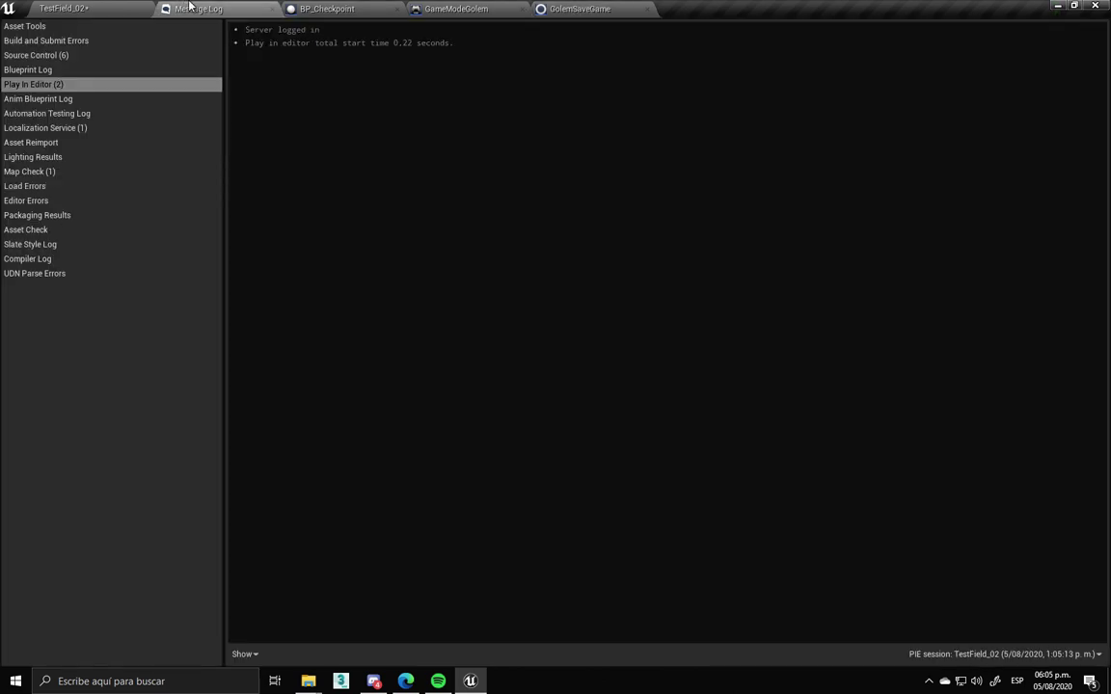
{"action": "left_click", "coordinate": [154, 8]}
{"action": "left_click", "coordinate": [477, 14]}
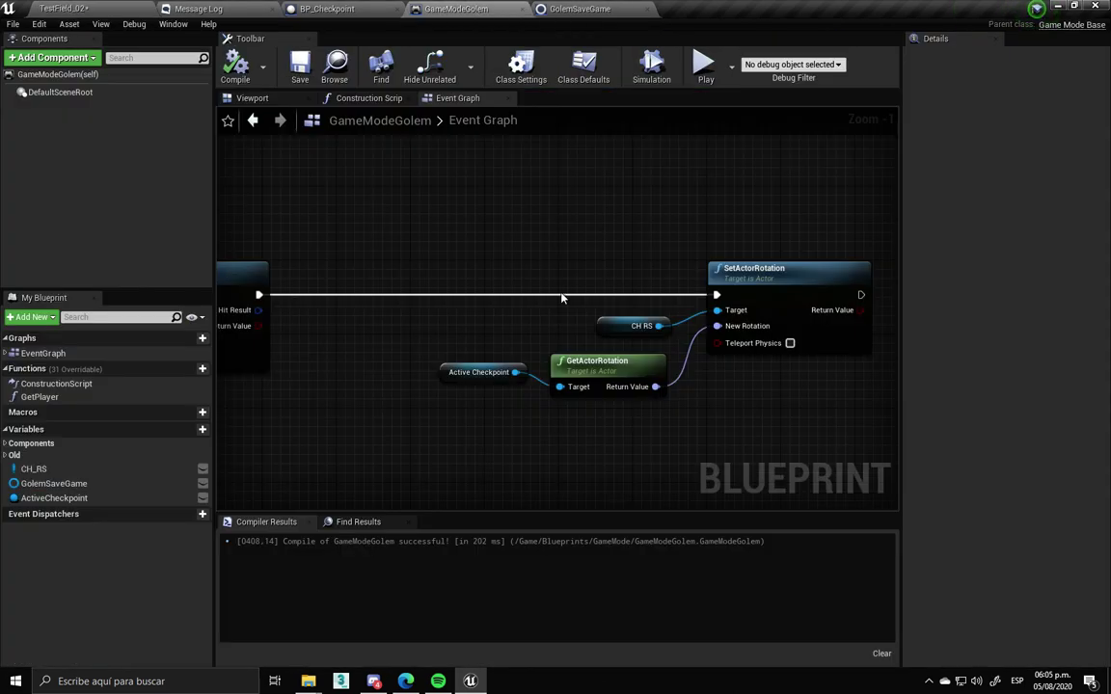
{"action": "left_click", "coordinate": [328, 9]}
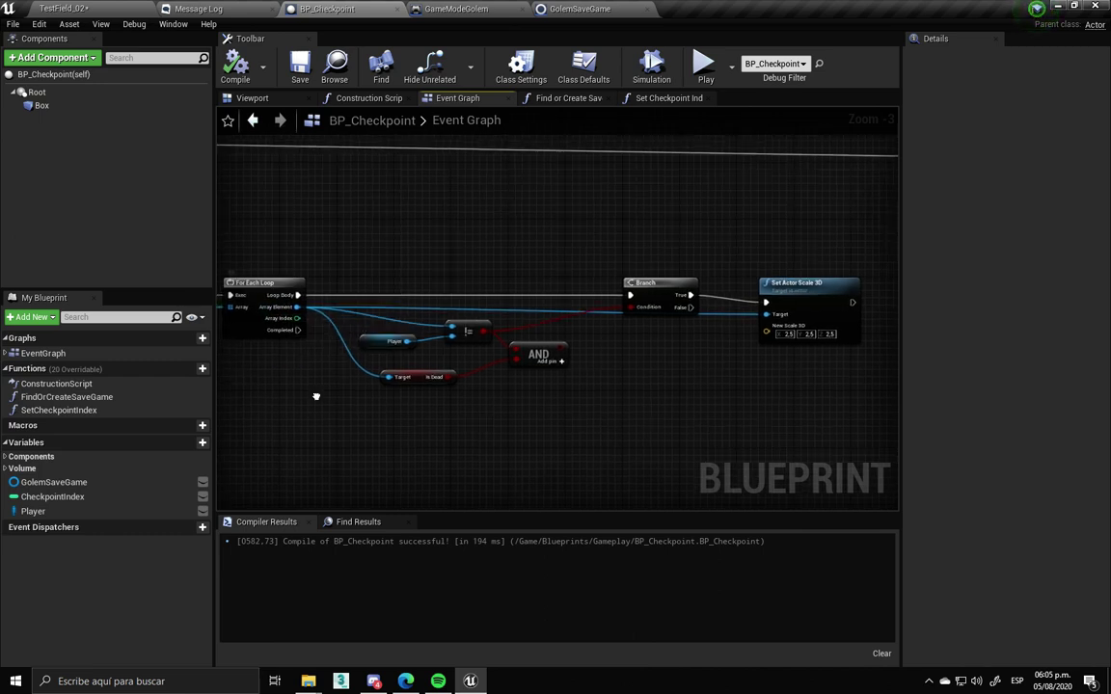
{"action": "right_click_drag", "start_coordinate": [403, 410], "coordinate": [515, 384]}
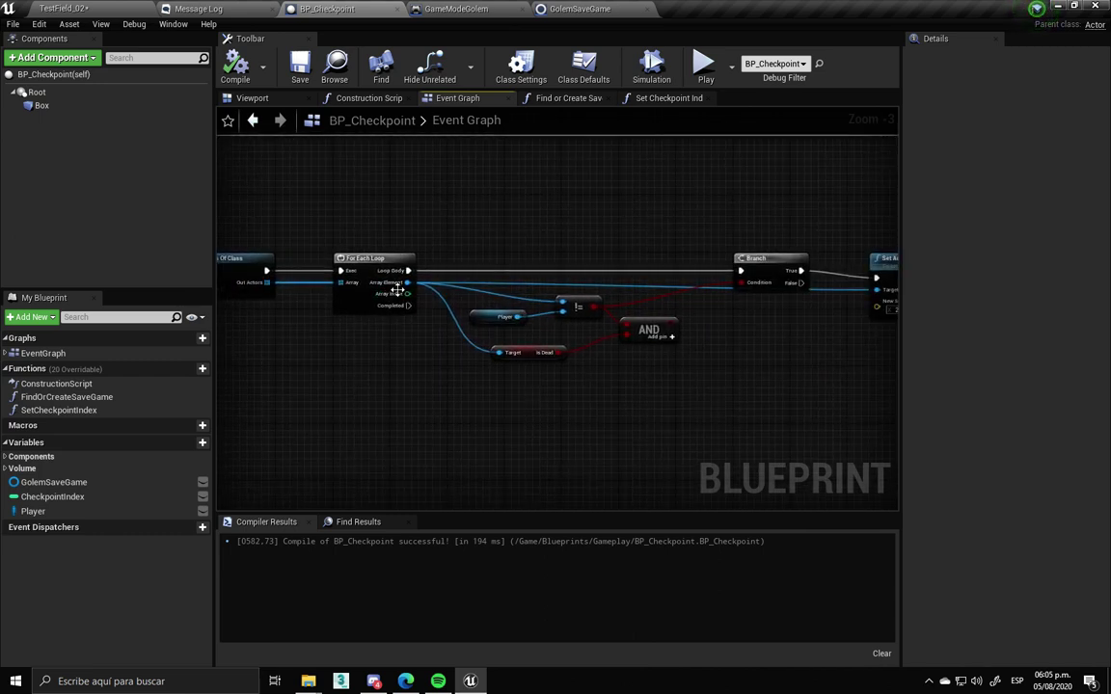
{"action": "left_click_drag", "start_coordinate": [413, 287], "coordinate": [680, 422]}
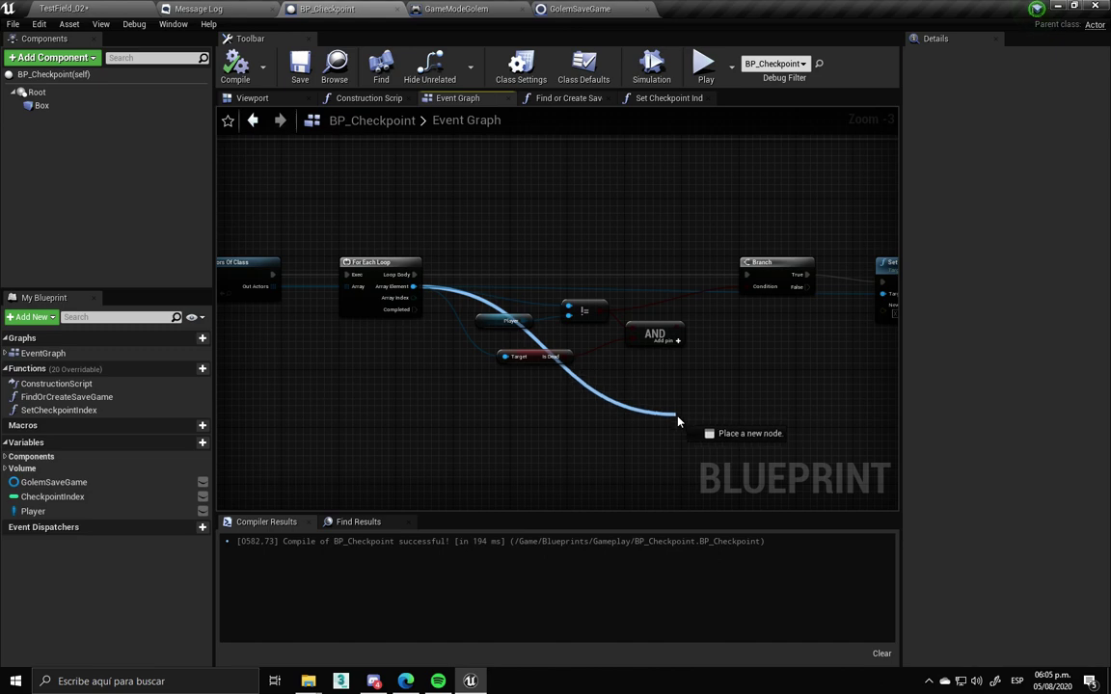
Add a Get Mesh node off each looped Array Element
{"action": "type", "text": "CAPSULE GET"}
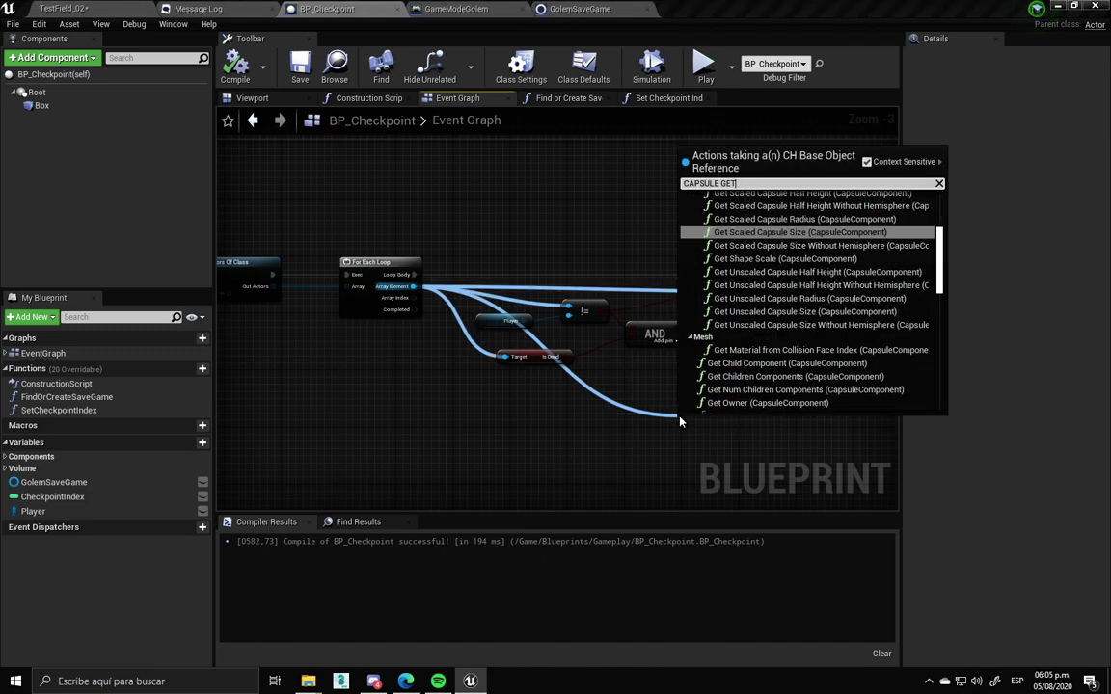
{"action": "key", "text": "Escape"}
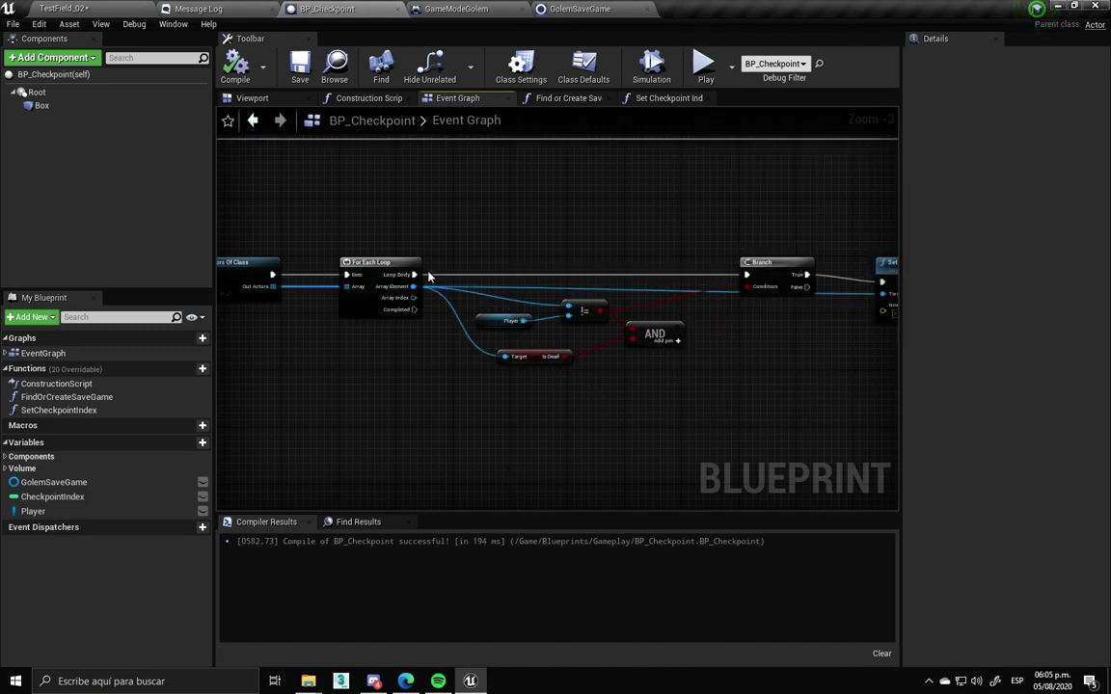
{"action": "left_click_drag", "start_coordinate": [413, 286], "coordinate": [689, 467]}
{"action": "type", "text": "MES"}
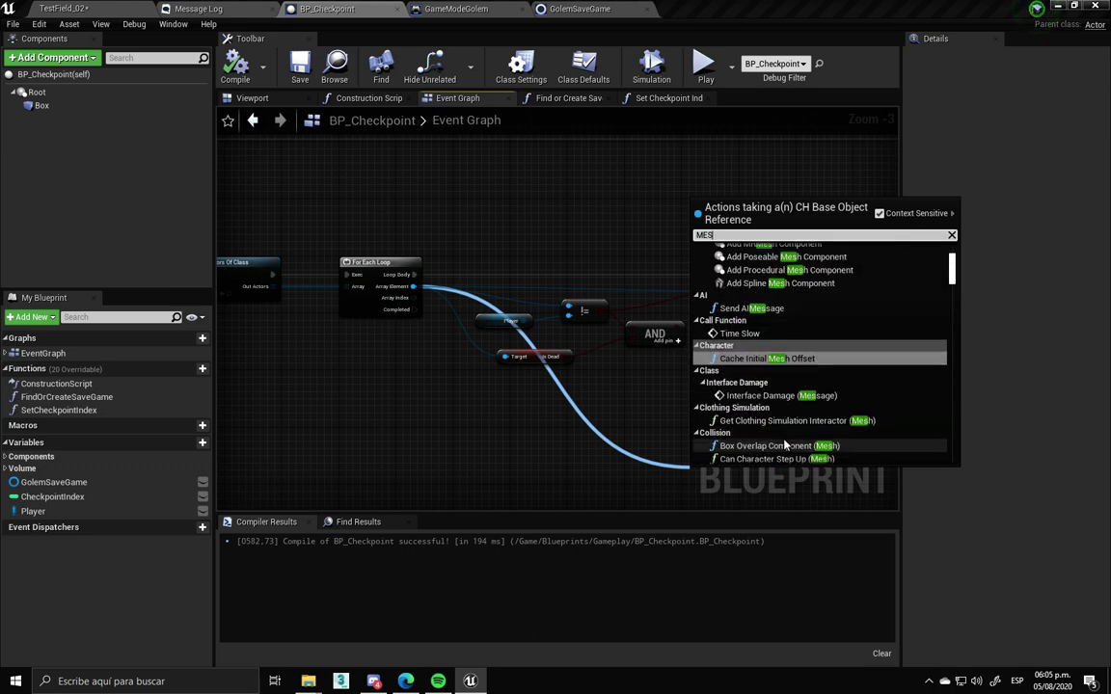
{"action": "type", "text": "H GET"}
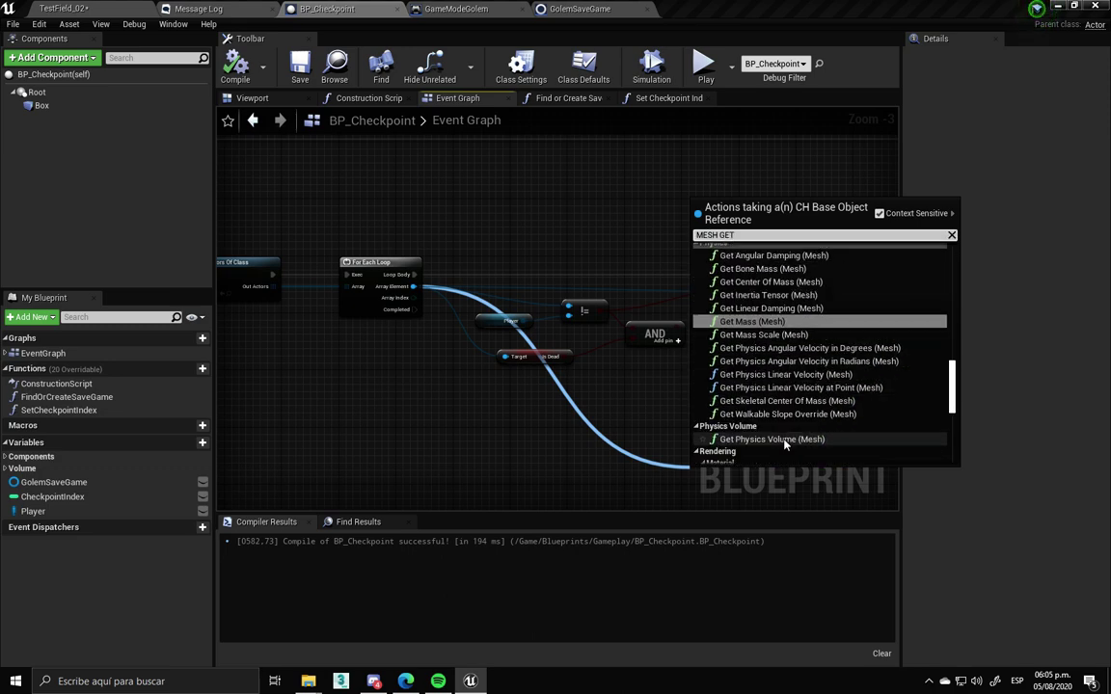
{"action": "scroll", "coordinate": [785, 442], "scroll_direction": "down", "scroll_amount": 3}
{"action": "scroll", "coordinate": [801, 328], "scroll_direction": "down", "scroll_amount": 5}
{"action": "scroll", "coordinate": [797, 328], "scroll_direction": "down", "scroll_amount": 4}
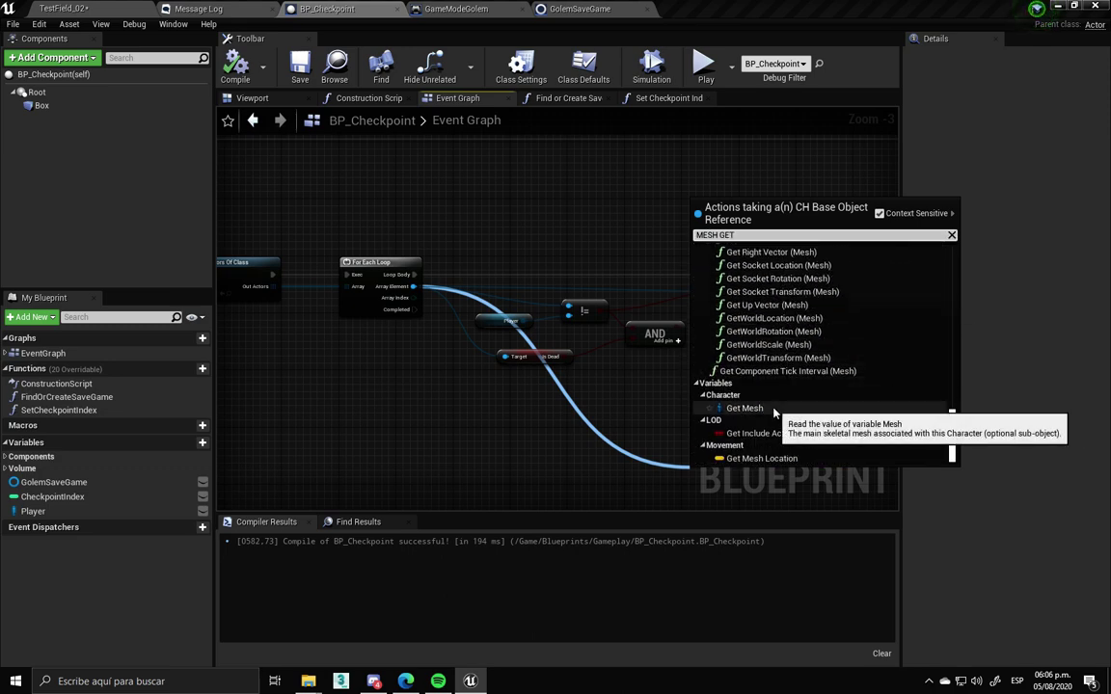
{"action": "left_click", "coordinate": [774, 413]}
{"action": "right_click_drag", "start_coordinate": [728, 472], "coordinate": [545, 485]}
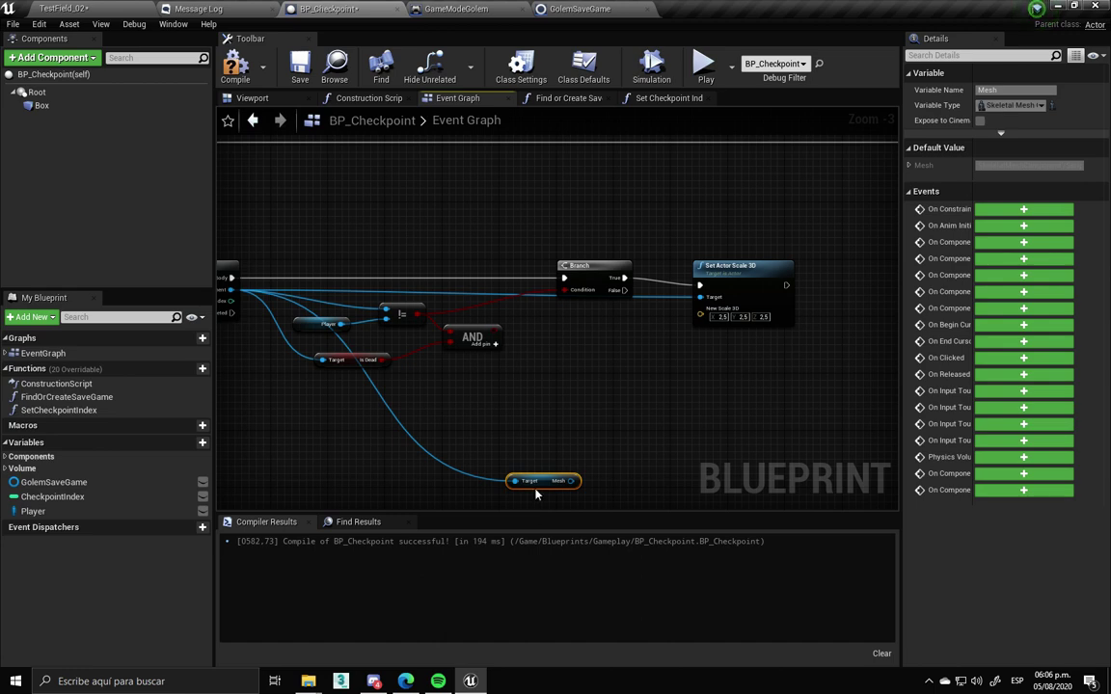
{"action": "left_click", "coordinate": [645, 441]}
Drive a Set Relative Scale 3D of 3 on Mesh from Branch True, deleting Set Actor Scale 3D
{"action": "mouse_move", "coordinate": [578, 417]}
{"action": "left_mouse_down"}
{"action": "mouse_move", "coordinate": [682, 316]}
{"action": "mouse_move", "coordinate": [685, 351]}
{"action": "left_mouse_up"}
{"action": "type", "text": "SET RELATIVE"}
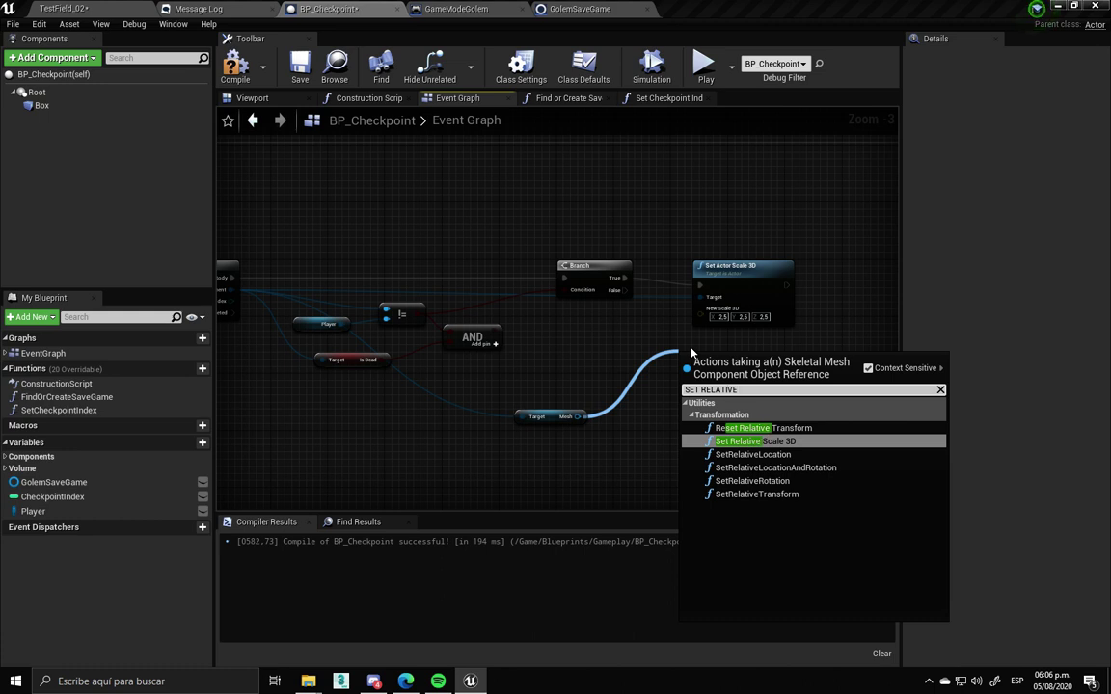
{"action": "key", "text": "Return"}
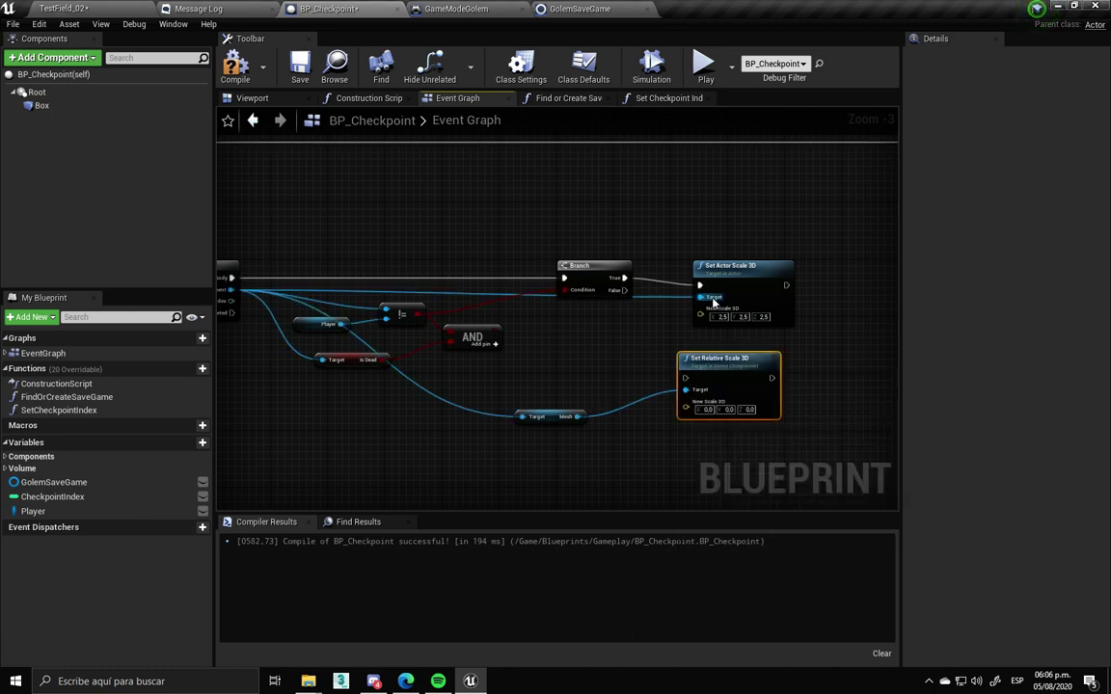
{"action": "left_click_drag", "start_coordinate": [707, 287], "coordinate": [687, 379], "text": "ctrl"}
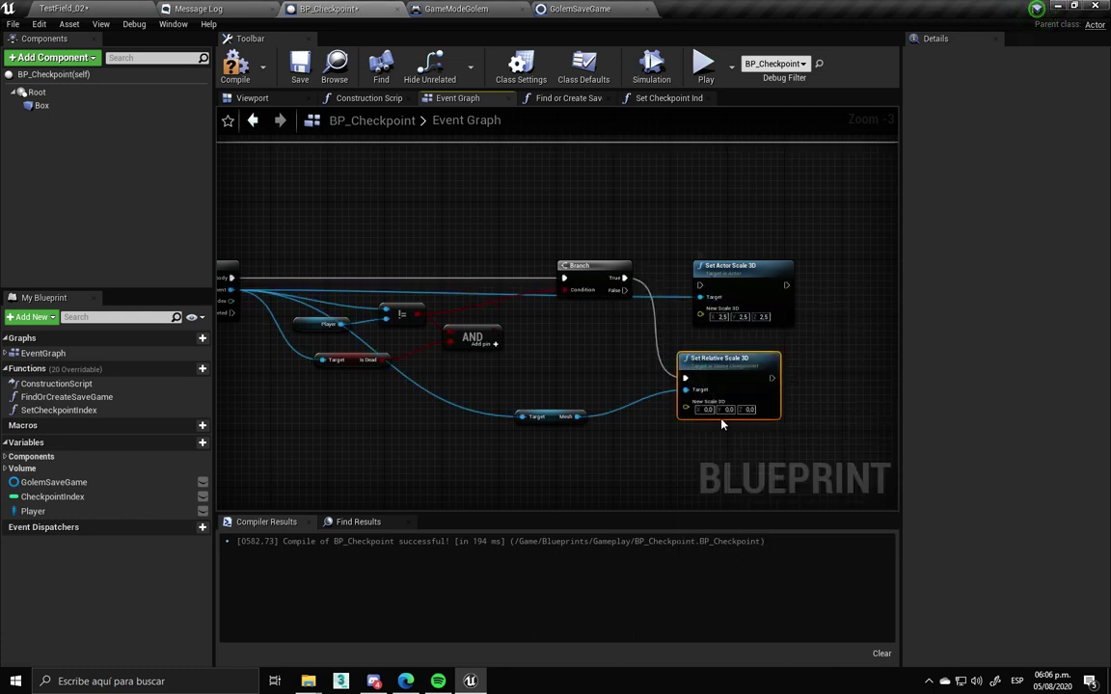
{"action": "type", "text": "3"}
{"action": "key", "text": "Tab"}
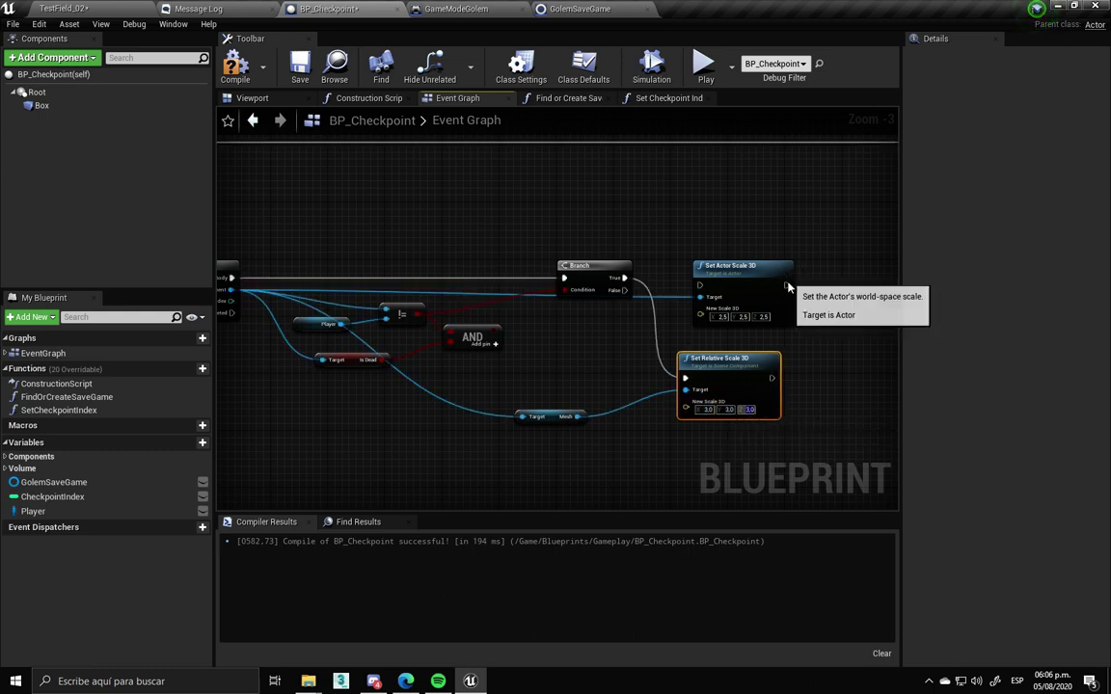
{"action": "left_click", "coordinate": [761, 267]}
{"action": "key", "text": "Delete"}
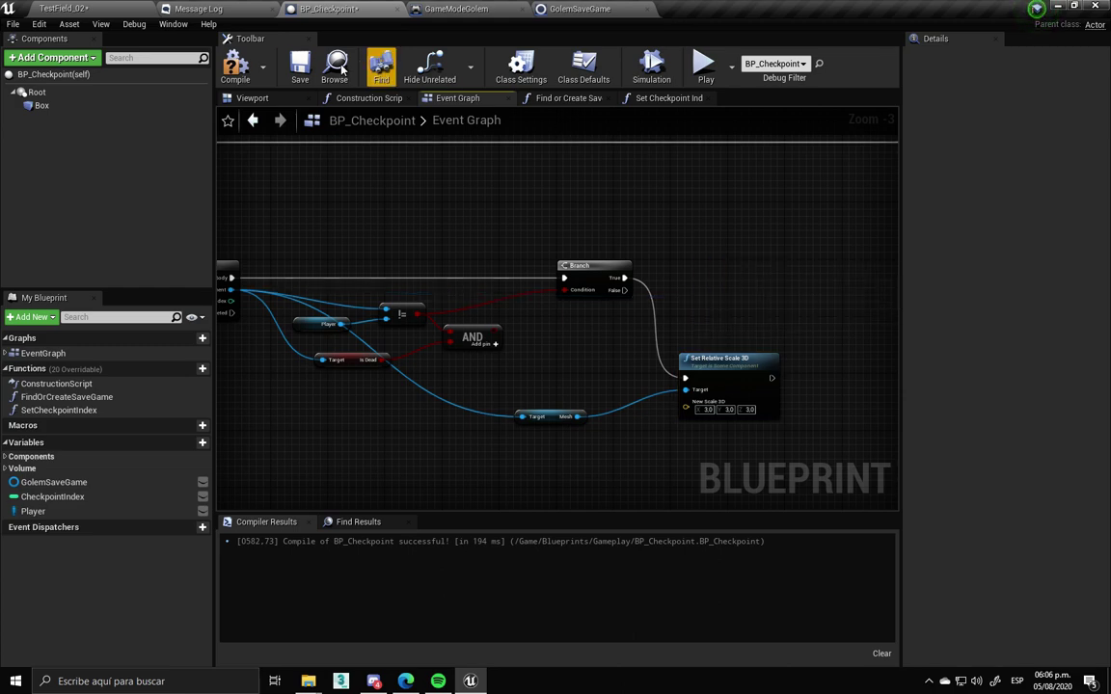
{"action": "left_click", "coordinate": [64, 7]}
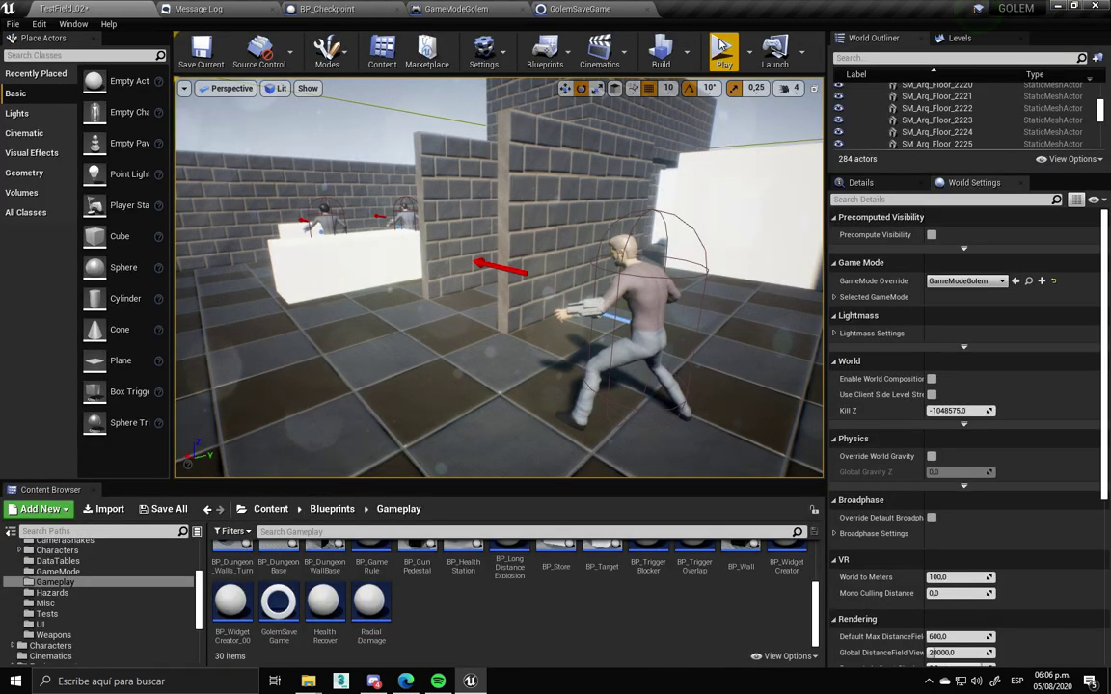
Delete SaveGame.sav in the SaveGames folder and return to the Unreal editor
{"action": "mouse_move", "coordinate": [308, 681]}
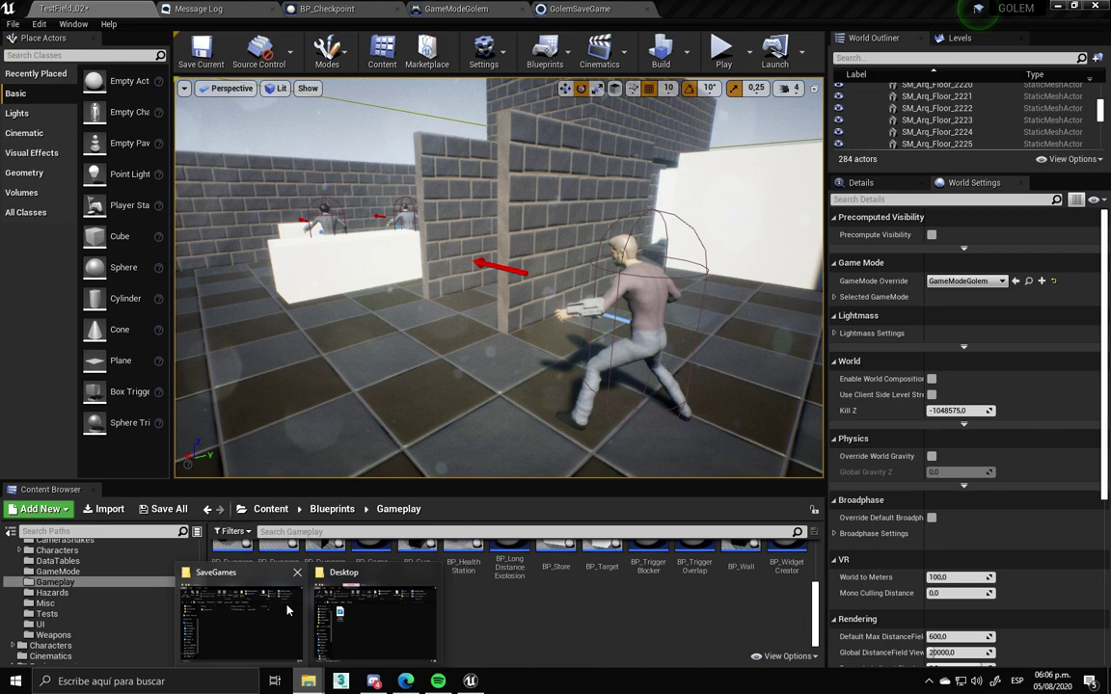
{"action": "left_click", "coordinate": [291, 610]}
{"action": "left_click", "coordinate": [487, 220]}
{"action": "key", "text": "Delete"}
{"action": "key", "text": "Return"}
{"action": "left_click", "coordinate": [806, 5]}
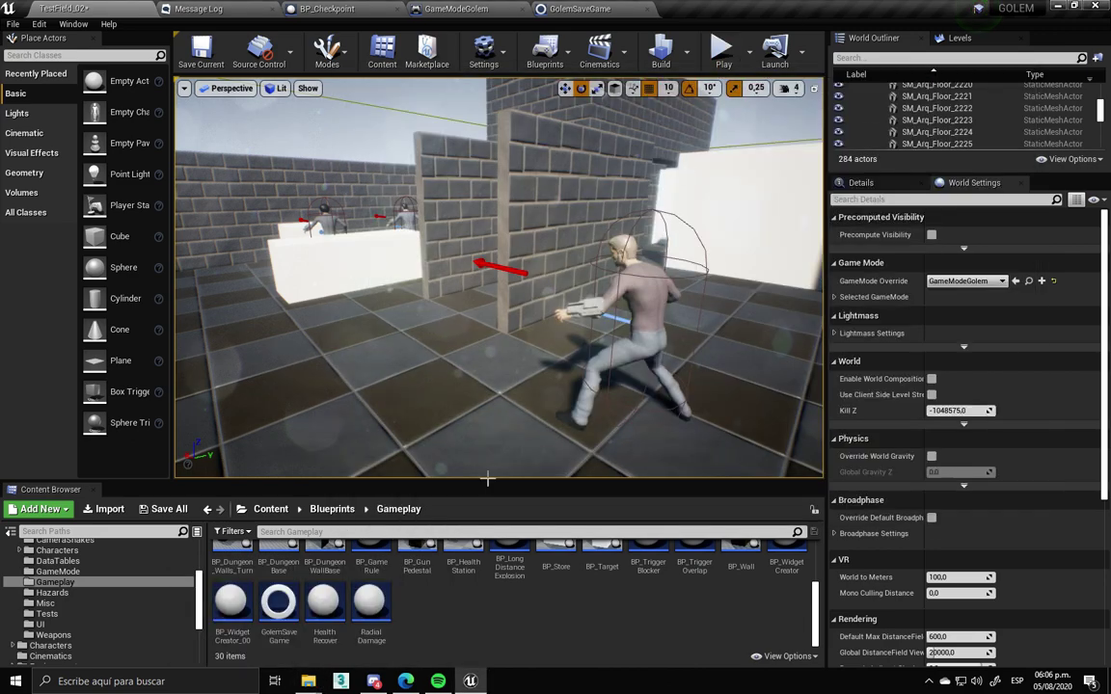
Play From Here on the floor, stop the session, and reopen BP_Checkpoint's graph
{"action": "right_click_drag", "start_coordinate": [492, 470], "coordinate": [579, 406]}
{"action": "right_click", "coordinate": [721, 319]}
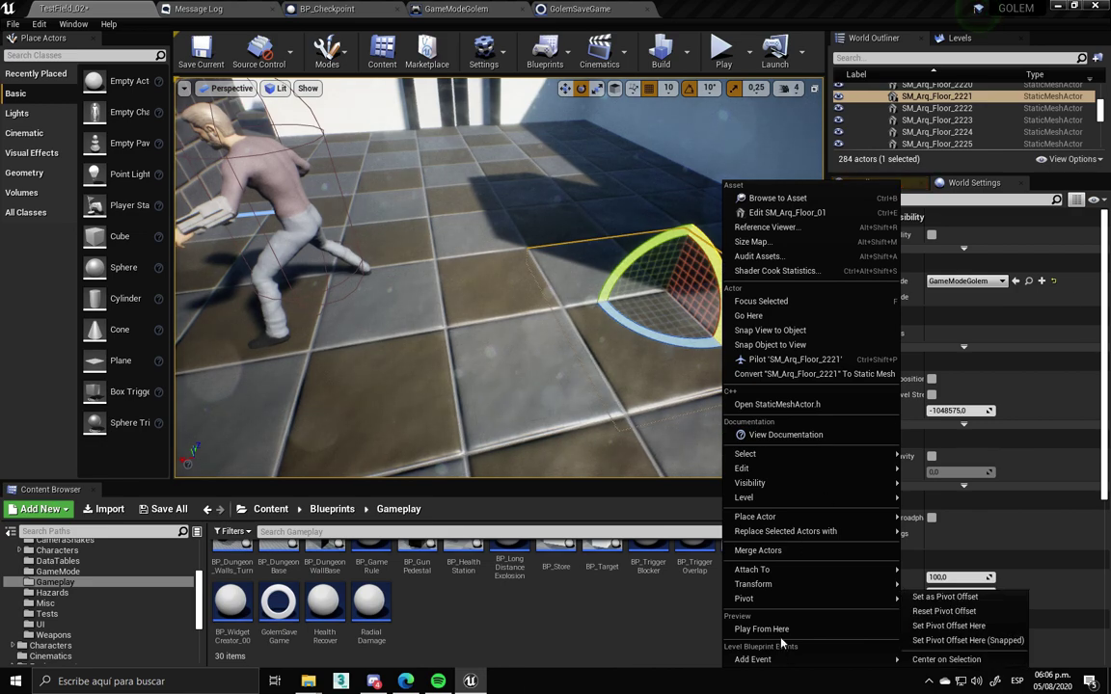
{"action": "left_click", "coordinate": [767, 628]}
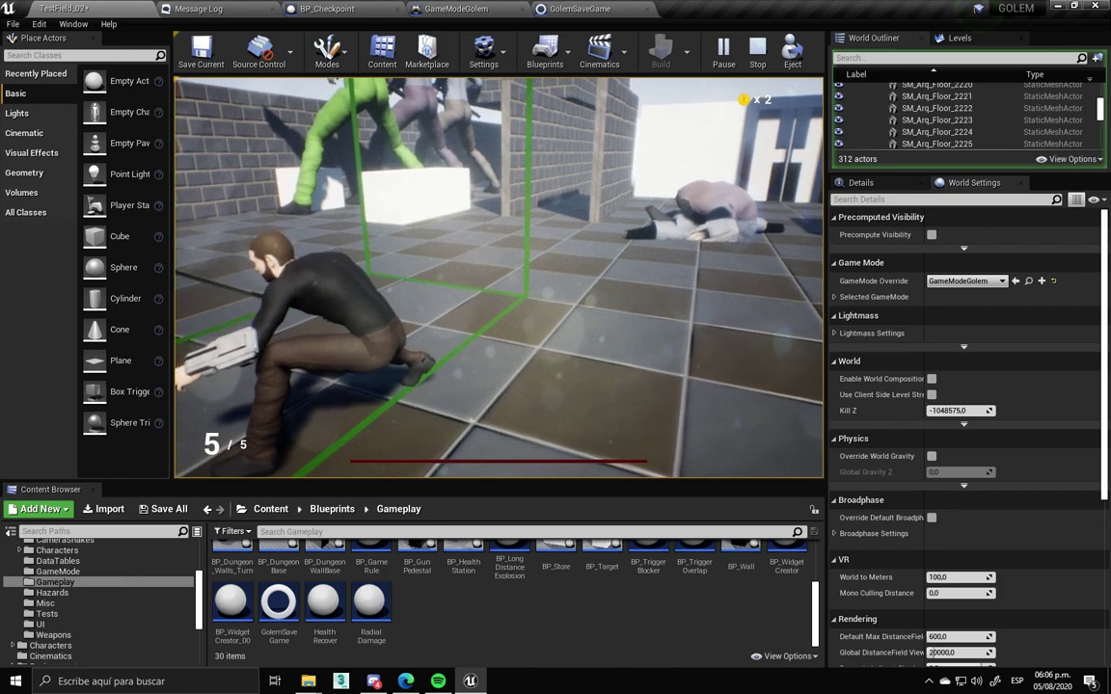
{"action": "key", "text": "Escape"}
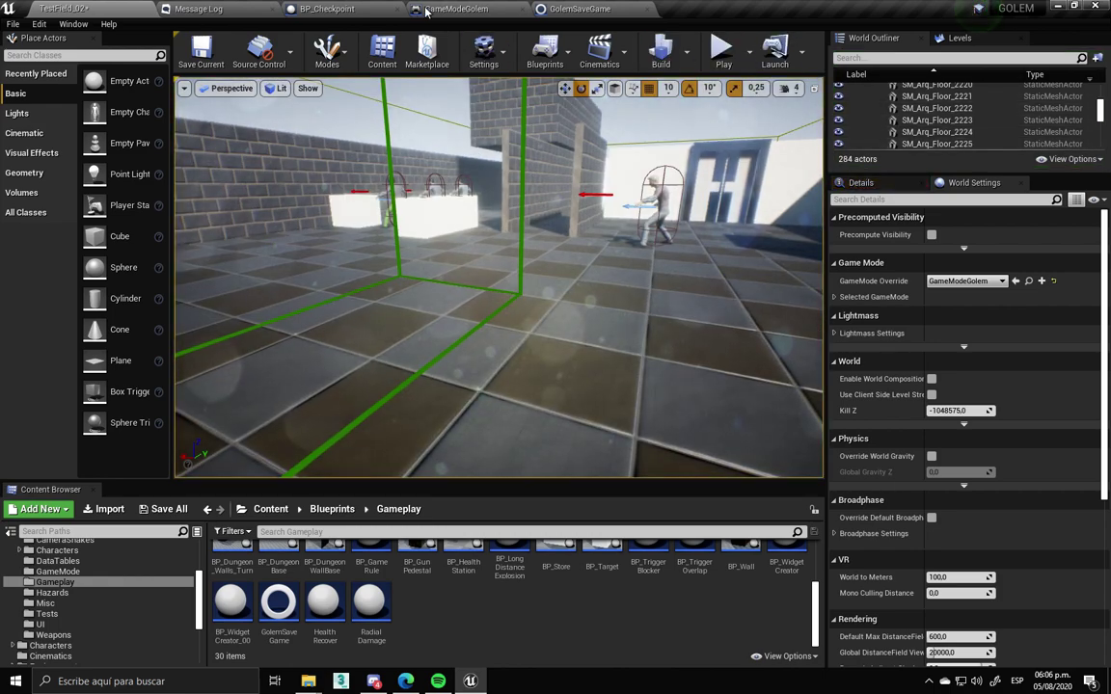
{"action": "left_click", "coordinate": [327, 9]}
Pan around BP_Checkpoint's graph to inspect the Is Dead, Branch, scale and loop nodes
{"action": "scroll", "coordinate": [459, 390], "scroll_direction": "up", "scroll_amount": 3}
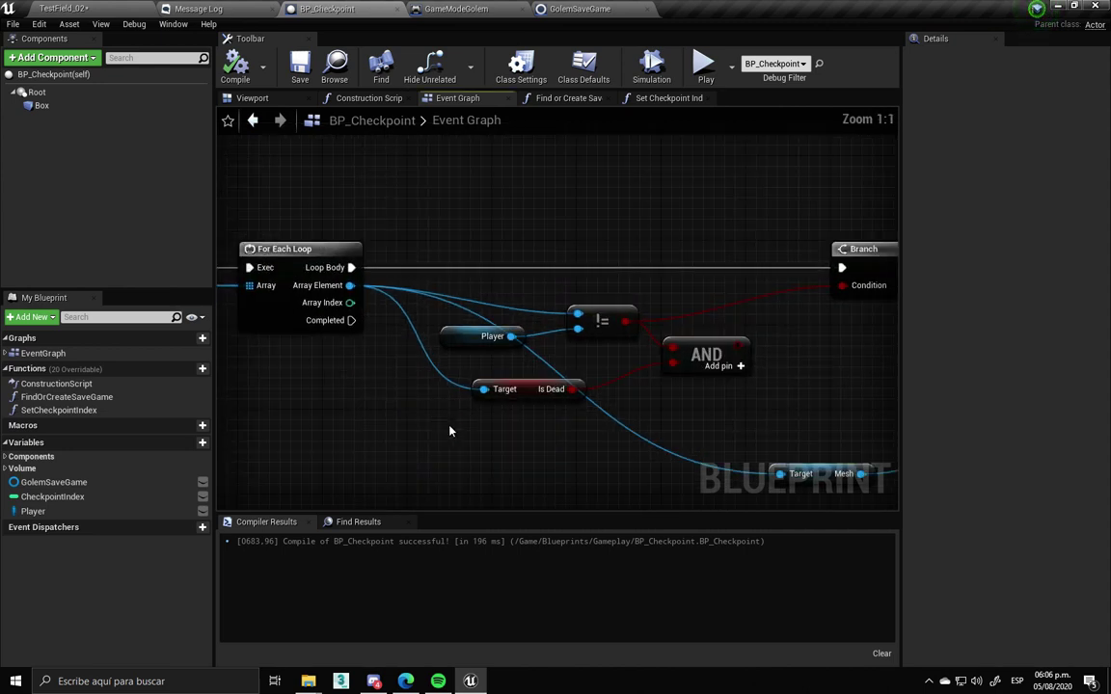
{"action": "mouse_move", "coordinate": [675, 459]}
{"action": "right_mouse_down"}
{"action": "mouse_move", "coordinate": [467, 412]}
{"action": "mouse_move", "coordinate": [548, 424]}
{"action": "right_mouse_up"}
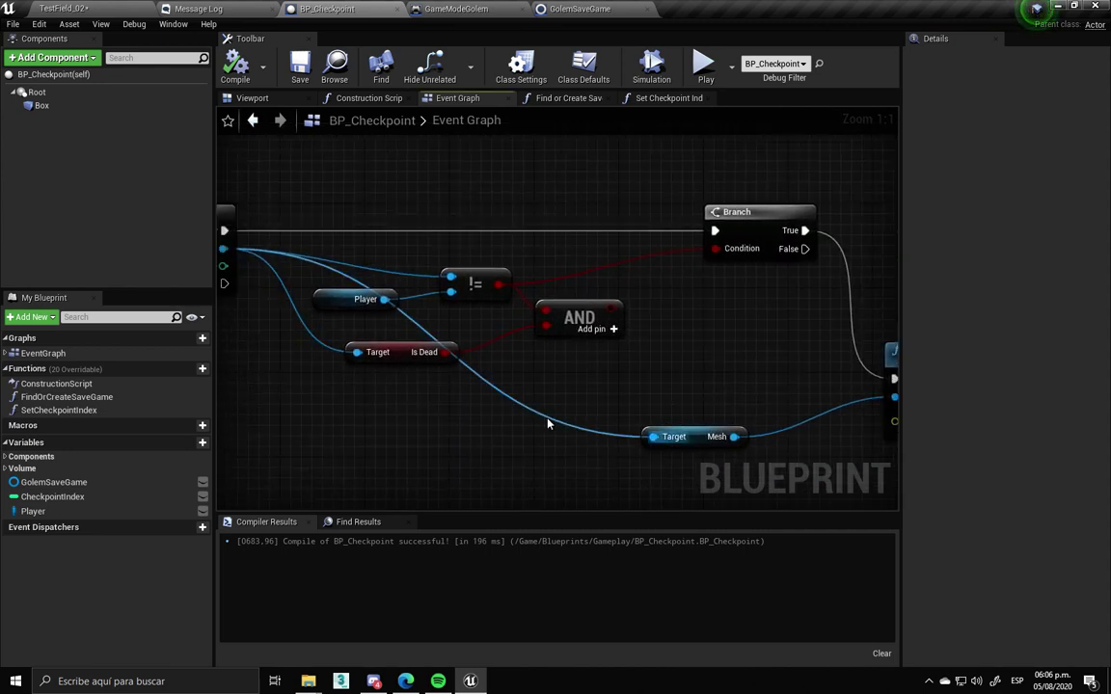
{"action": "left_click", "coordinate": [401, 357]}
{"action": "right_click_drag", "start_coordinate": [663, 379], "coordinate": [624, 390]}
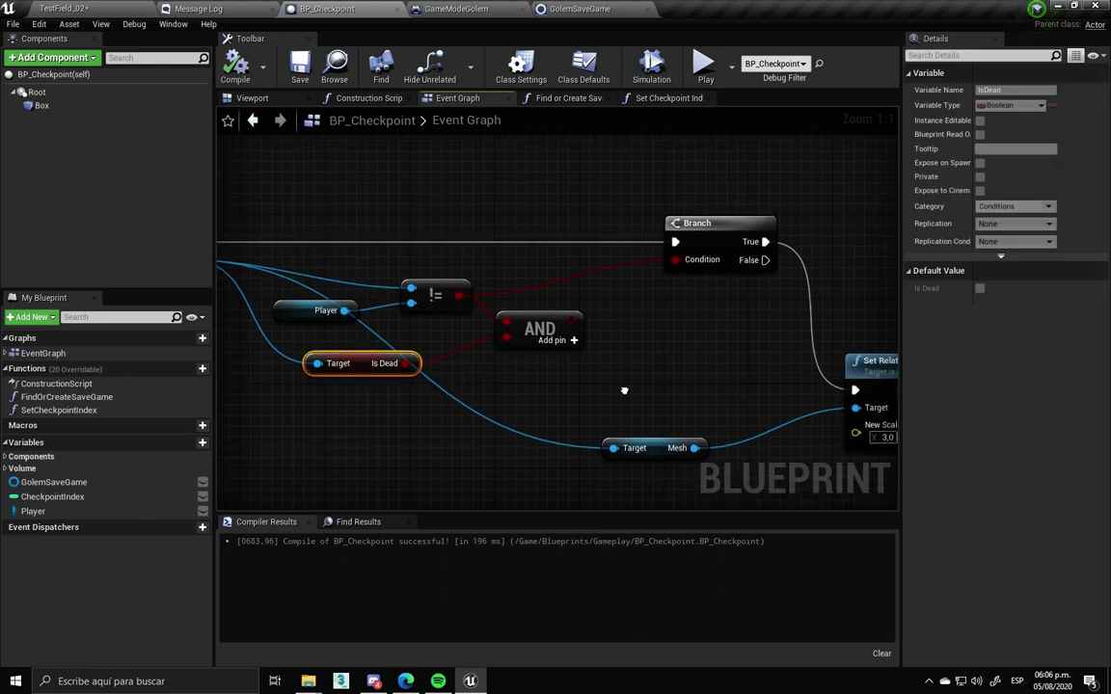
{"action": "right_click_drag", "start_coordinate": [544, 386], "coordinate": [725, 392]}
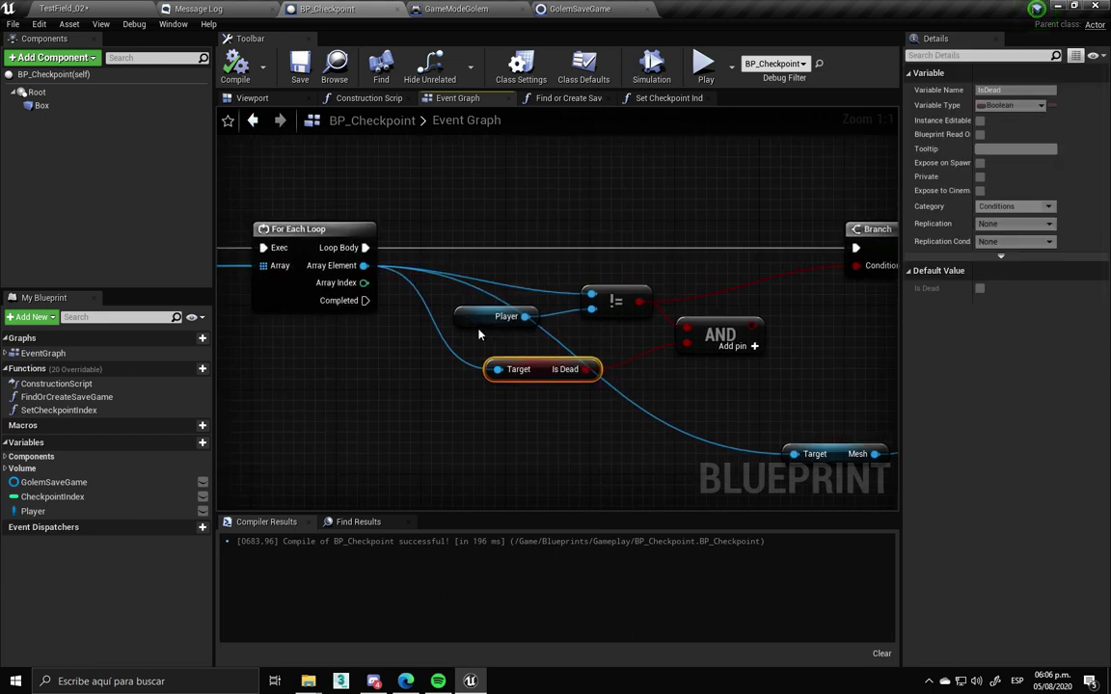
{"action": "right_click_drag", "start_coordinate": [302, 286], "coordinate": [557, 289]}
{"action": "right_click_drag", "start_coordinate": [641, 299], "coordinate": [337, 298]}
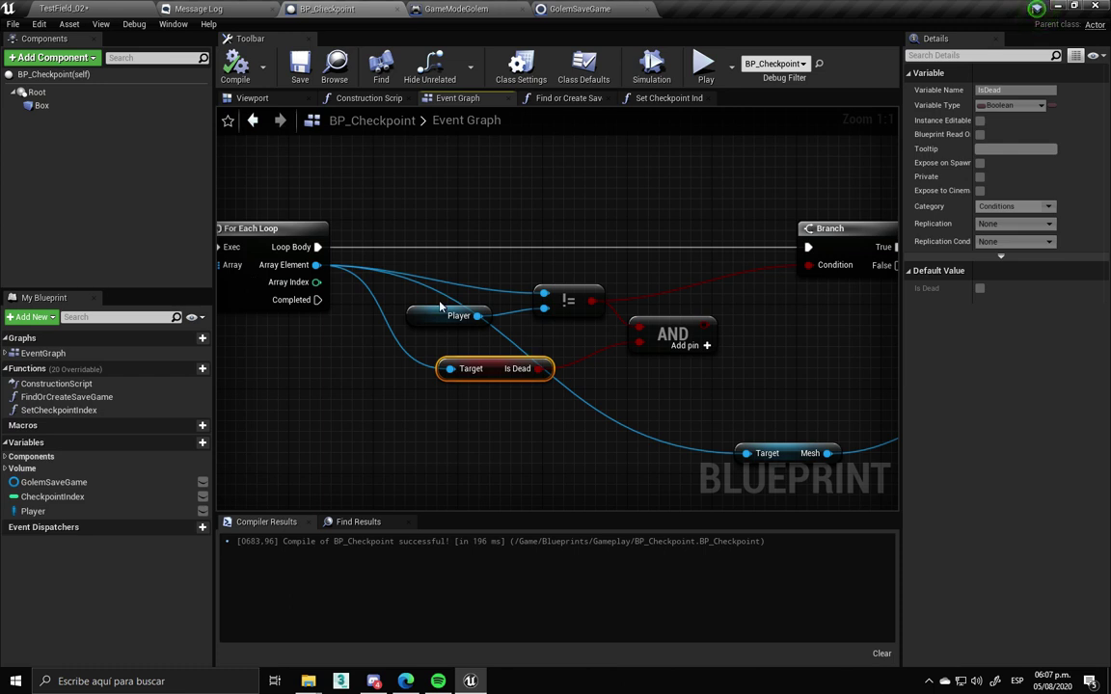
Wire the AND result into the Branch Condition, compile BP_Checkpoint, and return to TestField_02
{"action": "left_click_drag", "start_coordinate": [442, 310], "coordinate": [472, 300]}
{"action": "key", "text": "ctrl+z"}
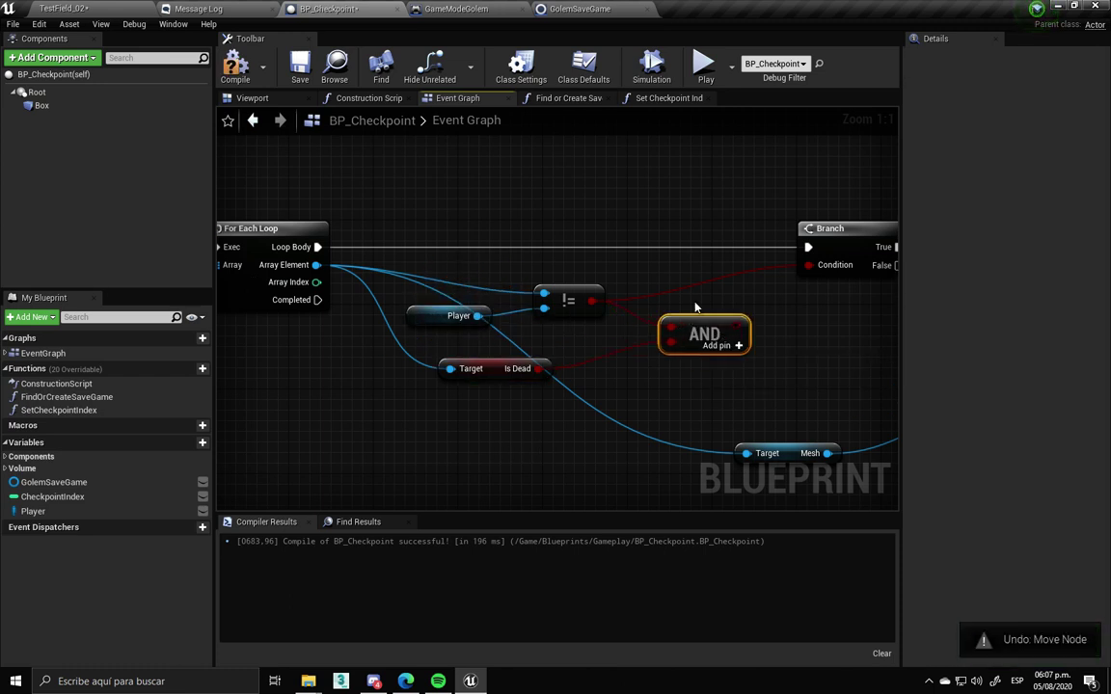
{"action": "key", "text": "ctrl+z"}
{"action": "left_click_drag", "start_coordinate": [487, 372], "coordinate": [482, 394]}
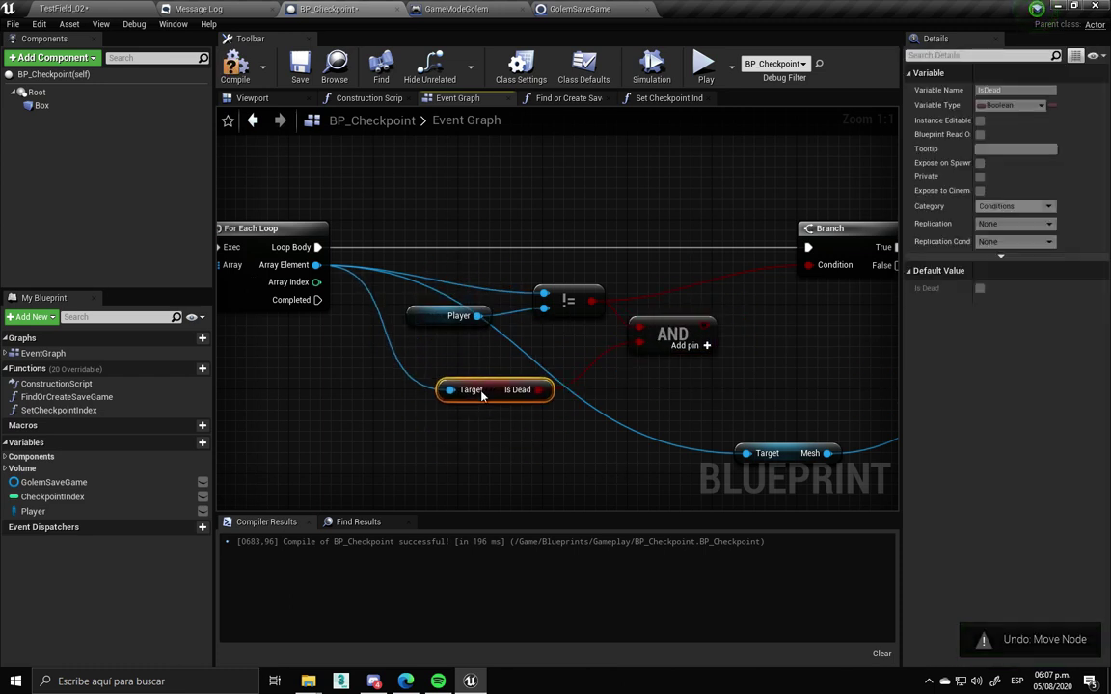
{"action": "key", "text": "ctrl+z"}
{"action": "right_click_drag", "start_coordinate": [648, 479], "coordinate": [431, 466]}
{"action": "left_click_drag", "start_coordinate": [490, 312], "coordinate": [591, 252]}
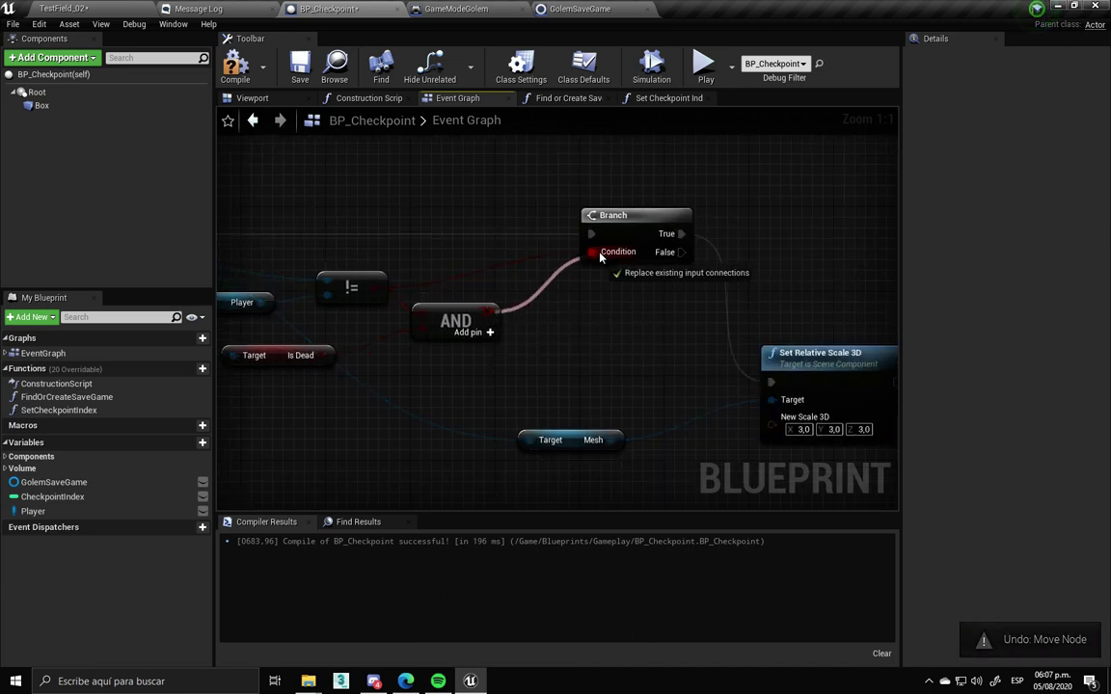
{"action": "left_click", "coordinate": [247, 84]}
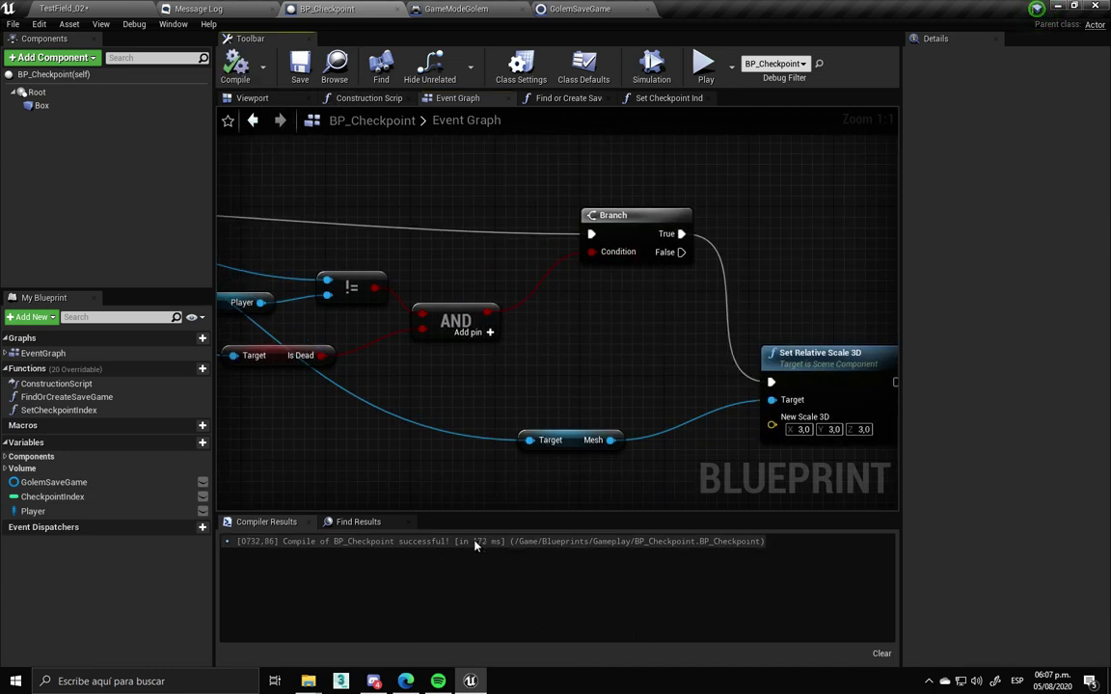
{"action": "right_click_drag", "start_coordinate": [372, 392], "coordinate": [526, 397]}
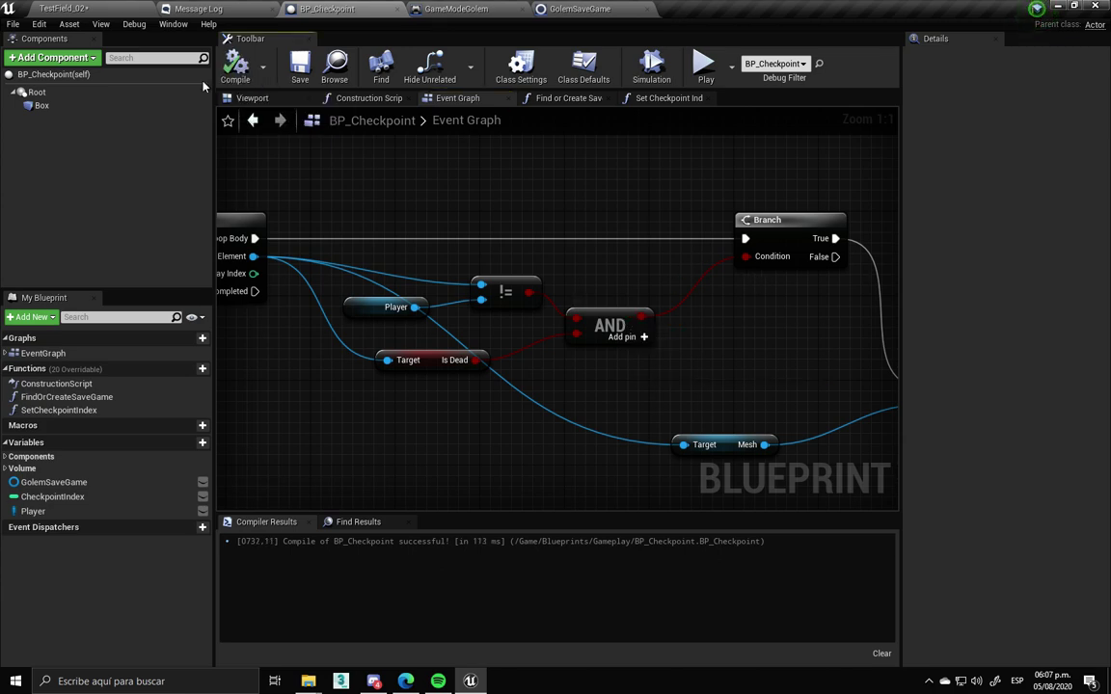
{"action": "left_click", "coordinate": [113, 12]}
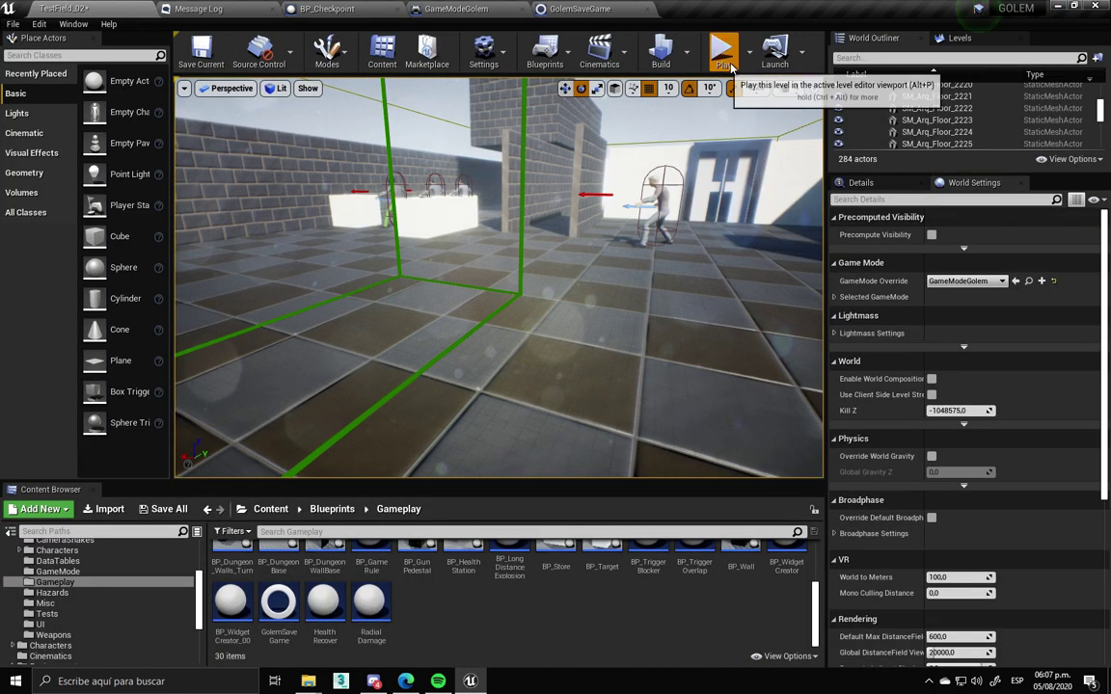
Run a brief play test, then delete SaveGame.sav from the SaveGames folder
{"action": "left_click", "coordinate": [722, 50]}
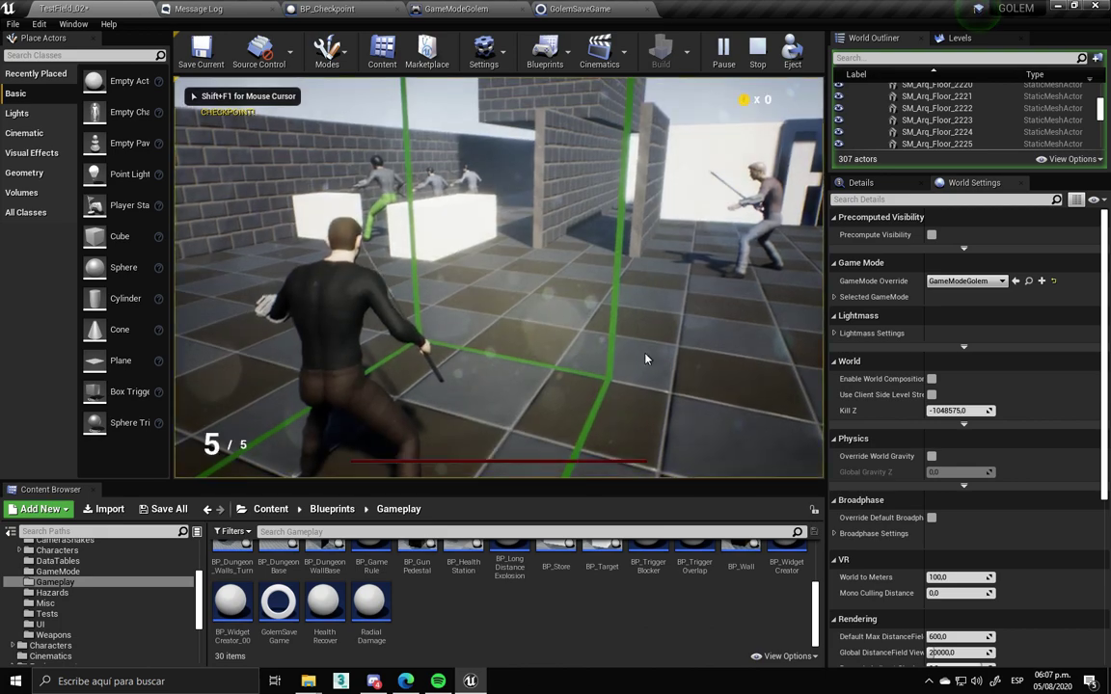
{"action": "key", "text": "Escape"}
{"action": "mouse_move", "coordinate": [308, 685]}
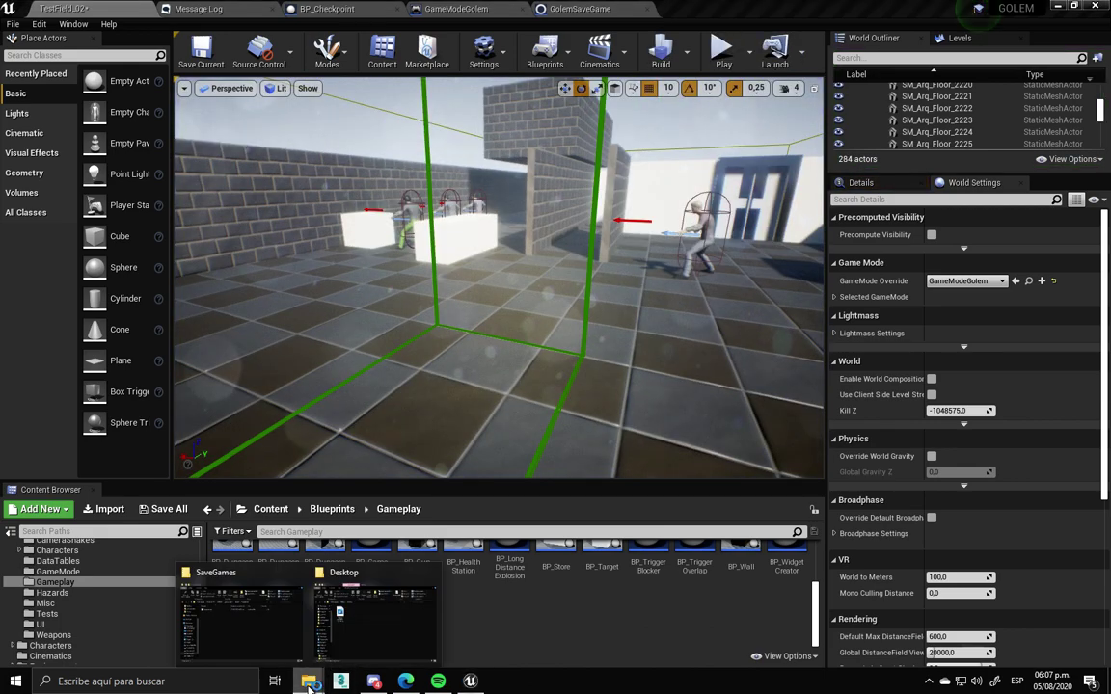
{"action": "left_click", "coordinate": [275, 662]}
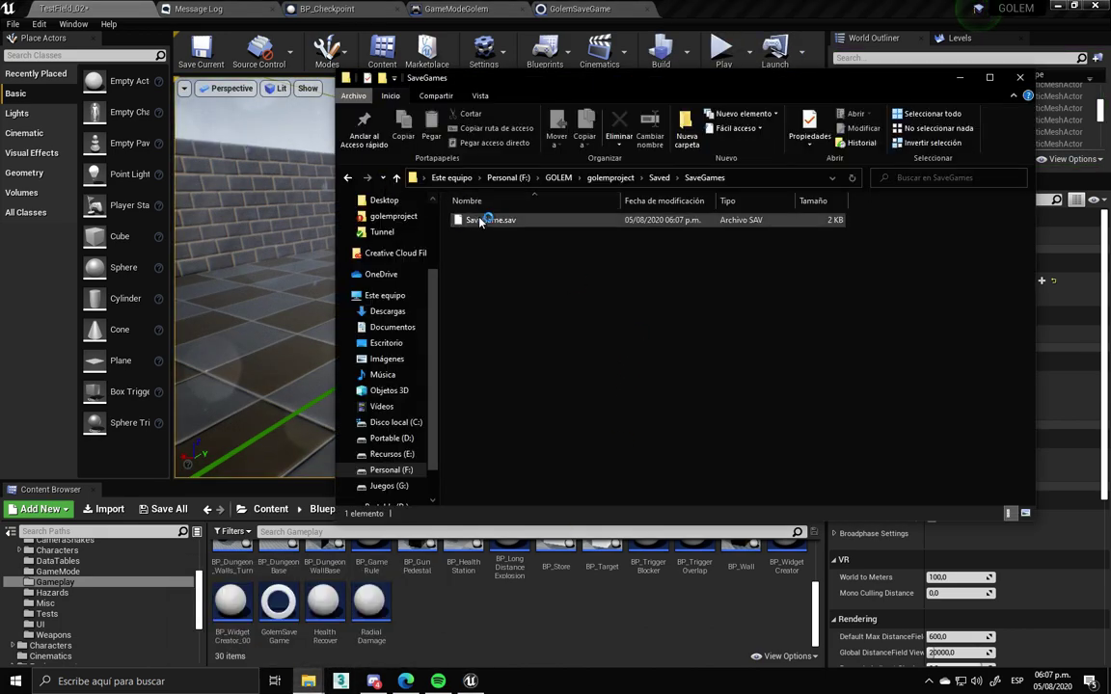
{"action": "key", "text": "Delete"}
{"action": "key", "text": "Return"}
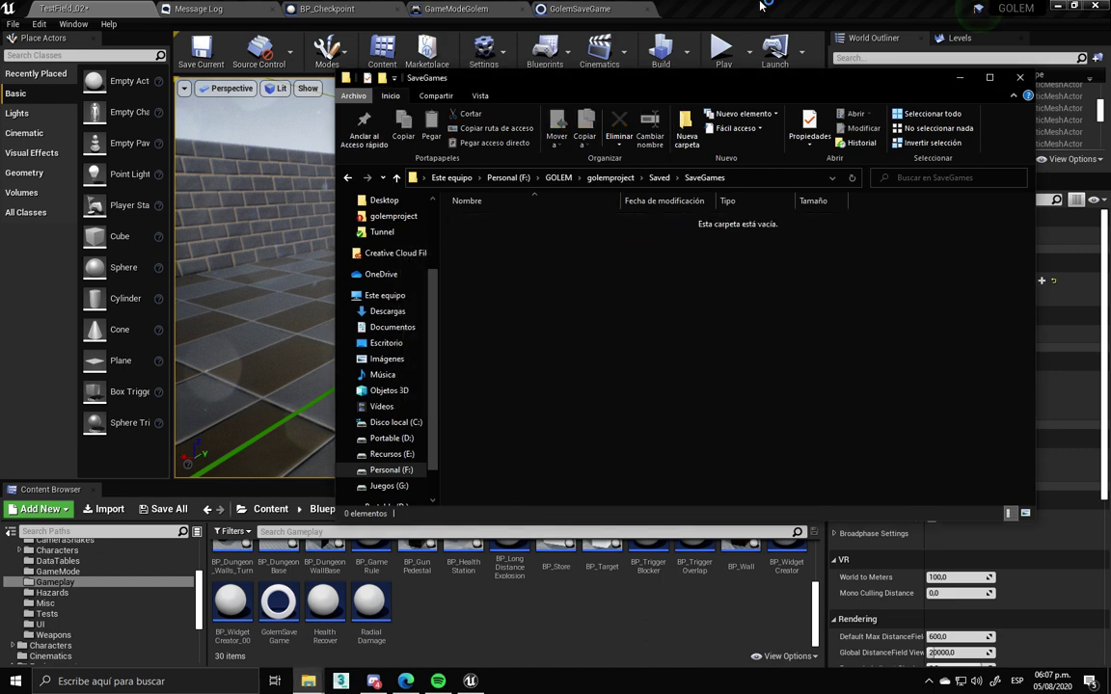
Close Explorer and start a fresh play test with Play From Here on the floor
{"action": "key", "text": "alt+F4"}
{"action": "right_click", "coordinate": [654, 339]}
{"action": "left_click", "coordinate": [694, 627]}
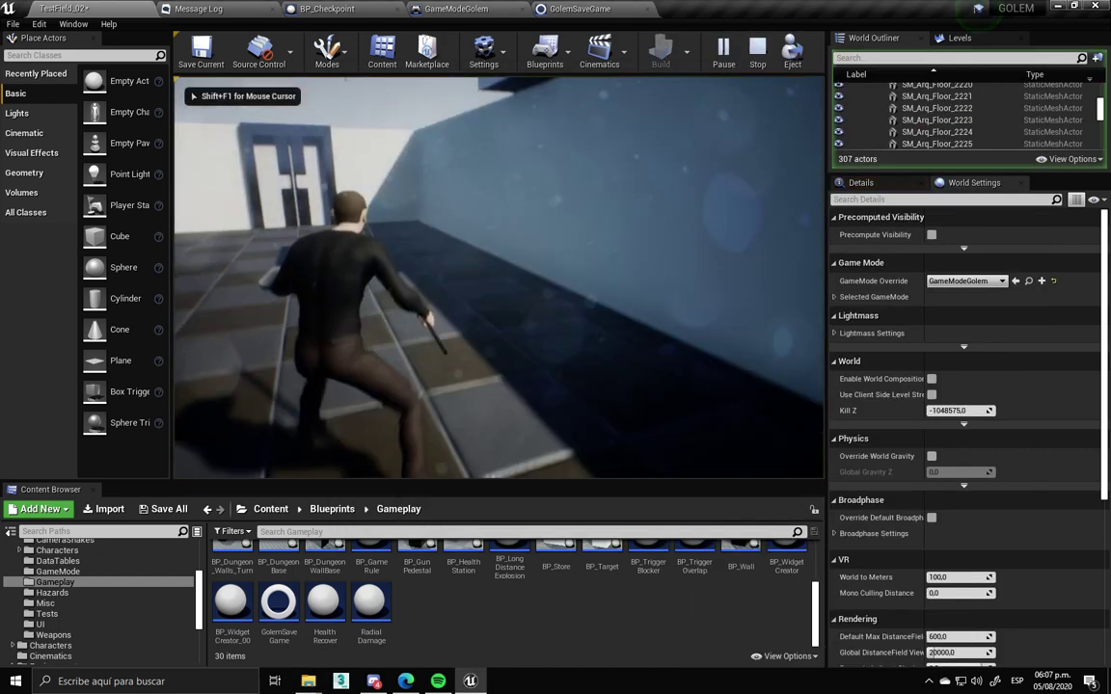
Stop the play test and Alt-drag a duplicate of CH_Soldier_States15 to its left
{"action": "key", "text": "w"}
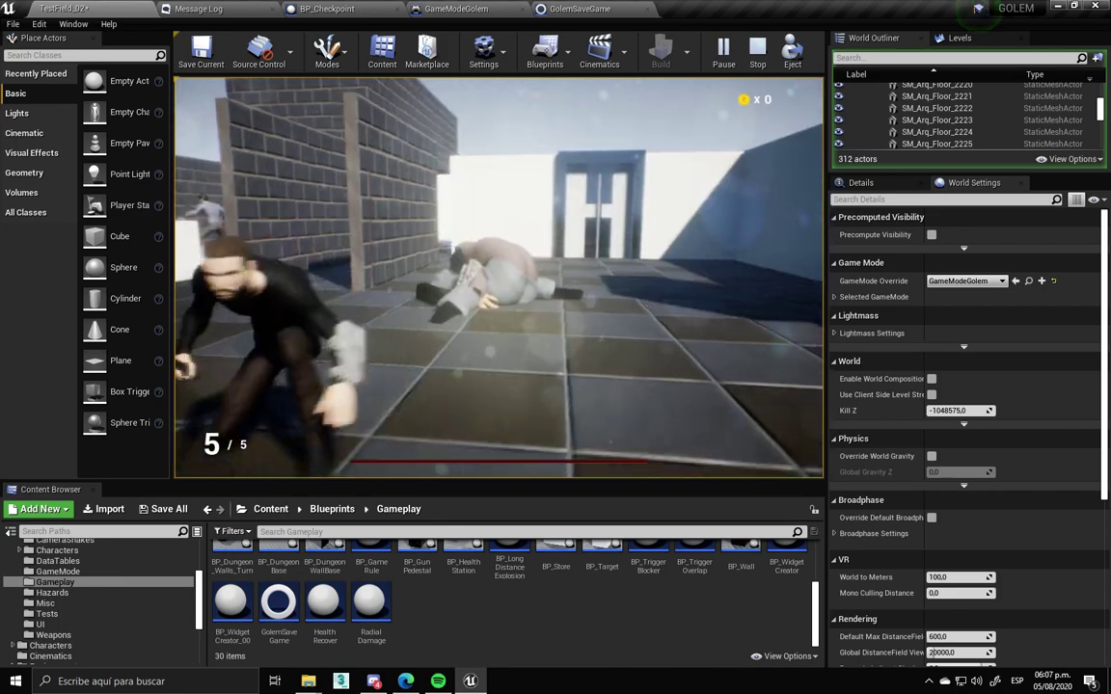
{"action": "key", "text": "Escape"}
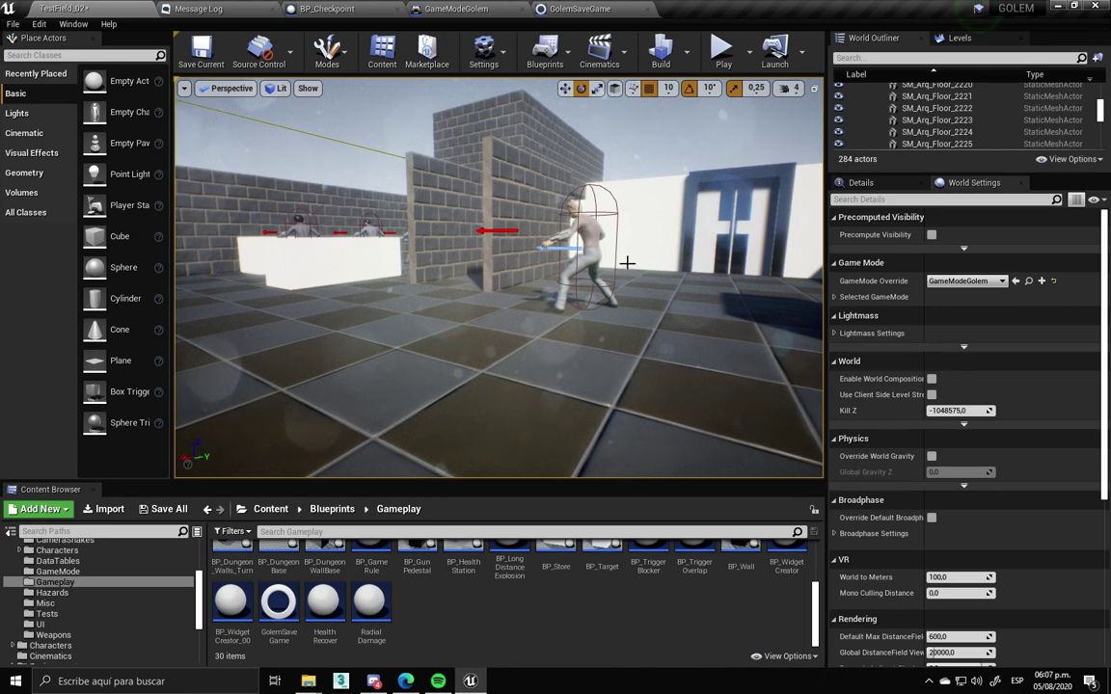
{"action": "left_click", "coordinate": [598, 249]}
{"action": "key", "text": "w"}
{"action": "right_click_drag", "start_coordinate": [676, 258], "coordinate": [675, 259]}
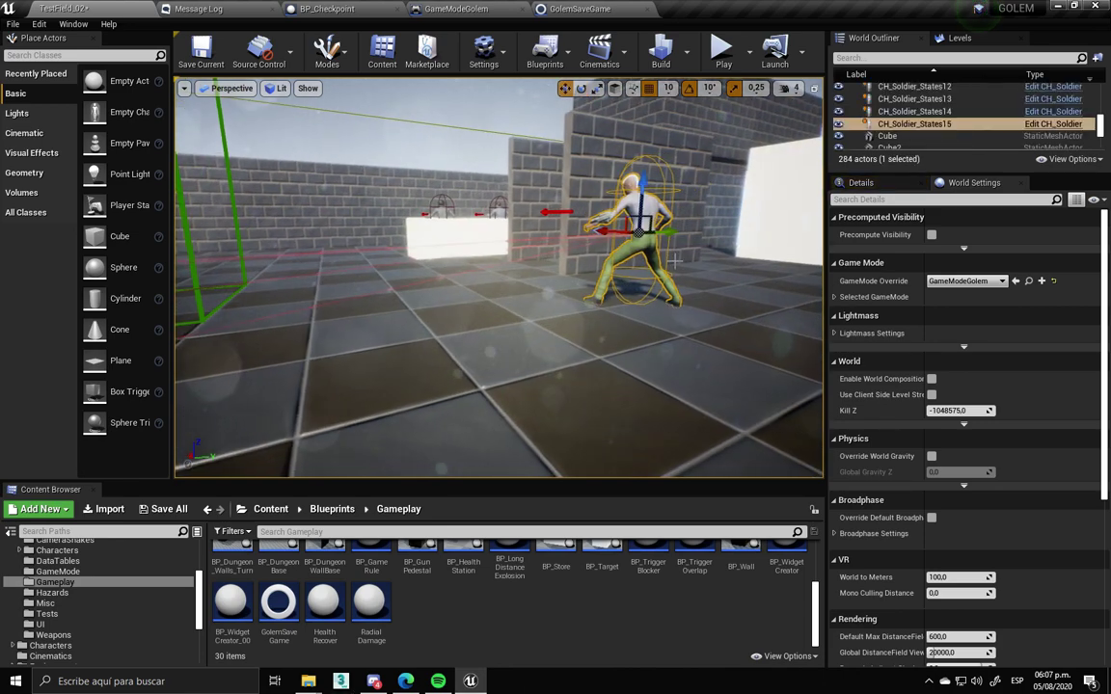
{"action": "left_click_drag", "start_coordinate": [667, 234], "coordinate": [430, 224], "text": "alt"}
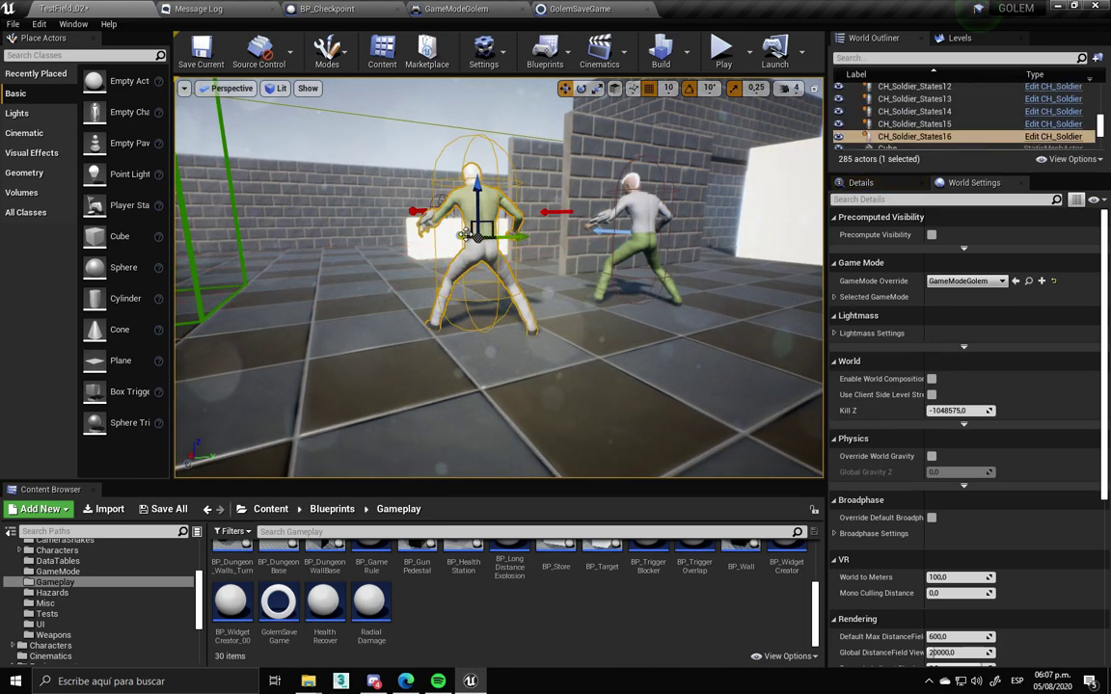
{"action": "right_click_drag", "start_coordinate": [778, 389], "coordinate": [778, 424]}
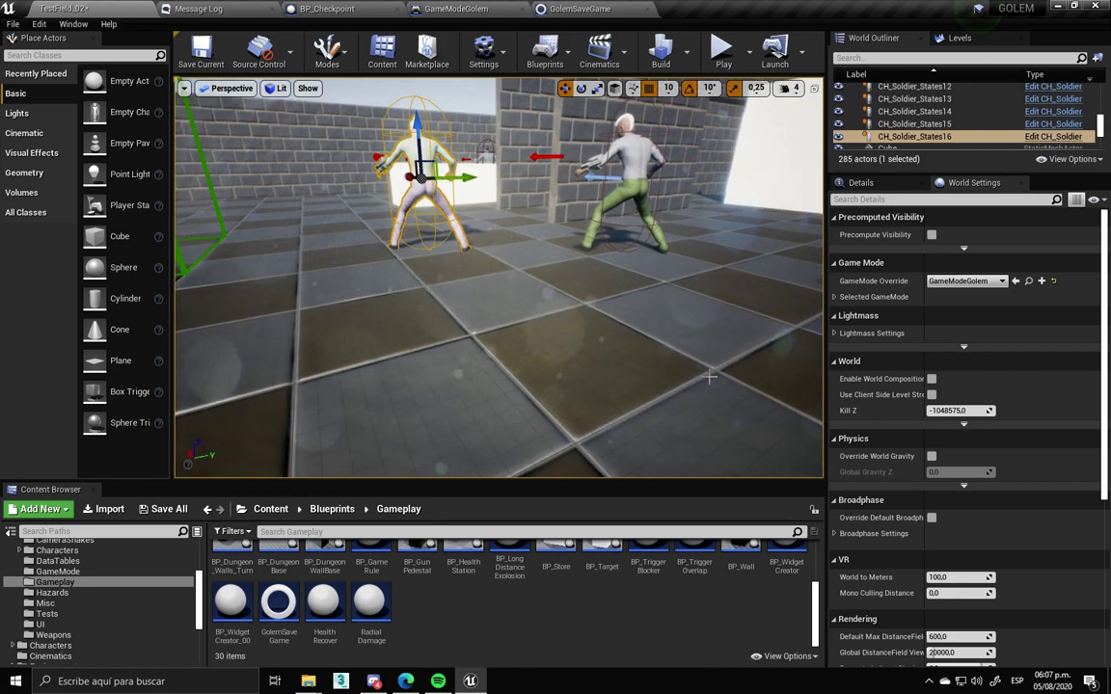
Delete SaveGame.sav again and start a fresh play test from a floor spot
{"action": "mouse_move", "coordinate": [307, 681]}
{"action": "left_click", "coordinate": [240, 595]}
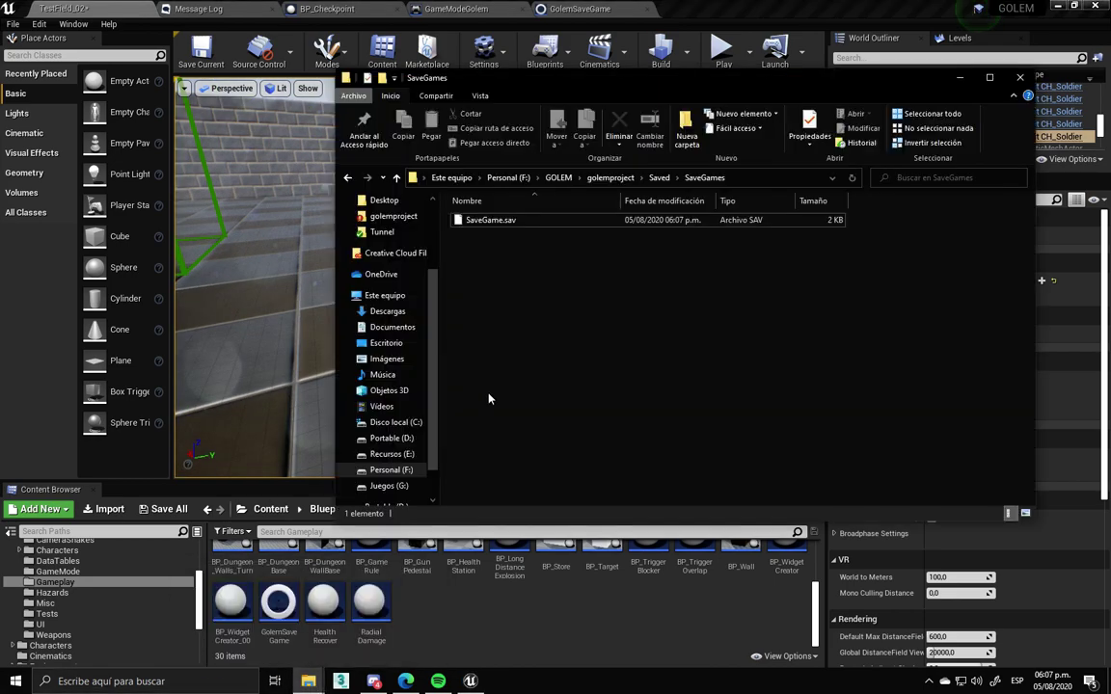
{"action": "key", "text": "Delete"}
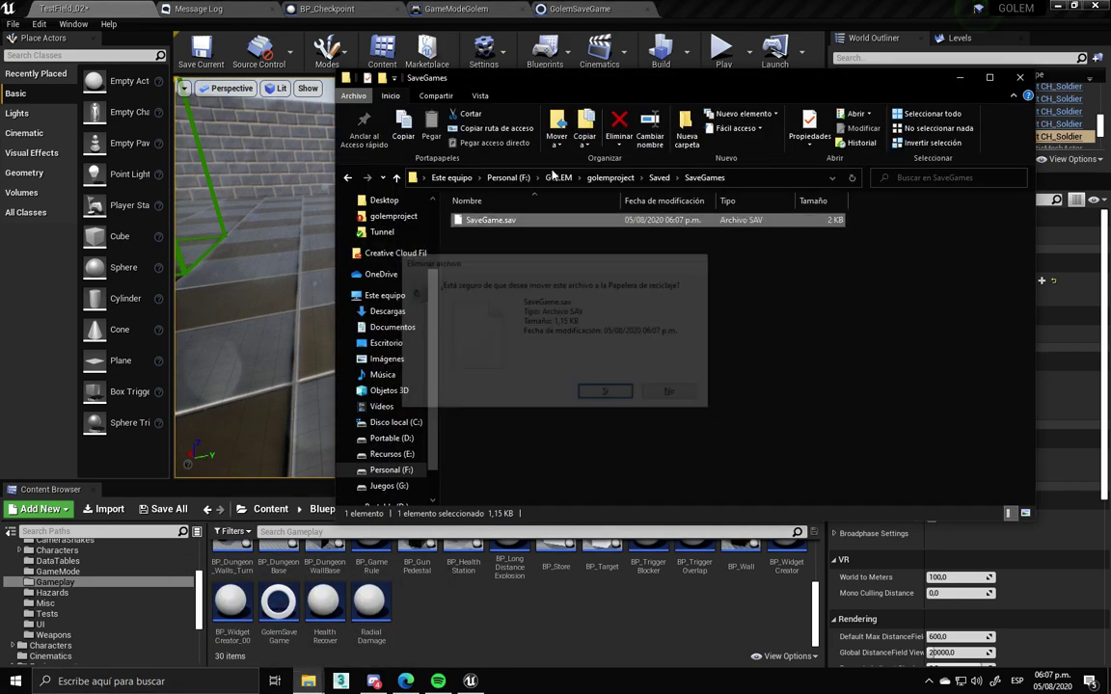
{"action": "key", "text": "Return"}
{"action": "key", "text": "alt+F4"}
{"action": "right_click", "coordinate": [708, 406]}
{"action": "left_click", "coordinate": [680, 631]}
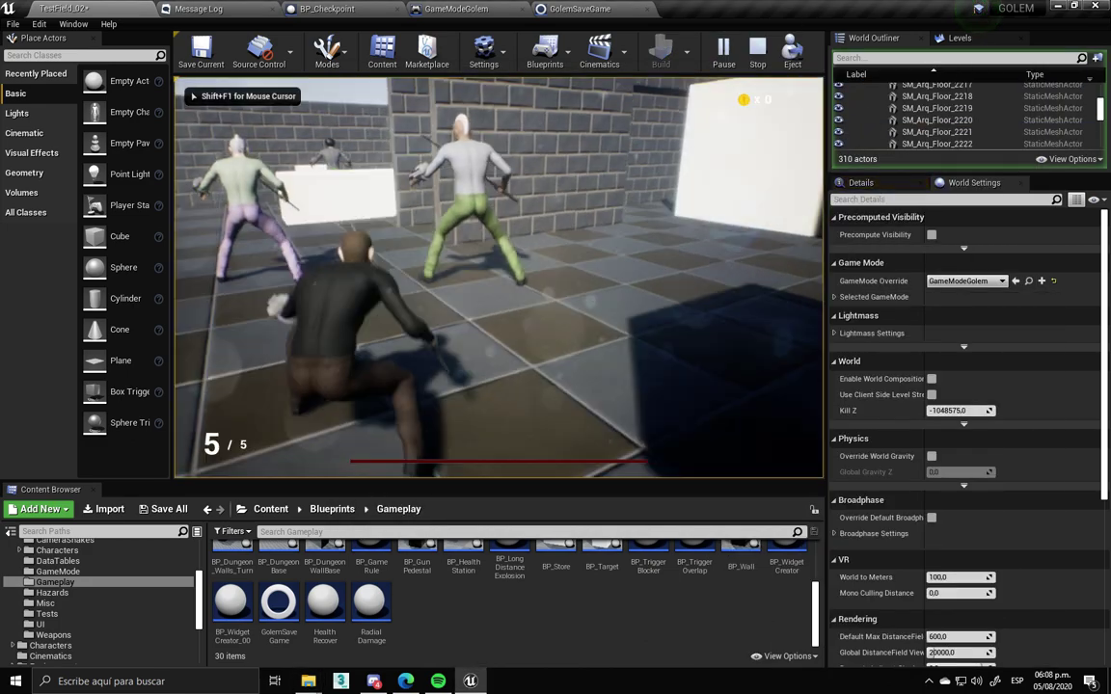
Defeat the green enemy and the others nearby, then advance into the checkpoint zone
{"action": "key", "text": "w"}
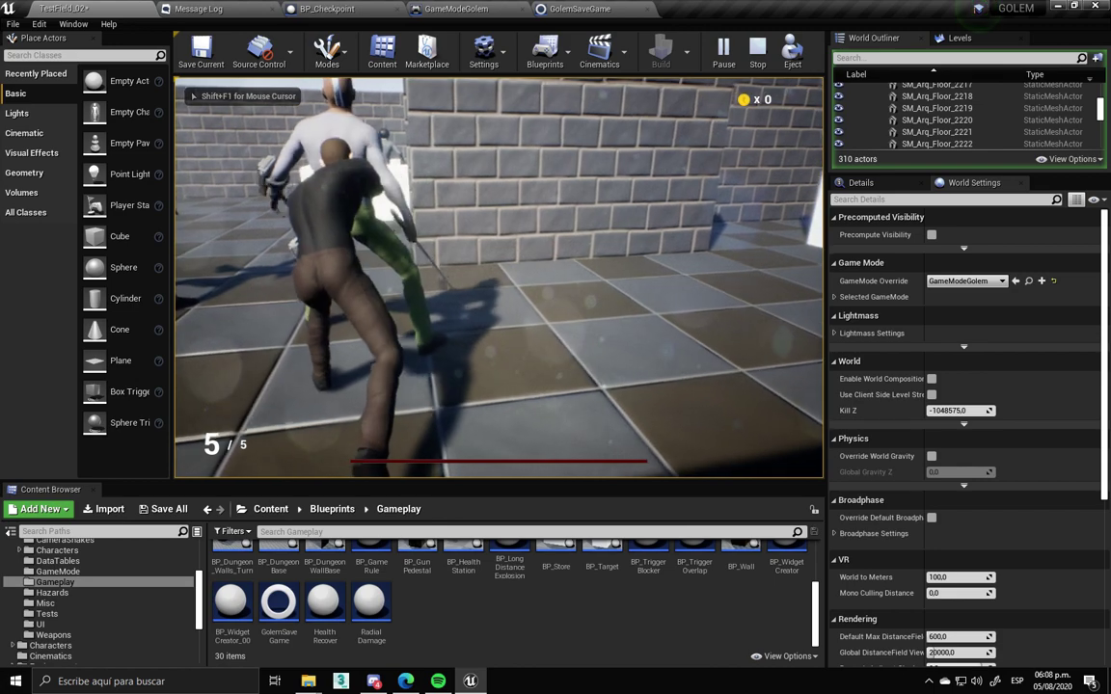
{"action": "key", "text": "w"}
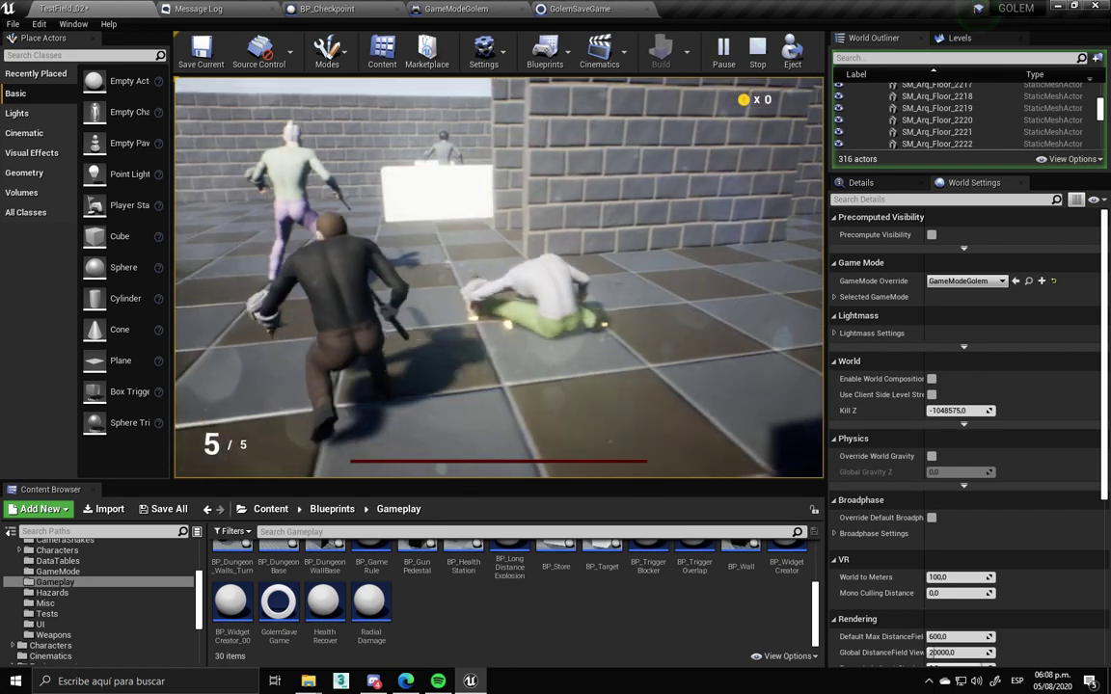
{"action": "key", "text": "w"}
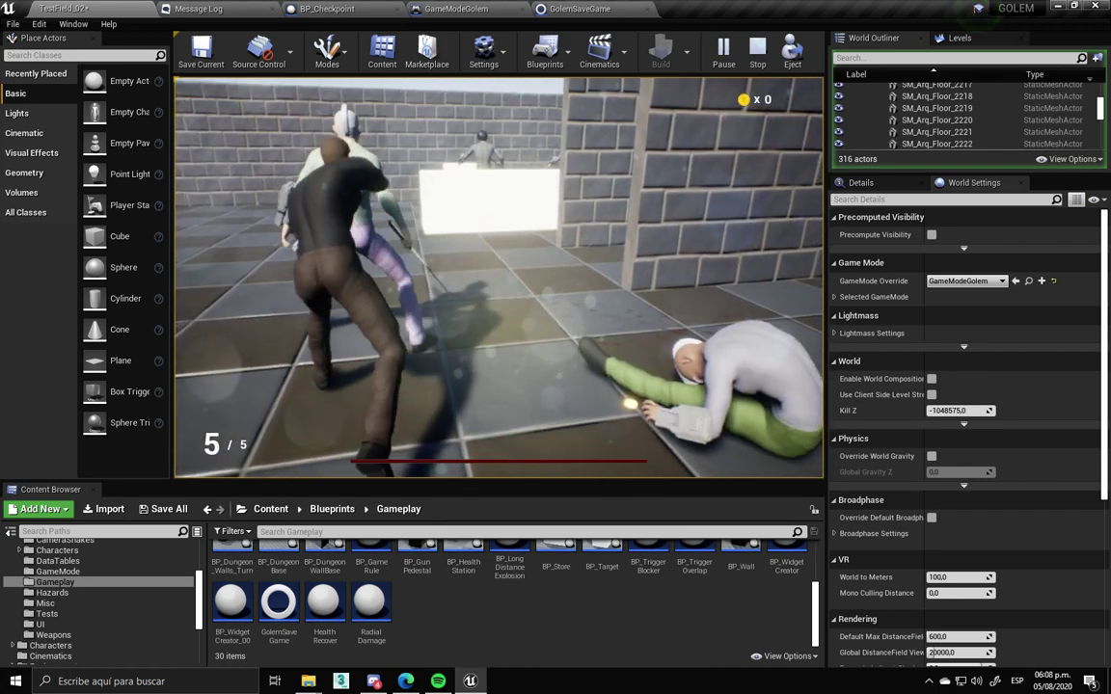
{"action": "key", "text": "w"}
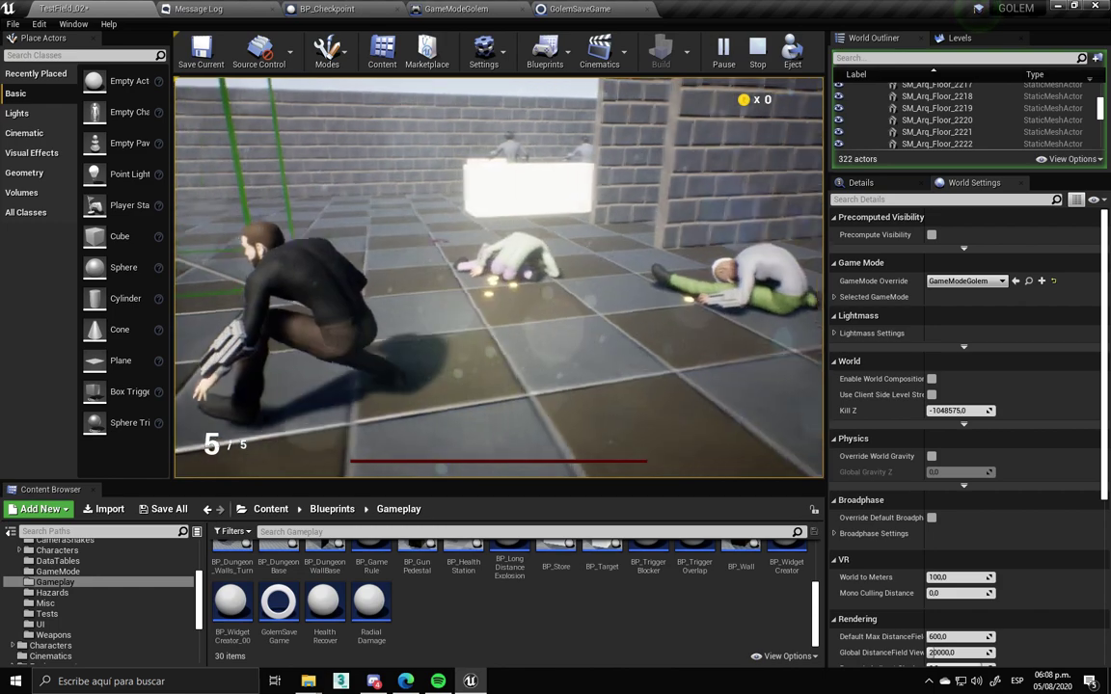
{"action": "key", "text": "w"}
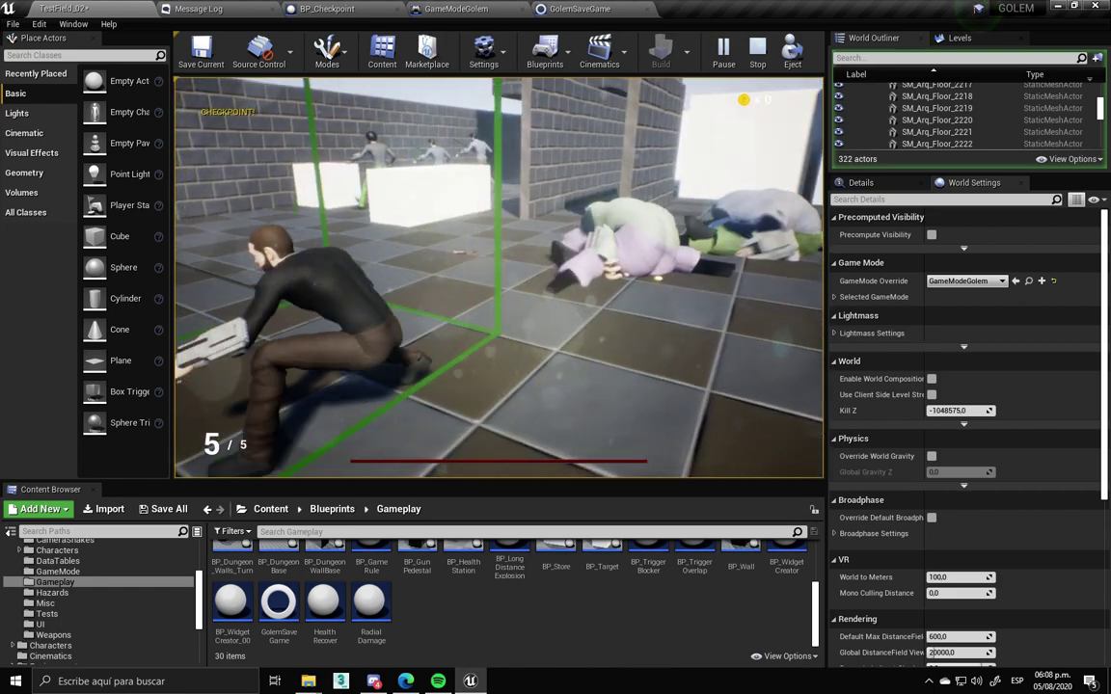
Stop the play session and restore the normal editor layout with F11
{"action": "key", "text": "Escape"}
{"action": "key", "text": "F11"}
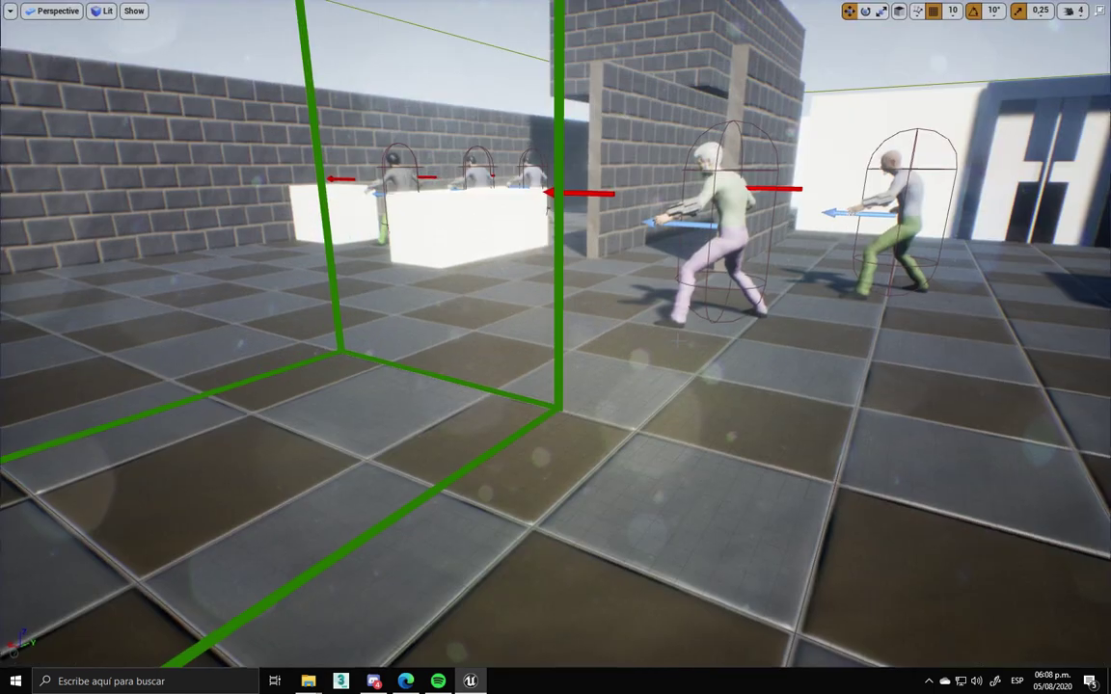
{"action": "key", "text": "F11"}
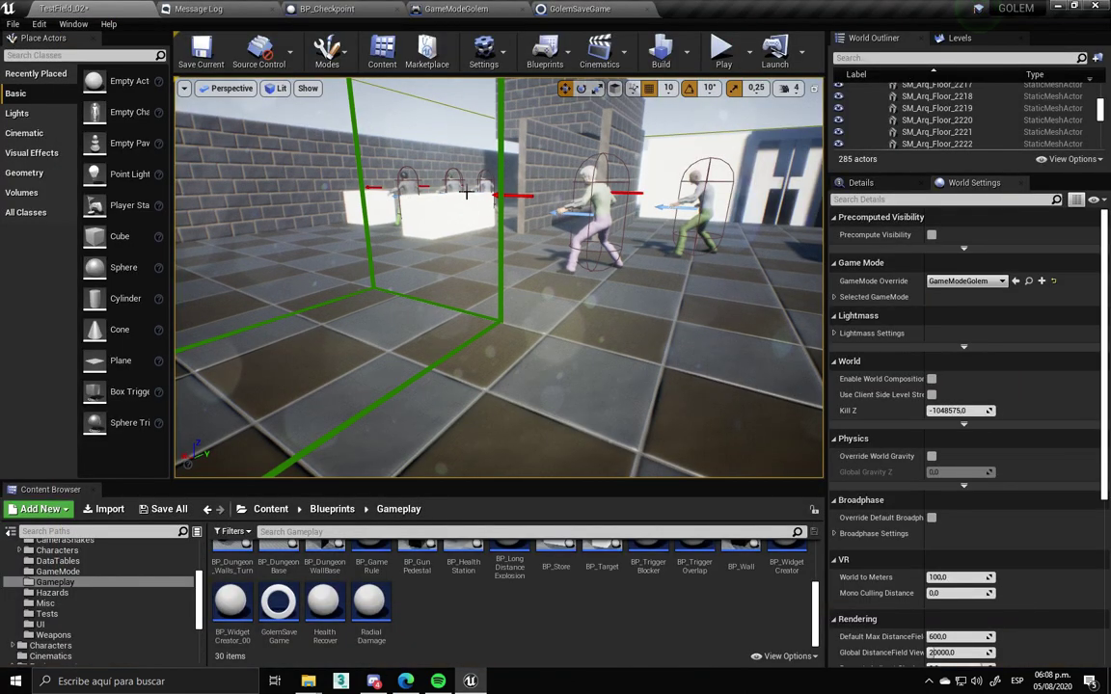
Delete BP_Checkpoint's Mesh getter and Set Relative Scale 3D nodes, then compile
{"action": "left_click", "coordinate": [327, 9]}
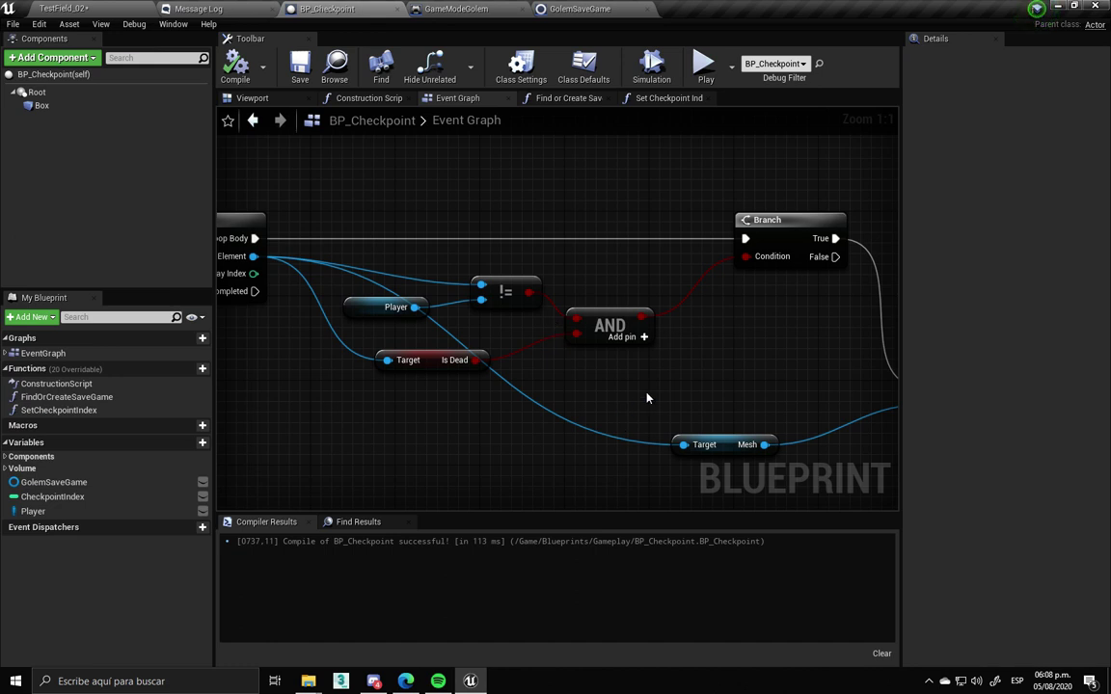
{"action": "right_click_drag", "start_coordinate": [647, 397], "coordinate": [353, 325]}
{"action": "scroll", "coordinate": [353, 325], "scroll_direction": "down", "scroll_amount": 3}
{"action": "right_click_drag", "start_coordinate": [529, 434], "coordinate": [637, 441]}
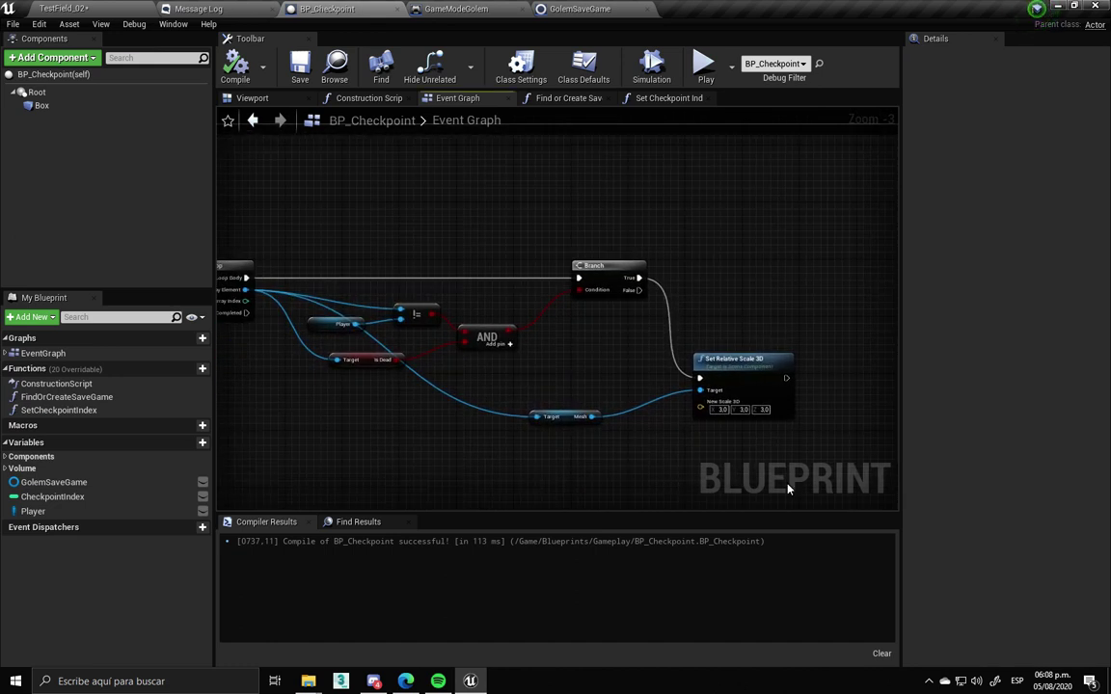
{"action": "left_click_drag", "start_coordinate": [700, 455], "coordinate": [530, 405]}
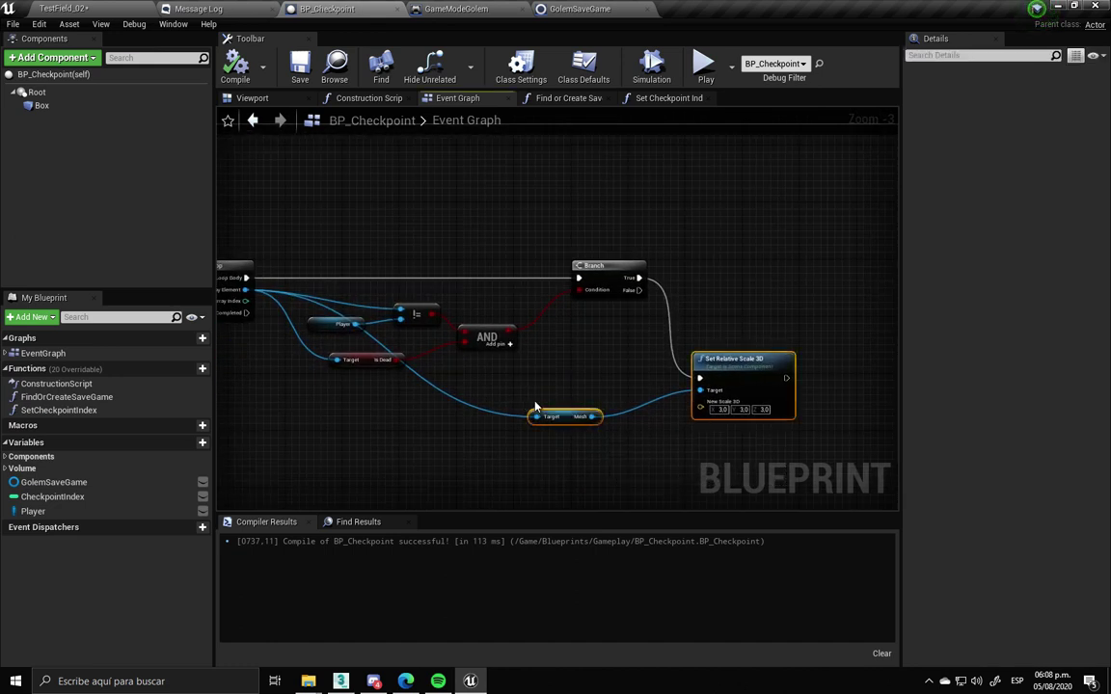
{"action": "key", "text": "Delete"}
{"action": "left_click", "coordinate": [236, 66]}
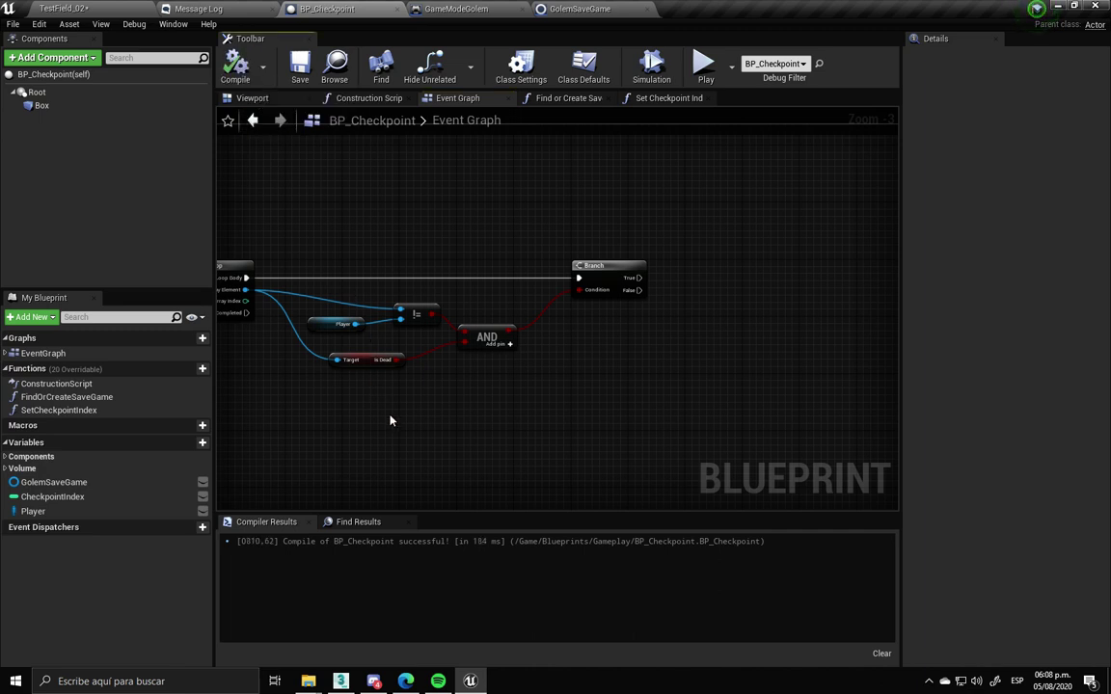
{"action": "right_click_drag", "start_coordinate": [384, 401], "coordinate": [444, 421]}
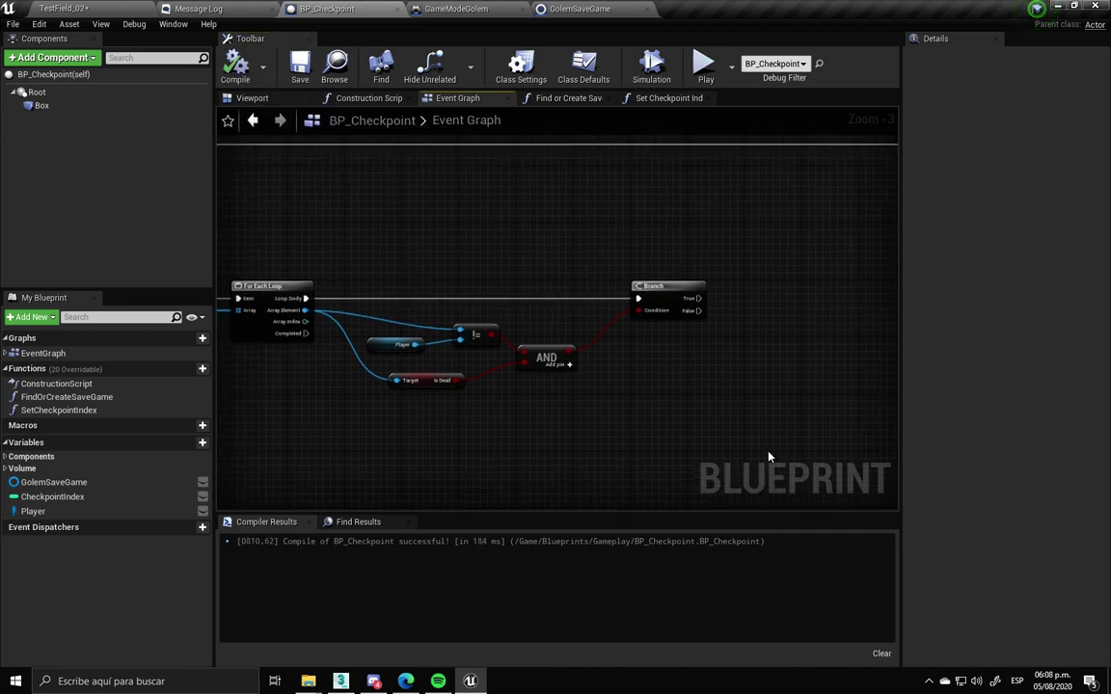
Look over the GolemSaveGame and GameModeGolem blueprints, then return to BP_Checkpoint
{"action": "left_click", "coordinate": [571, 10]}
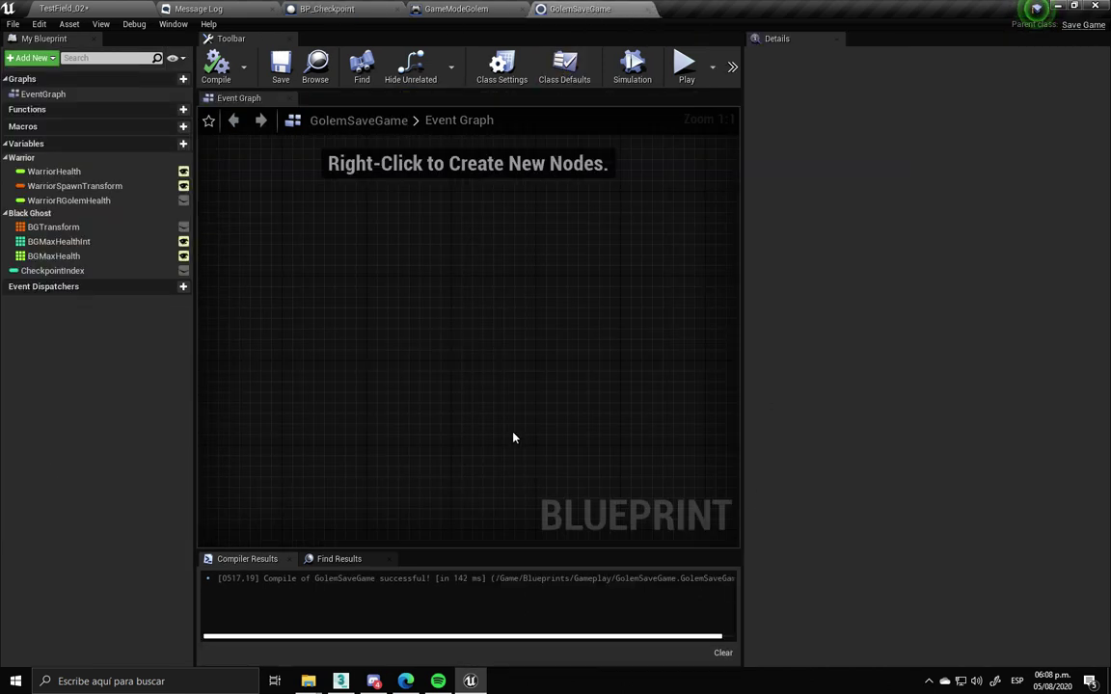
{"action": "left_click", "coordinate": [476, 8]}
{"action": "scroll", "coordinate": [492, 386], "scroll_direction": "down", "scroll_amount": 4}
{"action": "right_click_drag", "start_coordinate": [494, 419], "coordinate": [687, 378]}
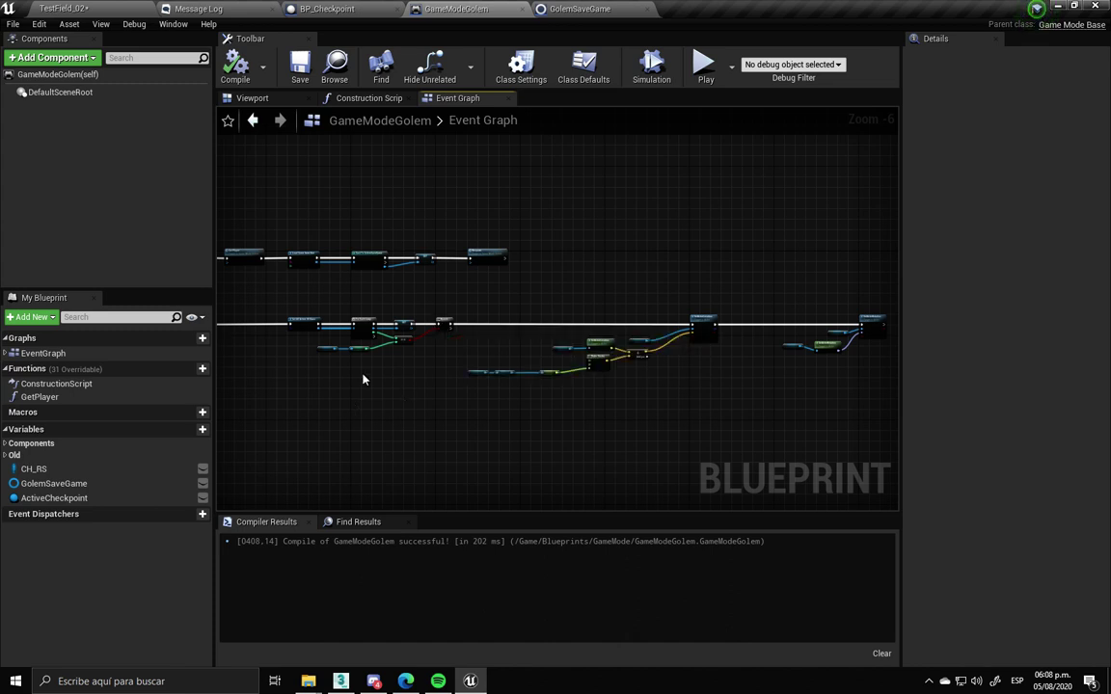
{"action": "scroll", "coordinate": [366, 363], "scroll_direction": "up", "scroll_amount": 3}
{"action": "scroll", "coordinate": [376, 363], "scroll_direction": "down", "scroll_amount": 4}
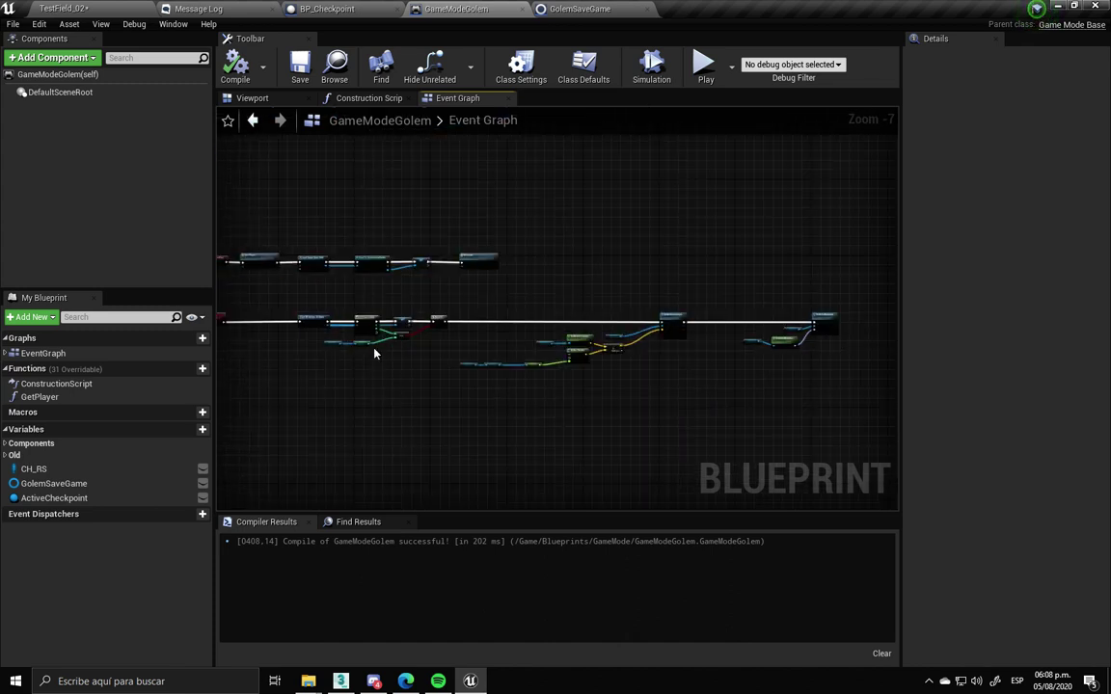
{"action": "left_click", "coordinate": [579, 8]}
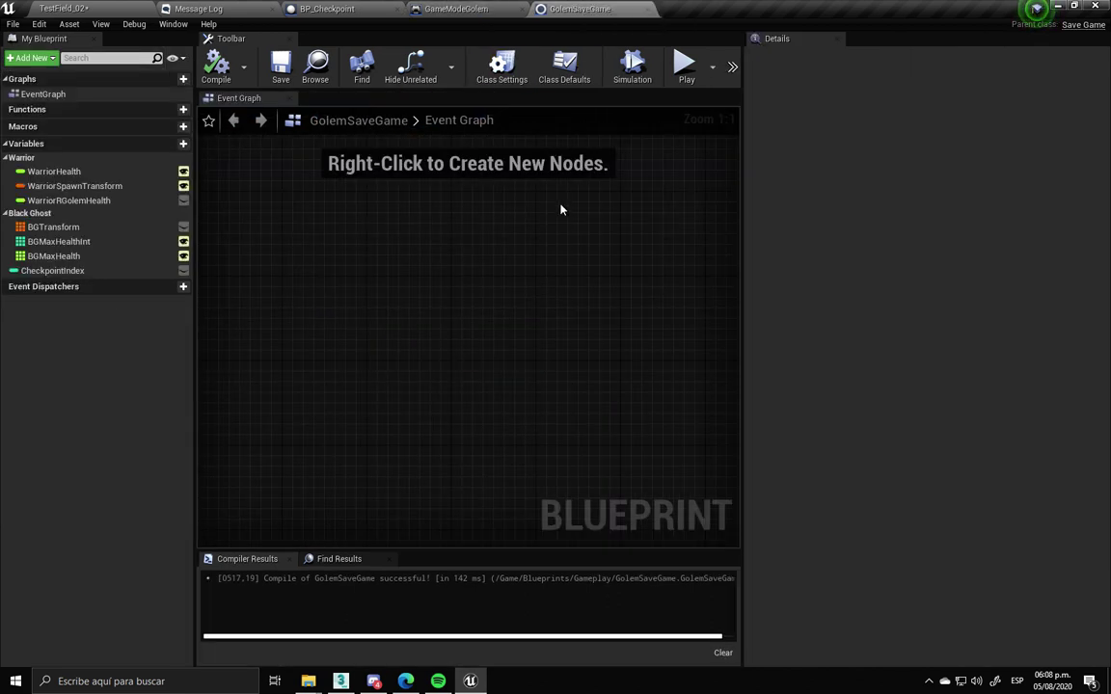
{"action": "left_click", "coordinate": [323, 9]}
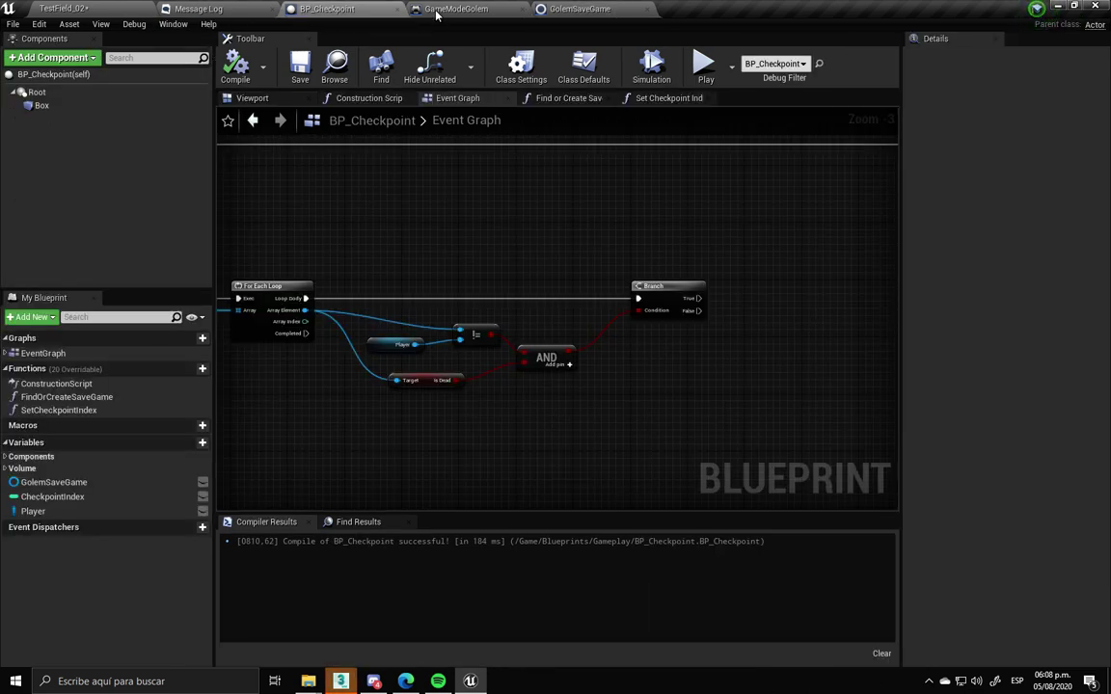
Add a Print String of the loop's Array Index on Branch True and compile
{"action": "mouse_move", "coordinate": [479, 409]}
{"action": "right_mouse_down"}
{"action": "mouse_move", "coordinate": [558, 364]}
{"action": "mouse_move", "coordinate": [520, 428]}
{"action": "right_mouse_up"}
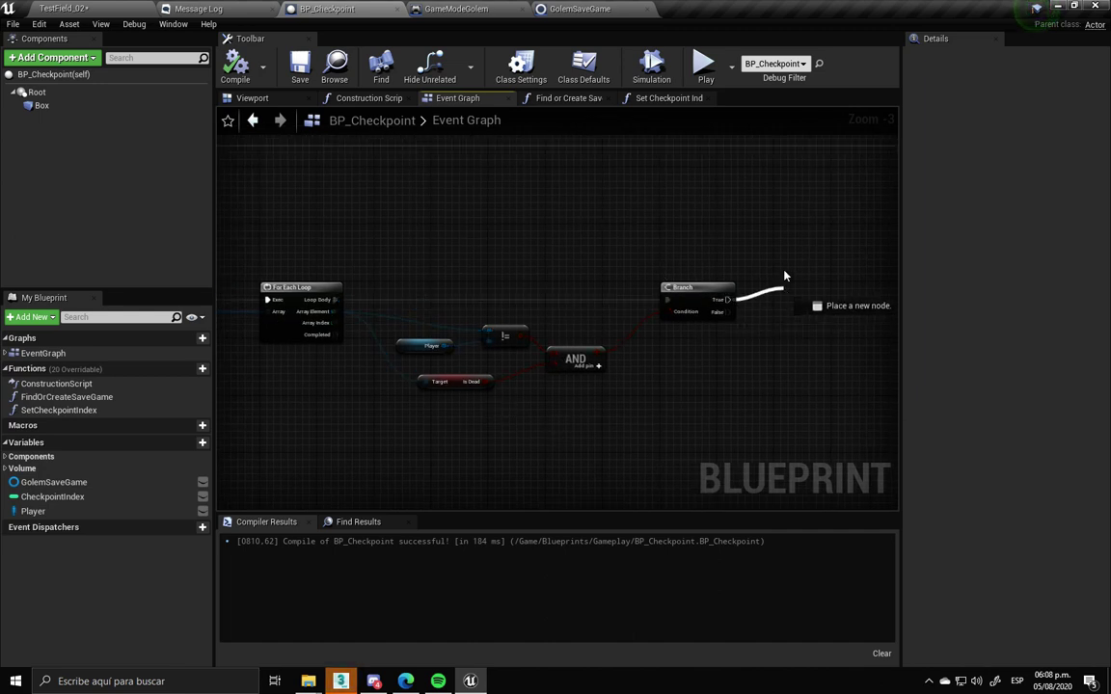
{"action": "left_click_drag", "start_coordinate": [724, 302], "coordinate": [784, 276]}
{"action": "type", "text": "PRINT"}
{"action": "key", "text": "Return"}
{"action": "left_click_drag", "start_coordinate": [334, 323], "coordinate": [789, 319]}
{"action": "left_click", "coordinate": [237, 70]}
Delete SaveGame.sav from the SaveGames folder and go back to the TestField level
{"action": "mouse_move", "coordinate": [343, 682]}
{"action": "left_click", "coordinate": [237, 590]}
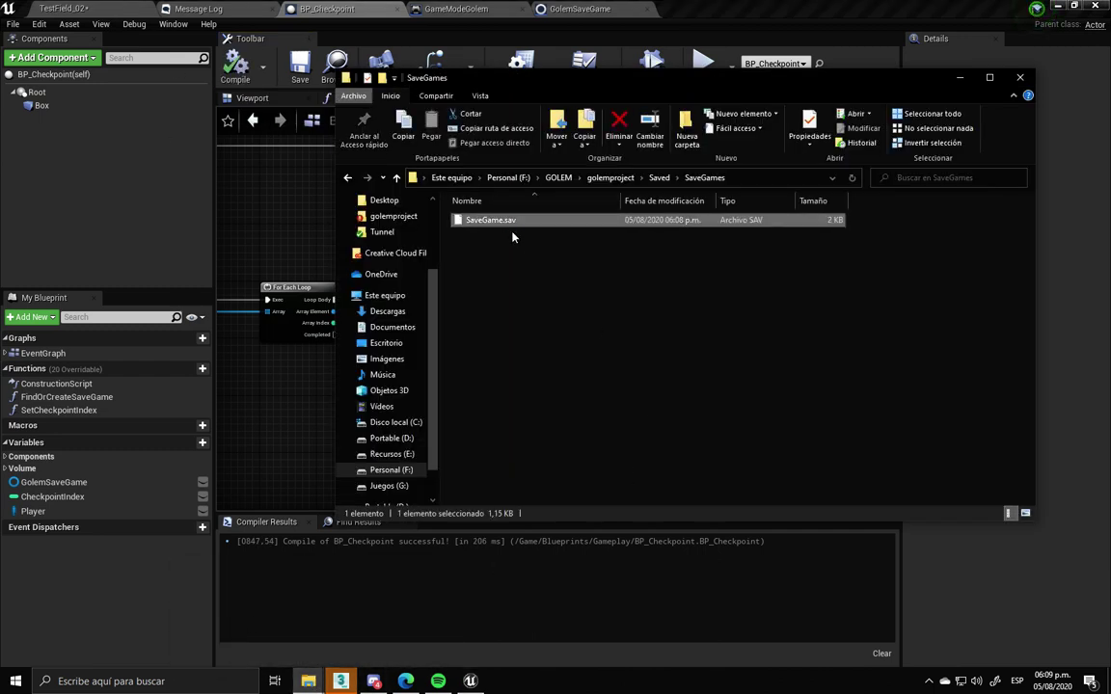
{"action": "key", "text": "Delete"}
{"action": "key", "text": "Return"}
{"action": "left_click", "coordinate": [64, 8]}
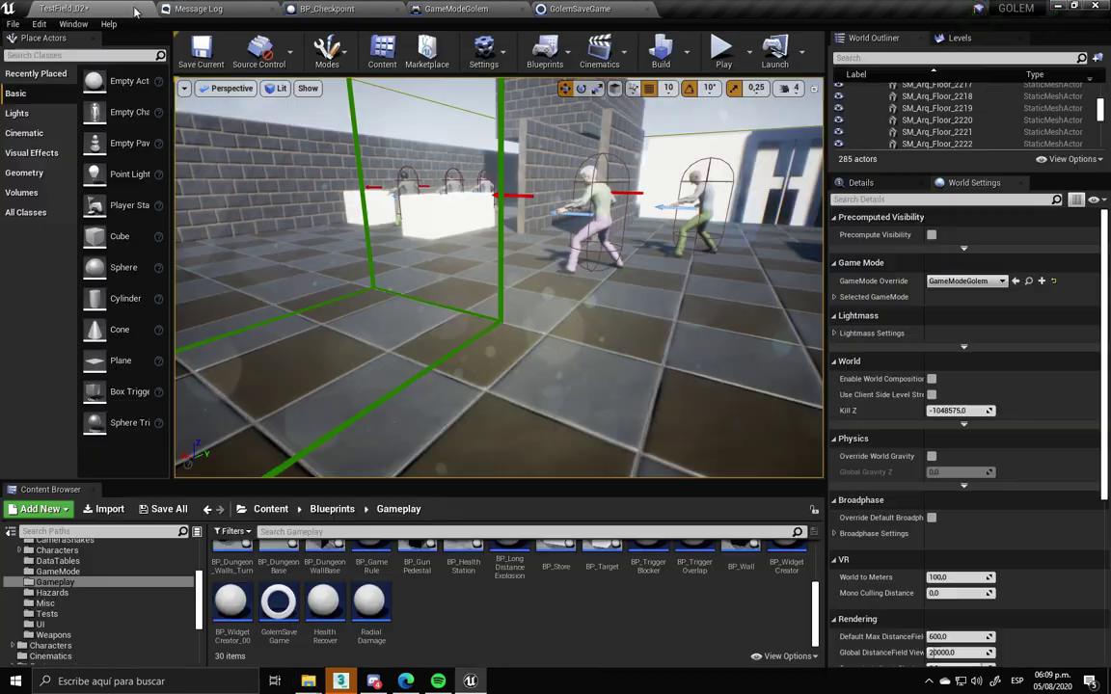
Play from a floor spot to the checkpoint, seeing indices 5 and 4 printed, then stop
{"action": "right_click", "coordinate": [636, 357]}
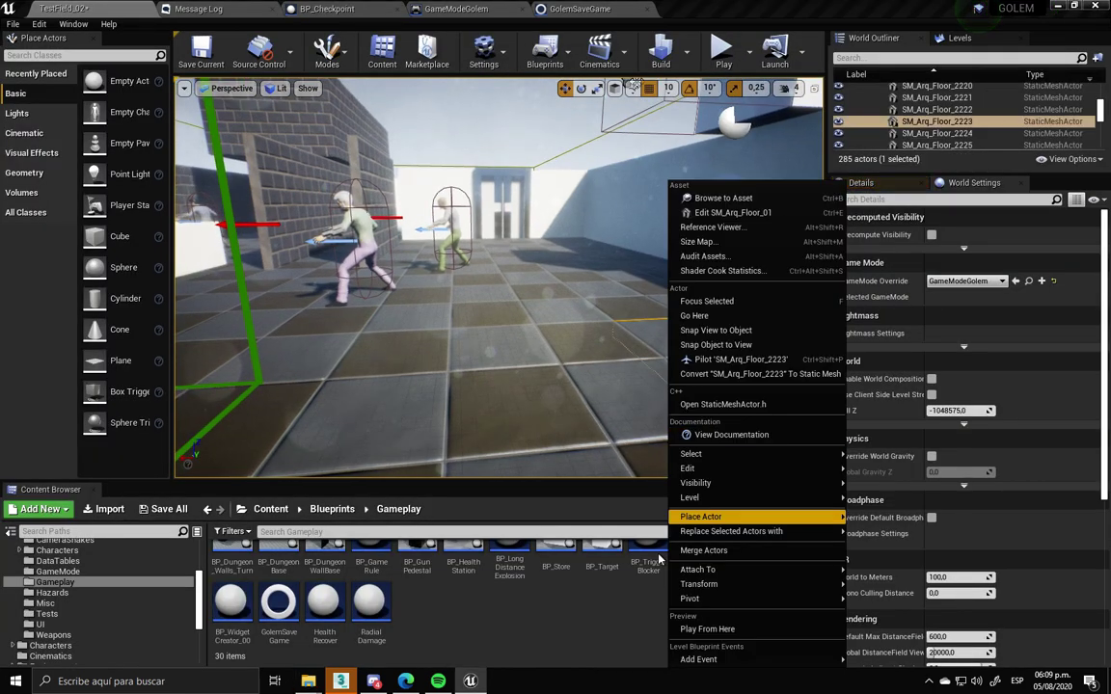
{"action": "left_click", "coordinate": [665, 629]}
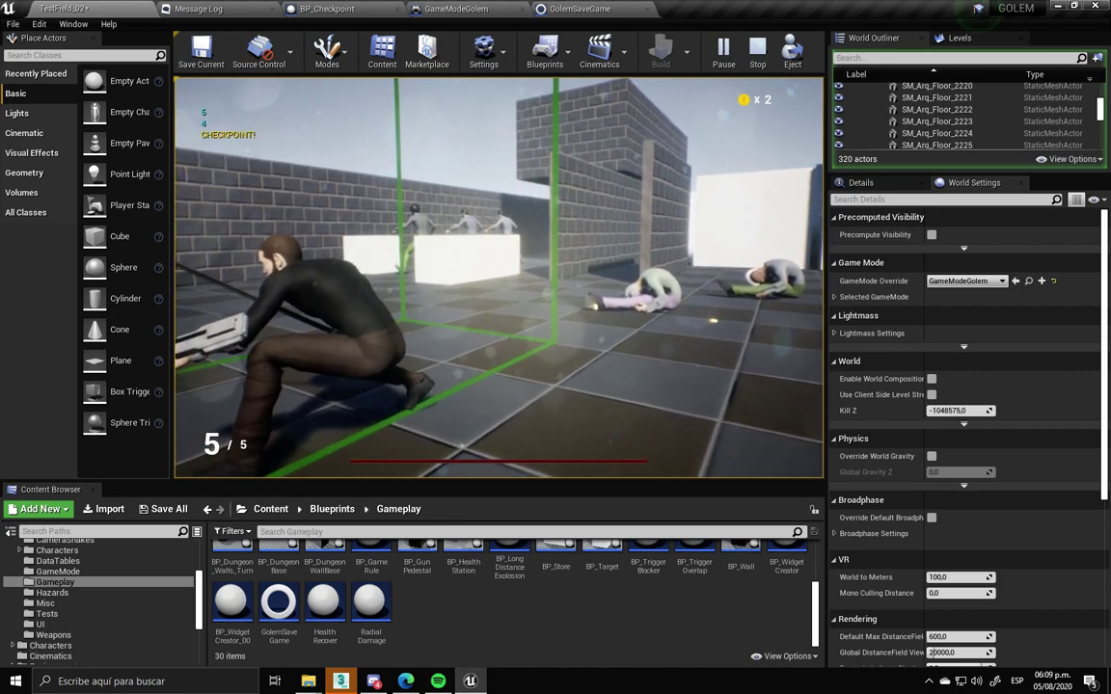
{"action": "key", "text": "Escape"}
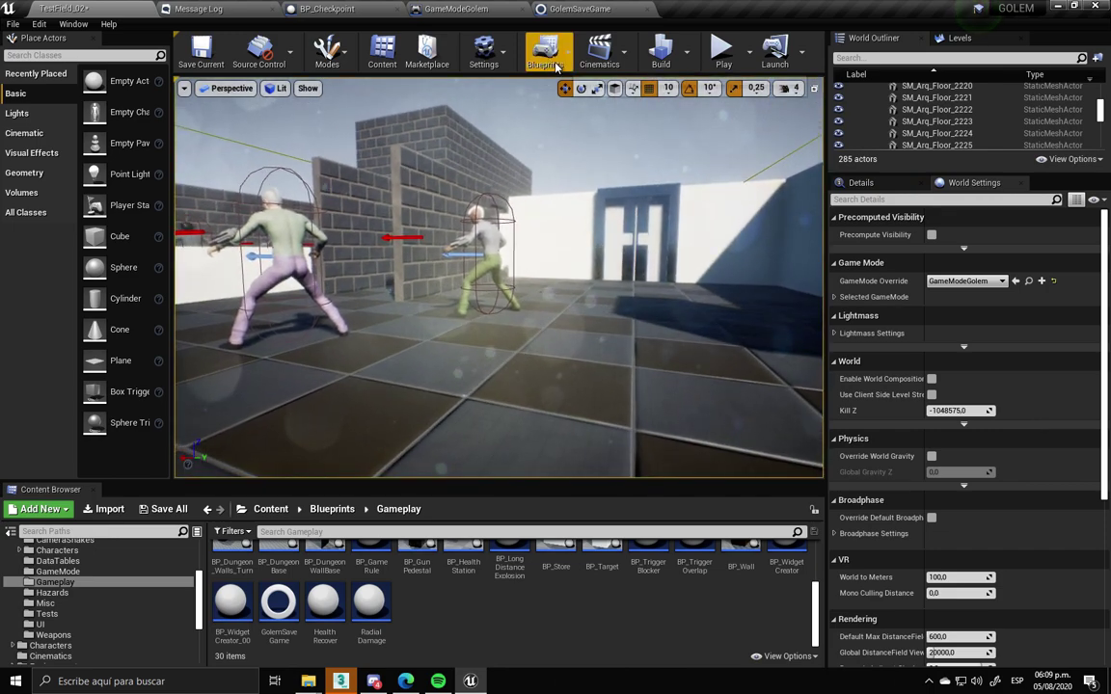
{"action": "left_click", "coordinate": [575, 10]}
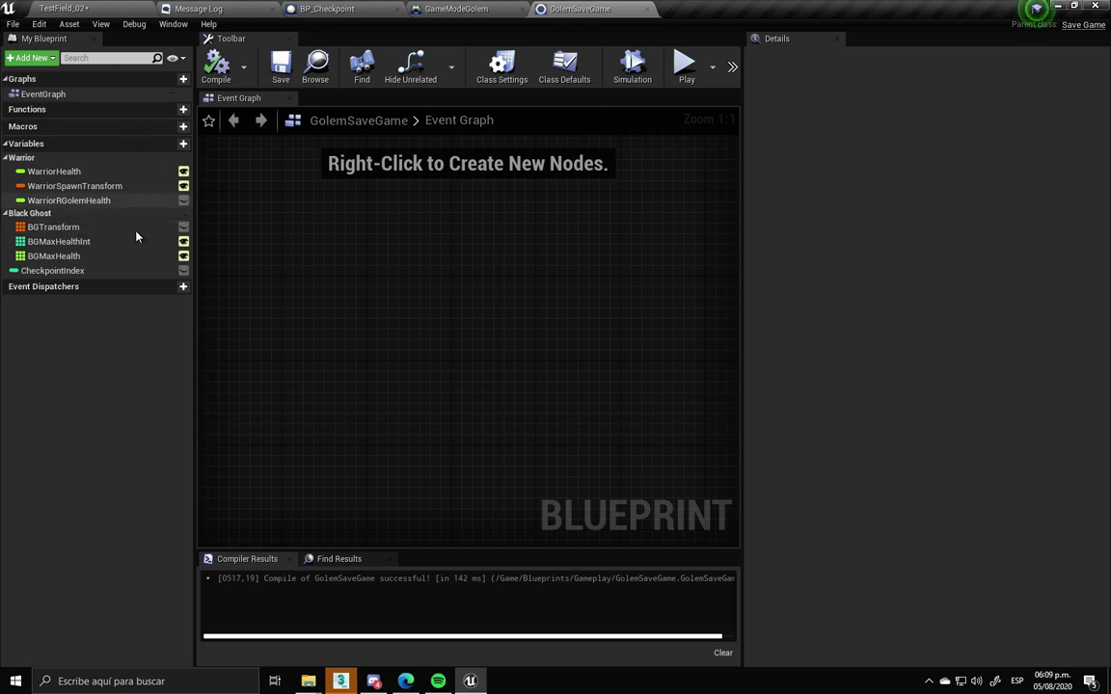
Add an Integer variable named DeadEnemyIndexList to GolemSaveGame and compile
{"action": "left_click", "coordinate": [174, 145]}
{"action": "type", "text": "DeadEnemyIndexList"}
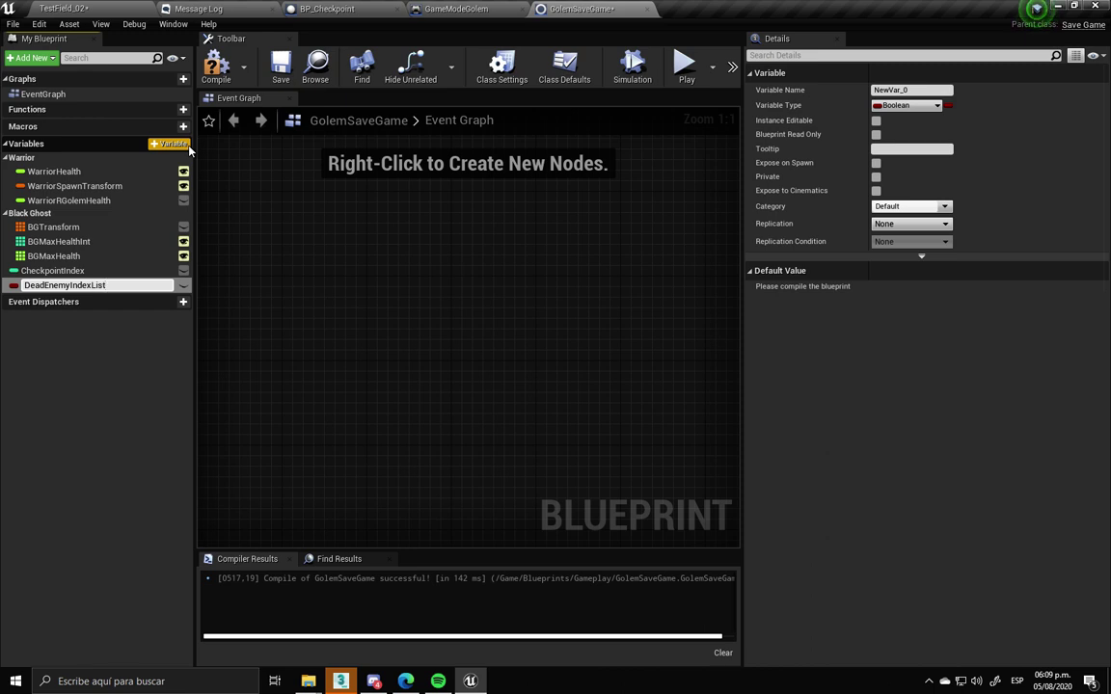
{"action": "key", "text": "Return"}
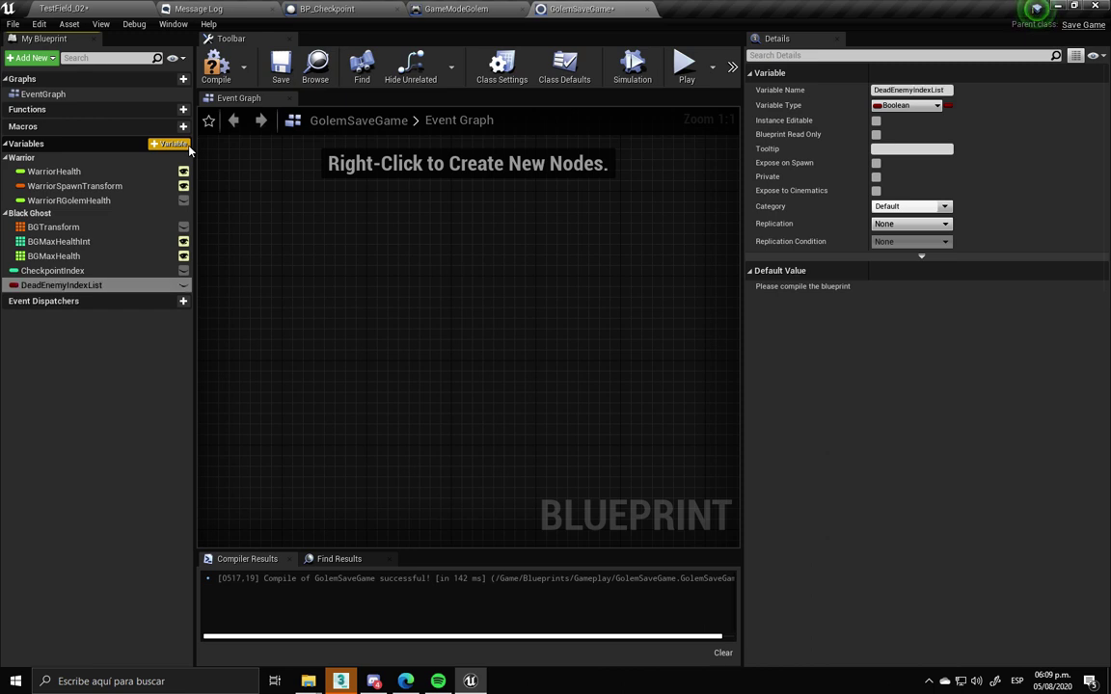
{"action": "left_click", "coordinate": [919, 107]}
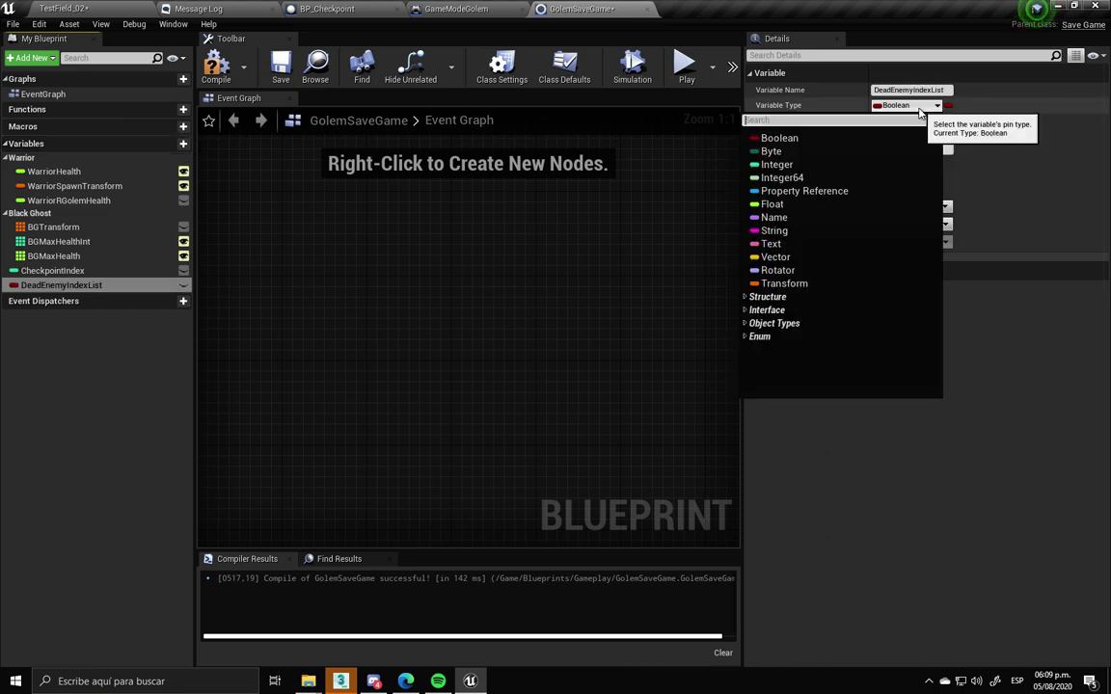
{"action": "left_click", "coordinate": [786, 165]}
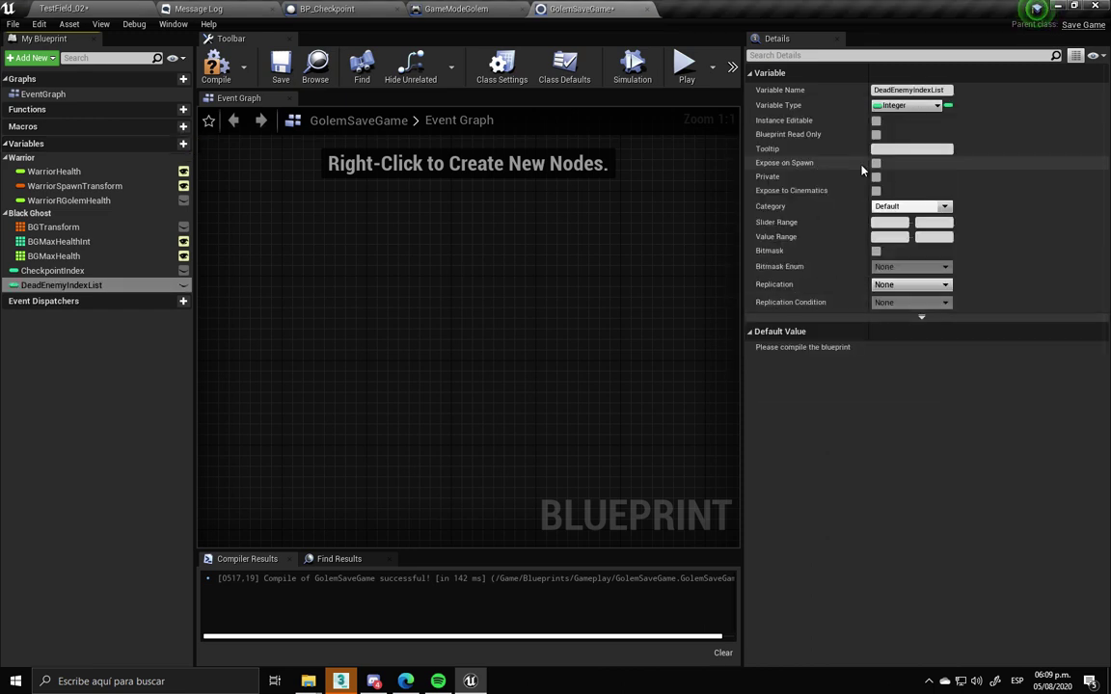
{"action": "left_click", "coordinate": [216, 67]}
Make DeadEnemyIndexList an integer array, recompile, and return to BP_Checkpoint
{"action": "left_click", "coordinate": [950, 105]}
{"action": "left_click", "coordinate": [957, 142]}
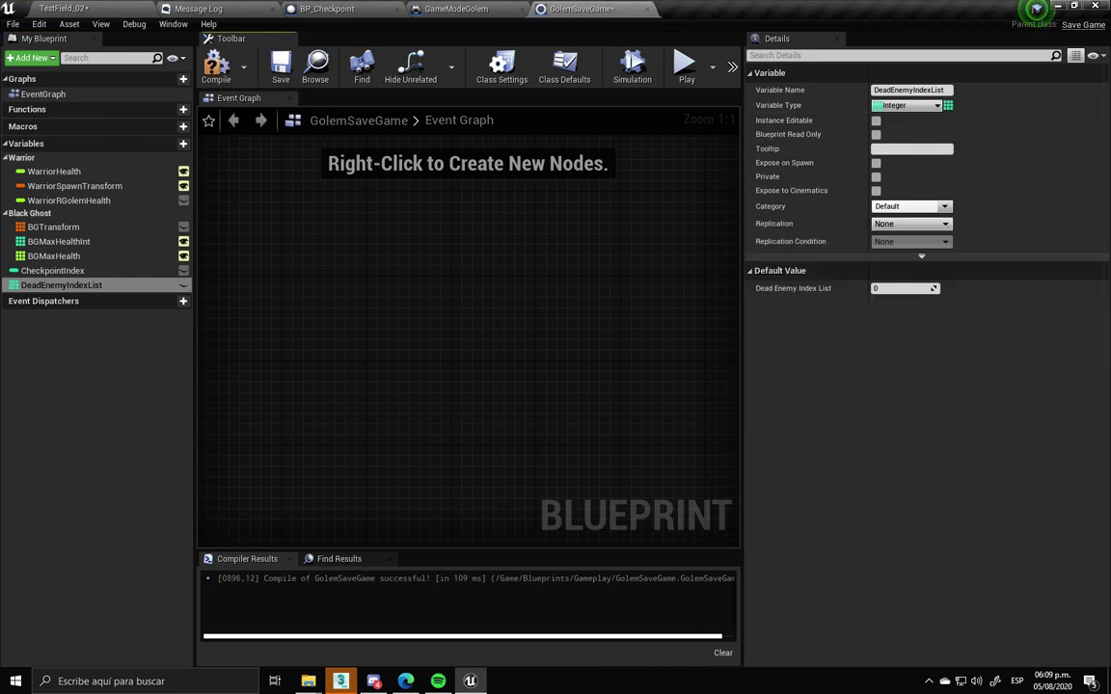
{"action": "left_click", "coordinate": [218, 67]}
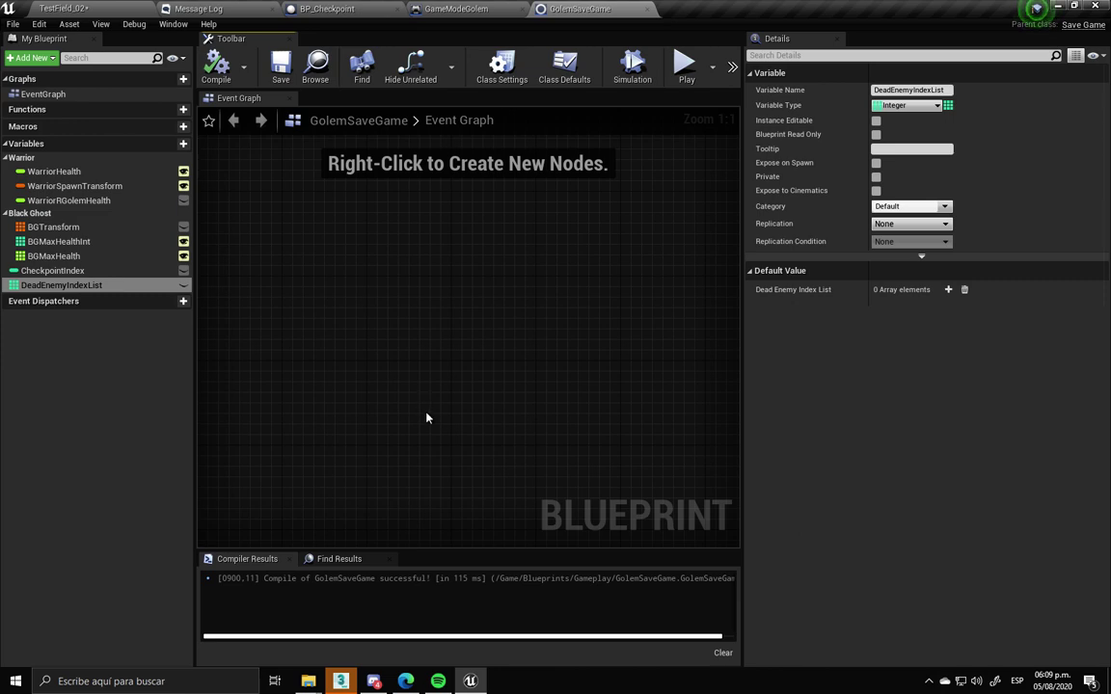
{"action": "left_click", "coordinate": [496, 10]}
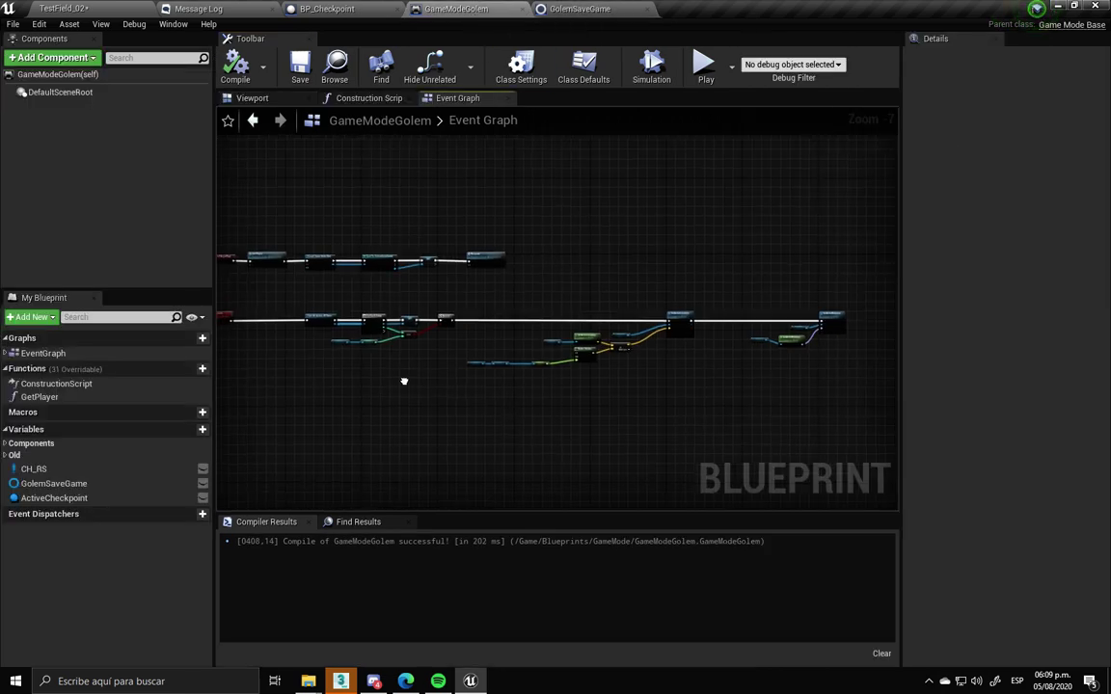
{"action": "left_click", "coordinate": [318, 8]}
Delete the index-to-string conversion and Print String nodes after the Branch
{"action": "scroll", "coordinate": [508, 377], "scroll_direction": "down", "scroll_amount": 5}
{"action": "scroll", "coordinate": [521, 359], "scroll_direction": "up", "scroll_amount": 5}
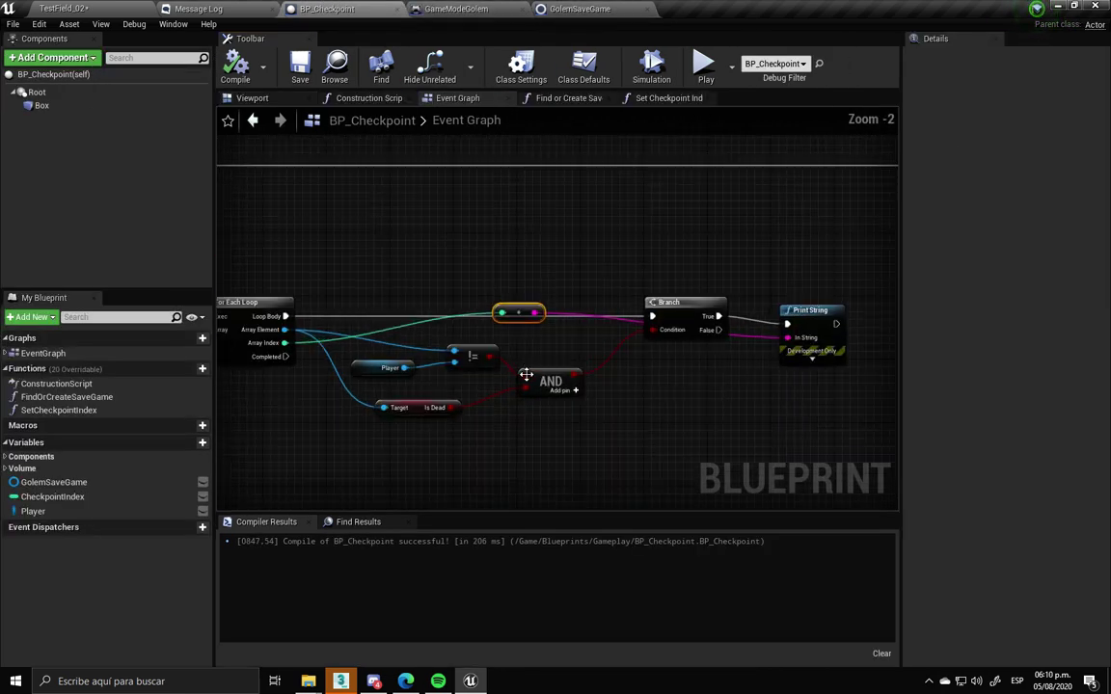
{"action": "key", "text": "Delete"}
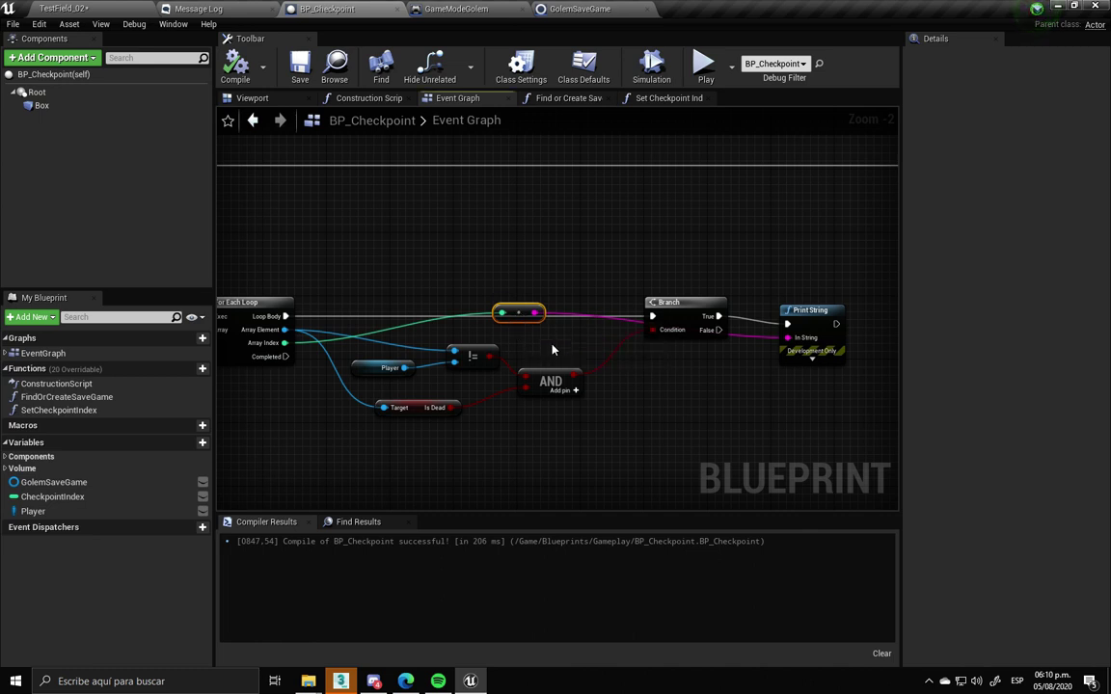
{"action": "left_click", "coordinate": [810, 311]}
{"action": "key", "text": "Delete"}
Copy and paste a second Golem Save Game getter near the loop nodes
{"action": "right_click_drag", "start_coordinate": [486, 451], "coordinate": [521, 412]}
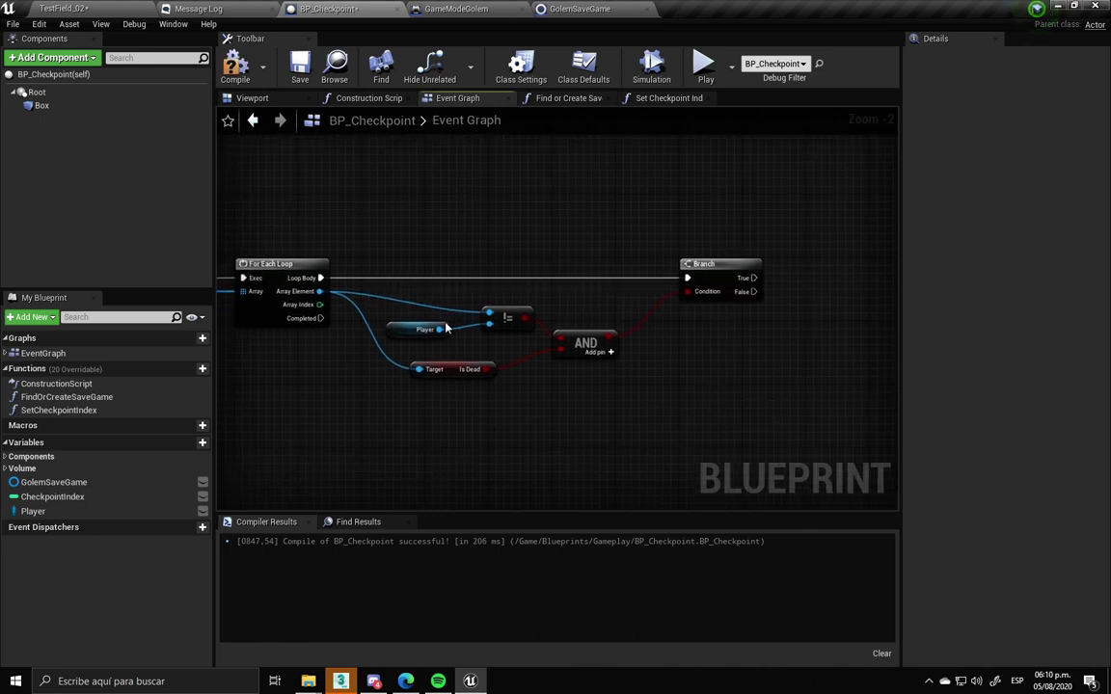
{"action": "right_click_drag", "start_coordinate": [690, 425], "coordinate": [711, 422]}
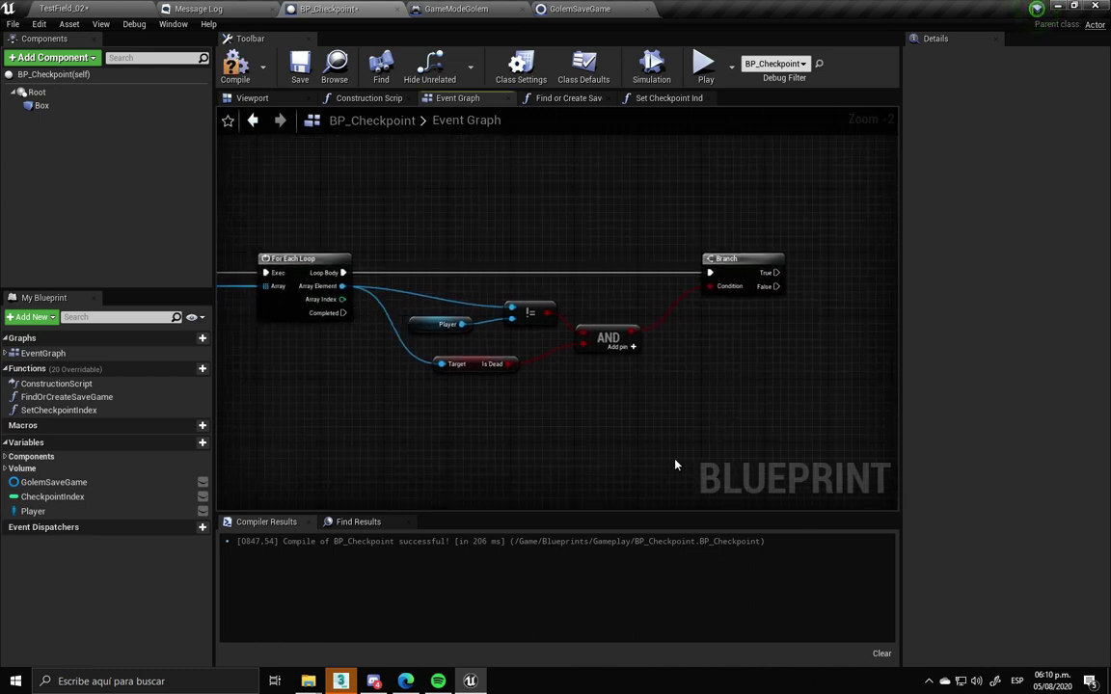
{"action": "scroll", "coordinate": [661, 466], "scroll_direction": "down", "scroll_amount": 5}
{"action": "right_click_drag", "start_coordinate": [598, 447], "coordinate": [612, 414]}
{"action": "scroll", "coordinate": [424, 355], "scroll_direction": "up", "scroll_amount": 5}
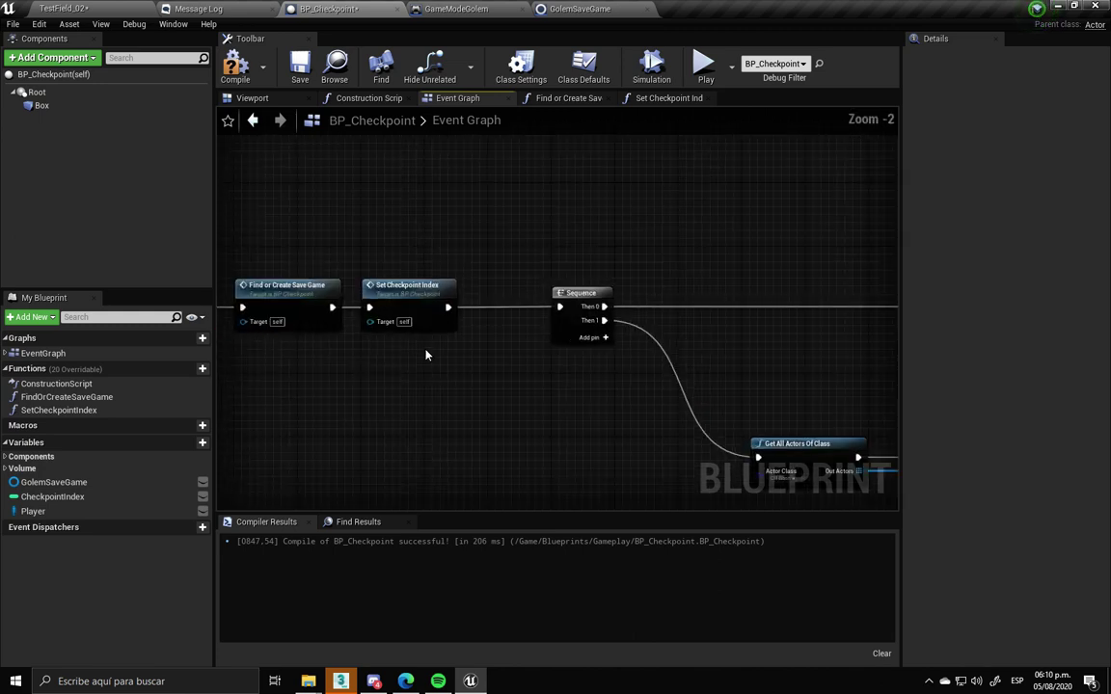
{"action": "scroll", "coordinate": [435, 358], "scroll_direction": "down", "scroll_amount": 5}
{"action": "scroll", "coordinate": [675, 342], "scroll_direction": "up", "scroll_amount": 4}
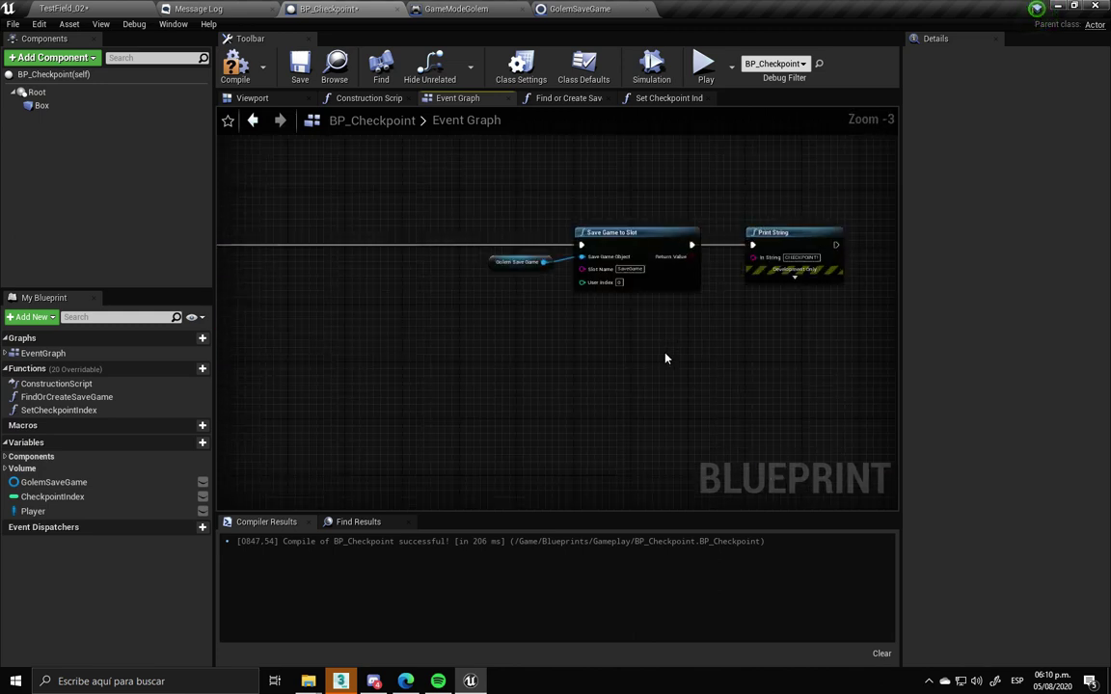
{"action": "left_click", "coordinate": [519, 262]}
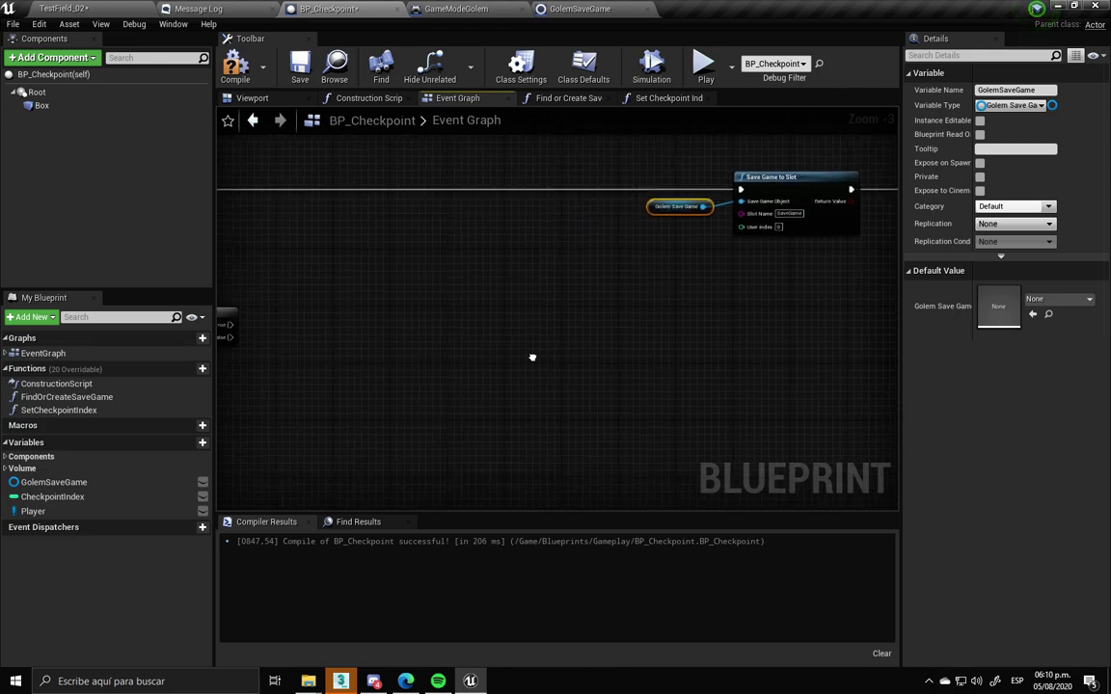
{"action": "key", "text": "ctrl+c"}
{"action": "key", "text": "ctrl+v"}
From the new getter, create Get Dead Enemy Index List and an array Add node
{"action": "mouse_move", "coordinate": [472, 436]}
{"action": "left_mouse_down"}
{"action": "mouse_move", "coordinate": [430, 362]}
{"action": "mouse_move", "coordinate": [551, 353]}
{"action": "left_mouse_up"}
{"action": "type", "text": "inde"}
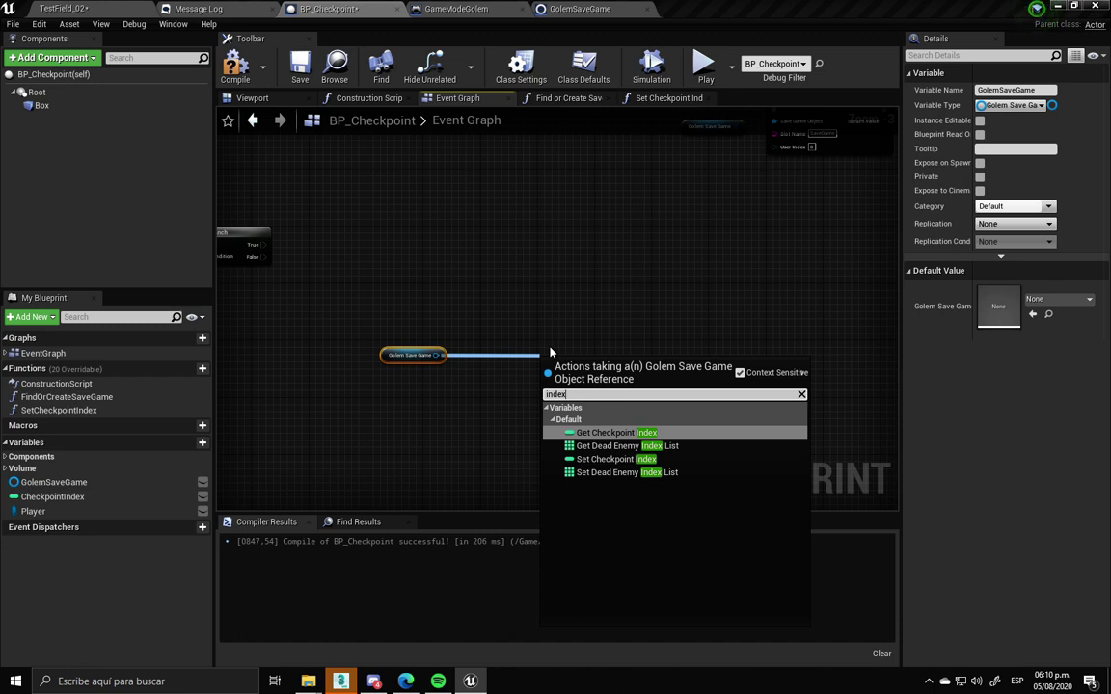
{"action": "key", "text": "Down"}
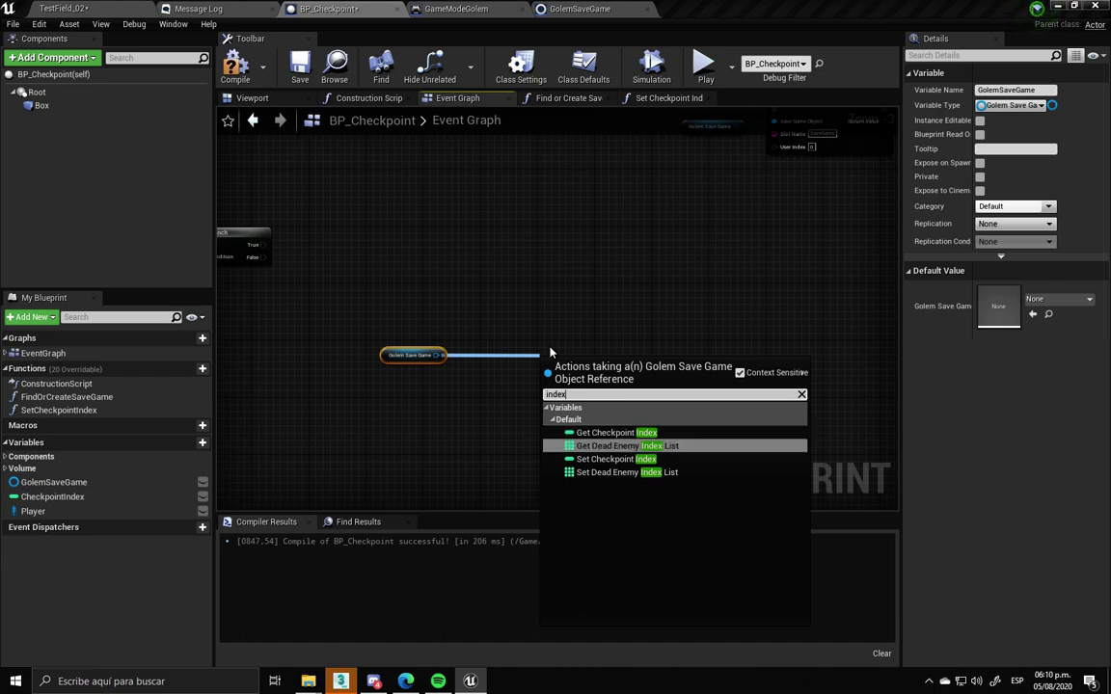
{"action": "key", "text": "Return"}
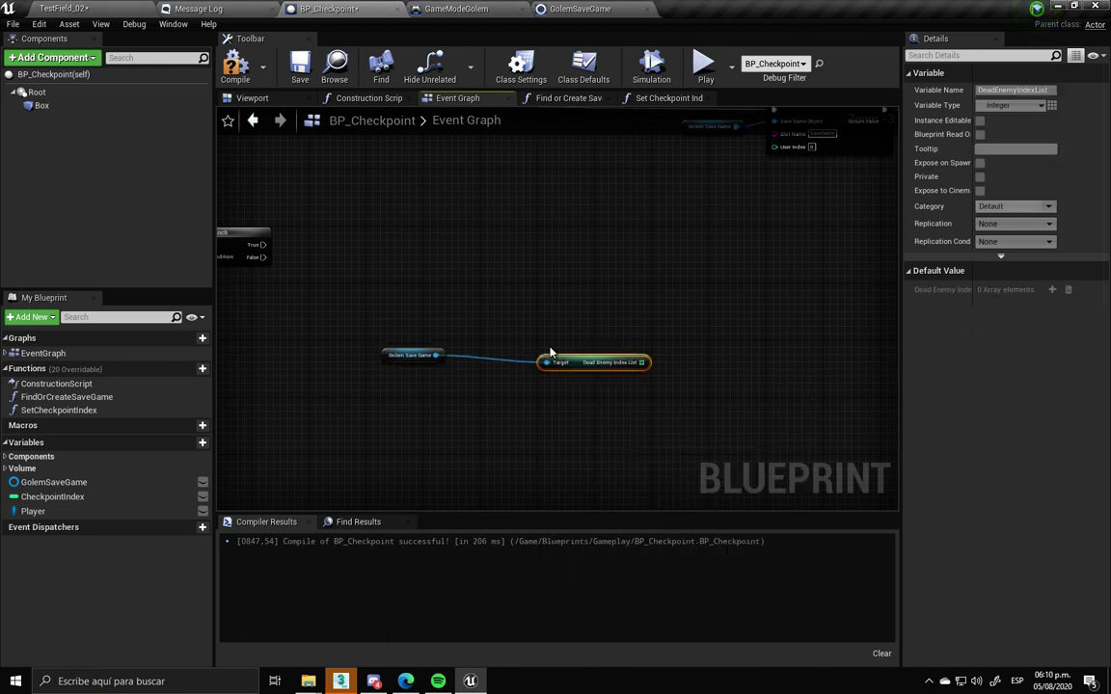
{"action": "mouse_move", "coordinate": [585, 367]}
{"action": "left_mouse_down"}
{"action": "mouse_move", "coordinate": [524, 357]}
{"action": "mouse_move", "coordinate": [641, 419]}
{"action": "left_mouse_up"}
{"action": "type", "text": "add"}
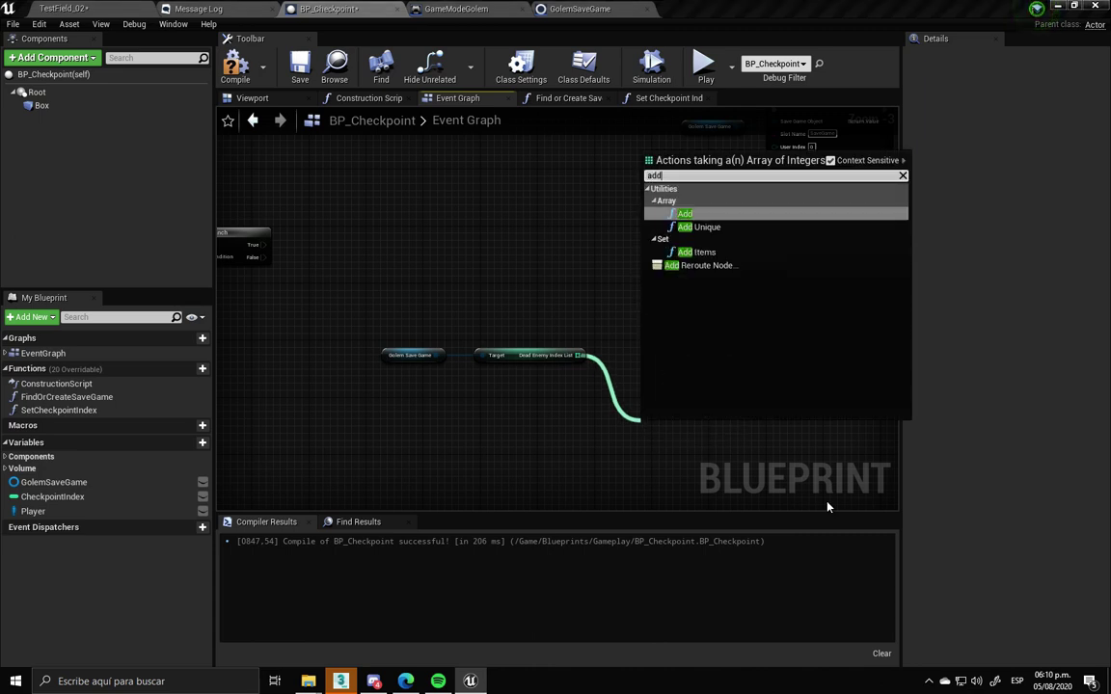
{"action": "key", "text": "Return"}
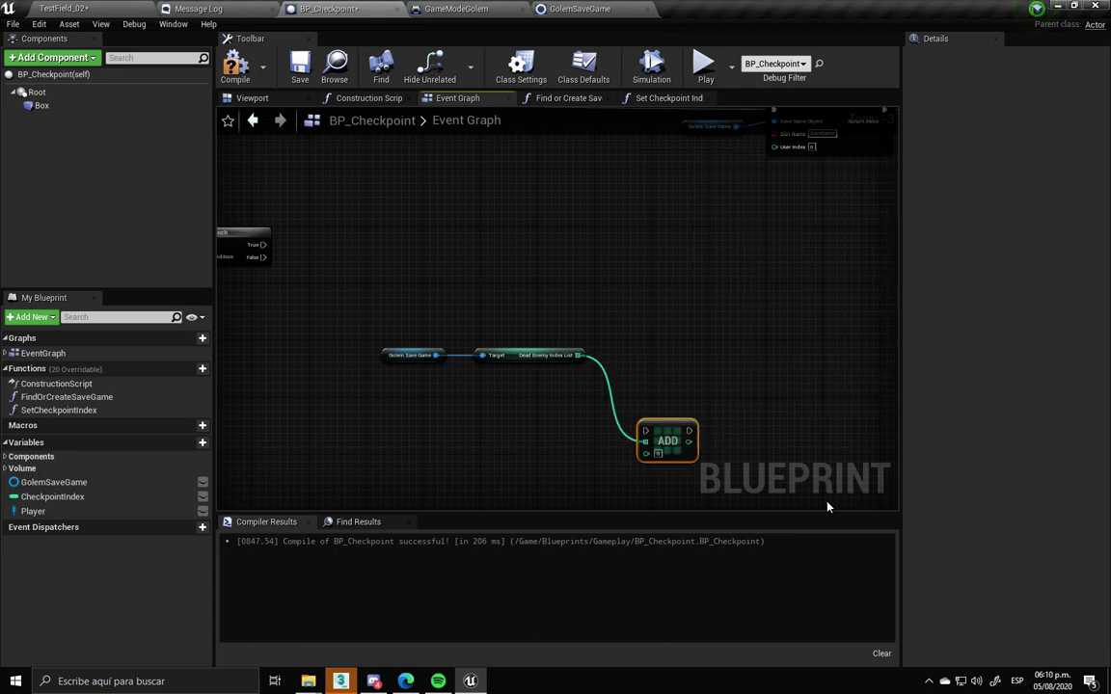
Wire the For Each Loop's Array Index into the Add node and tidy its position
{"action": "key", "text": "ctrl+a"}
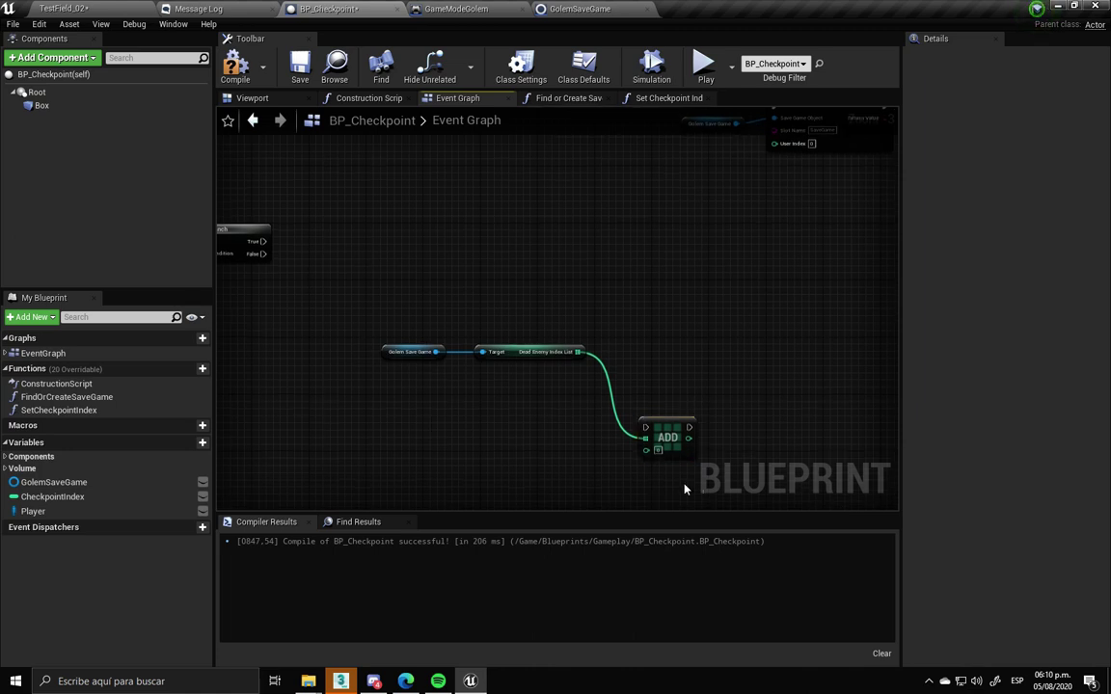
{"action": "right_click", "coordinate": [629, 435]}
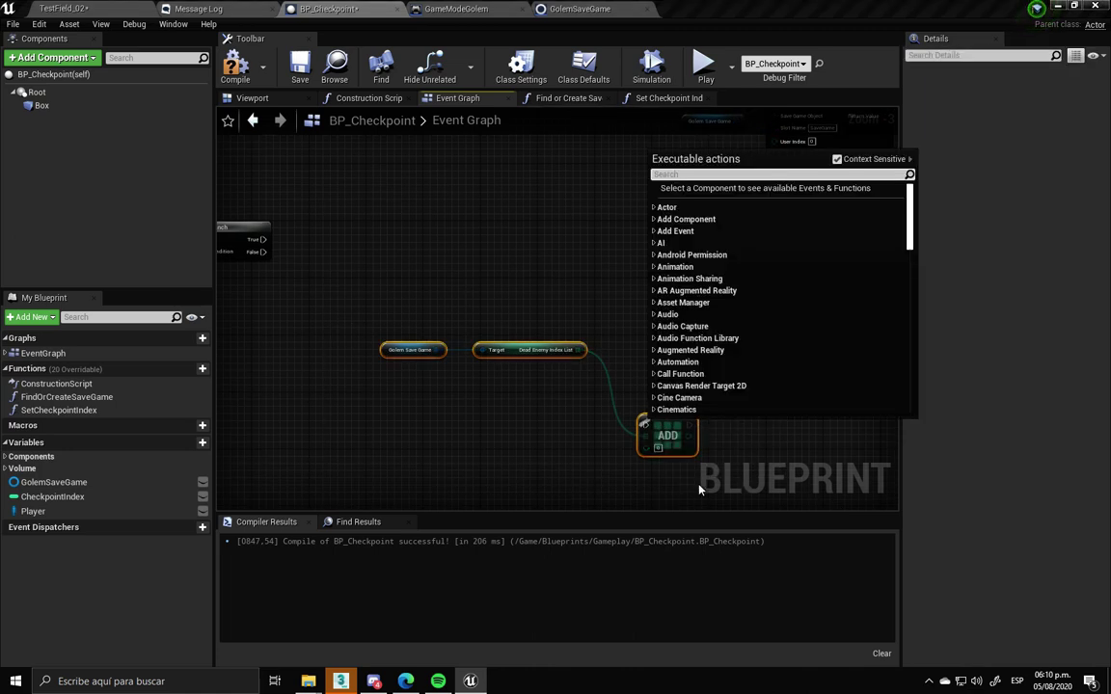
{"action": "left_click_drag", "start_coordinate": [720, 472], "coordinate": [305, 310]}
{"action": "right_click_drag", "start_coordinate": [304, 309], "coordinate": [602, 354]}
{"action": "scroll", "coordinate": [559, 415], "scroll_direction": "down", "scroll_amount": 2}
{"action": "scroll", "coordinate": [426, 303], "scroll_direction": "up", "scroll_amount": 2}
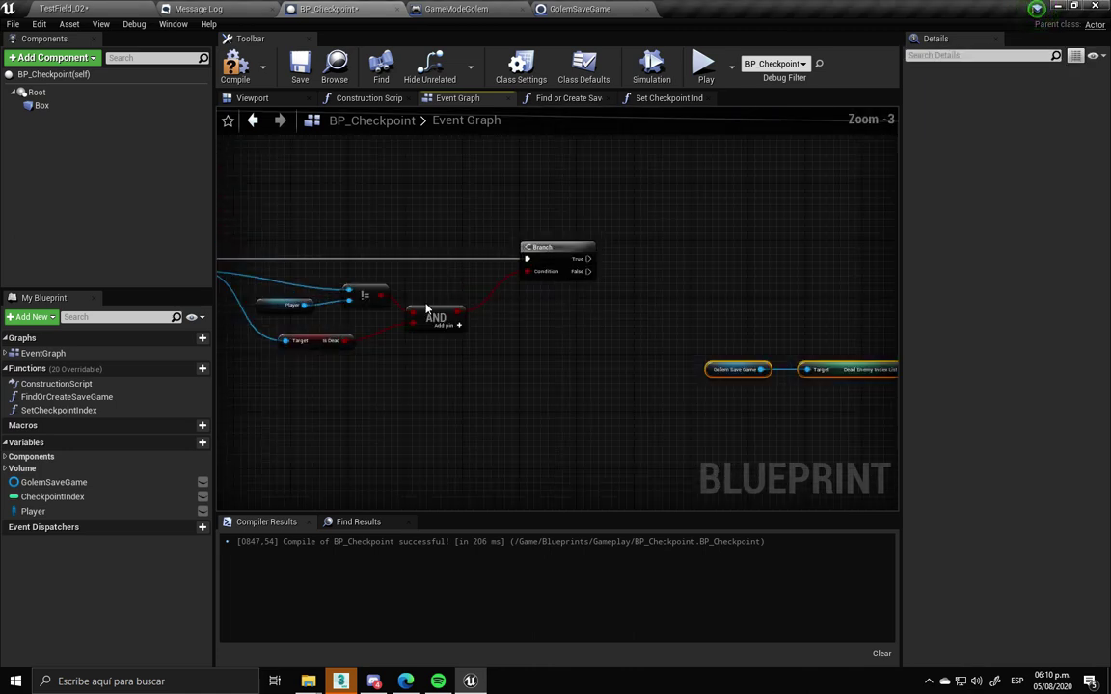
{"action": "right_click_drag", "start_coordinate": [426, 303], "coordinate": [536, 277]}
{"action": "left_click_drag", "start_coordinate": [294, 249], "coordinate": [579, 436]}
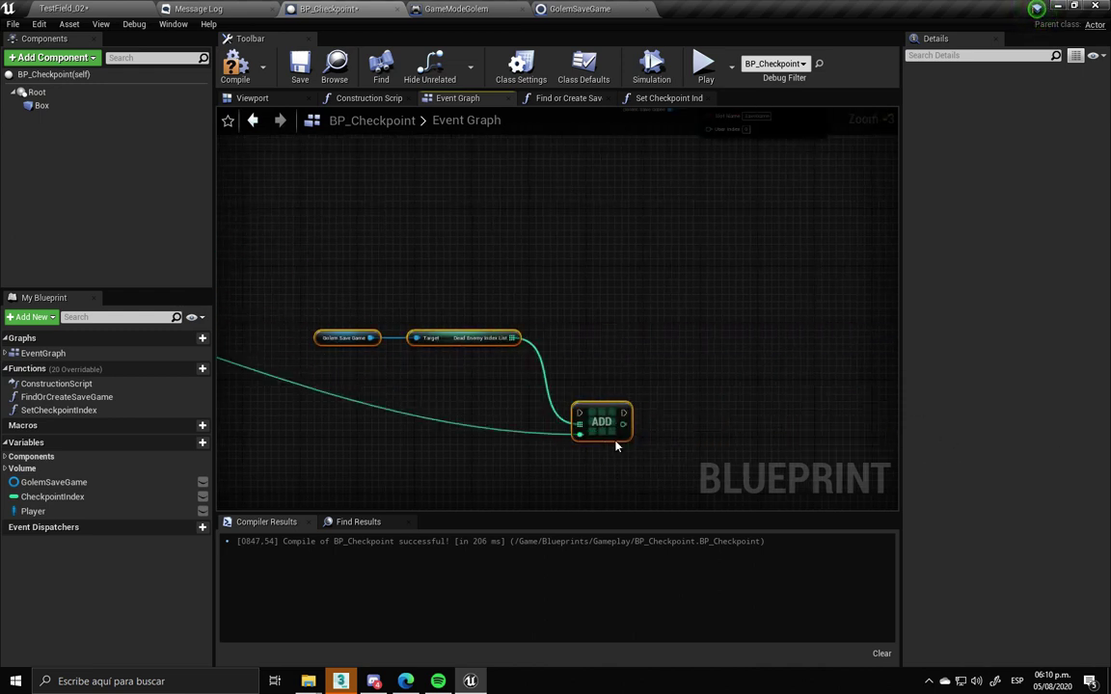
{"action": "scroll", "coordinate": [560, 390], "scroll_direction": "down", "scroll_amount": 2}
{"action": "right_click_drag", "start_coordinate": [560, 390], "coordinate": [733, 366]}
{"action": "scroll", "coordinate": [733, 367], "scroll_direction": "up", "scroll_amount": 2}
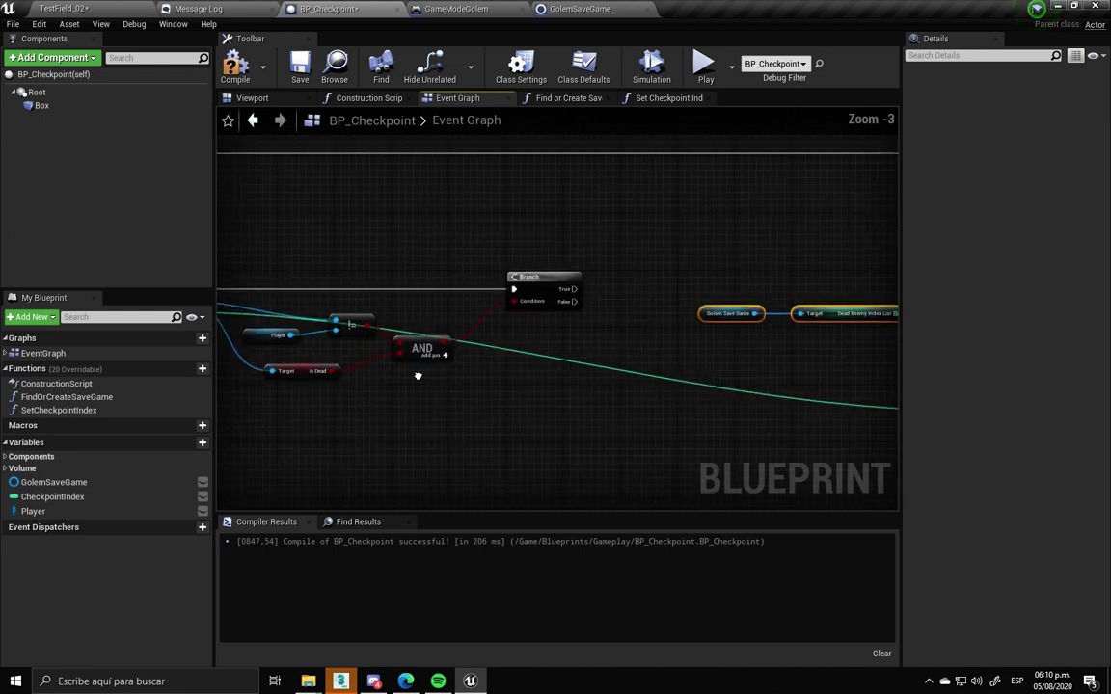
{"action": "right_click_drag", "start_coordinate": [218, 334], "coordinate": [355, 329]}
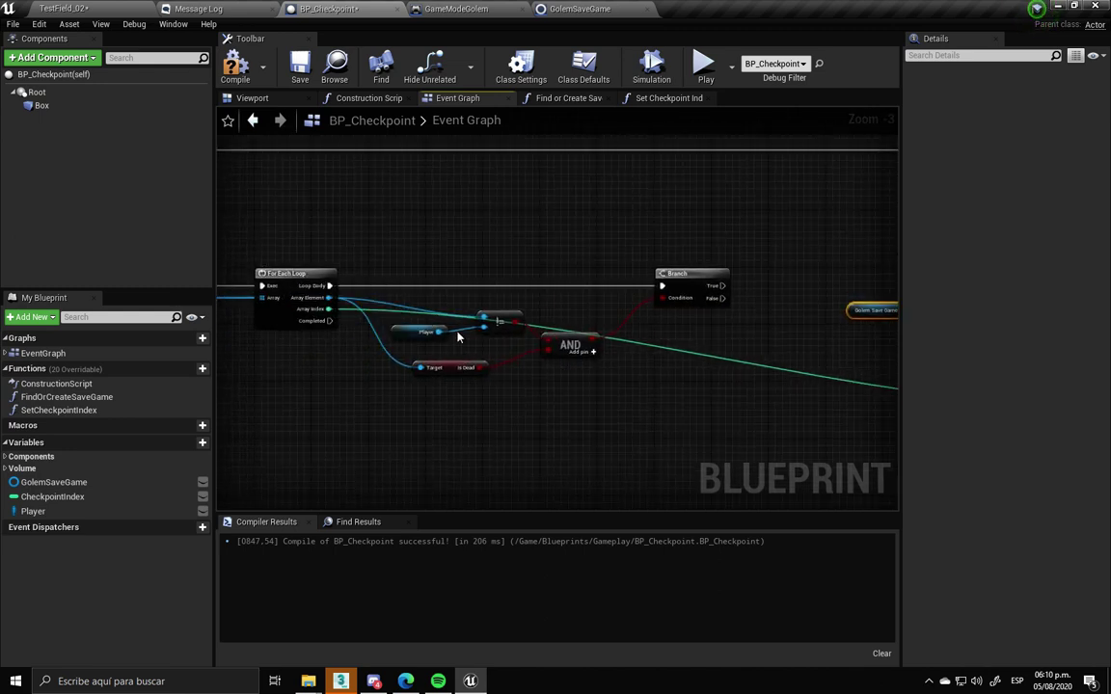
{"action": "right_click_drag", "start_coordinate": [490, 373], "coordinate": [40, 330]}
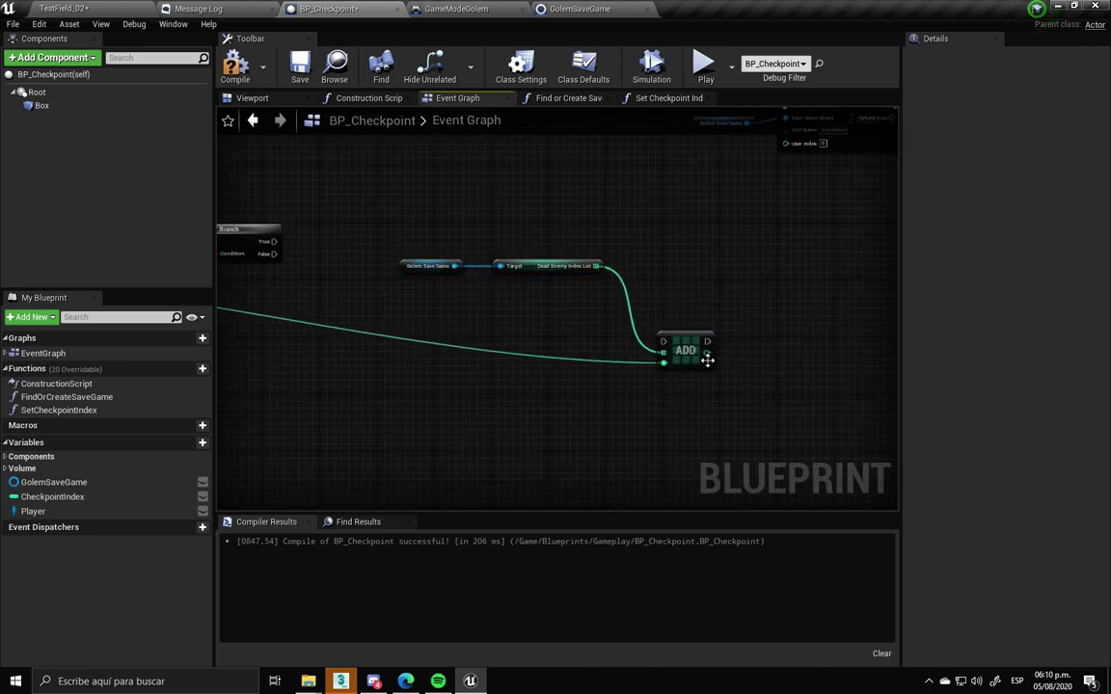
{"action": "left_click_drag", "start_coordinate": [685, 306], "coordinate": [678, 262]}
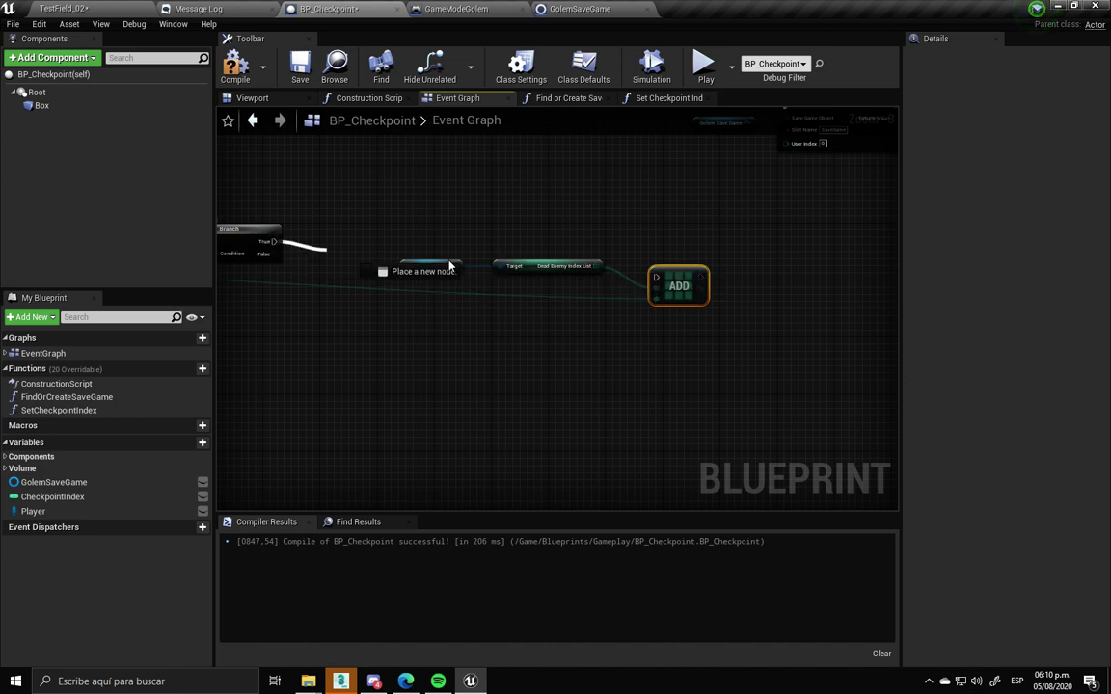
Run Add on Branch True, followed by Save Game to Slot
{"action": "left_click_drag", "start_coordinate": [279, 245], "coordinate": [657, 277]}
{"action": "right_click_drag", "start_coordinate": [696, 274], "coordinate": [536, 455]}
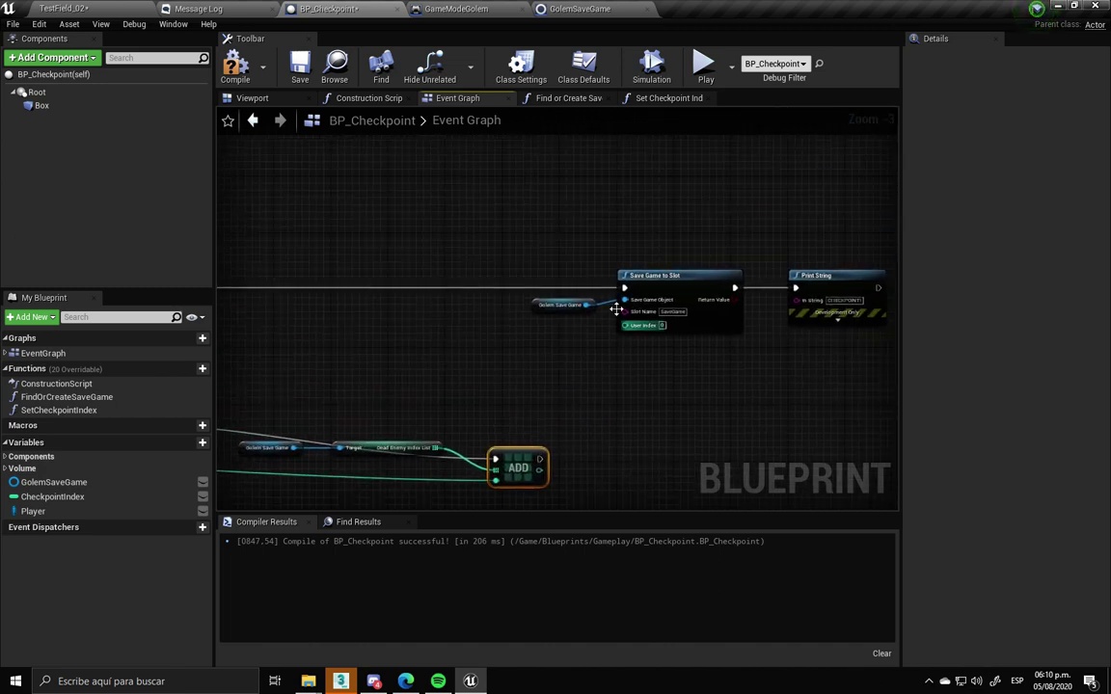
{"action": "scroll", "coordinate": [610, 364], "scroll_direction": "down", "scroll_amount": 2}
{"action": "right_click_drag", "start_coordinate": [609, 364], "coordinate": [701, 373]}
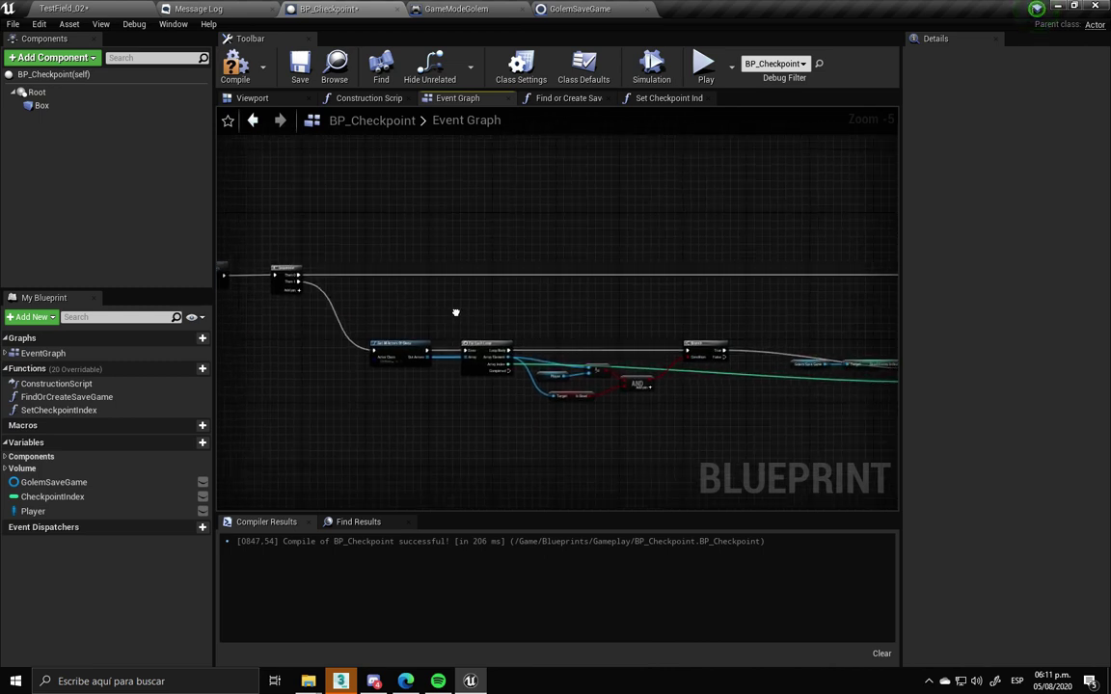
{"action": "scroll", "coordinate": [571, 359], "scroll_direction": "up", "scroll_amount": 2}
{"action": "left_click_drag", "start_coordinate": [493, 391], "coordinate": [576, 218]}
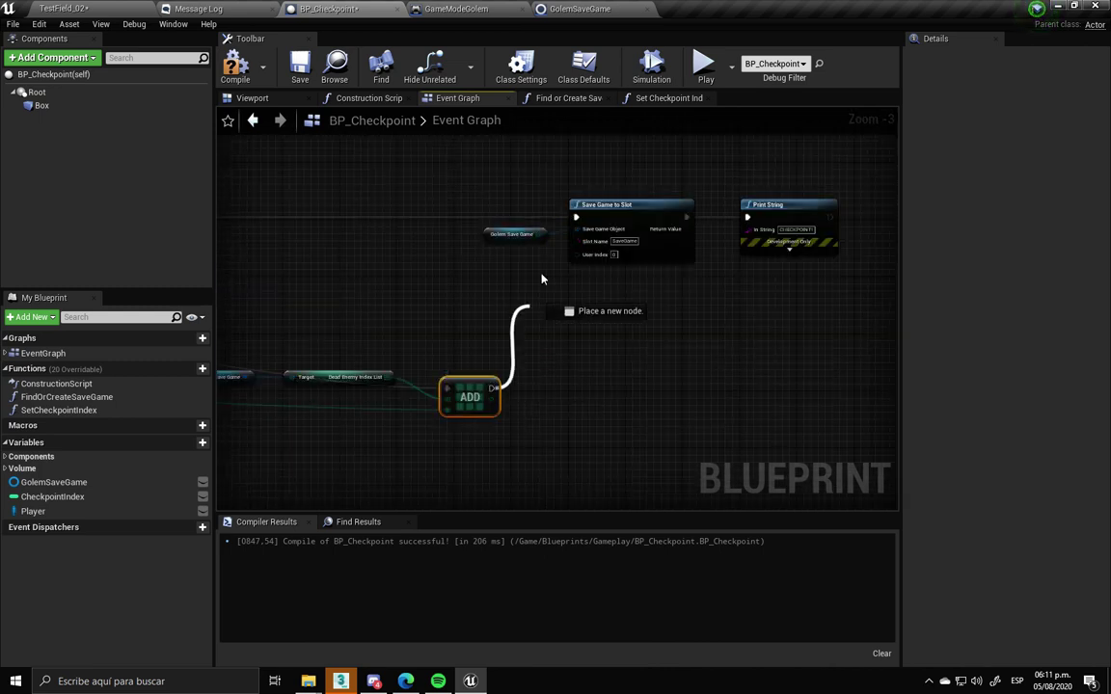
{"action": "scroll", "coordinate": [629, 310], "scroll_direction": "down", "scroll_amount": 5}
{"action": "scroll", "coordinate": [479, 312], "scroll_direction": "up", "scroll_amount": 4}
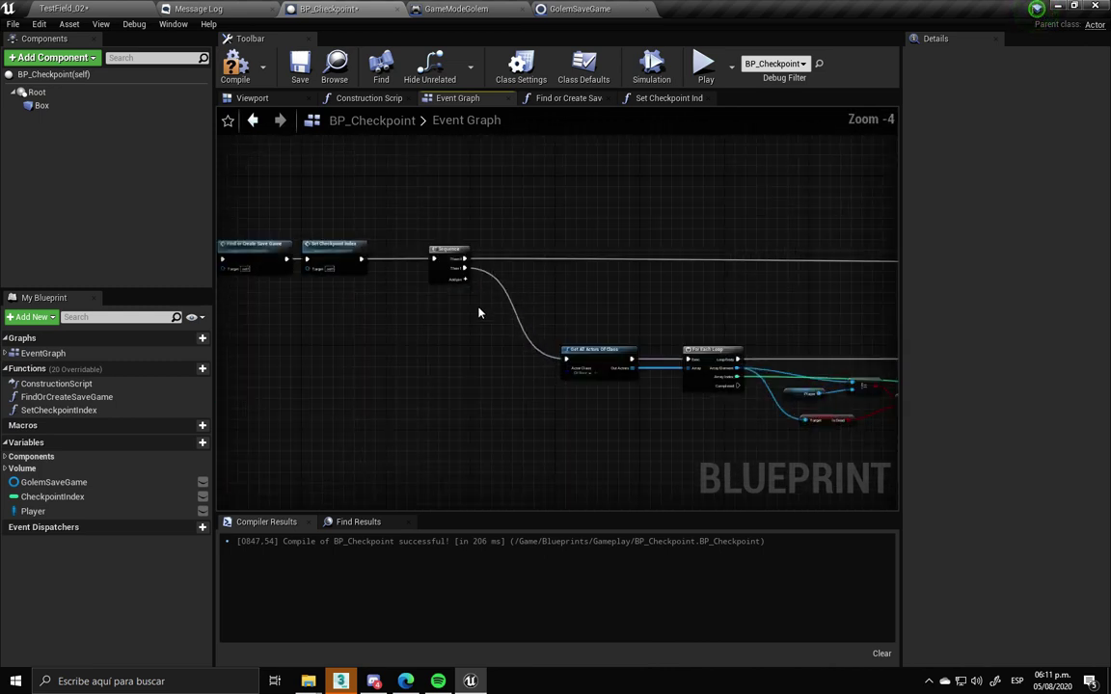
Wire Set Checkpoint Index directly to Get All Actors Of Class, delete Sequence, and nudge Add
{"action": "left_click_drag", "start_coordinate": [361, 259], "coordinate": [565, 359]}
{"action": "left_click_drag", "start_coordinate": [472, 266], "coordinate": [495, 178]}
{"action": "key", "text": "Delete"}
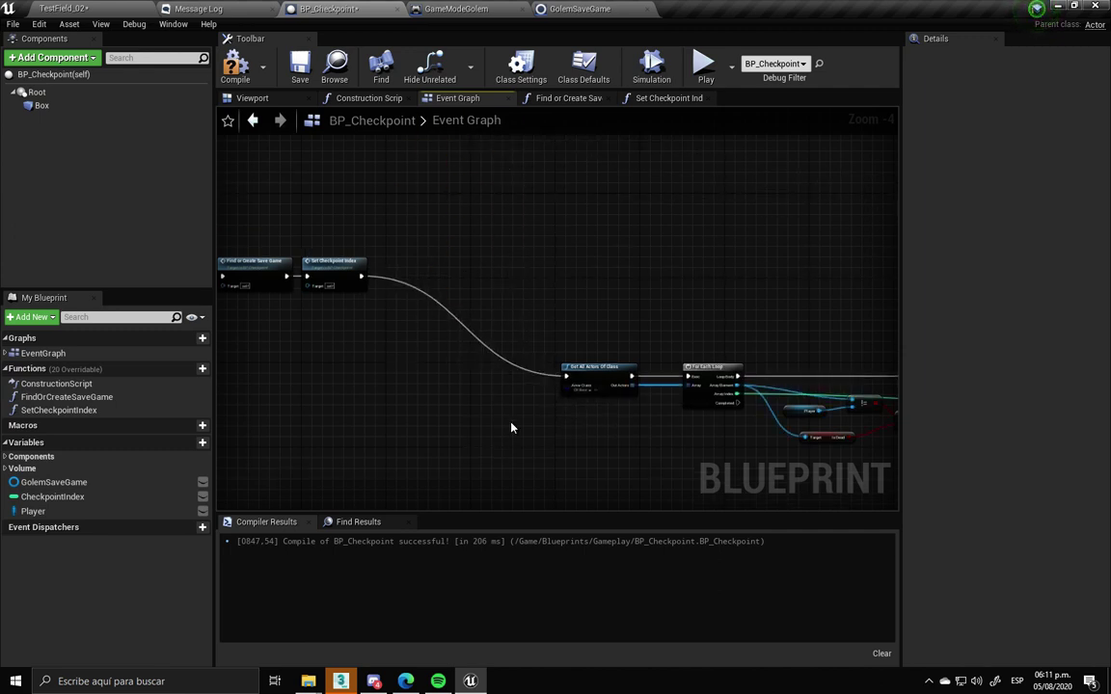
{"action": "right_click_drag", "start_coordinate": [459, 379], "coordinate": [654, 397]}
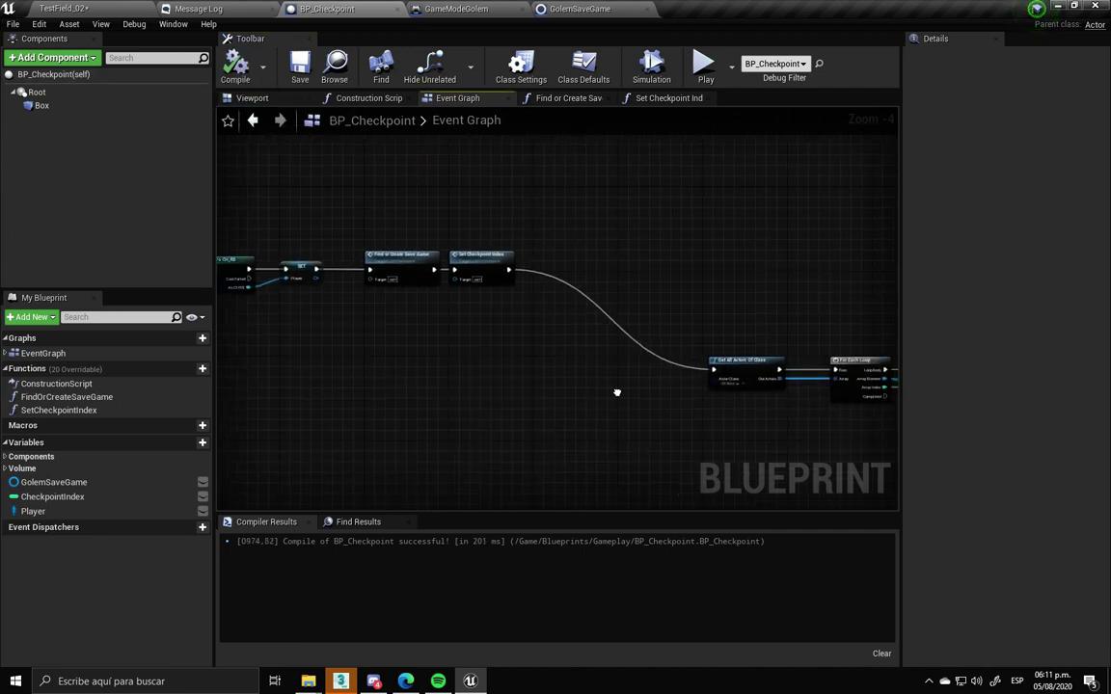
{"action": "scroll", "coordinate": [616, 389], "scroll_direction": "up", "scroll_amount": 2}
{"action": "scroll", "coordinate": [540, 366], "scroll_direction": "down", "scroll_amount": 1}
{"action": "scroll", "coordinate": [518, 343], "scroll_direction": "down", "scroll_amount": 2}
{"action": "scroll", "coordinate": [518, 342], "scroll_direction": "up", "scroll_amount": 2}
{"action": "right_click_drag", "start_coordinate": [391, 298], "coordinate": [622, 414]}
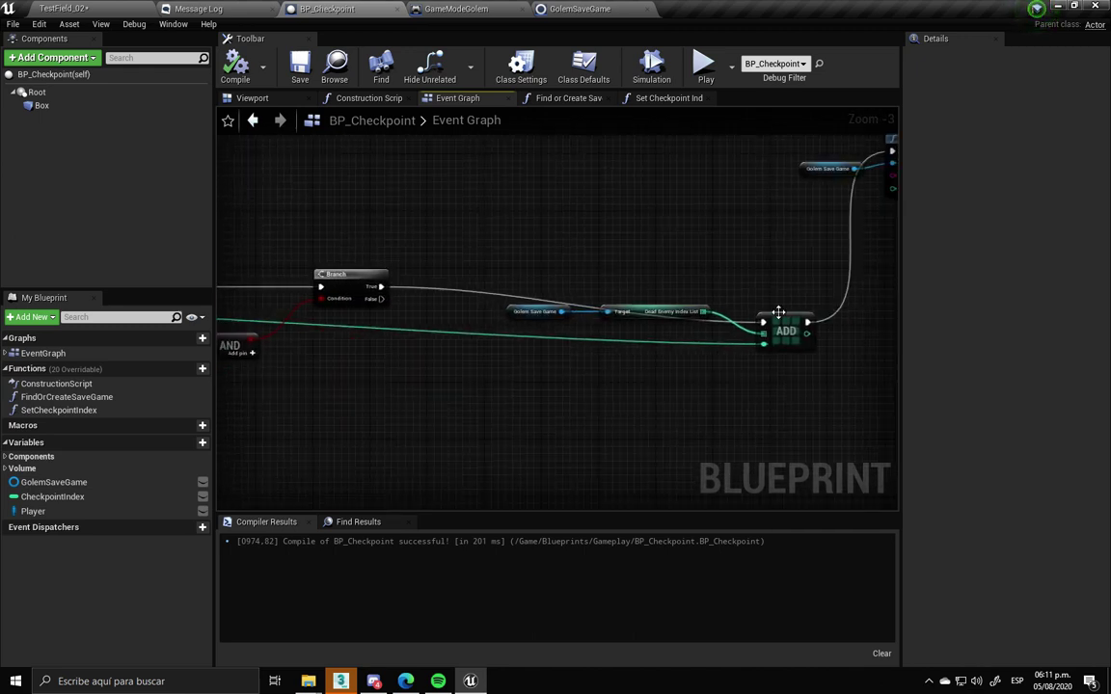
{"action": "left_click_drag", "start_coordinate": [778, 313], "coordinate": [785, 291]}
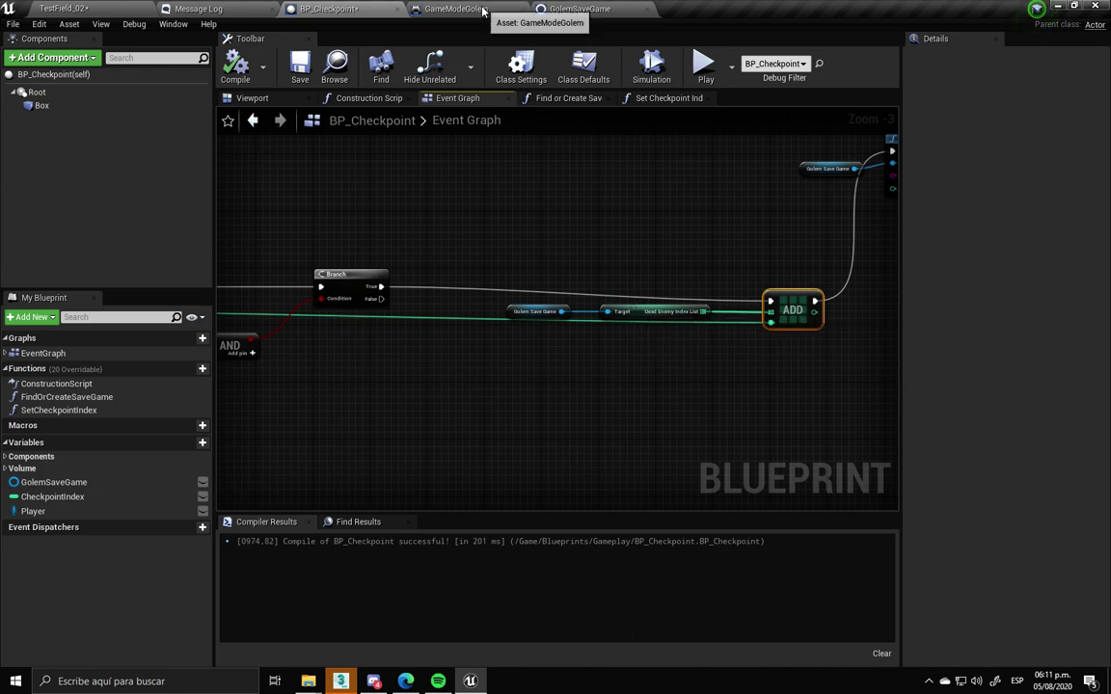
Recompile GolemSaveGame and collapse its Warrior and Black Ghost variable groups
{"action": "left_click", "coordinate": [456, 8]}
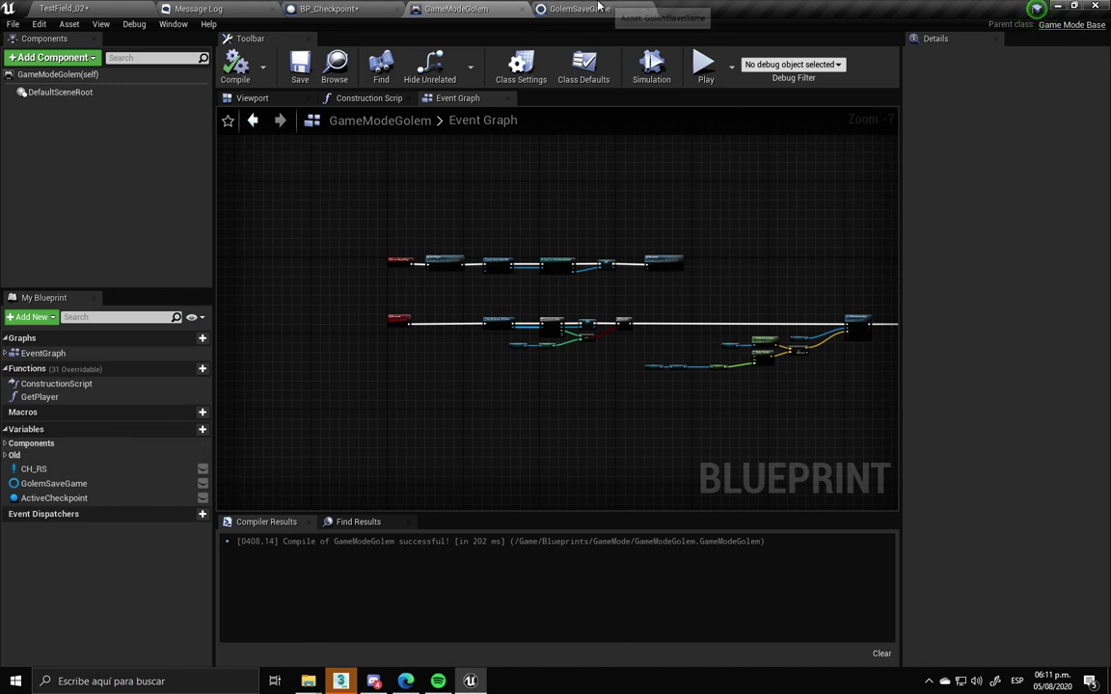
{"action": "left_click", "coordinate": [599, 7]}
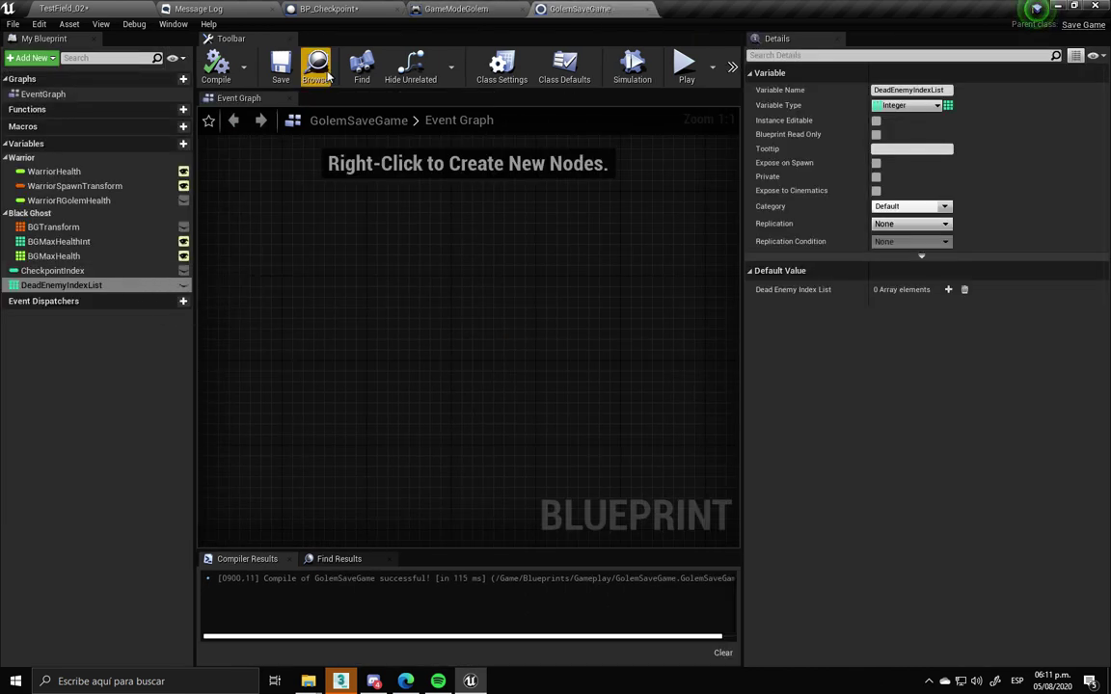
{"action": "left_click", "coordinate": [220, 71]}
{"action": "left_click", "coordinate": [7, 213]}
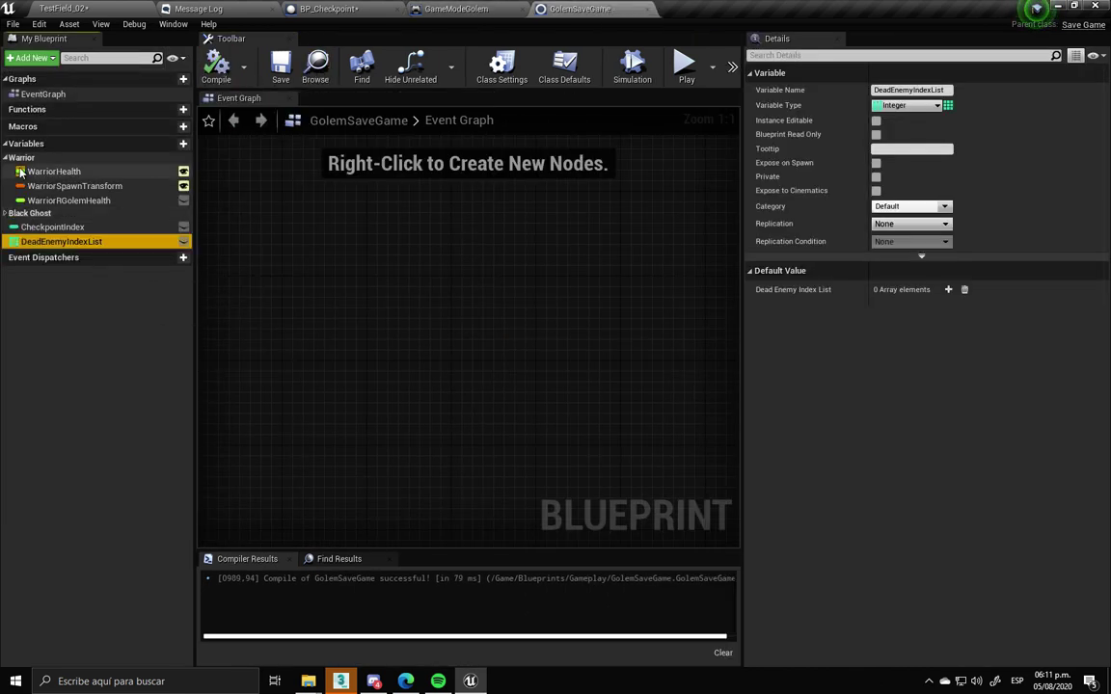
{"action": "left_click", "coordinate": [6, 157]}
{"action": "left_click", "coordinate": [85, 303]}
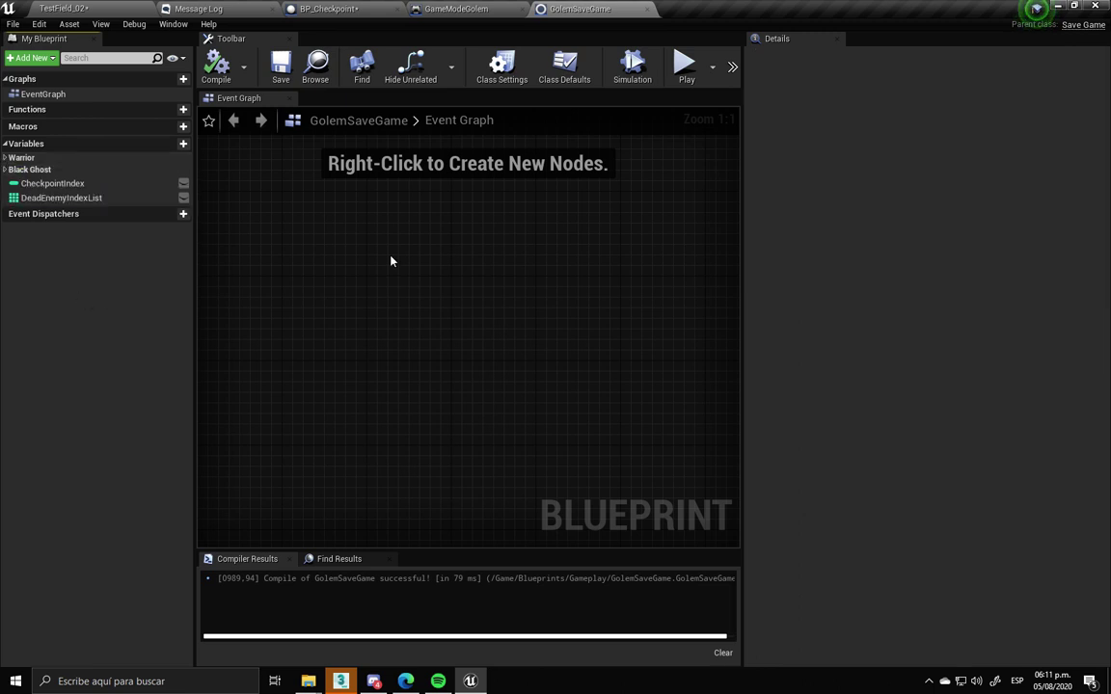
Check BP_Checkpoint again, then return to the GameModeGolem event graph
{"action": "left_click", "coordinate": [457, 9]}
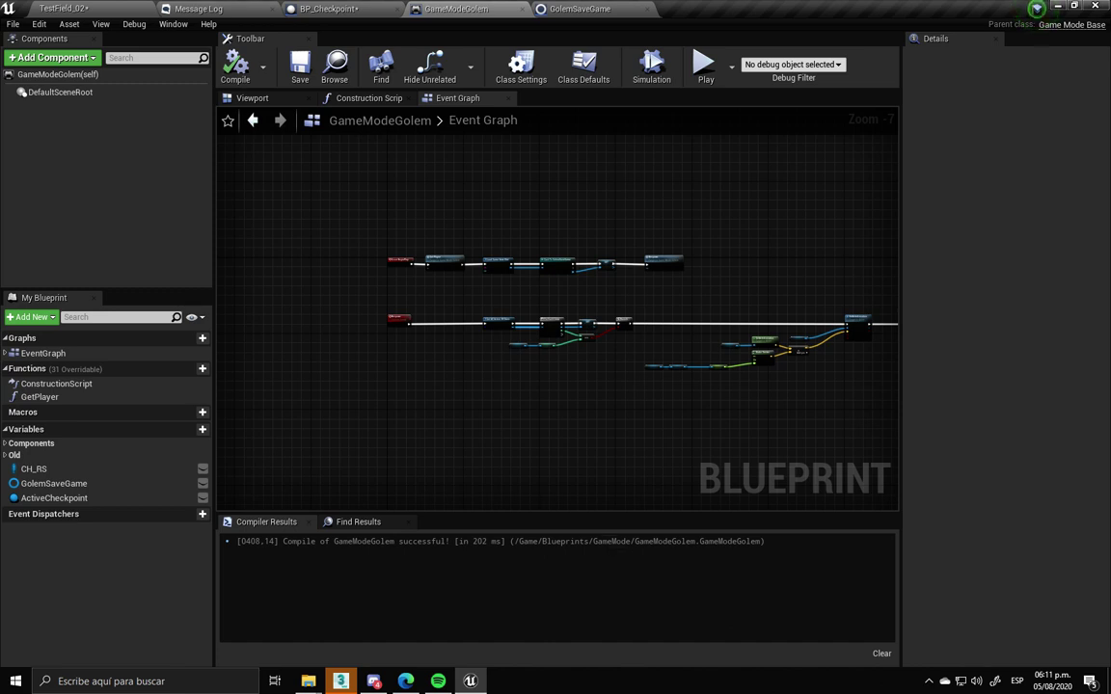
{"action": "left_click", "coordinate": [323, 11]}
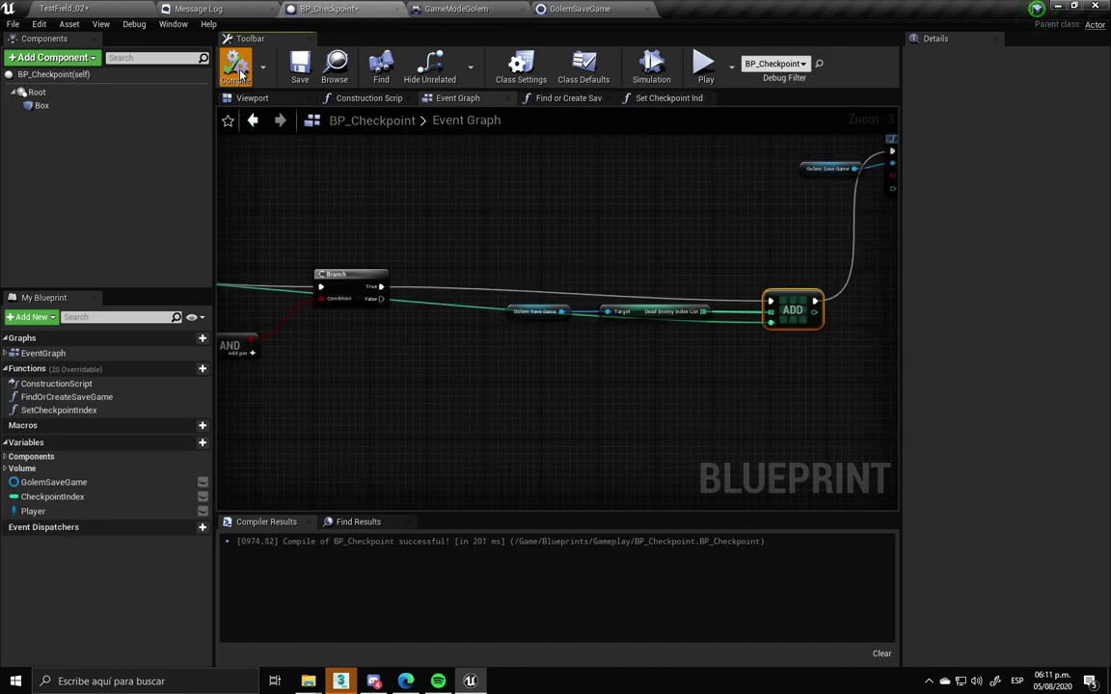
{"action": "left_click", "coordinate": [451, 7]}
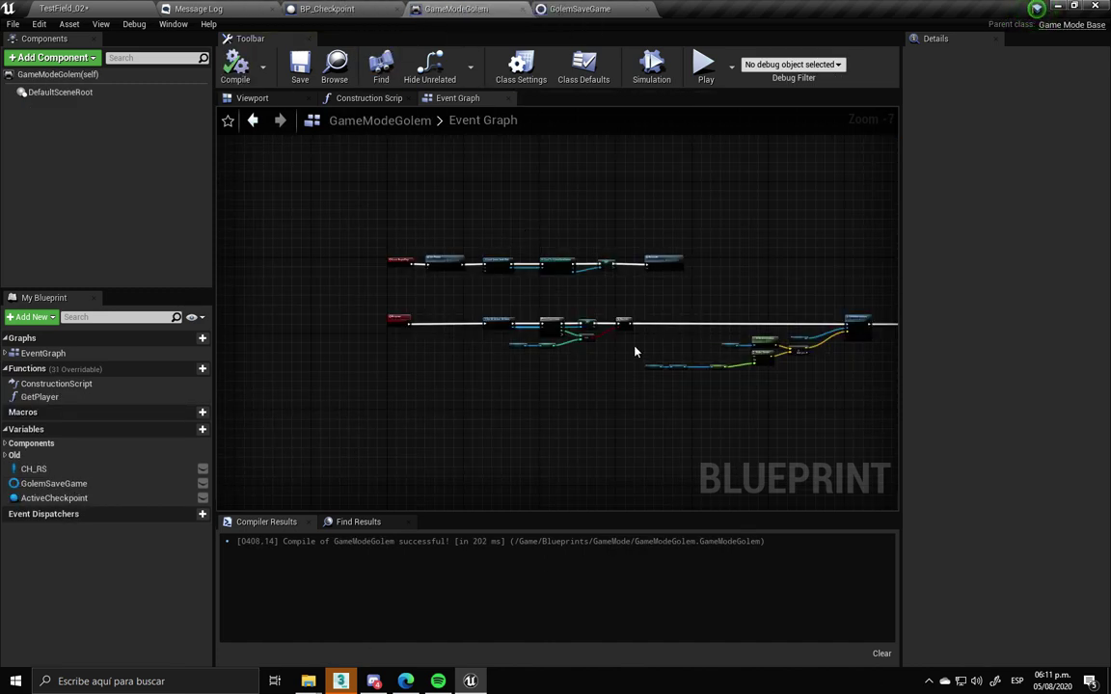
{"action": "right_click_drag", "start_coordinate": [635, 352], "coordinate": [451, 353]}
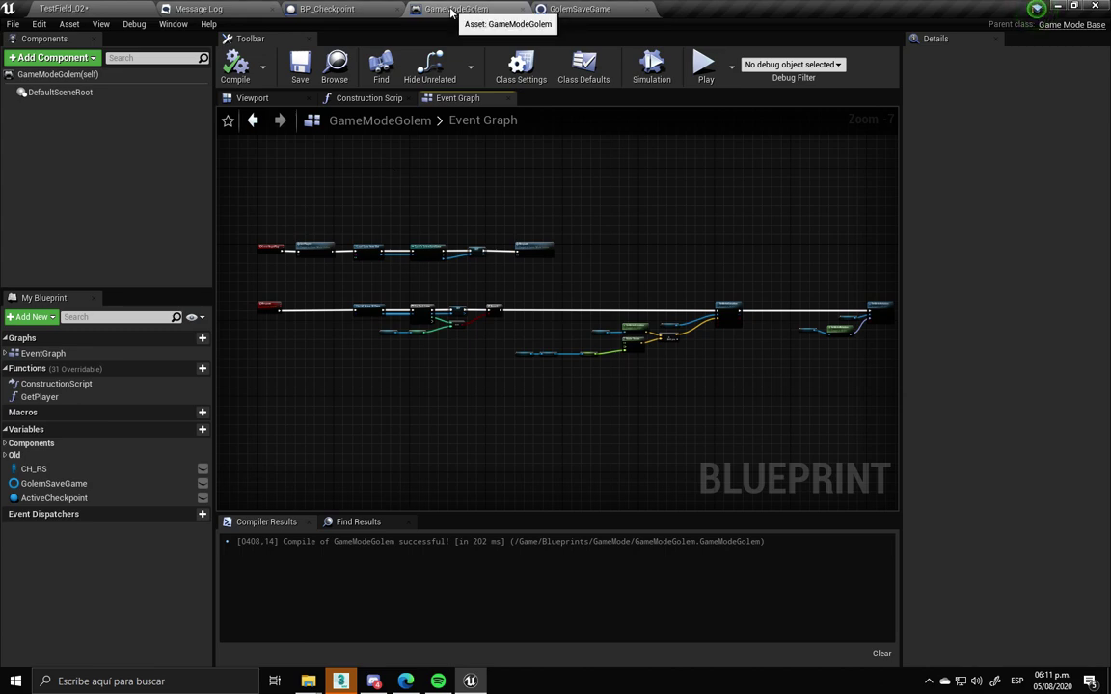
{"action": "scroll", "coordinate": [328, 249], "scroll_direction": "up", "scroll_amount": 3}
{"action": "scroll", "coordinate": [579, 386], "scroll_direction": "up", "scroll_amount": 2}
{"action": "scroll", "coordinate": [513, 314], "scroll_direction": "down", "scroll_amount": 1}
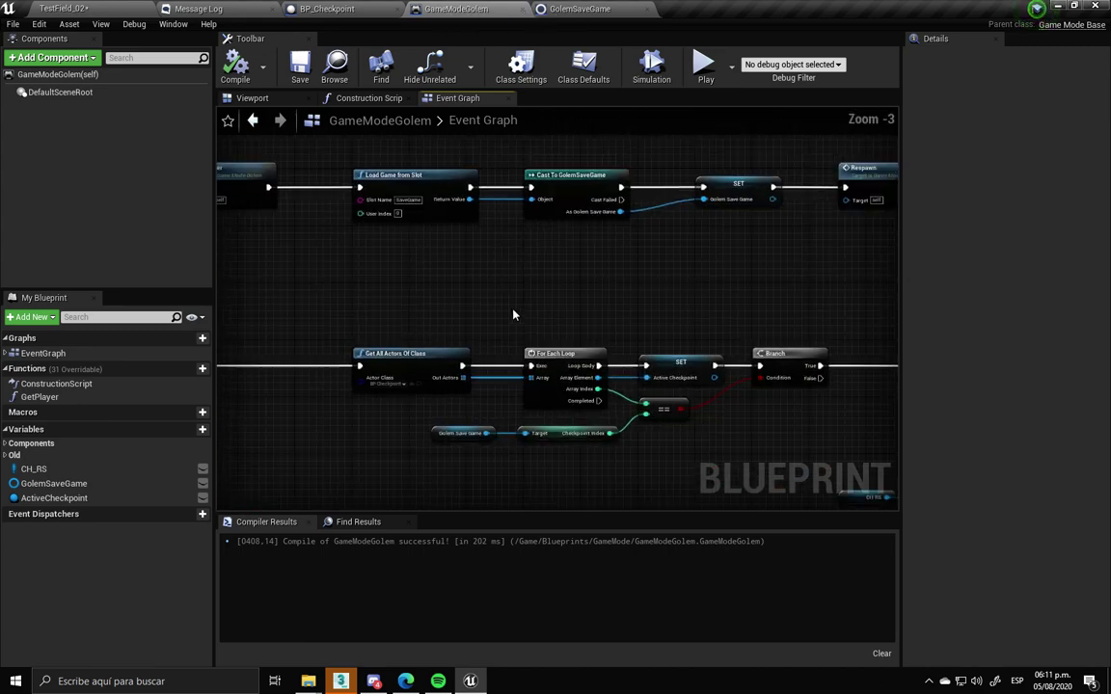
{"action": "scroll", "coordinate": [553, 426], "scroll_direction": "down", "scroll_amount": 2}
{"action": "right_click_drag", "start_coordinate": [657, 439], "coordinate": [350, 421]}
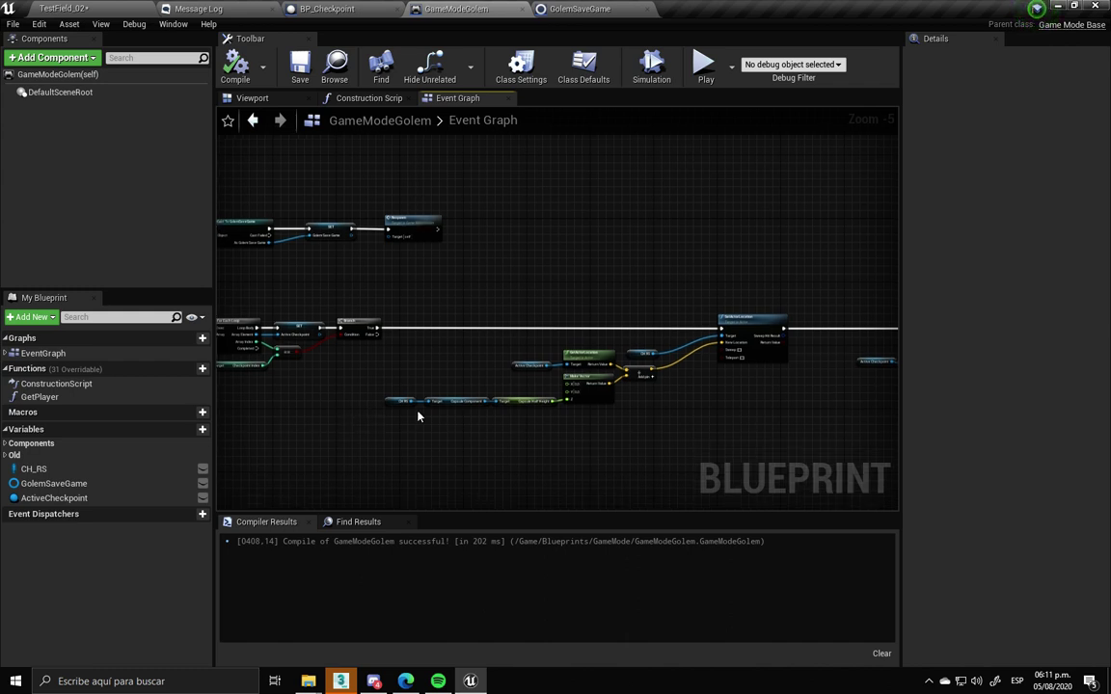
{"action": "right_click_drag", "start_coordinate": [804, 417], "coordinate": [333, 405]}
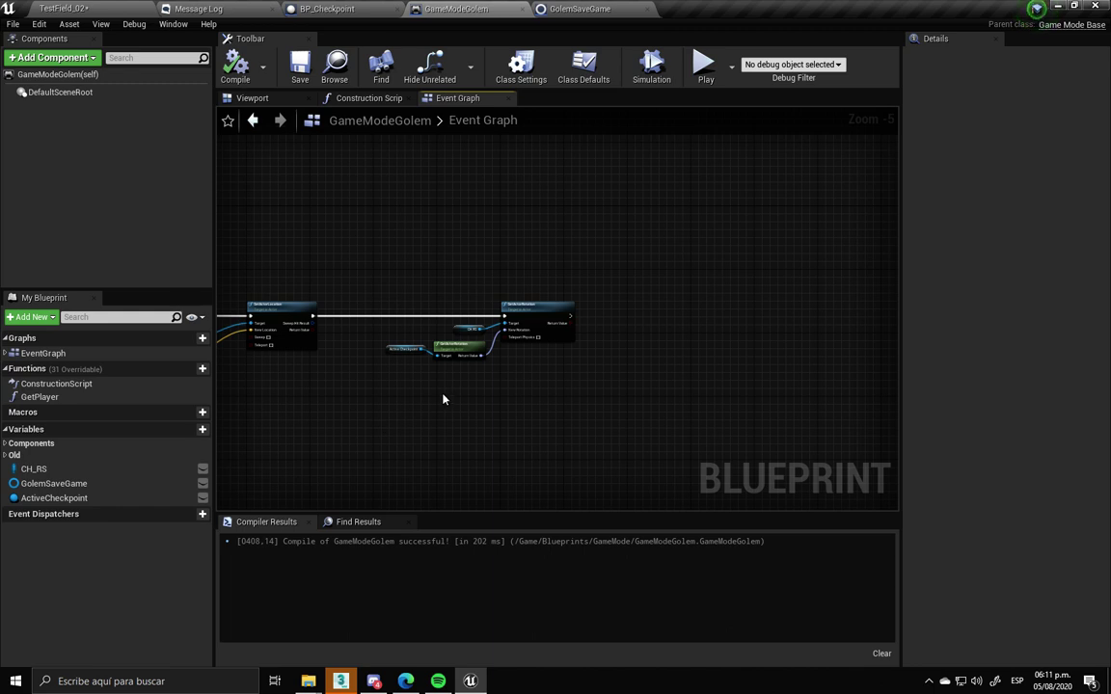
{"action": "scroll", "coordinate": [405, 347], "scroll_direction": "up", "scroll_amount": 4}
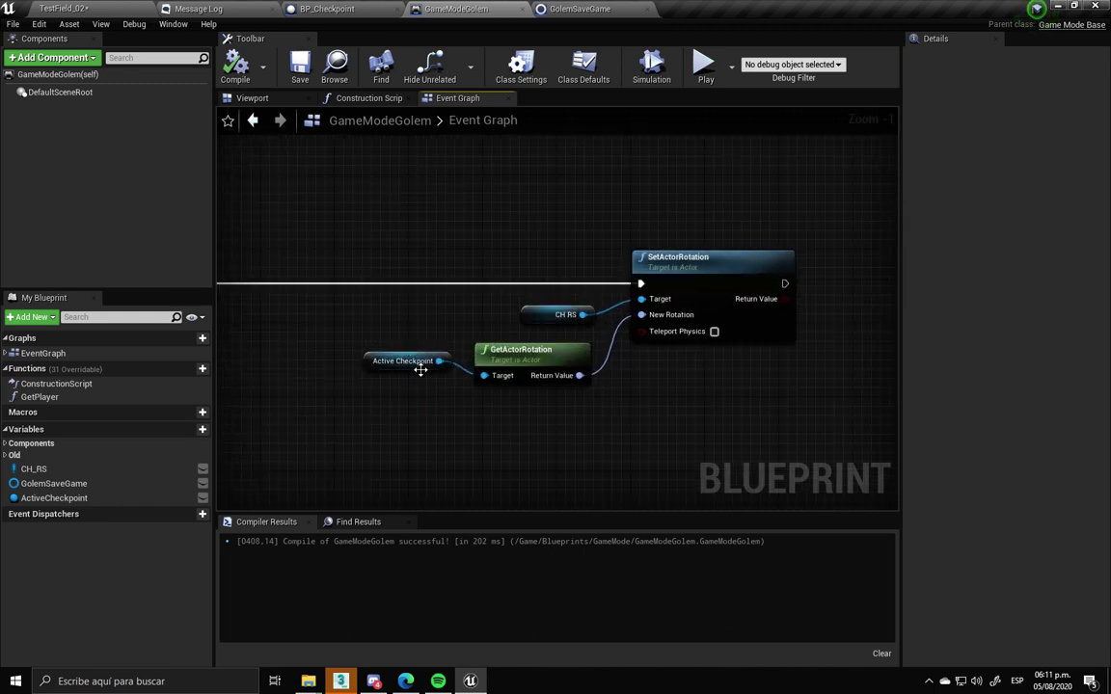
{"action": "scroll", "coordinate": [423, 376], "scroll_direction": "down", "scroll_amount": 6}
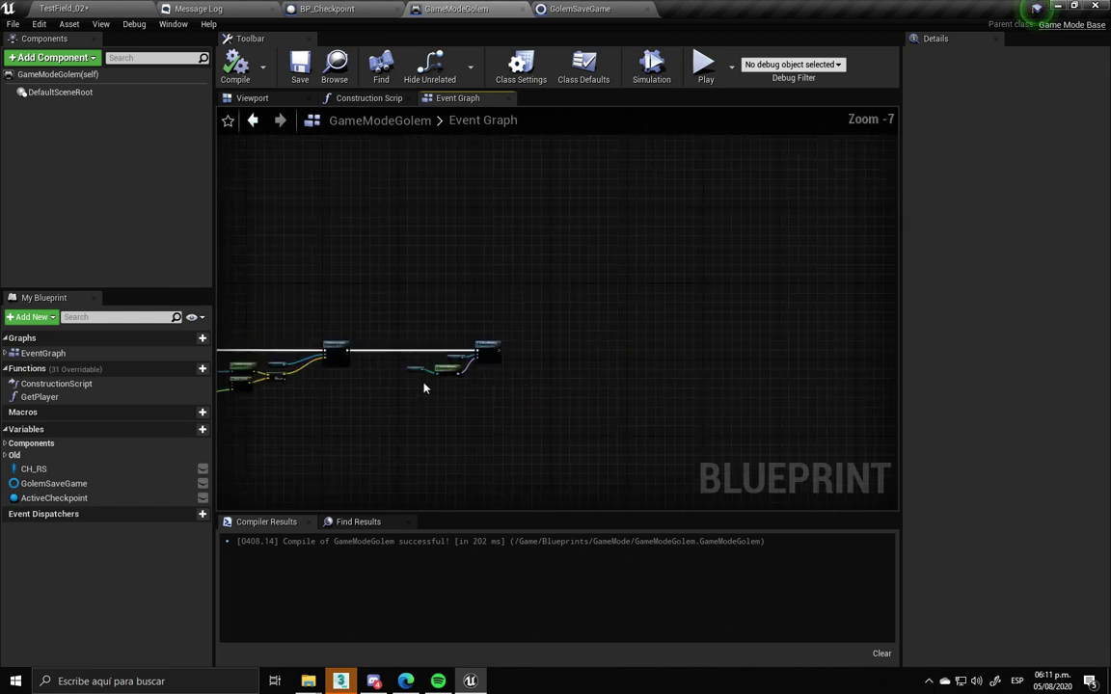
{"action": "left_click", "coordinate": [43, 486]}
Add a Golem Save Game getter and its Dead Enemy Index List node to the graph
{"action": "mouse_move", "coordinate": [62, 487]}
{"action": "left_mouse_down", "text": "ctrl"}
{"action": "mouse_move", "coordinate": [390, 372]}
{"action": "mouse_move", "coordinate": [529, 379]}
{"action": "left_mouse_up", "text": "ctrl"}
{"action": "scroll", "coordinate": [414, 358], "scroll_direction": "up", "scroll_amount": 4}
{"action": "type", "text": "list"}
{"action": "key", "text": "Return"}
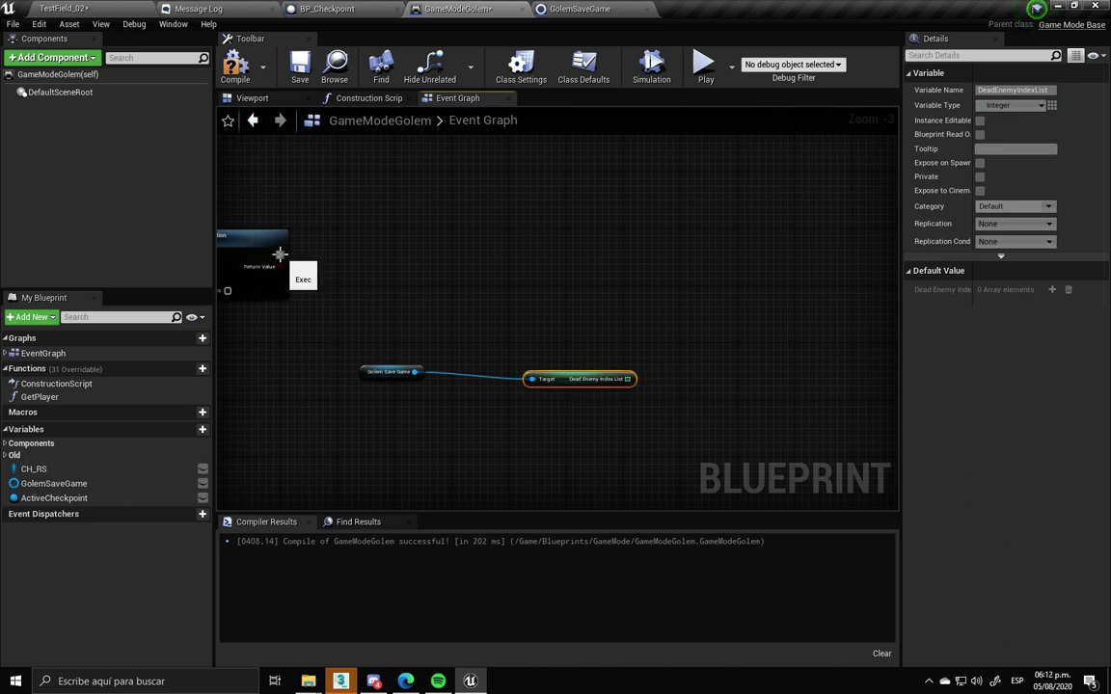
{"action": "left_click_drag", "start_coordinate": [653, 363], "coordinate": [673, 255]}
{"action": "left_click_drag", "start_coordinate": [625, 386], "coordinate": [719, 258]}
Add a For Each Loop over the Dead Enemy Index List, running after the previous node
{"action": "type", "text": "for each"}
{"action": "key", "text": "Return"}
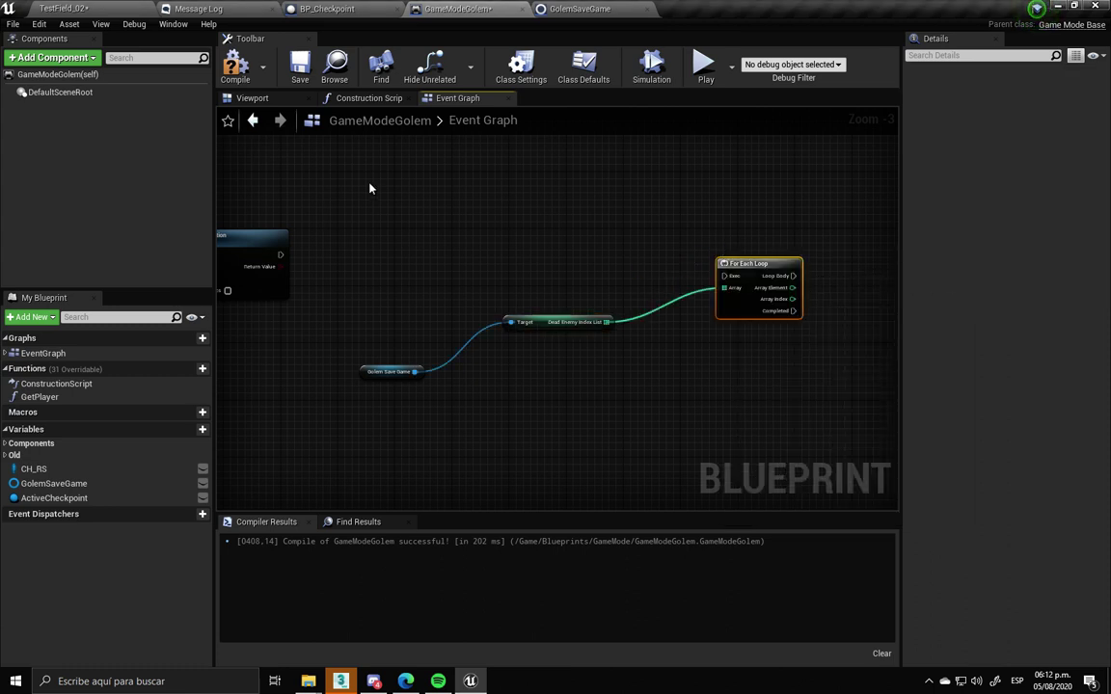
{"action": "left_click_drag", "start_coordinate": [285, 255], "coordinate": [724, 277]}
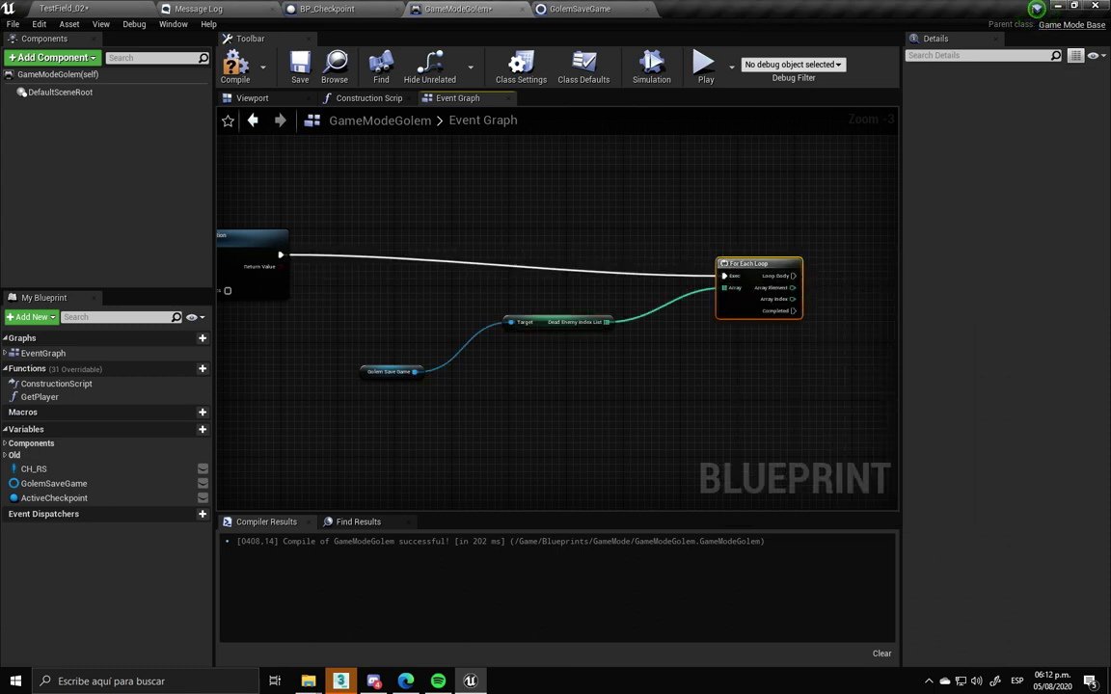
{"action": "right_click_drag", "start_coordinate": [805, 283], "coordinate": [564, 328]}
{"action": "scroll", "coordinate": [553, 322], "scroll_direction": "up", "scroll_amount": 3}
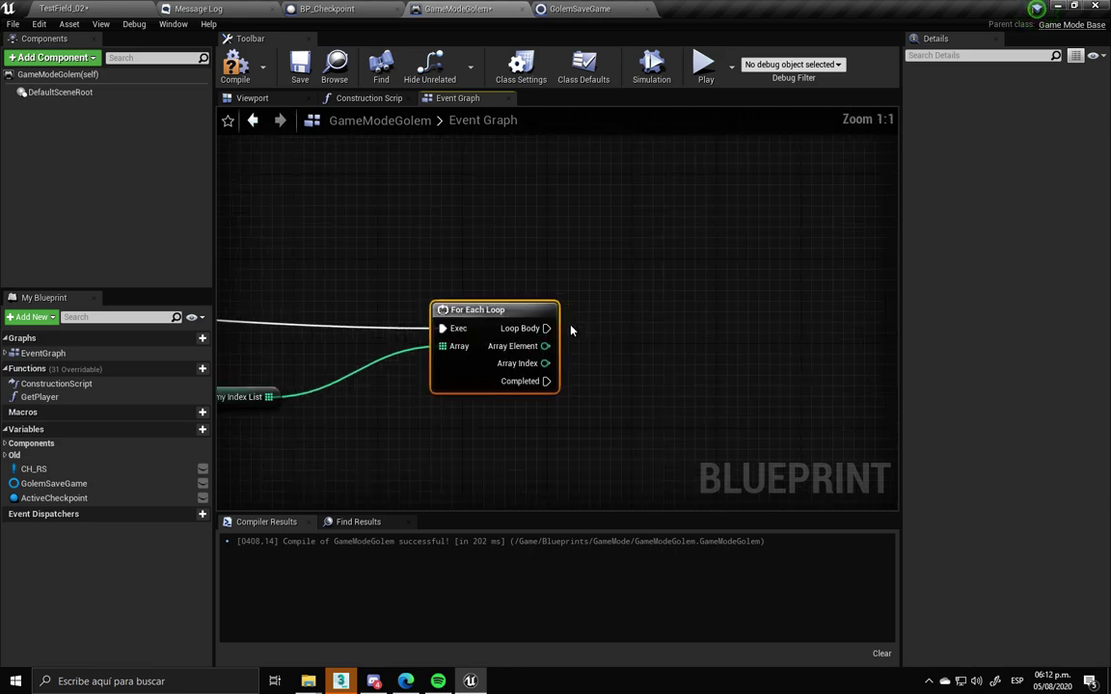
Print each array element with a Print String on the loop body, then return to TestField_02
{"action": "left_click_drag", "start_coordinate": [547, 329], "coordinate": [816, 250]}
{"action": "type", "text": "print st"}
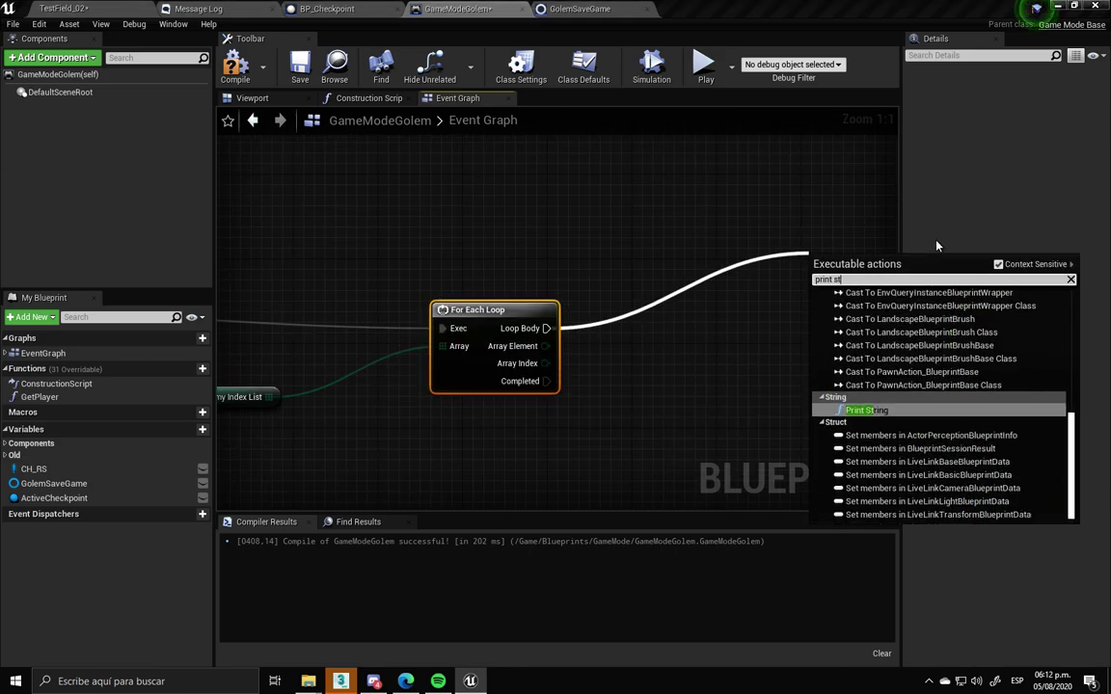
{"action": "key", "text": "Return"}
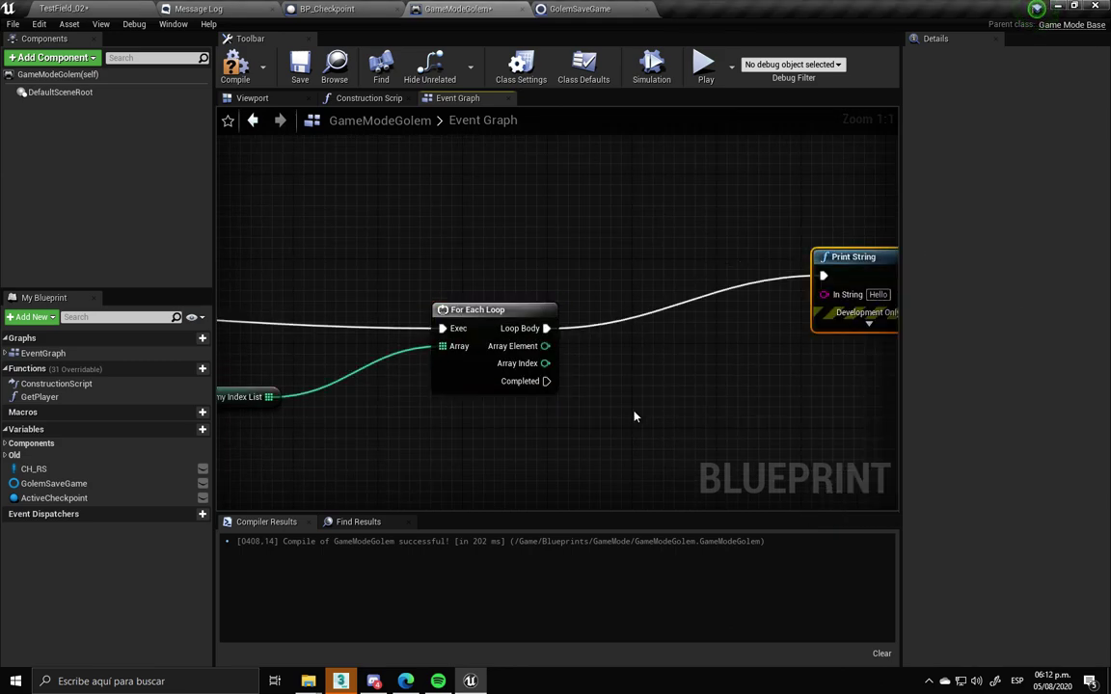
{"action": "left_click_drag", "start_coordinate": [545, 346], "coordinate": [824, 294]}
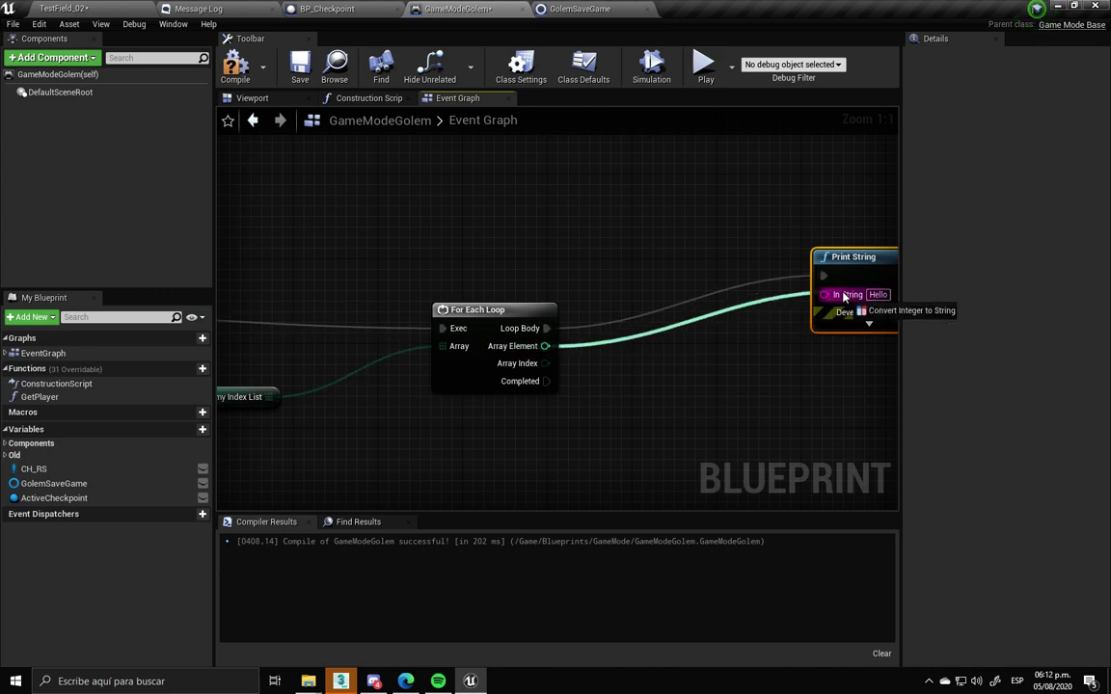
{"action": "left_click", "coordinate": [92, 8]}
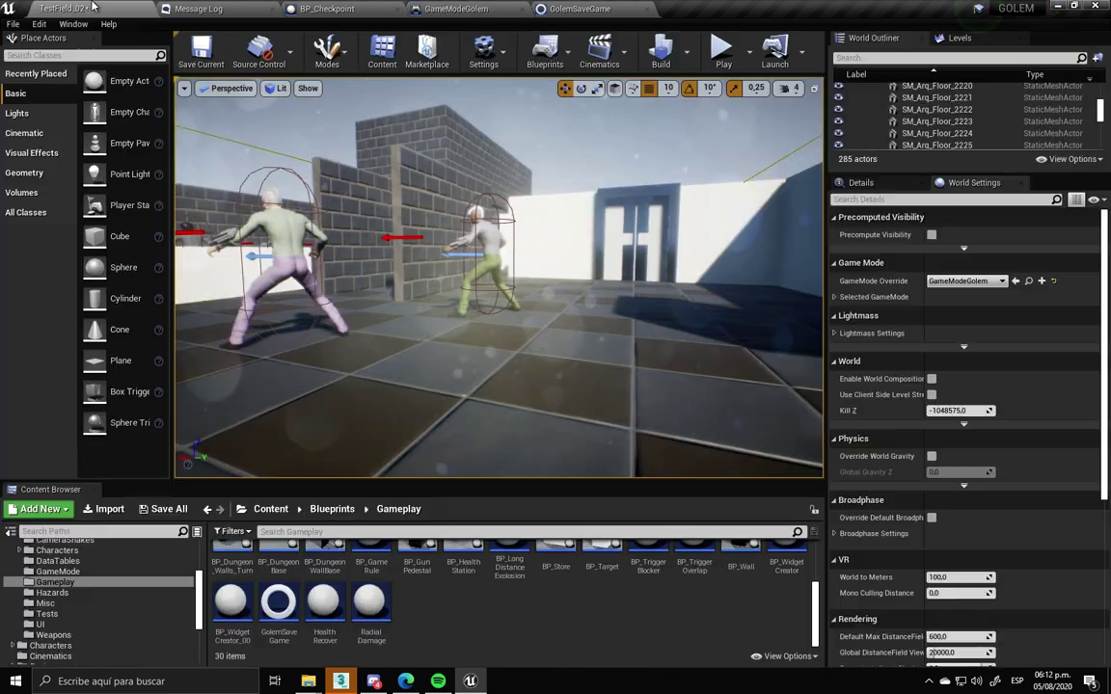
Play TestField_02 from a viewport spot, checking the Active Play Mode options in GameModeGolem
{"action": "right_click", "coordinate": [750, 444]}
{"action": "left_click", "coordinate": [830, 628]}
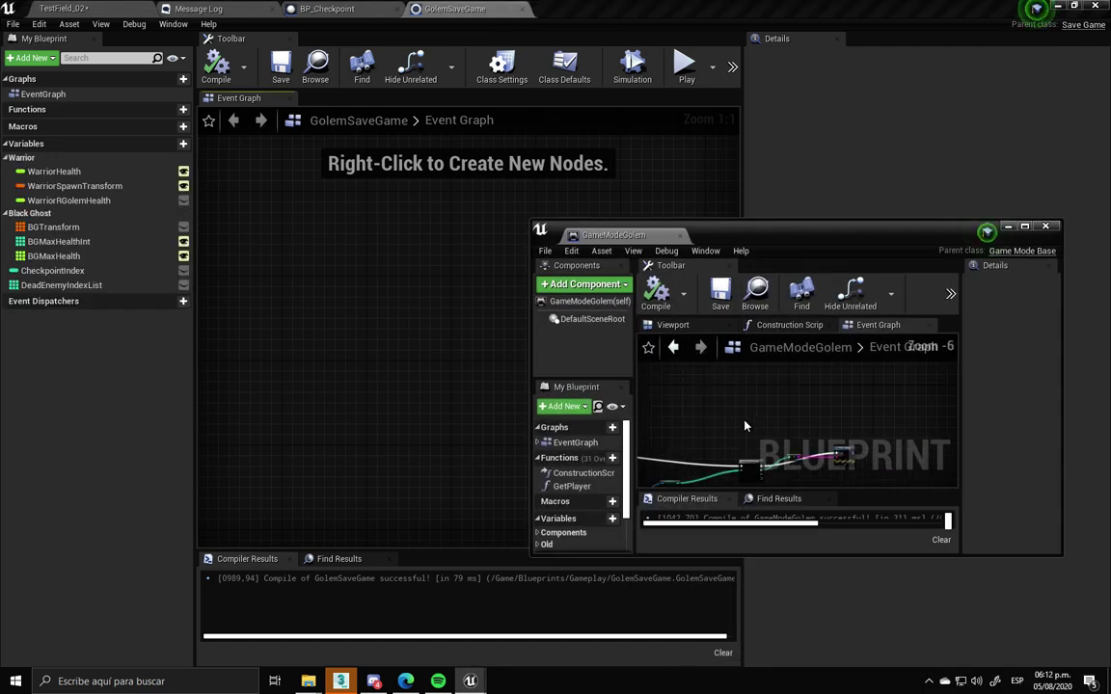
{"action": "scroll", "coordinate": [767, 415], "scroll_direction": "up", "scroll_amount": 4}
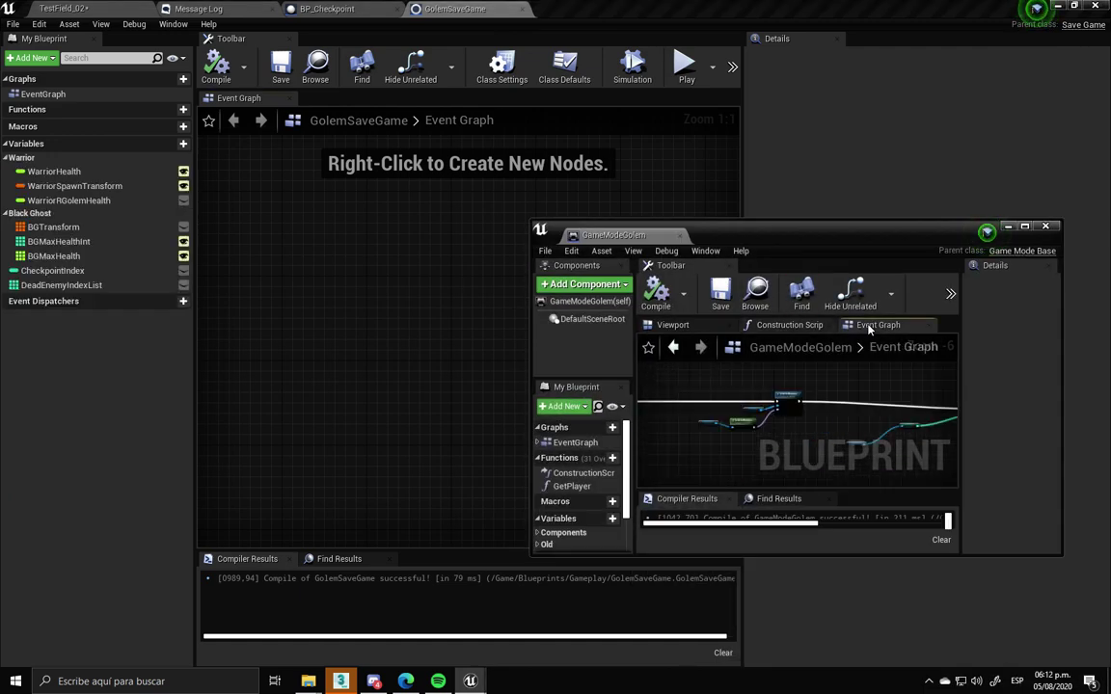
{"action": "left_click", "coordinate": [951, 293]}
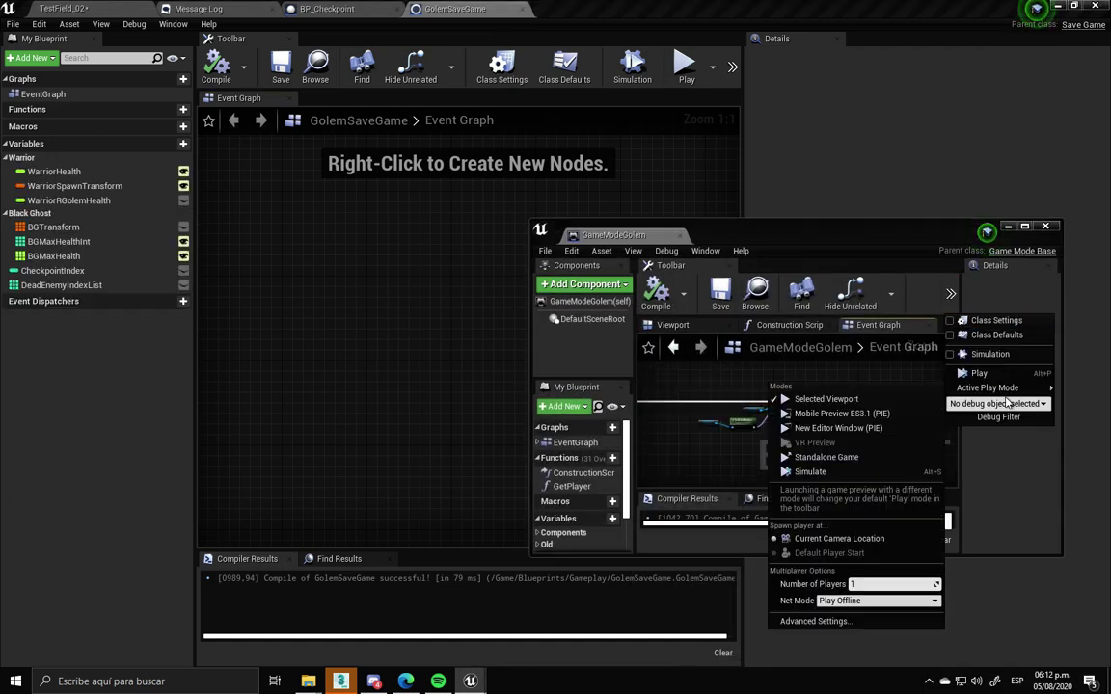
{"action": "mouse_move", "coordinate": [986, 388]}
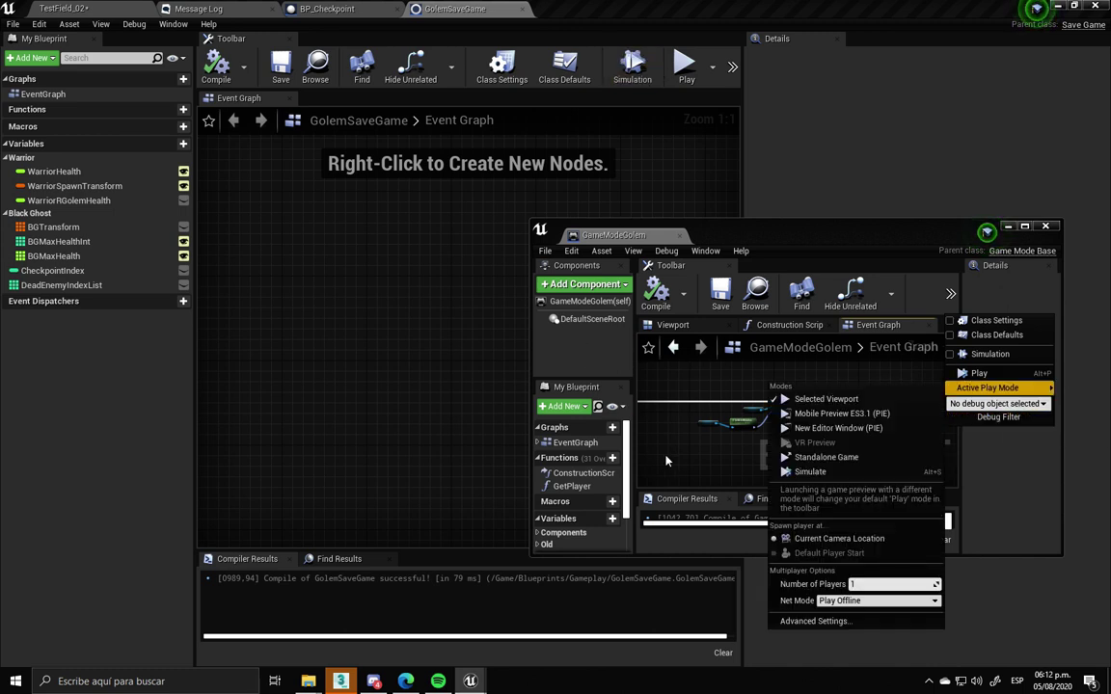
{"action": "left_click", "coordinate": [657, 461]}
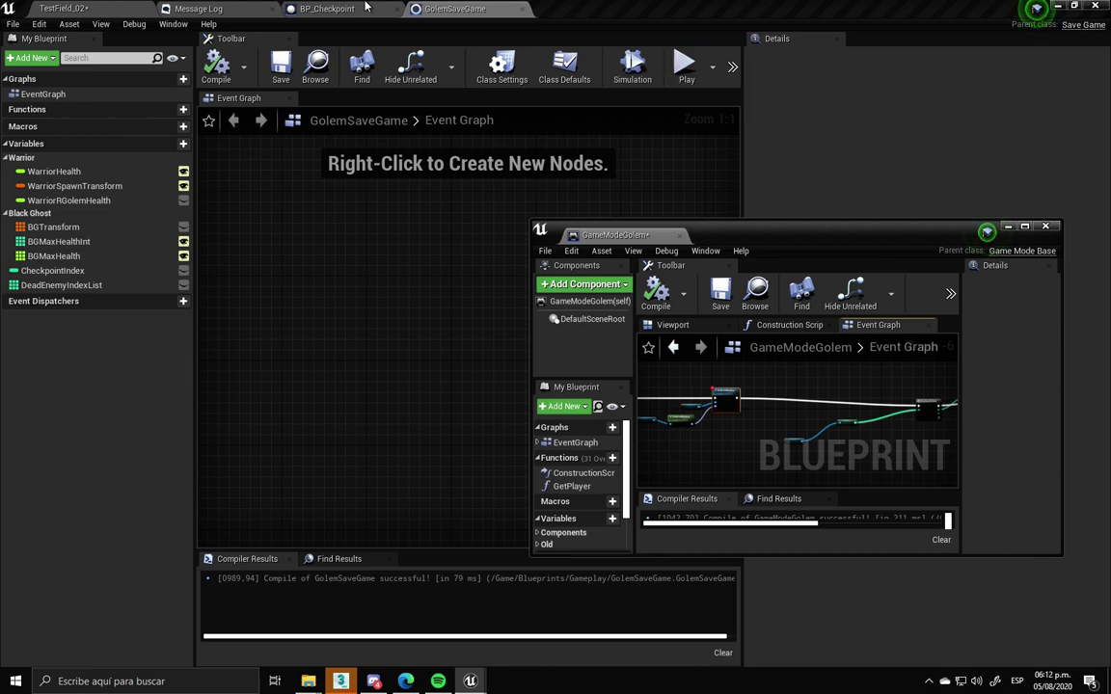
{"action": "left_click", "coordinate": [683, 67]}
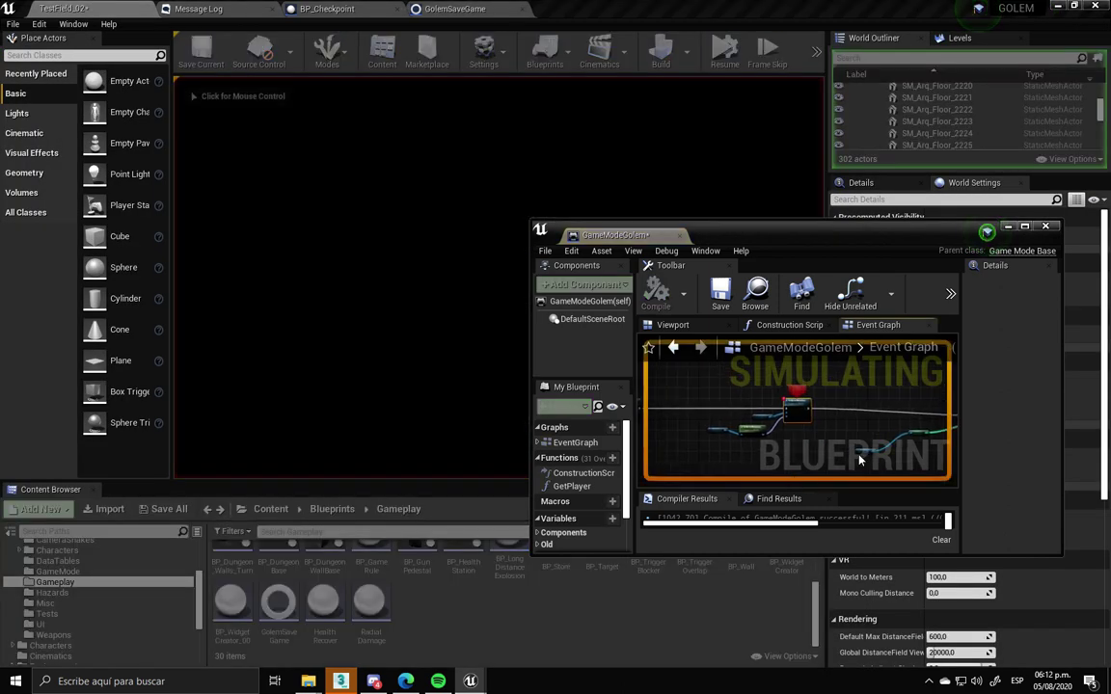
Enlarge the GameModeGolem blueprint window and dock it as a tab in the main editor
{"action": "mouse_move", "coordinate": [309, 682]}
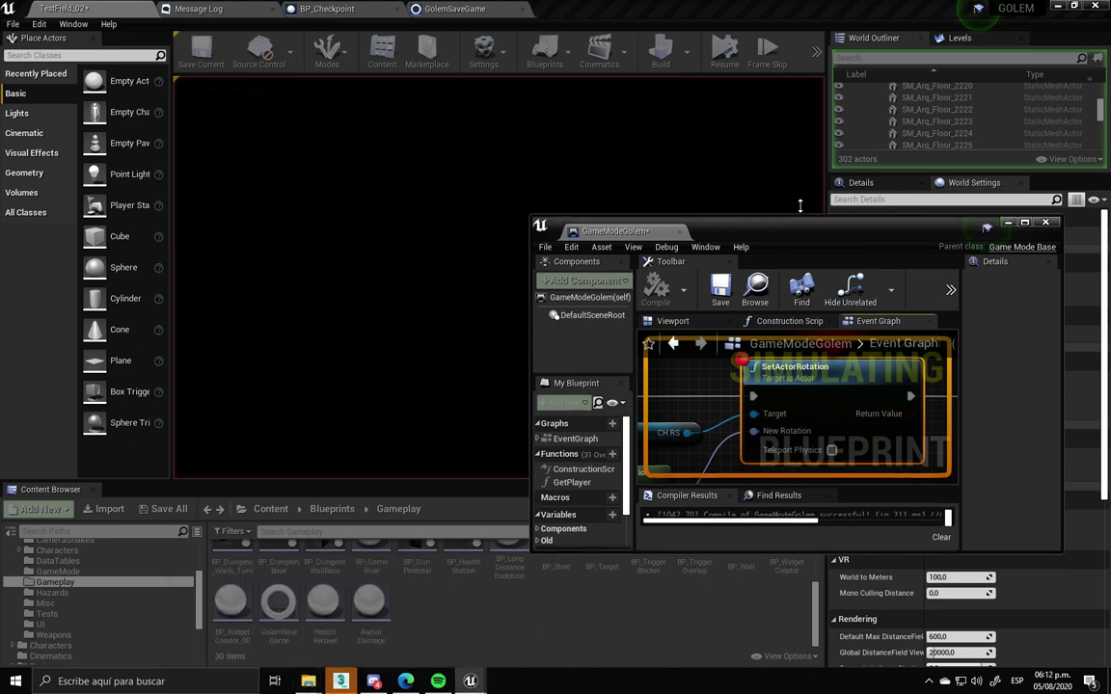
{"action": "left_click_drag", "start_coordinate": [797, 219], "coordinate": [797, 95]}
{"action": "scroll", "coordinate": [783, 364], "scroll_direction": "down", "scroll_amount": 2}
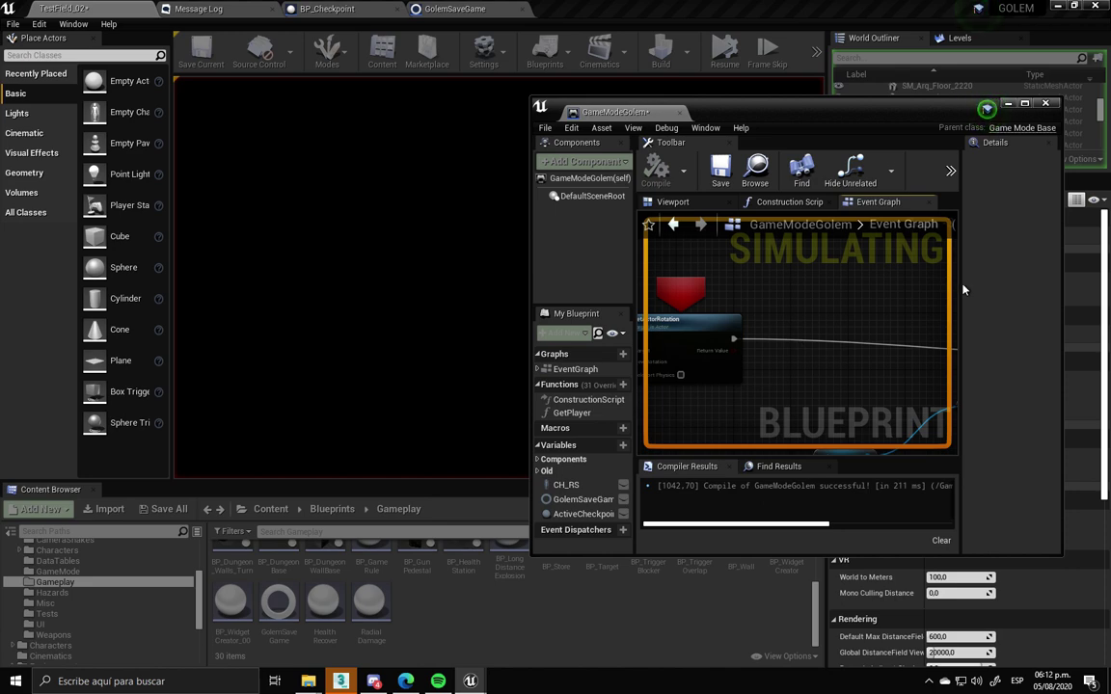
{"action": "left_click_drag", "start_coordinate": [963, 289], "coordinate": [1059, 289]}
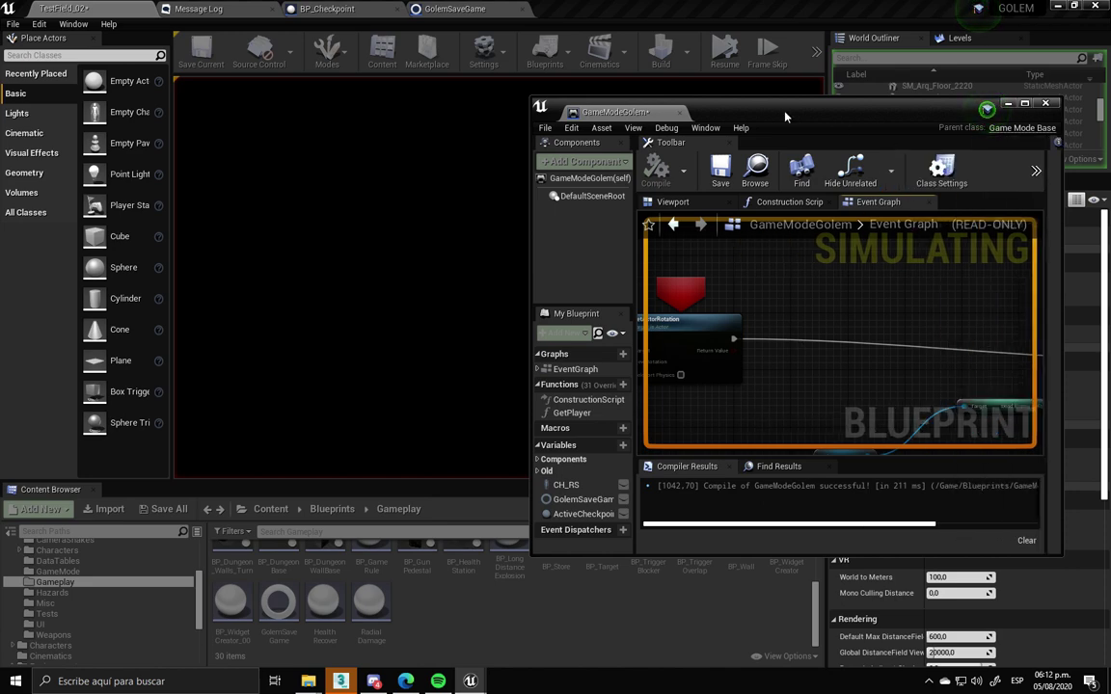
{"action": "left_click_drag", "start_coordinate": [625, 112], "coordinate": [678, 7]}
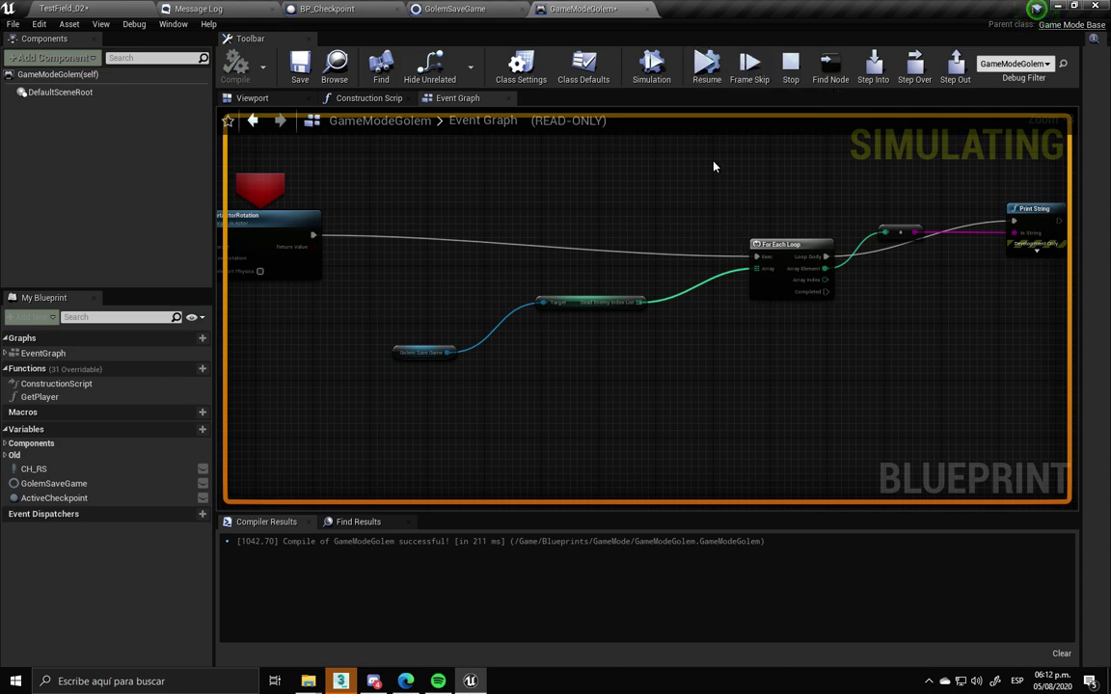
Step the debugger into the For Each Loop macro, then stop the simulation and return to TestField_02
{"action": "left_click", "coordinate": [753, 79]}
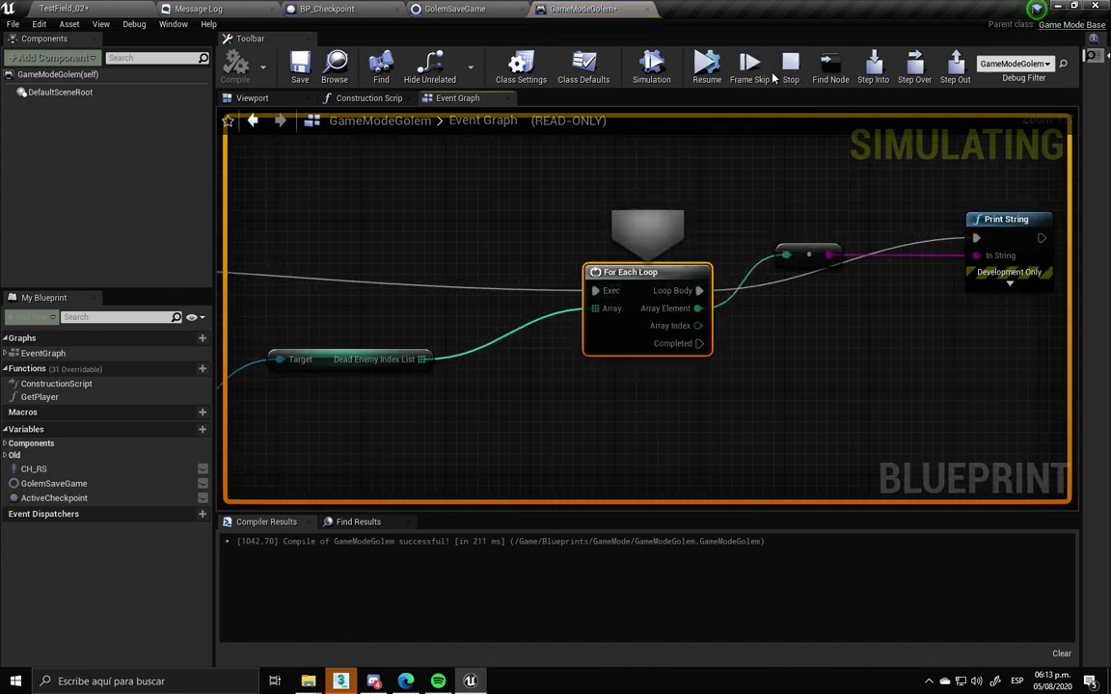
{"action": "left_click", "coordinate": [751, 69]}
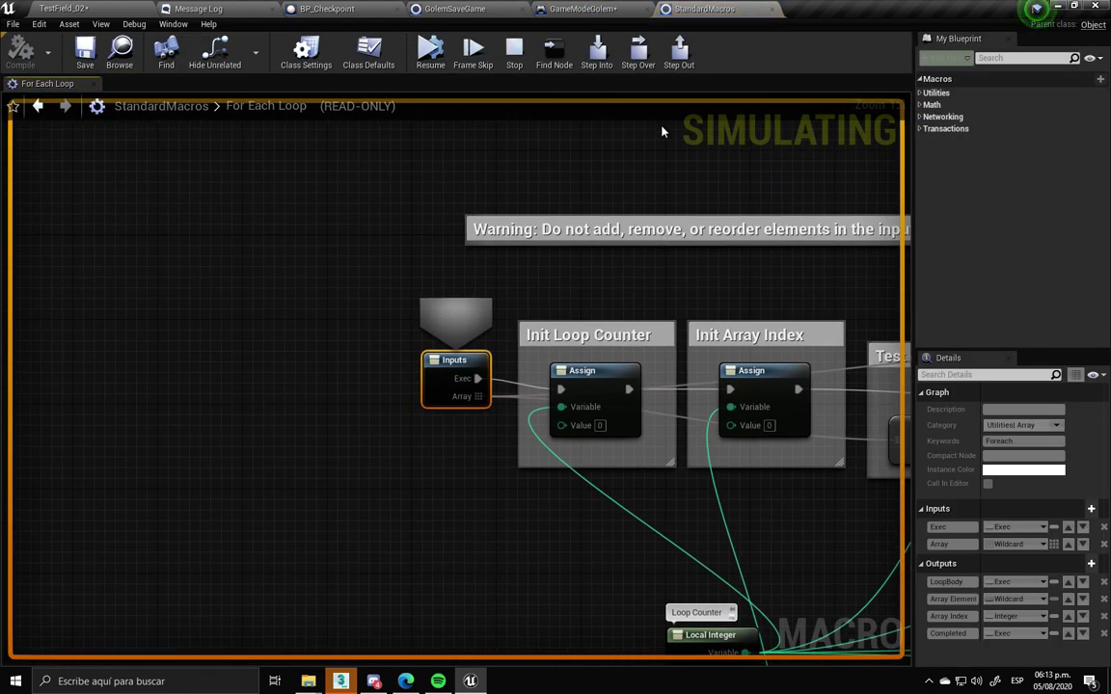
{"action": "left_click", "coordinate": [514, 53]}
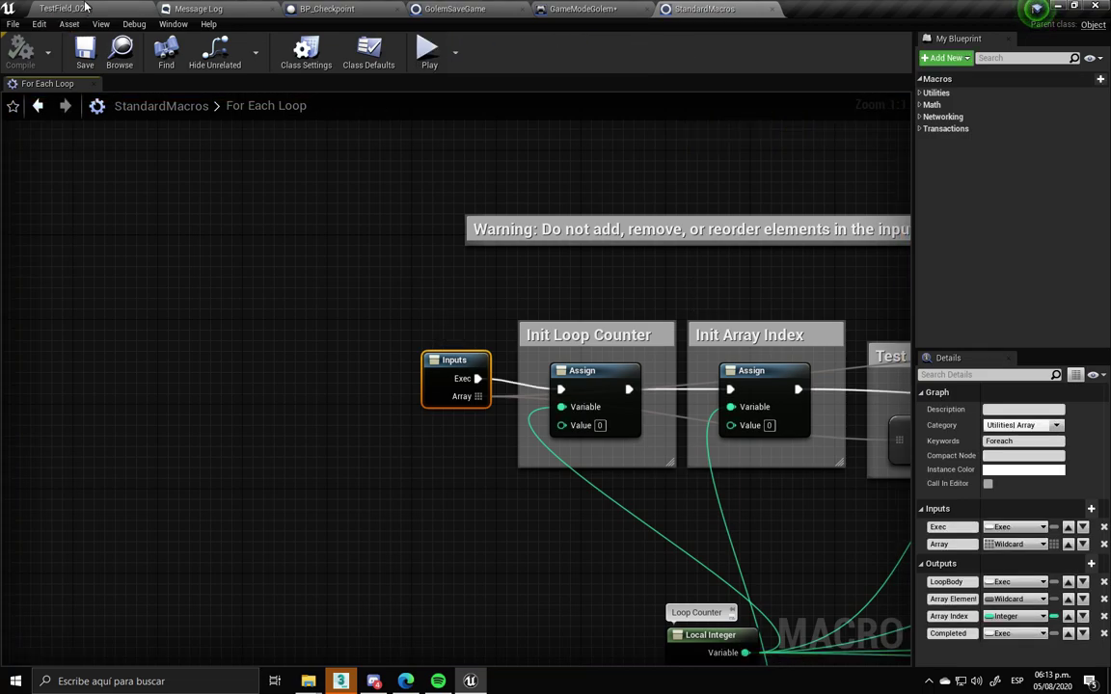
{"action": "left_click", "coordinate": [84, 7]}
{"action": "right_click_drag", "start_coordinate": [518, 314], "coordinate": [518, 314]}
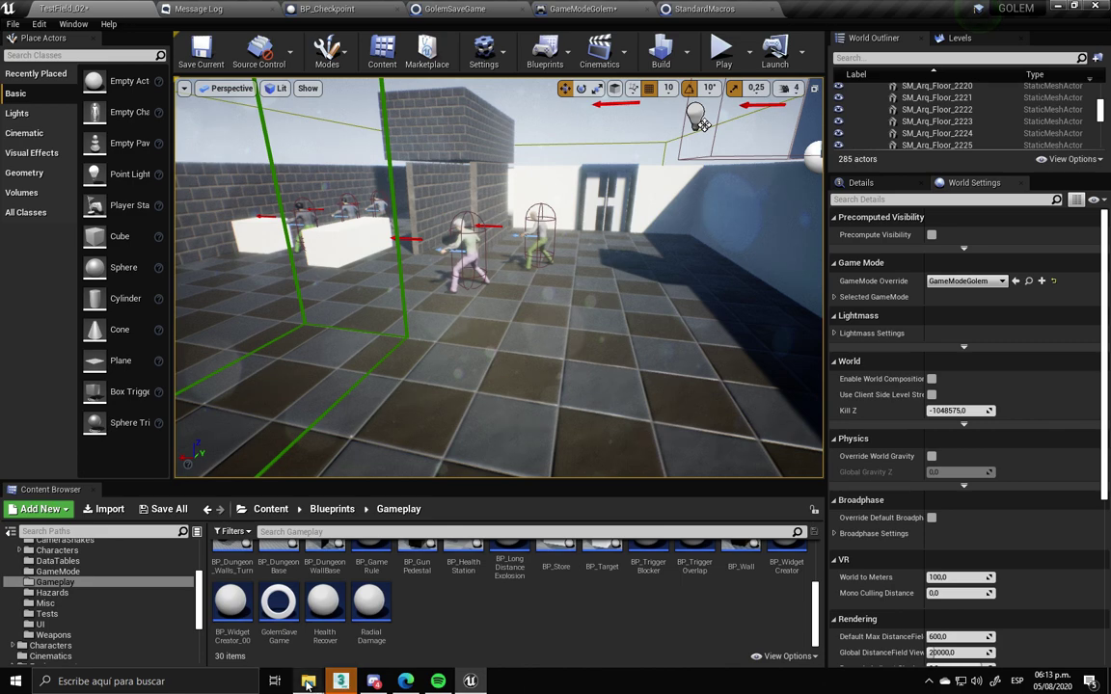
Delete SaveGame.sav from the SaveGames folder, then return to the level's floor
{"action": "mouse_move", "coordinate": [308, 682]}
{"action": "left_click", "coordinate": [243, 631]}
{"action": "left_click", "coordinate": [504, 221]}
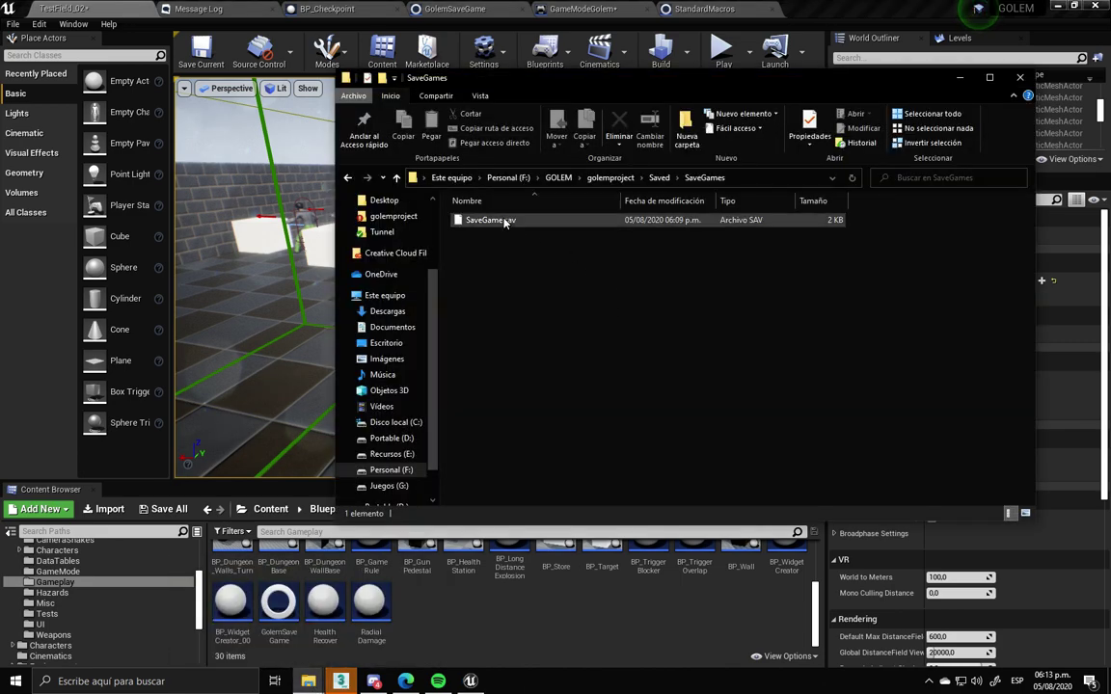
{"action": "key", "text": "Delete"}
{"action": "key", "text": "Return"}
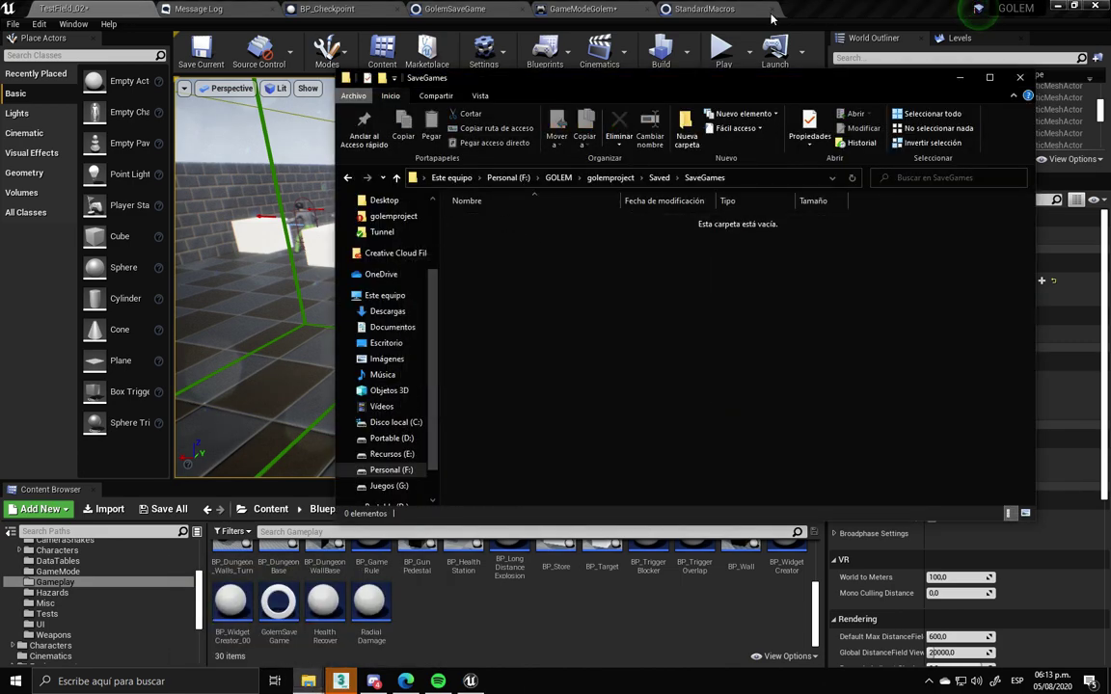
{"action": "left_click", "coordinate": [960, 78]}
{"action": "right_click", "coordinate": [689, 367]}
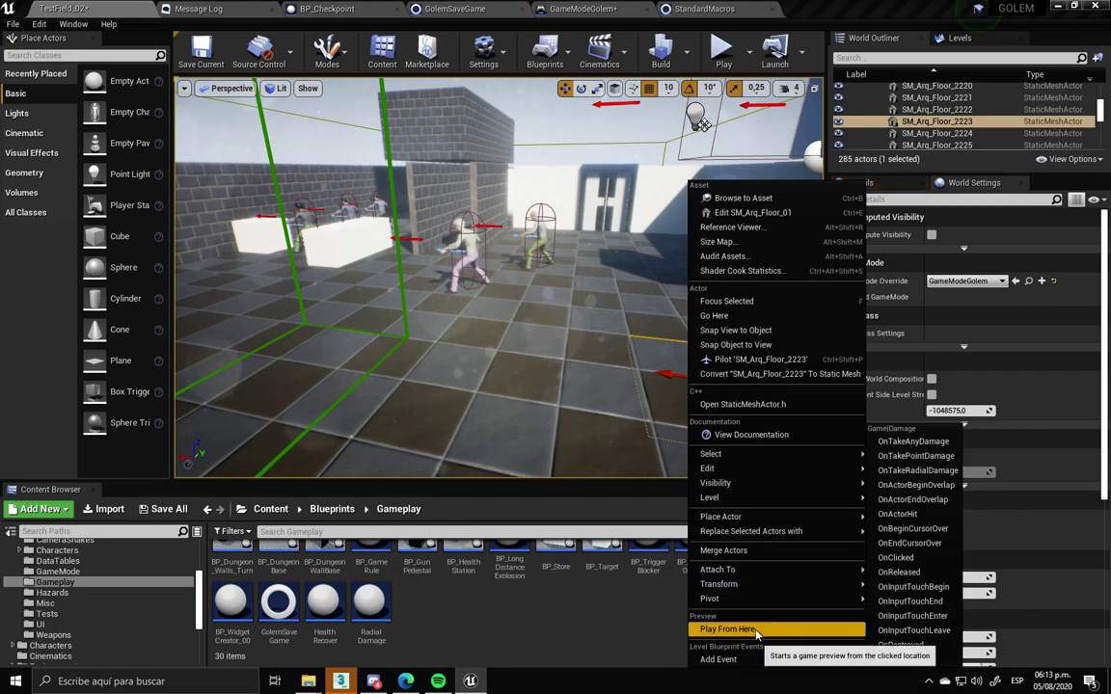
Play-test from the floor spot, then rerun to hit the SetActorRotation breakpoint, resume, and stop
{"action": "left_click", "coordinate": [718, 632]}
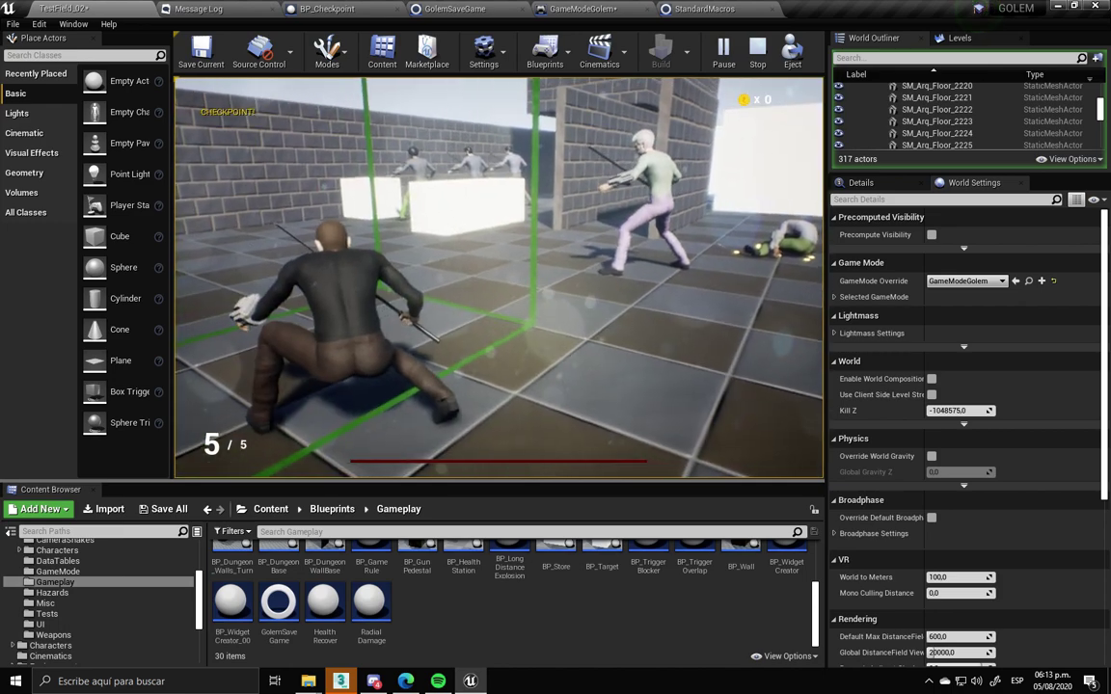
{"action": "key", "text": "Escape"}
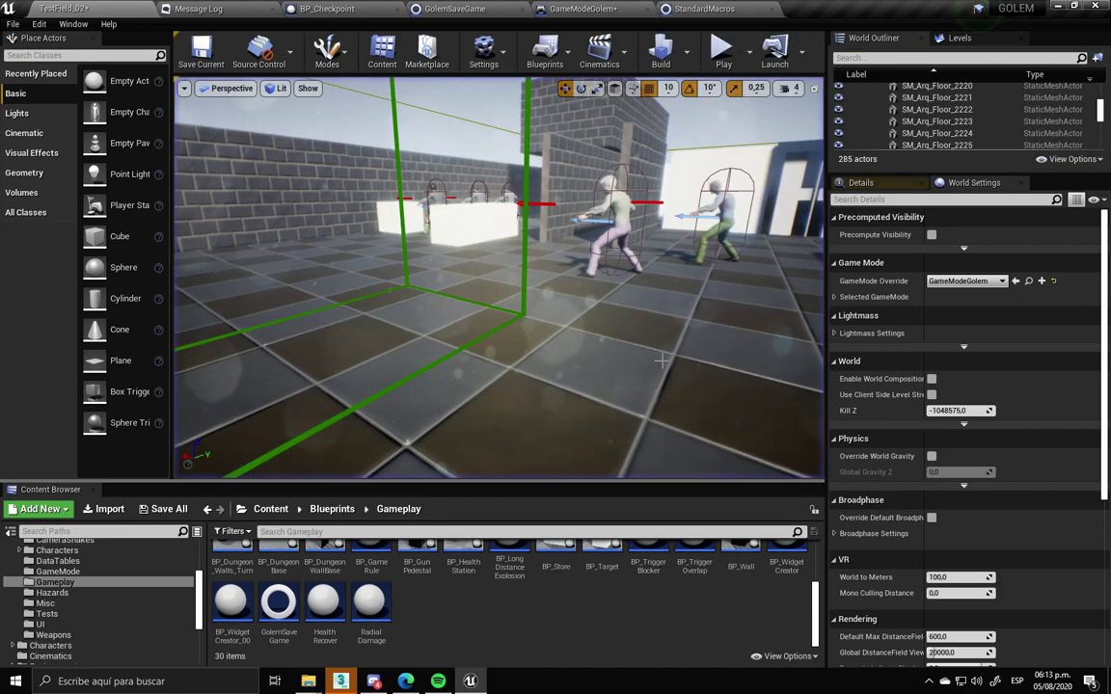
{"action": "key", "text": "alt+s"}
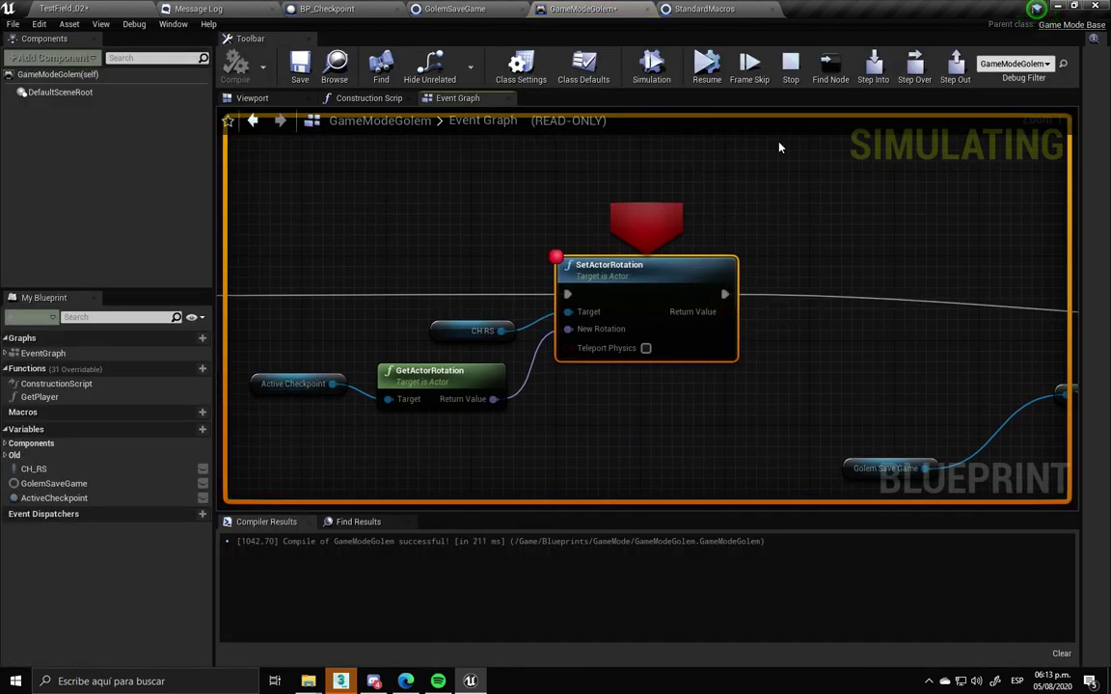
{"action": "left_click", "coordinate": [646, 60]}
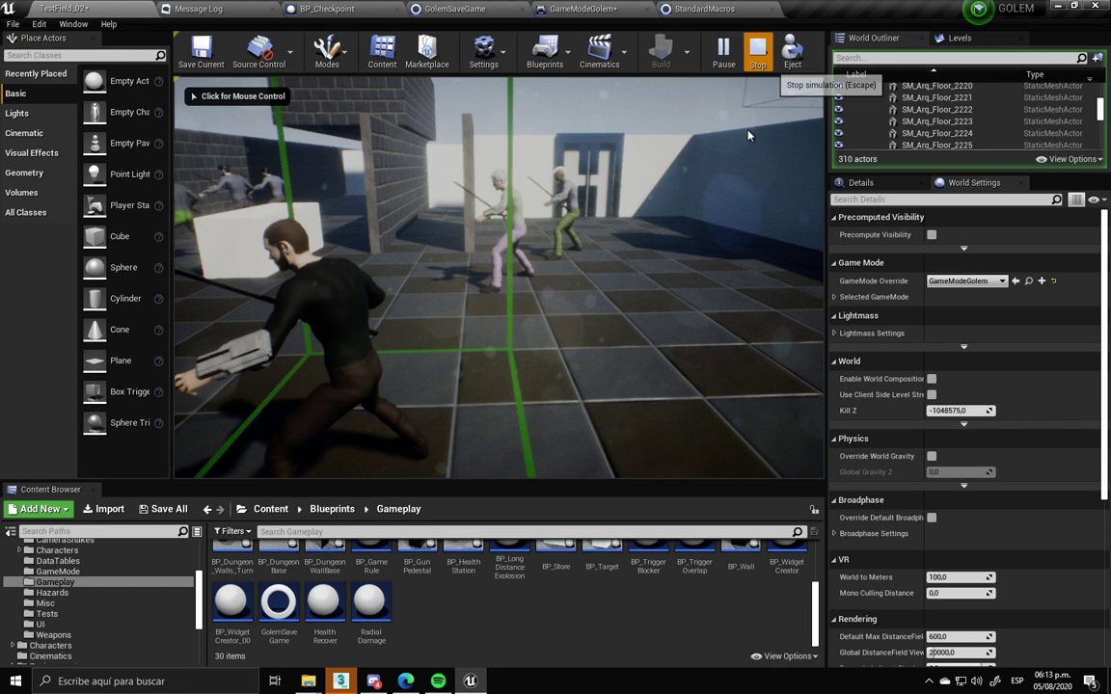
{"action": "key", "text": "Escape"}
{"action": "left_click", "coordinate": [590, 9]}
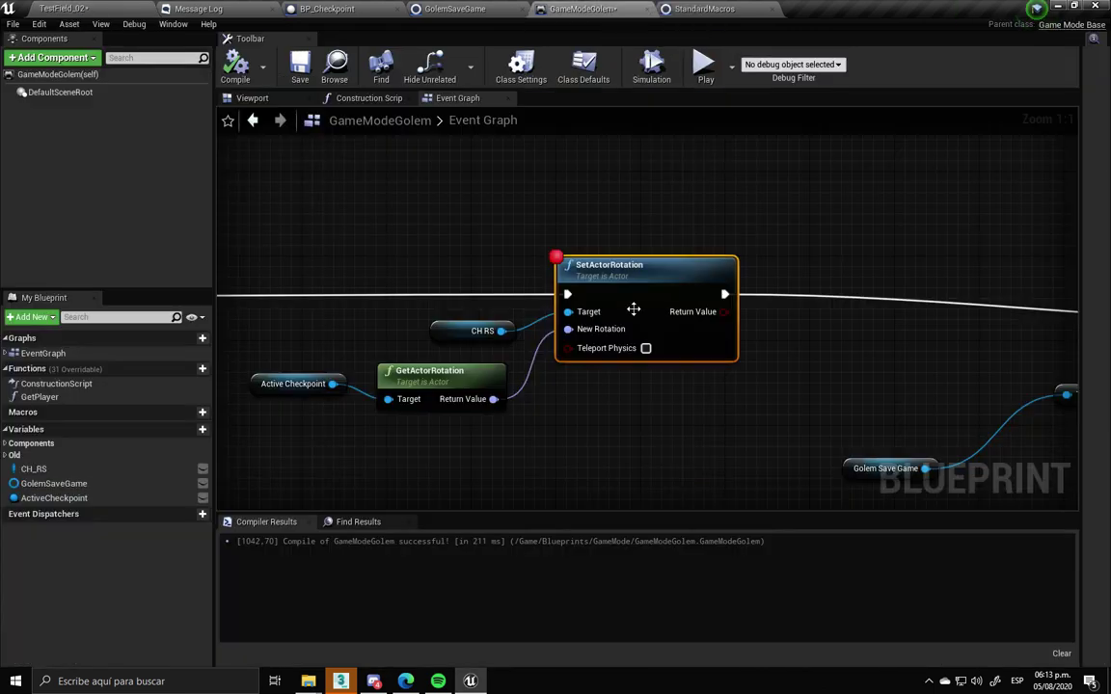
Remove the SetActorRotation breakpoint and compile GameModeGolem
{"action": "key", "text": "F9"}
{"action": "left_click", "coordinate": [241, 69]}
{"action": "scroll", "coordinate": [733, 328], "scroll_direction": "down", "scroll_amount": 5}
{"action": "scroll", "coordinate": [675, 328], "scroll_direction": "down", "scroll_amount": 1}
{"action": "scroll", "coordinate": [676, 330], "scroll_direction": "down", "scroll_amount": 1}
{"action": "scroll", "coordinate": [676, 330], "scroll_direction": "up", "scroll_amount": 5}
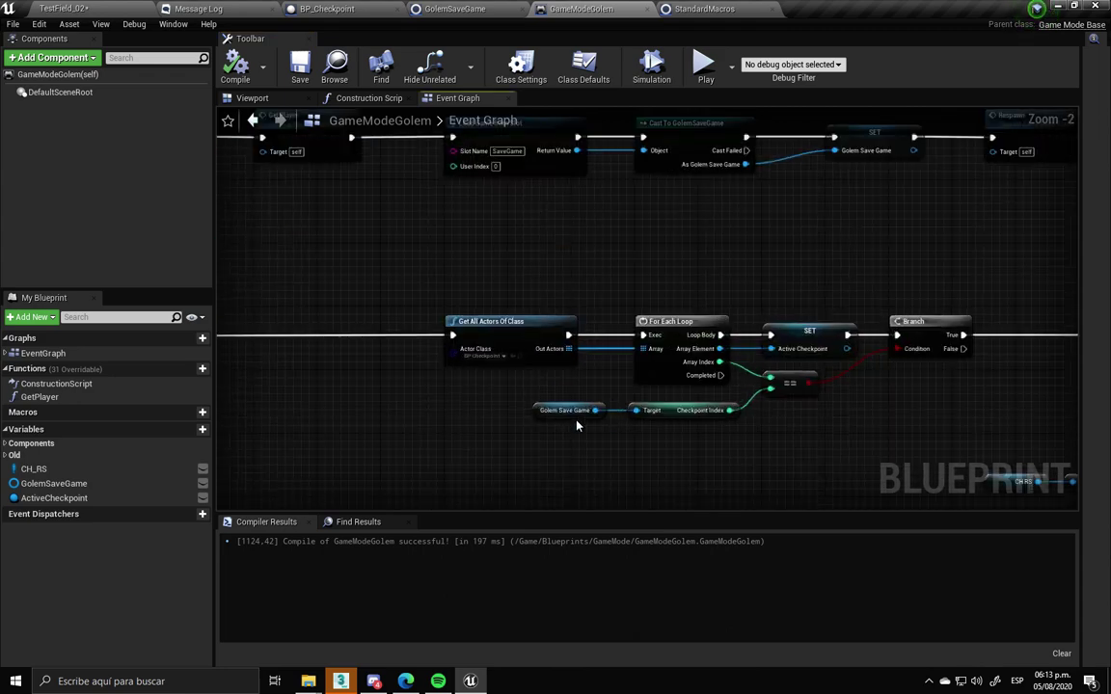
Insert a Sequence node directly after the Respawn event
{"action": "right_click_drag", "start_coordinate": [577, 426], "coordinate": [476, 404]}
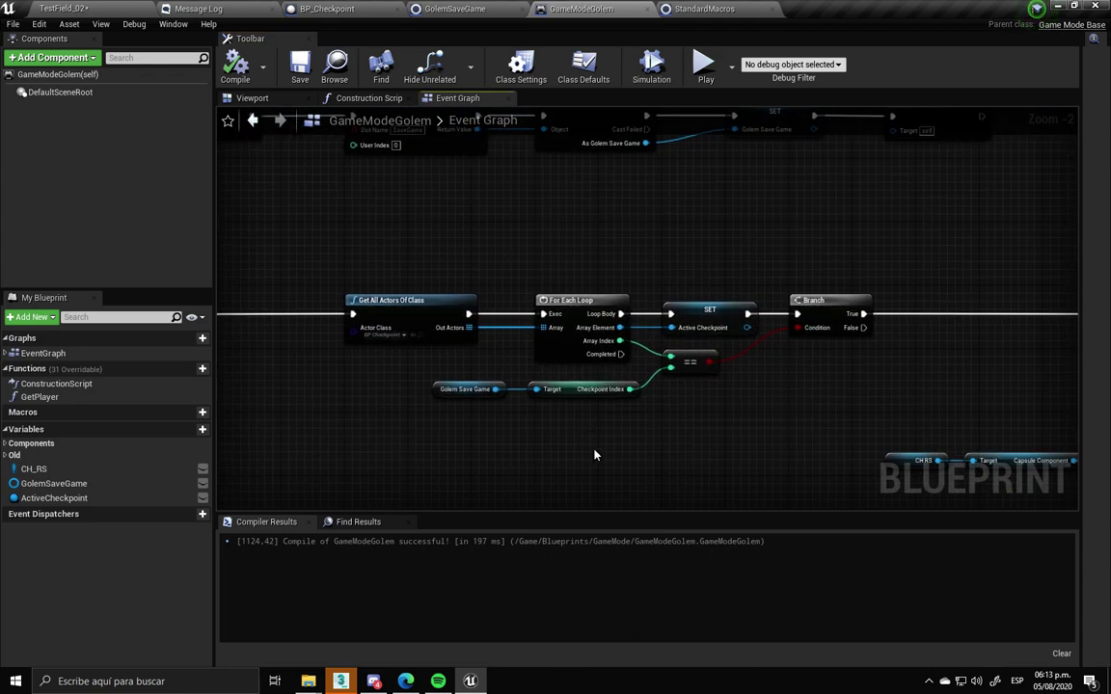
{"action": "scroll", "coordinate": [733, 424], "scroll_direction": "down", "scroll_amount": 1}
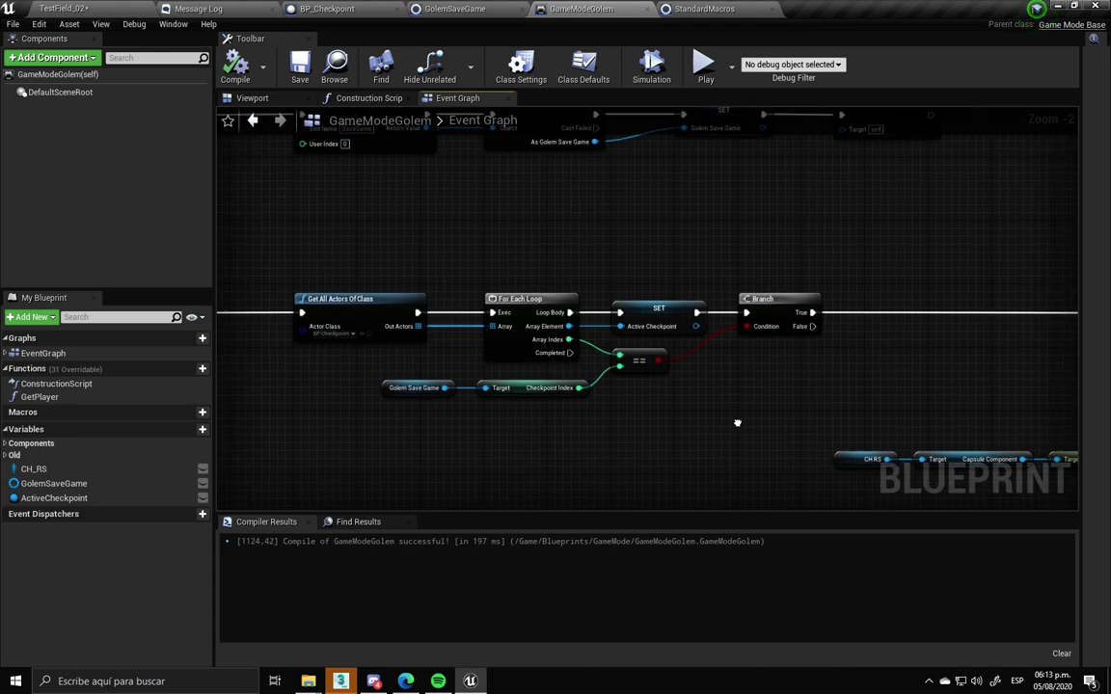
{"action": "scroll", "coordinate": [739, 421], "scroll_direction": "down", "scroll_amount": 1}
{"action": "scroll", "coordinate": [742, 402], "scroll_direction": "down", "scroll_amount": 1}
{"action": "mouse_move", "coordinate": [566, 390]}
{"action": "right_mouse_down"}
{"action": "mouse_move", "coordinate": [382, 363]}
{"action": "mouse_move", "coordinate": [501, 345]}
{"action": "right_mouse_up"}
{"action": "scroll", "coordinate": [664, 369], "scroll_direction": "up", "scroll_amount": 1}
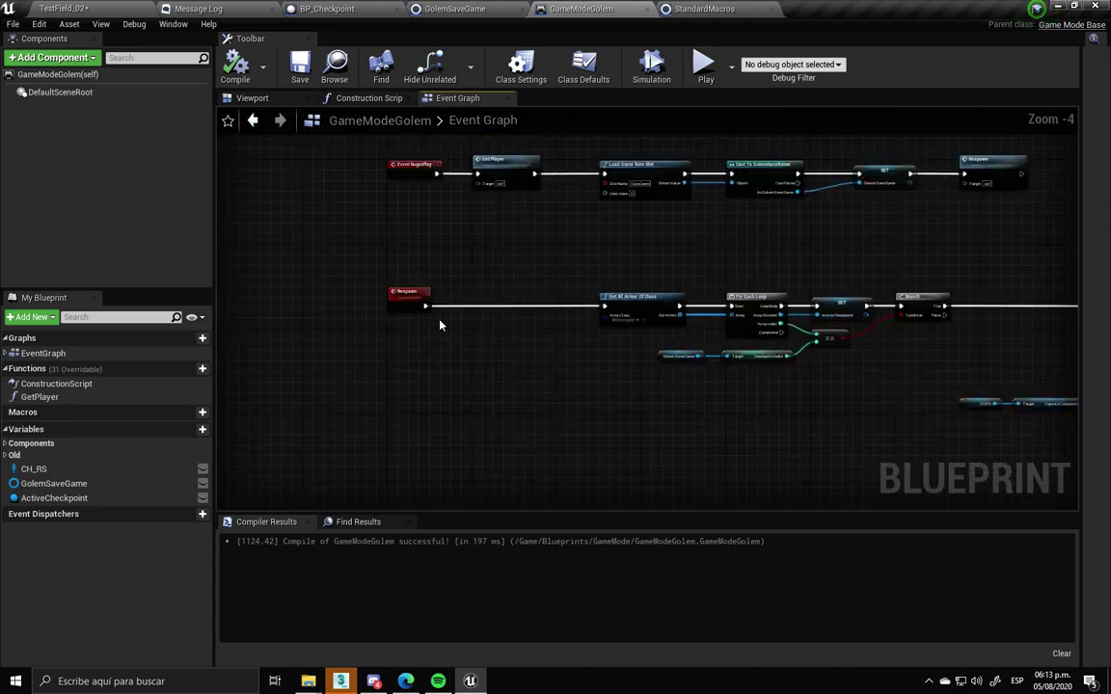
{"action": "scroll", "coordinate": [425, 307], "scroll_direction": "up", "scroll_amount": 3}
{"action": "left_click_drag", "start_coordinate": [514, 364], "coordinate": [478, 343]}
{"action": "type", "text": "sequence"}
{"action": "key", "text": "Return"}
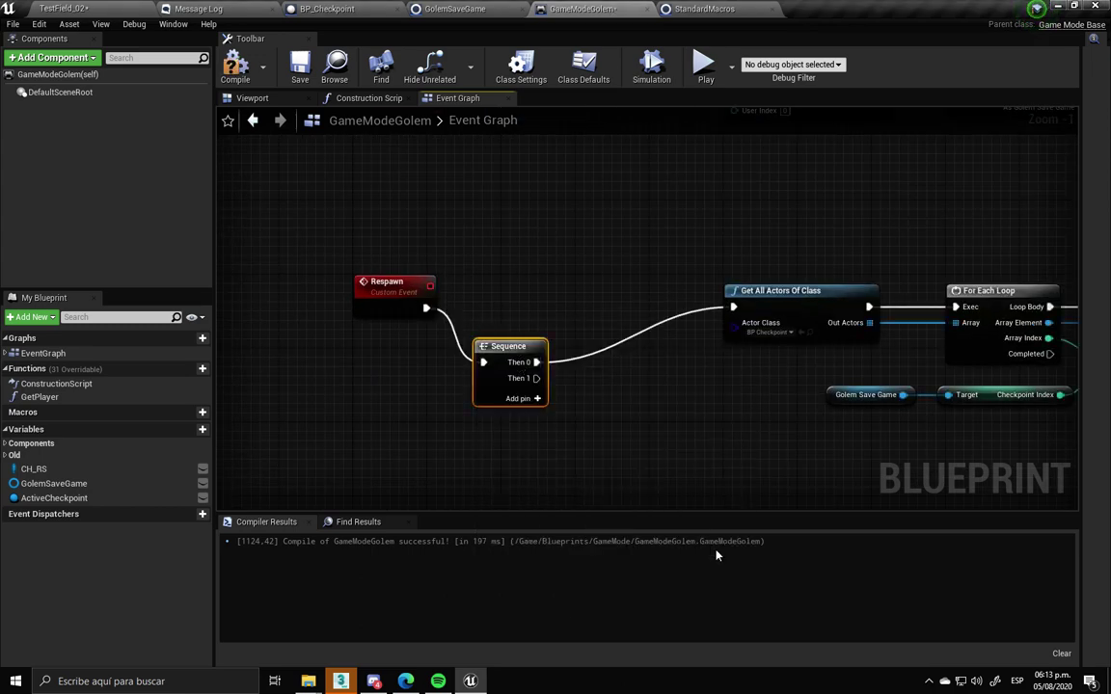
Wire the Sequence's Then 1 pin to the dead-enemy For Each Loop and compile
{"action": "scroll", "coordinate": [868, 309], "scroll_direction": "down", "scroll_amount": 4}
{"action": "right_click_drag", "start_coordinate": [724, 313], "coordinate": [303, 312]}
{"action": "scroll", "coordinate": [833, 327], "scroll_direction": "up", "scroll_amount": 2}
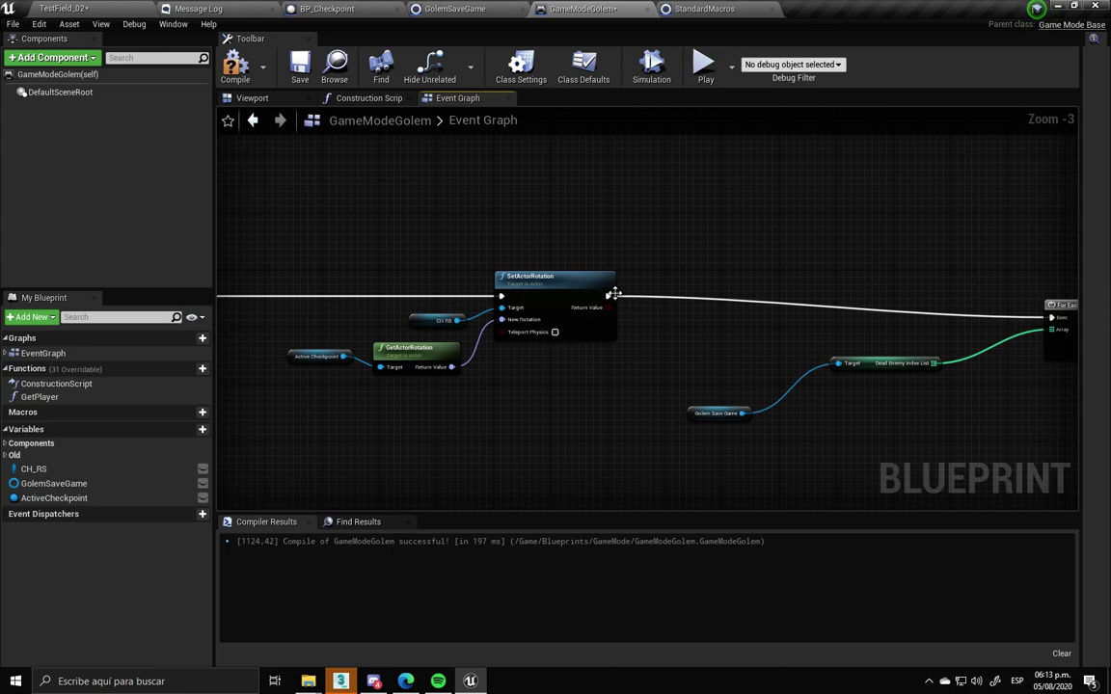
{"action": "scroll", "coordinate": [710, 336], "scroll_direction": "down", "scroll_amount": 6}
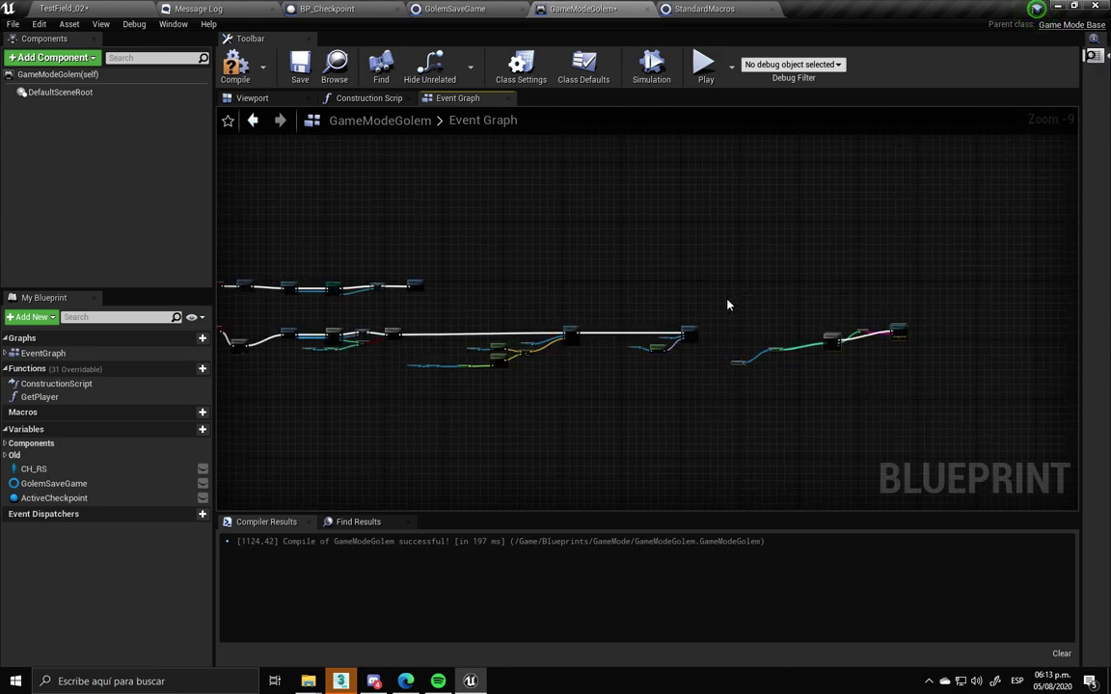
{"action": "right_click_drag", "start_coordinate": [839, 340], "coordinate": [807, 344]}
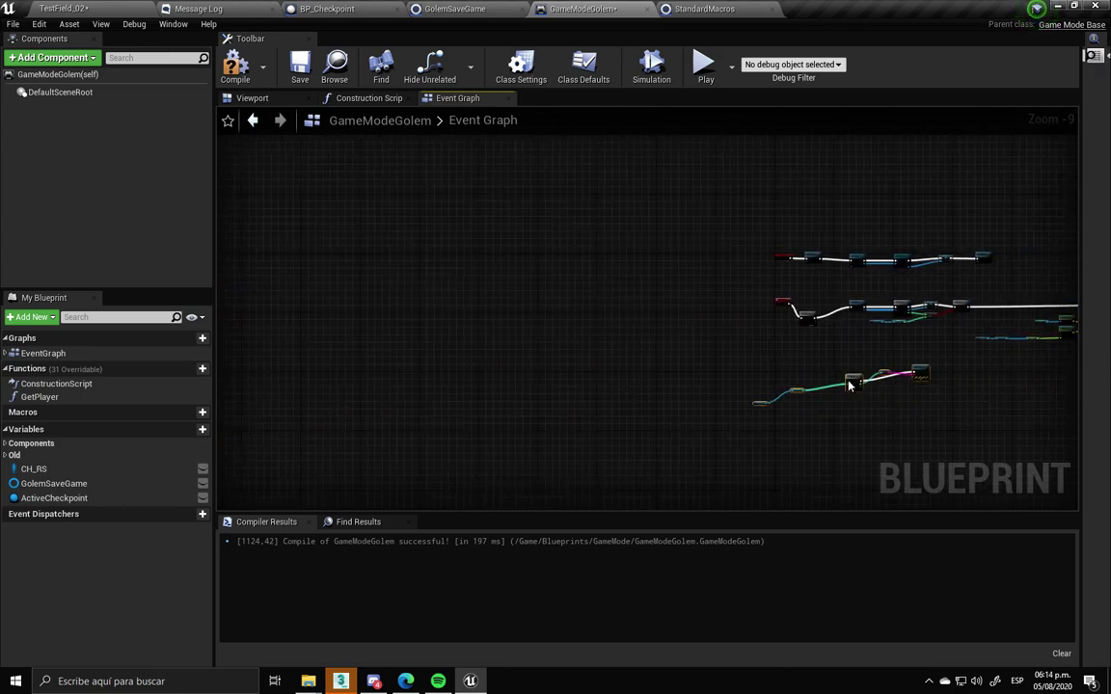
{"action": "scroll", "coordinate": [807, 344], "scroll_direction": "up", "scroll_amount": 4}
{"action": "scroll", "coordinate": [560, 326], "scroll_direction": "up", "scroll_amount": 2}
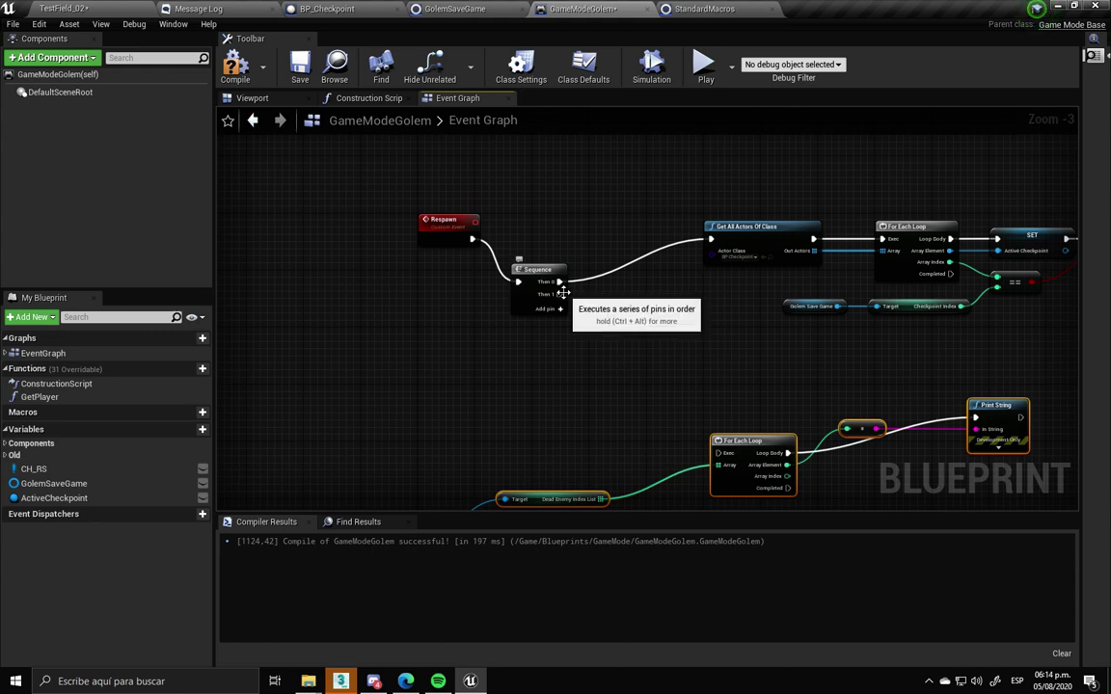
{"action": "left_click_drag", "start_coordinate": [559, 294], "coordinate": [718, 452]}
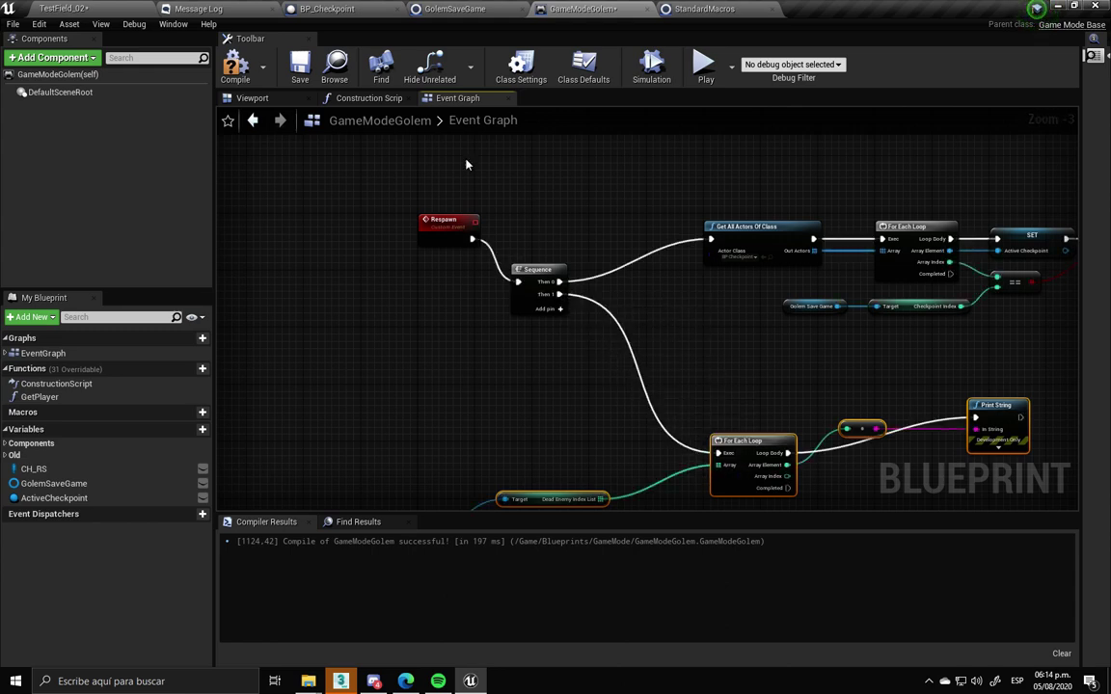
{"action": "left_click", "coordinate": [236, 72]}
{"action": "scroll", "coordinate": [446, 478], "scroll_direction": "up", "scroll_amount": 3}
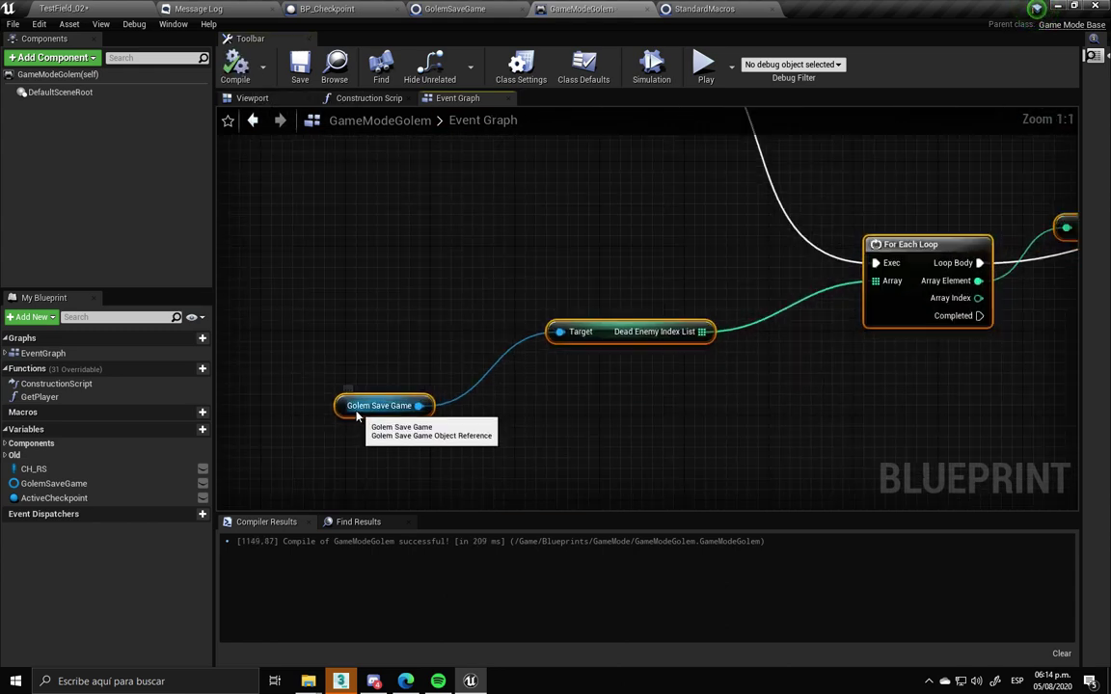
{"action": "mouse_move", "coordinate": [947, 365]}
{"action": "right_mouse_down"}
{"action": "mouse_move", "coordinate": [846, 397]}
{"action": "mouse_move", "coordinate": [789, 303]}
{"action": "right_mouse_up"}
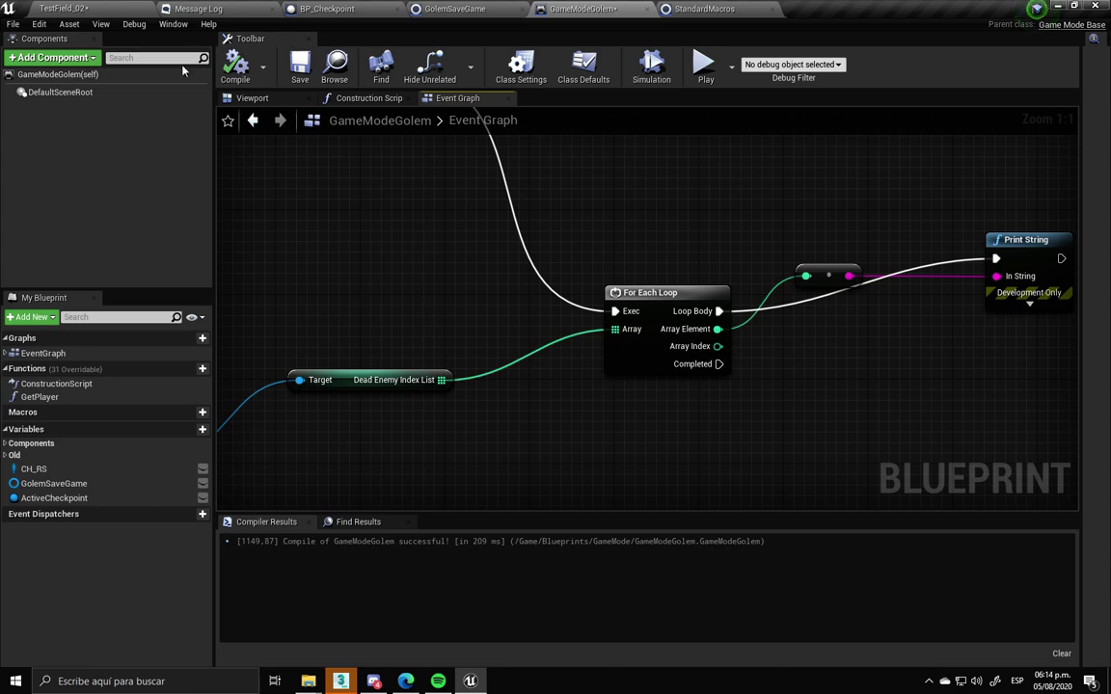
Run a quick TestField_02 play test, then delete SaveGame.sav from SaveGames again
{"action": "left_click", "coordinate": [64, 8]}
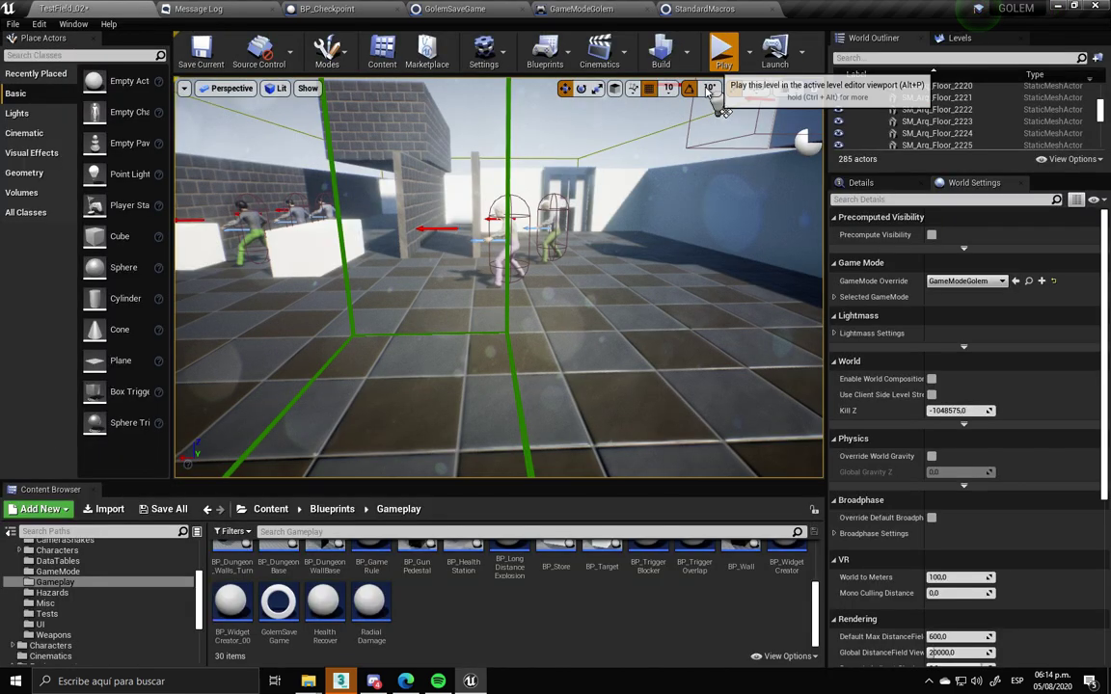
{"action": "left_click", "coordinate": [719, 49]}
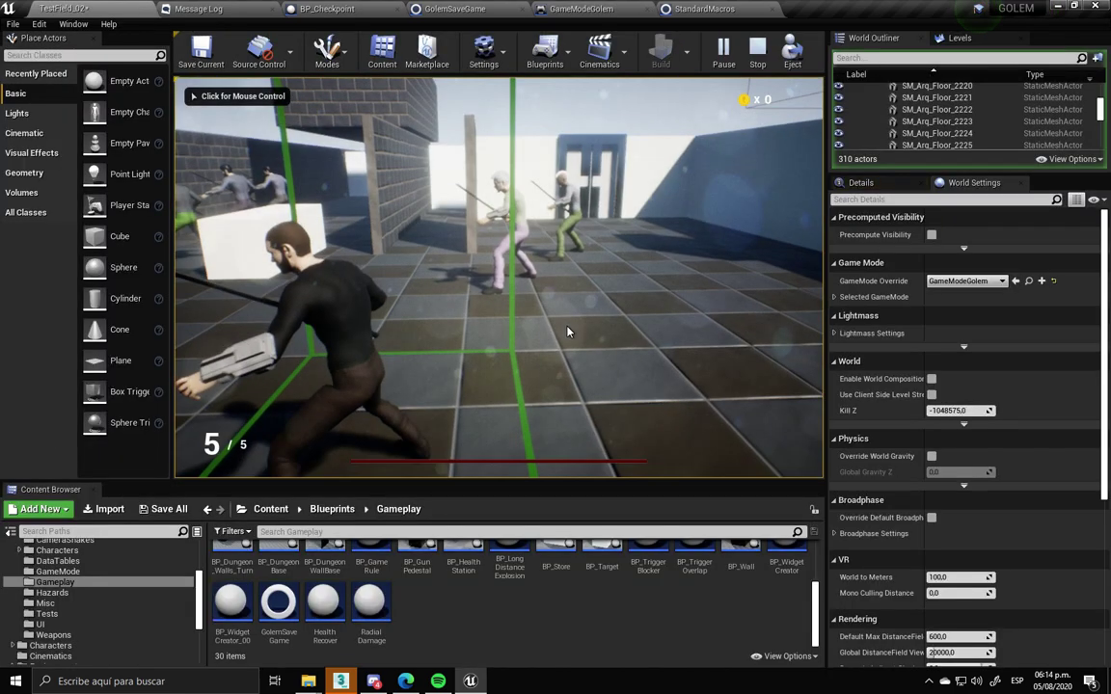
{"action": "key", "text": "Escape"}
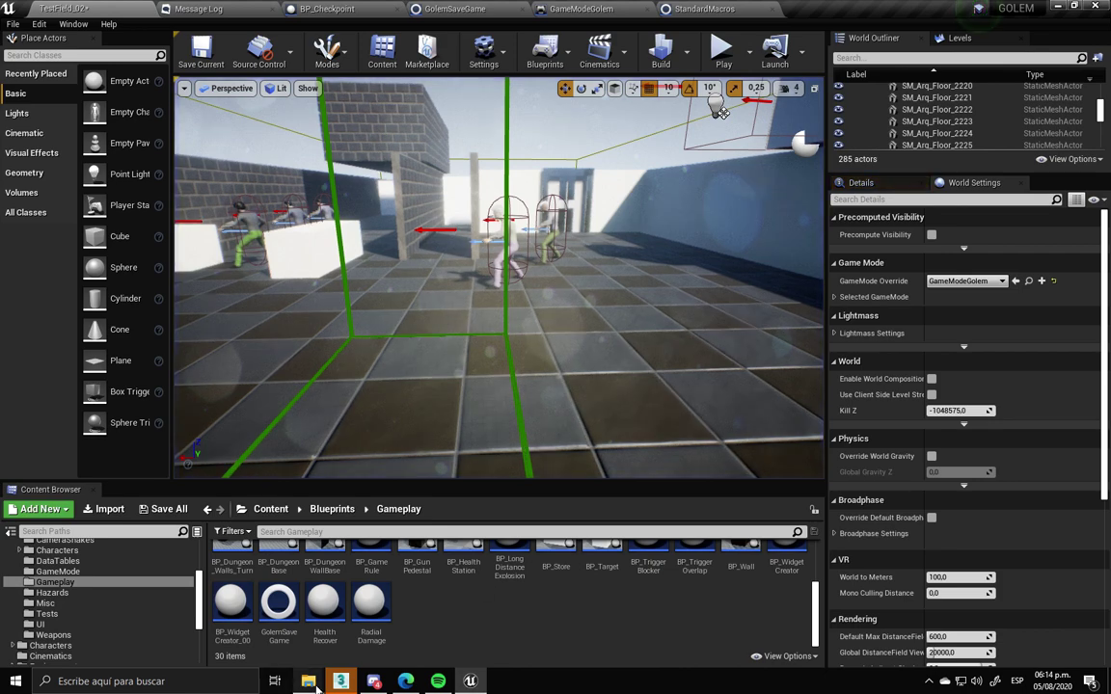
{"action": "mouse_move", "coordinate": [317, 687]}
{"action": "left_click", "coordinate": [239, 588]}
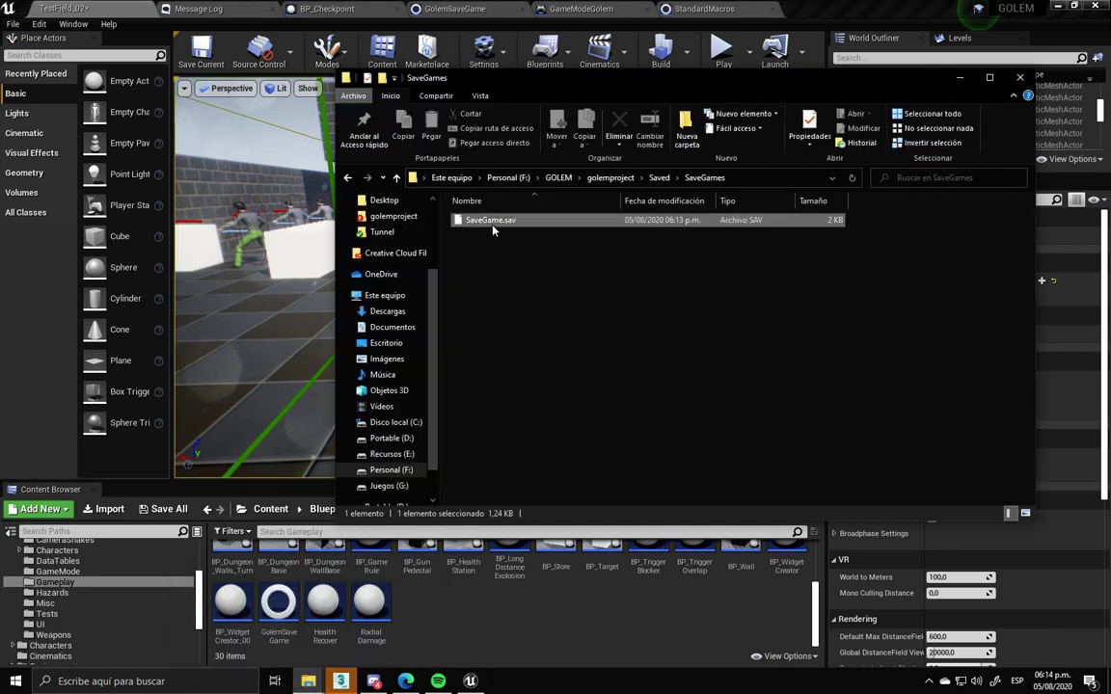
{"action": "key", "text": "Delete"}
{"action": "key", "text": "Return"}
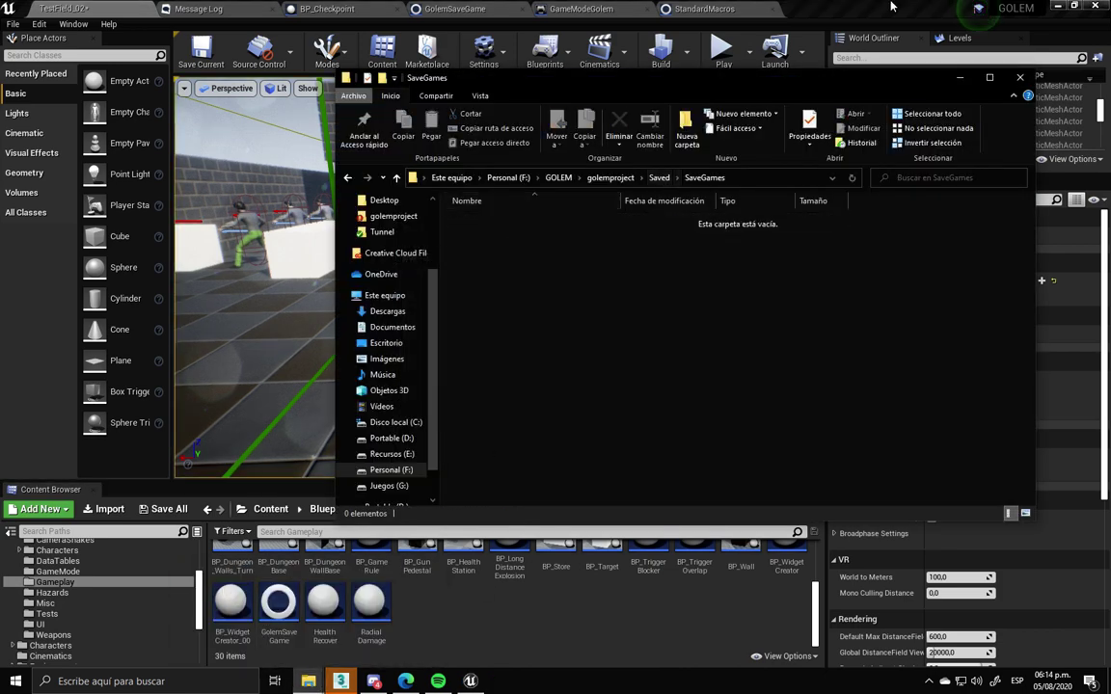
{"action": "left_click", "coordinate": [892, 7]}
Play from a viewport spot until the checkpoint prints saved indices 5 and 4, then replay and stop
{"action": "right_click", "coordinate": [704, 277]}
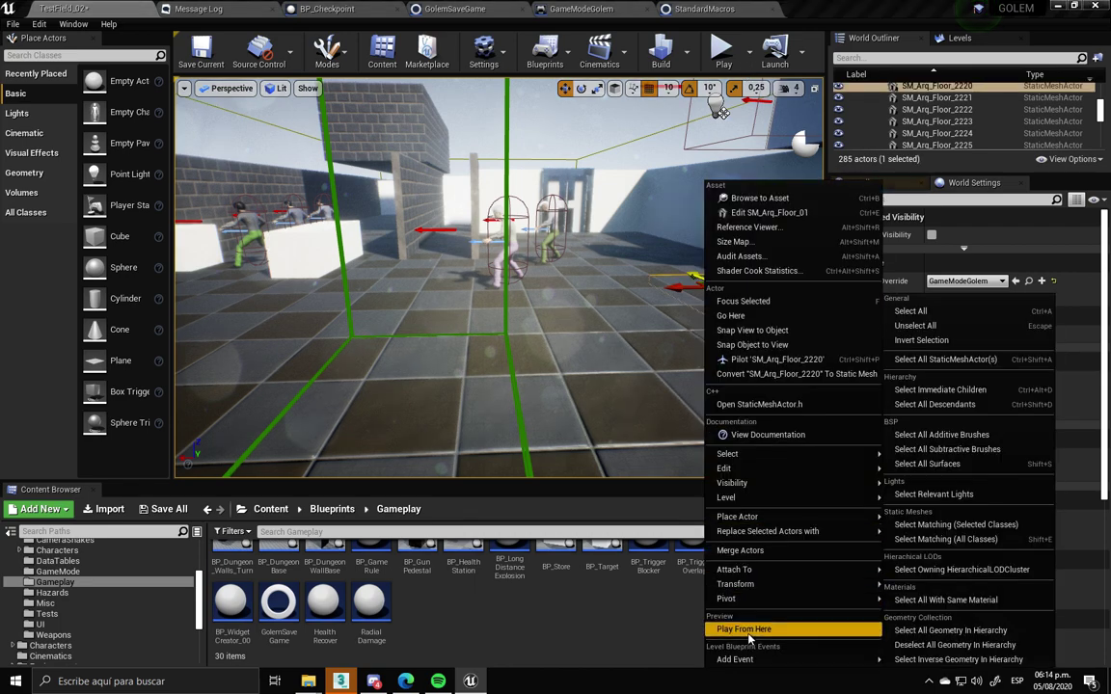
{"action": "left_click", "coordinate": [733, 627]}
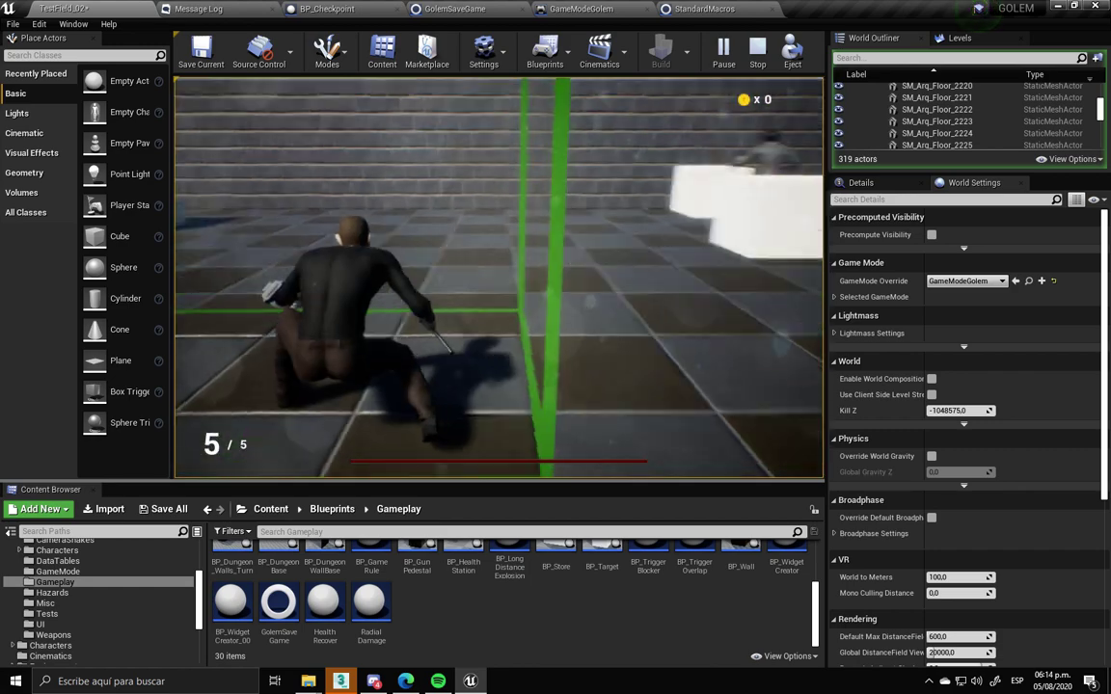
{"action": "key", "text": "Escape"}
{"action": "left_click", "coordinate": [721, 56]}
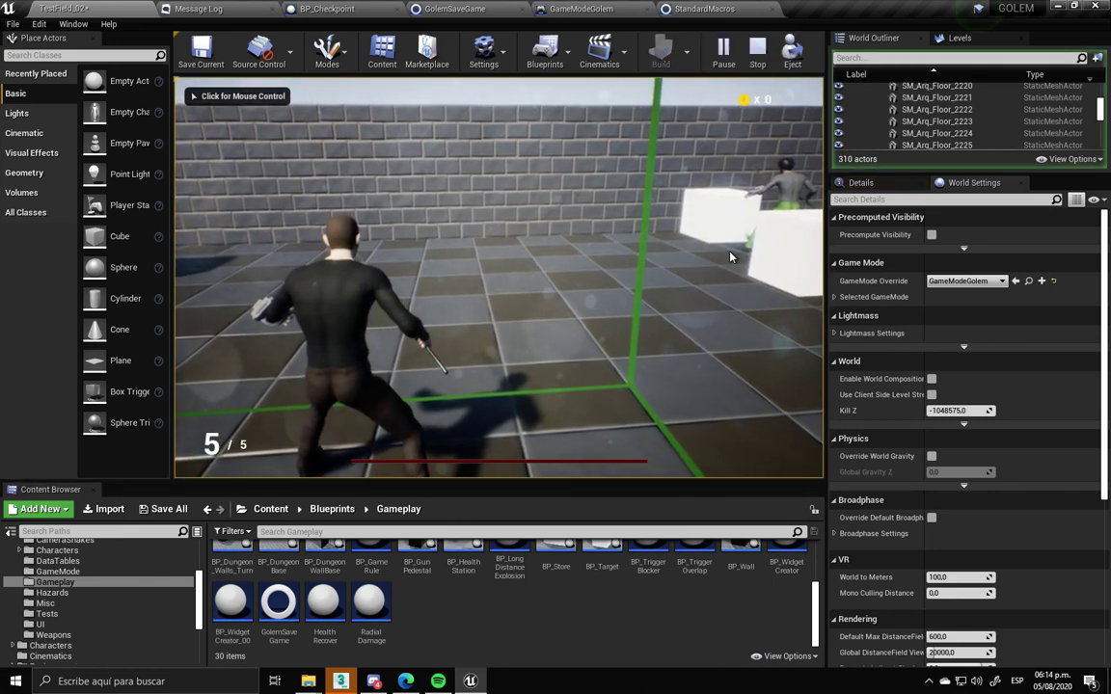
{"action": "key", "text": "Escape"}
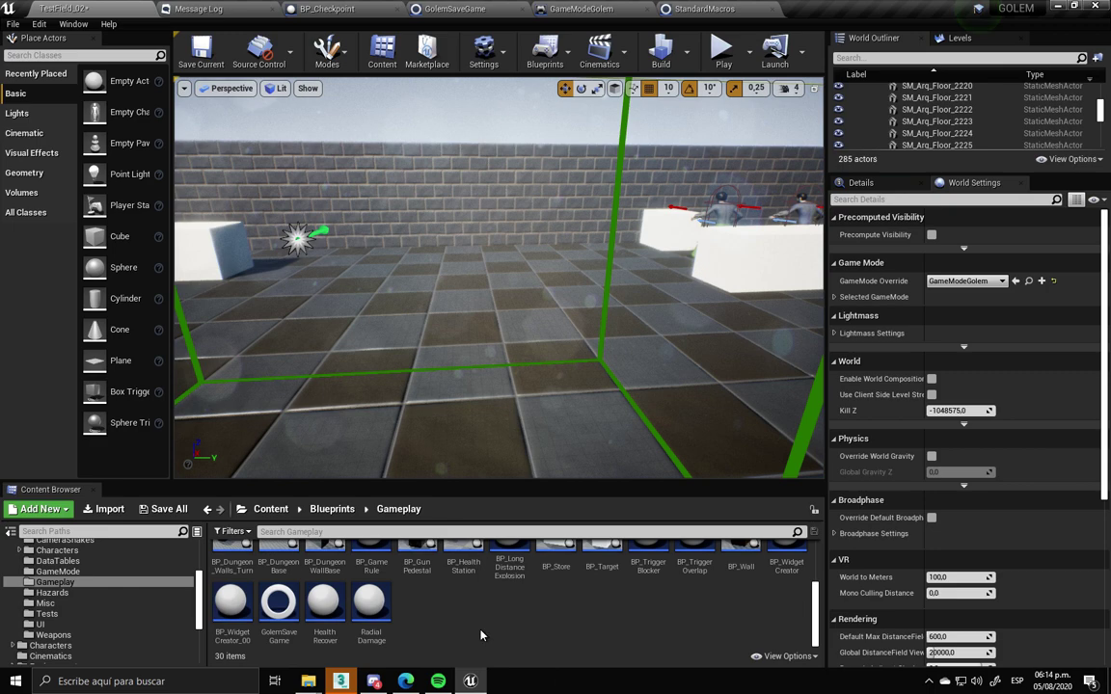
{"action": "left_click", "coordinate": [581, 9]}
Lower the integer-to-string conversion node and line Print String up with the loop body
{"action": "scroll", "coordinate": [583, 337], "scroll_direction": "down", "scroll_amount": 5}
{"action": "scroll", "coordinate": [583, 337], "scroll_direction": "up", "scroll_amount": 2}
{"action": "scroll", "coordinate": [582, 337], "scroll_direction": "up", "scroll_amount": 1}
{"action": "right_click_drag", "start_coordinate": [583, 337], "coordinate": [427, 347]}
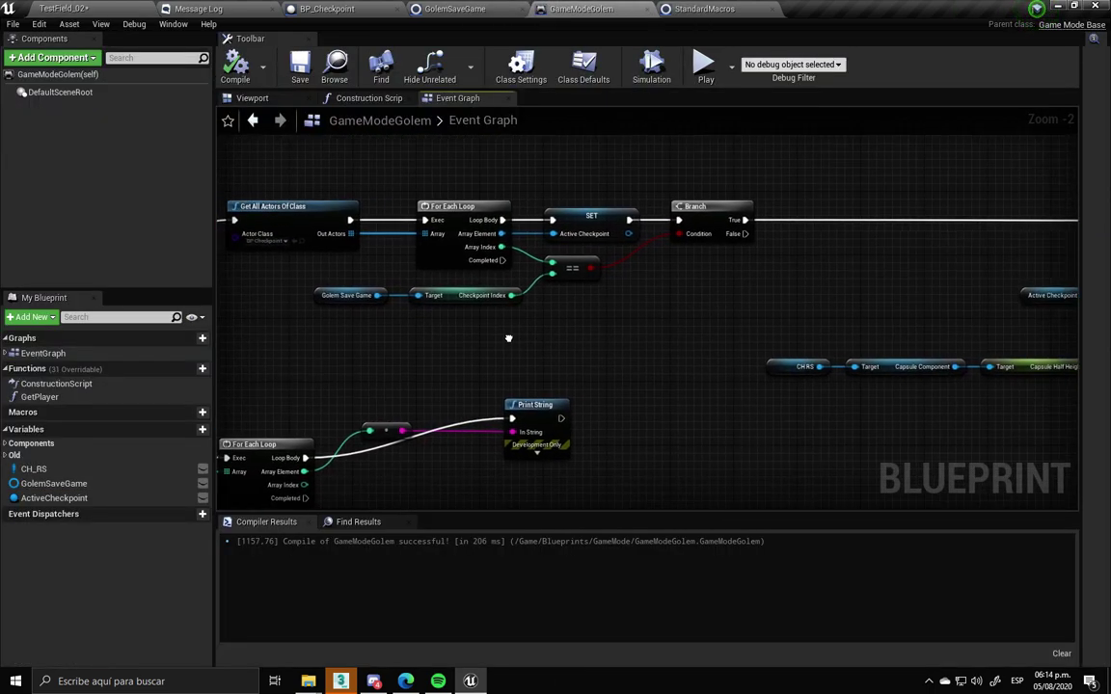
{"action": "right_click_drag", "start_coordinate": [878, 461], "coordinate": [303, 417]}
{"action": "scroll", "coordinate": [808, 357], "scroll_direction": "down", "scroll_amount": 1}
{"action": "scroll", "coordinate": [600, 352], "scroll_direction": "down", "scroll_amount": 2}
{"action": "scroll", "coordinate": [664, 312], "scroll_direction": "up", "scroll_amount": 4}
{"action": "scroll", "coordinate": [664, 312], "scroll_direction": "down", "scroll_amount": 4}
{"action": "right_click_drag", "start_coordinate": [726, 345], "coordinate": [900, 309]}
{"action": "scroll", "coordinate": [518, 355], "scroll_direction": "up", "scroll_amount": 3}
{"action": "right_click_drag", "start_coordinate": [518, 355], "coordinate": [639, 362]}
{"action": "left_click_drag", "start_coordinate": [609, 285], "coordinate": [600, 374]}
{"action": "left_click_drag", "start_coordinate": [747, 273], "coordinate": [725, 313]}
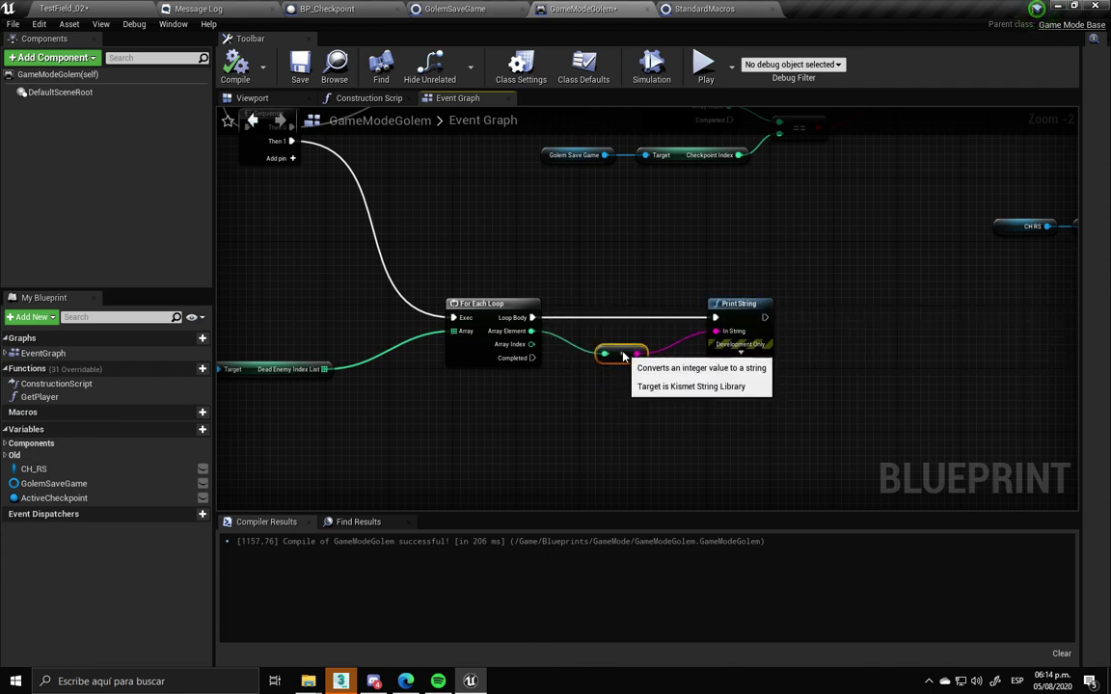
Align the Golem Save Game and Target nodes with the For Each Loop's Array input
{"action": "right_click_drag", "start_coordinate": [311, 424], "coordinate": [548, 419]}
{"action": "left_click_drag", "start_coordinate": [318, 421], "coordinate": [381, 366]}
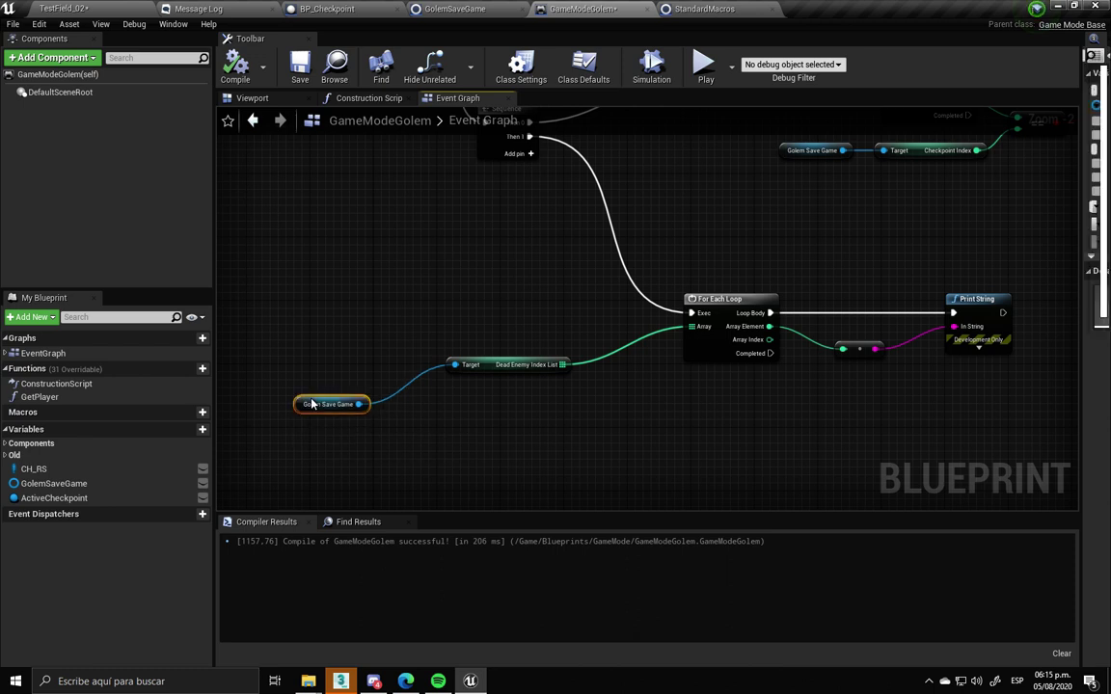
{"action": "left_click_drag", "start_coordinate": [527, 434], "coordinate": [362, 340]}
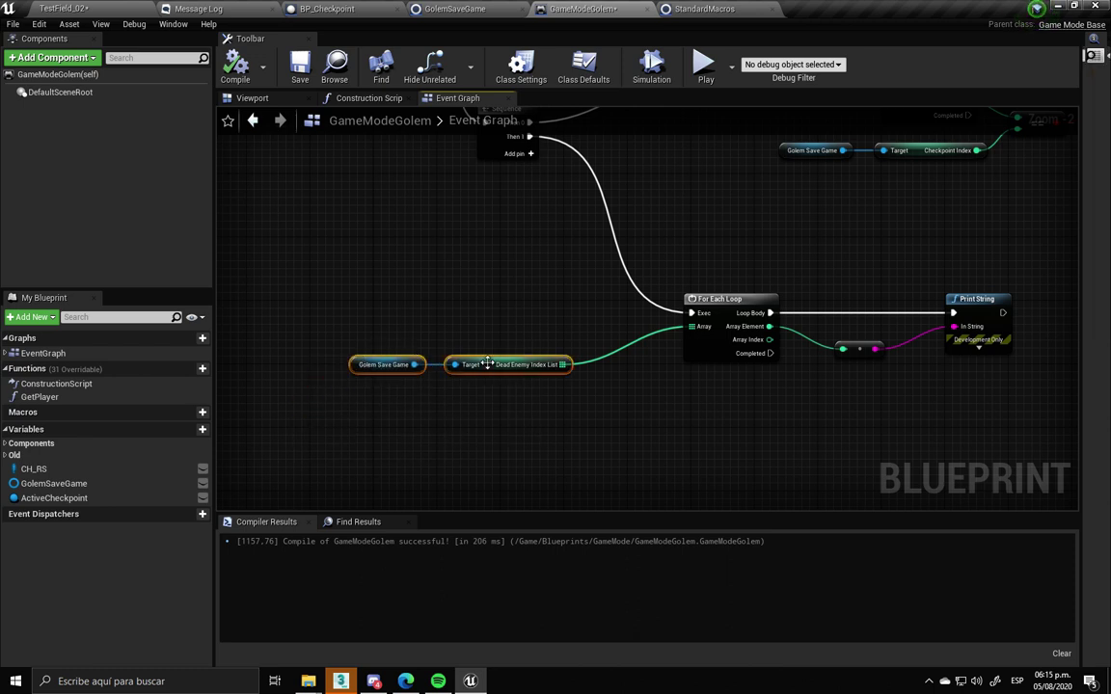
{"action": "left_click_drag", "start_coordinate": [492, 364], "coordinate": [571, 348]}
{"action": "left_click", "coordinate": [613, 459]}
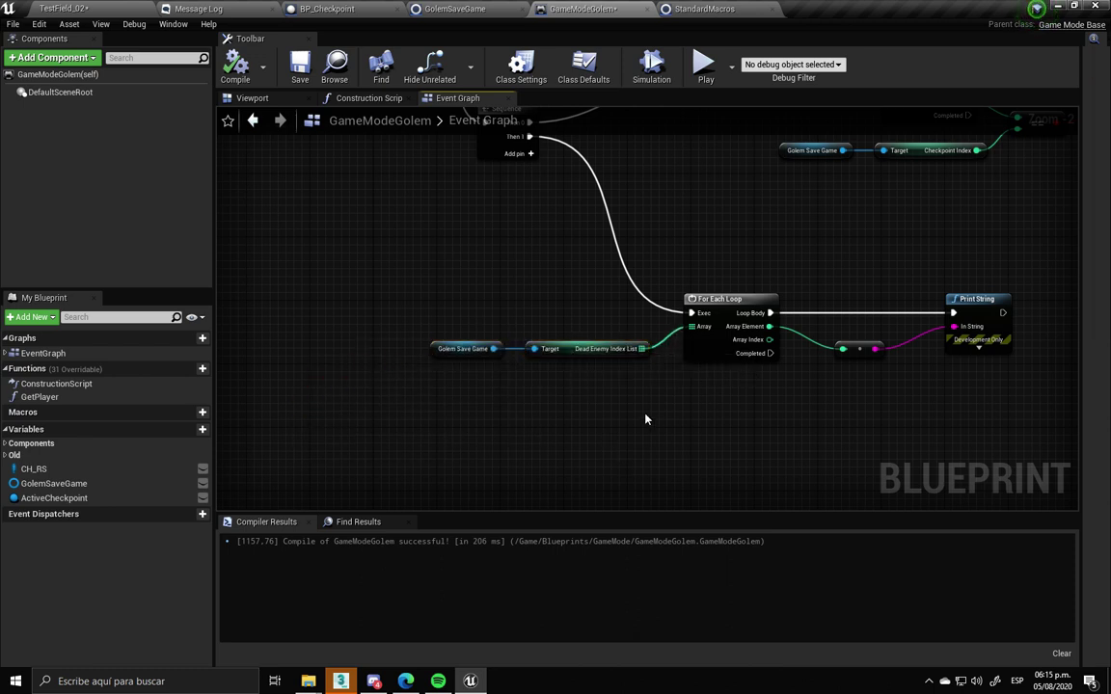
Align the Sequence node with the Respawn event row
{"action": "right_click_drag", "start_coordinate": [646, 420], "coordinate": [553, 506]}
{"action": "left_click_drag", "start_coordinate": [424, 232], "coordinate": [450, 183]}
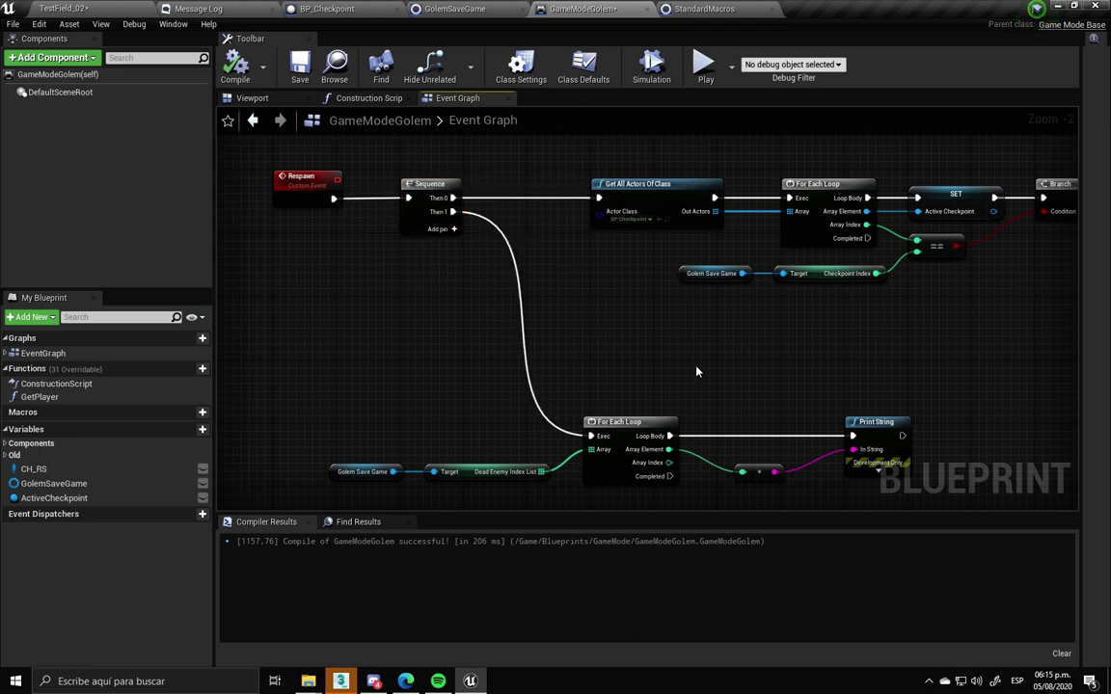
{"action": "right_click_drag", "start_coordinate": [696, 373], "coordinate": [622, 344]}
{"action": "scroll", "coordinate": [634, 369], "scroll_direction": "down", "scroll_amount": 3}
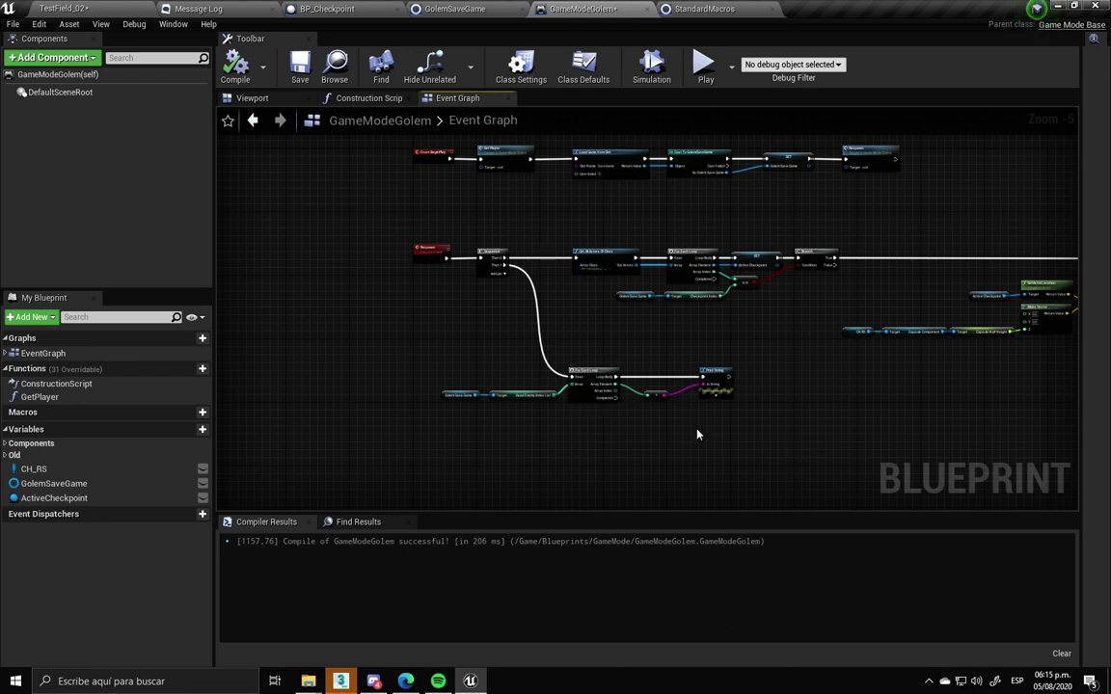
{"action": "right_click_drag", "start_coordinate": [699, 435], "coordinate": [595, 459]}
{"action": "scroll", "coordinate": [663, 441], "scroll_direction": "down", "scroll_amount": 5}
{"action": "scroll", "coordinate": [777, 448], "scroll_direction": "down", "scroll_amount": 2}
{"action": "mouse_move", "coordinate": [776, 449]}
{"action": "right_mouse_down"}
{"action": "mouse_move", "coordinate": [552, 249]}
{"action": "mouse_move", "coordinate": [735, 321]}
{"action": "right_mouse_up"}
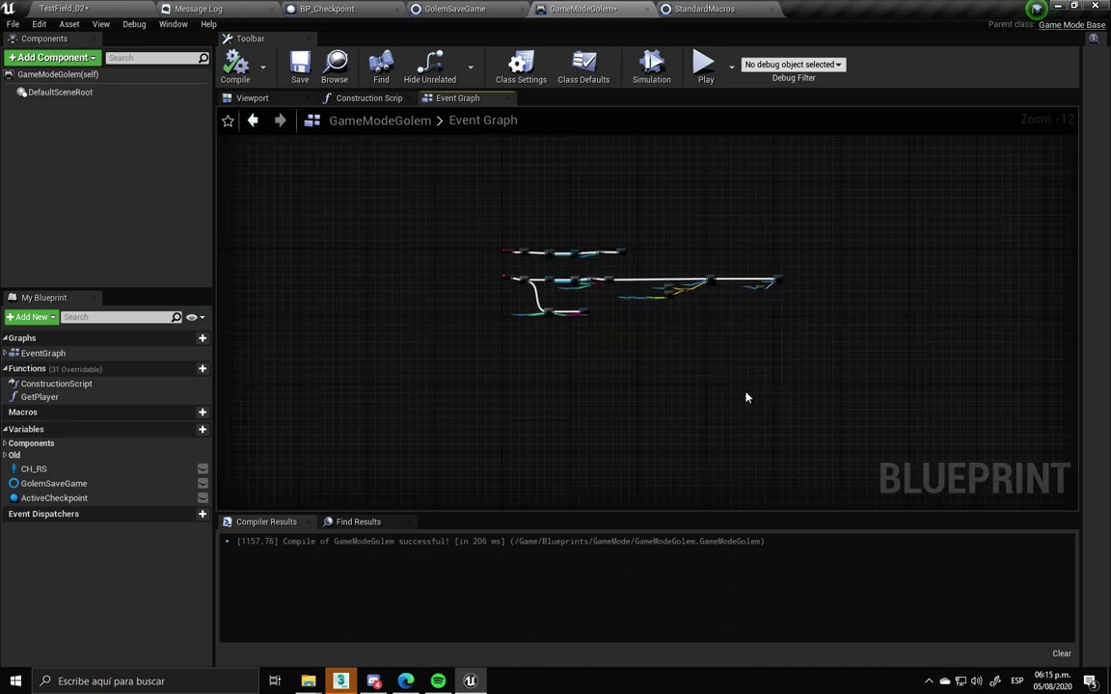
{"action": "scroll", "coordinate": [675, 386], "scroll_direction": "up", "scroll_amount": 4}
{"action": "scroll", "coordinate": [501, 402], "scroll_direction": "up", "scroll_amount": 5}
{"action": "scroll", "coordinate": [566, 430], "scroll_direction": "down", "scroll_amount": 1}
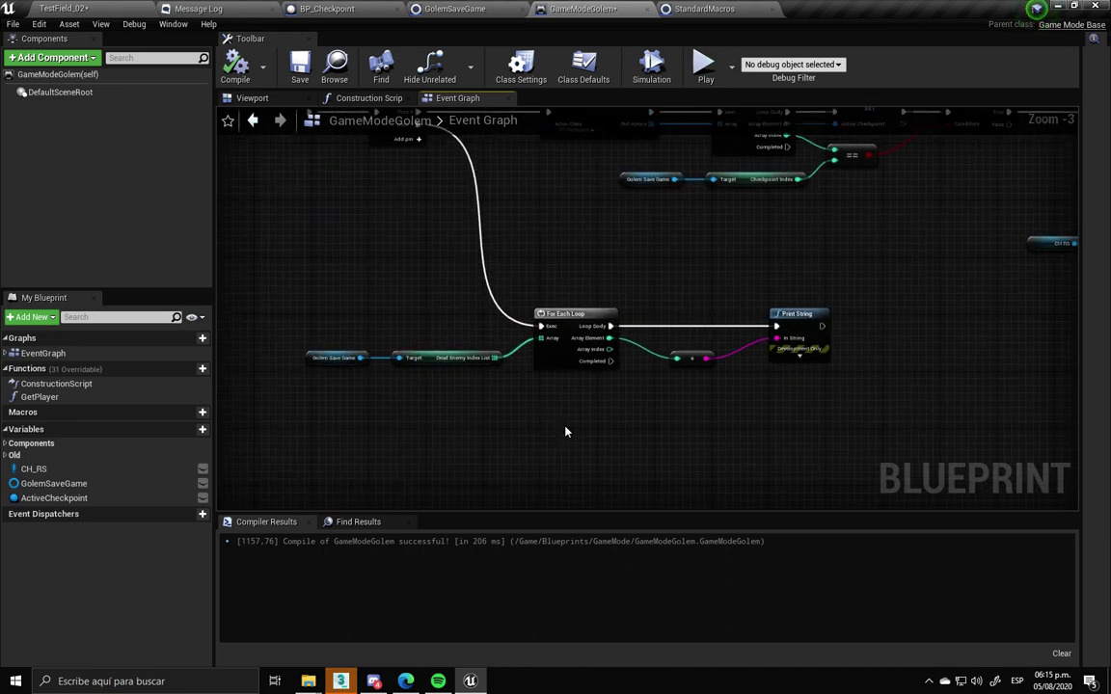
{"action": "scroll", "coordinate": [557, 440], "scroll_direction": "down", "scroll_amount": 2}
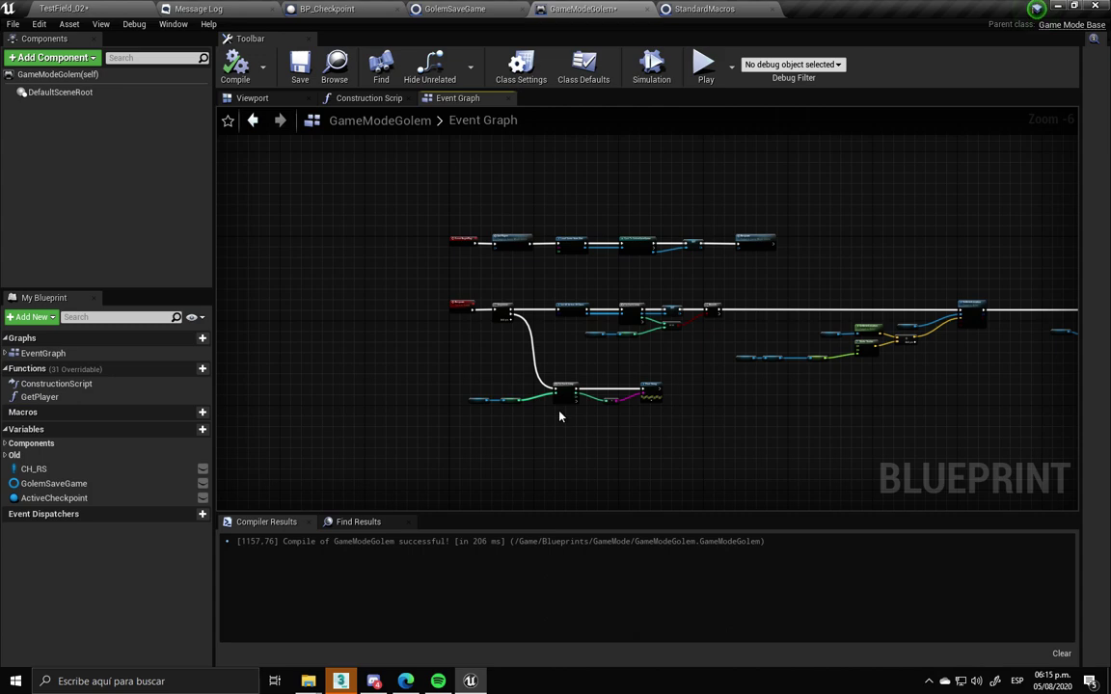
{"action": "scroll", "coordinate": [573, 422], "scroll_direction": "up", "scroll_amount": 5}
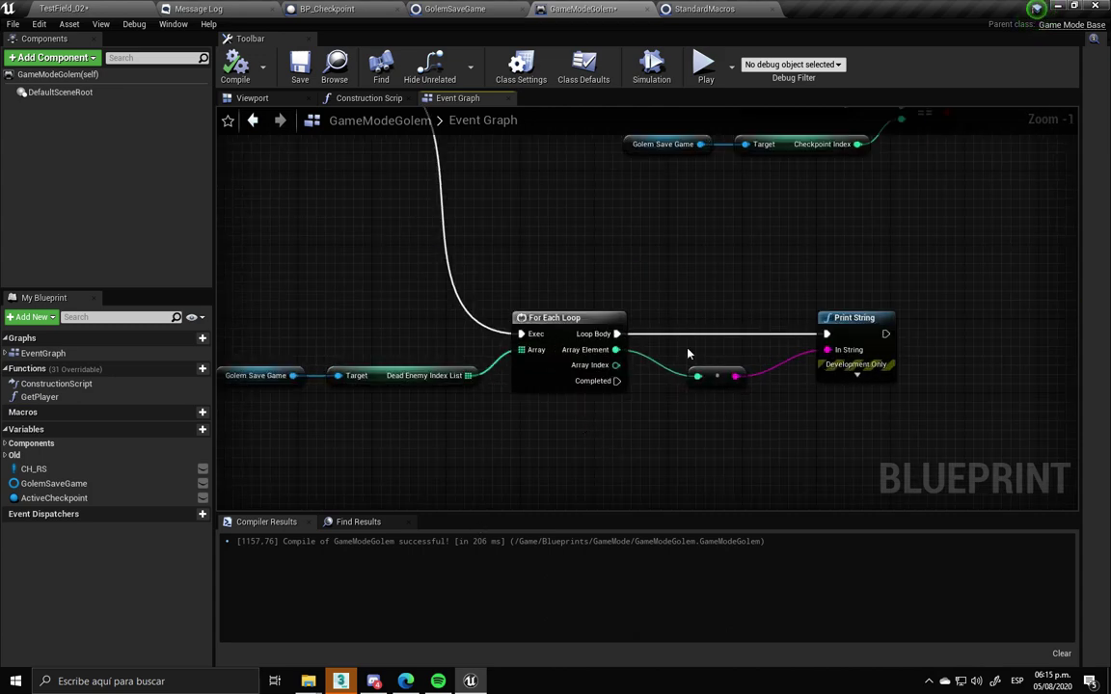
{"action": "scroll", "coordinate": [687, 357], "scroll_direction": "down", "scroll_amount": 5}
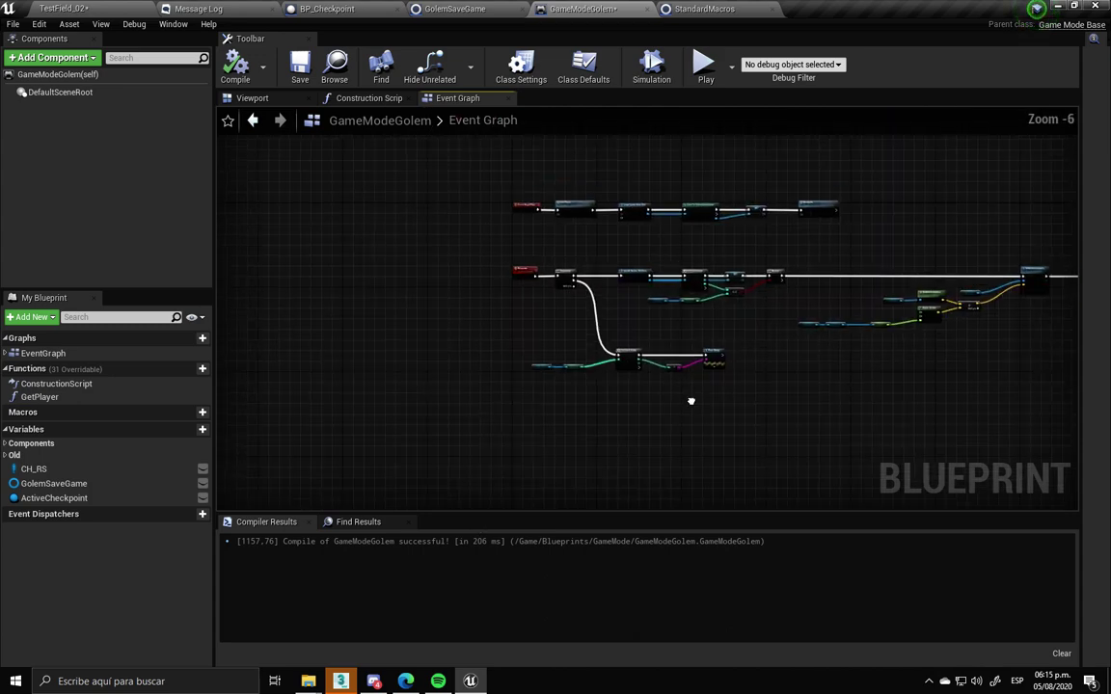
{"action": "scroll", "coordinate": [596, 436], "scroll_direction": "up", "scroll_amount": 6}
{"action": "scroll", "coordinate": [672, 406], "scroll_direction": "down", "scroll_amount": 1}
{"action": "scroll", "coordinate": [744, 426], "scroll_direction": "down", "scroll_amount": 3}
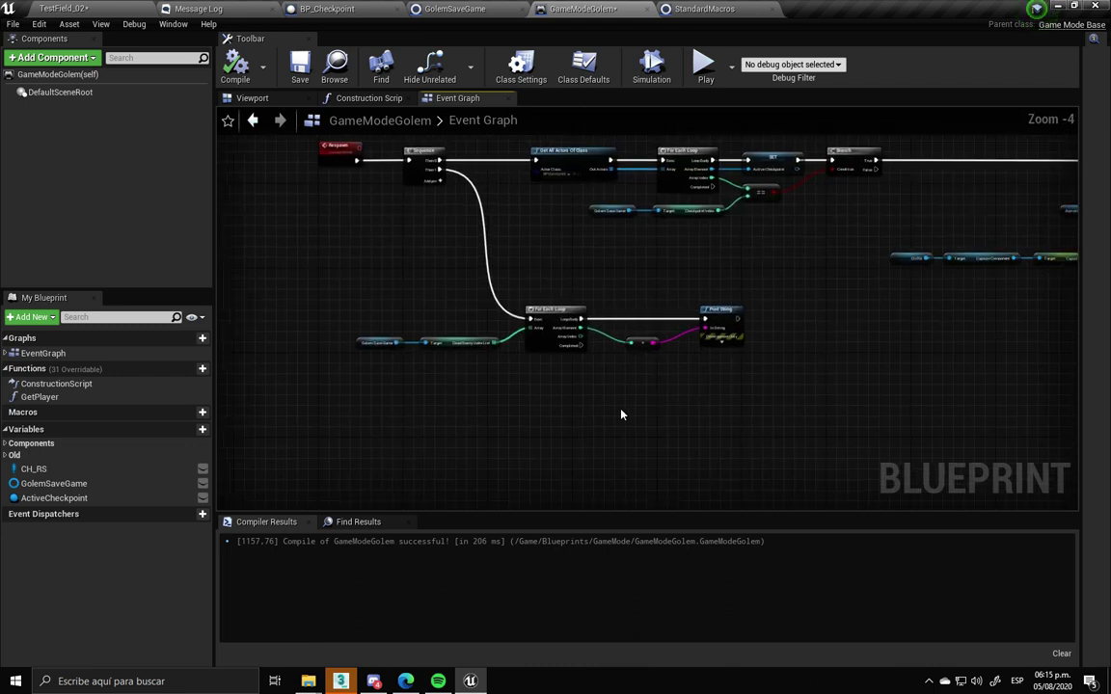
{"action": "scroll", "coordinate": [627, 431], "scroll_direction": "up", "scroll_amount": 2}
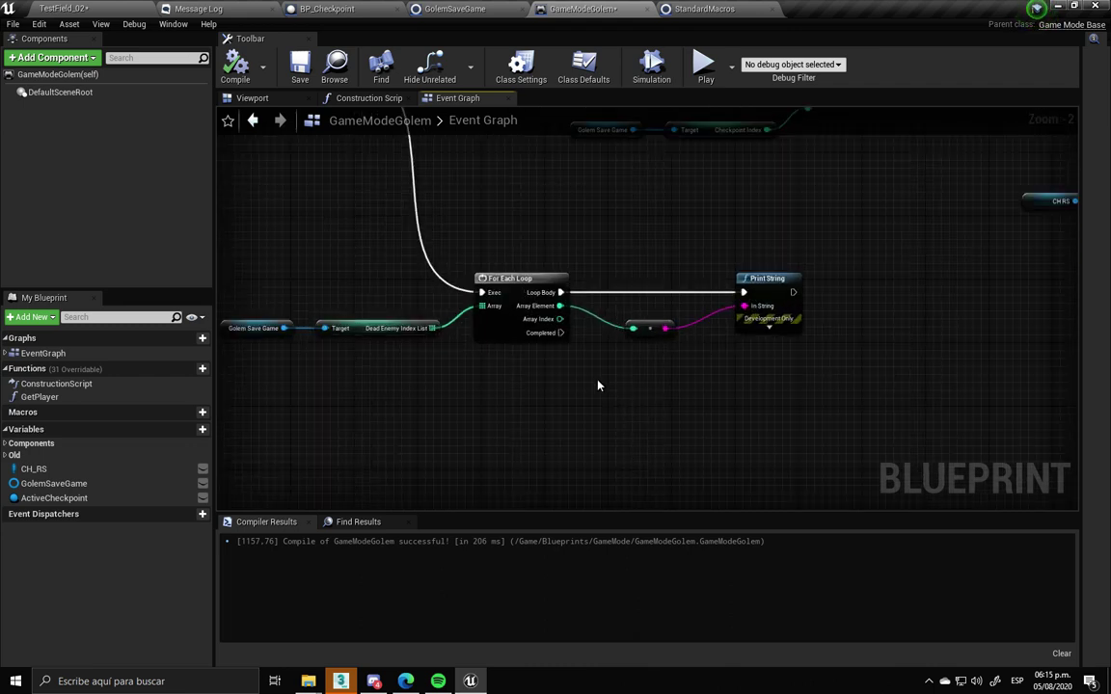
{"action": "right_click_drag", "start_coordinate": [574, 372], "coordinate": [540, 387]}
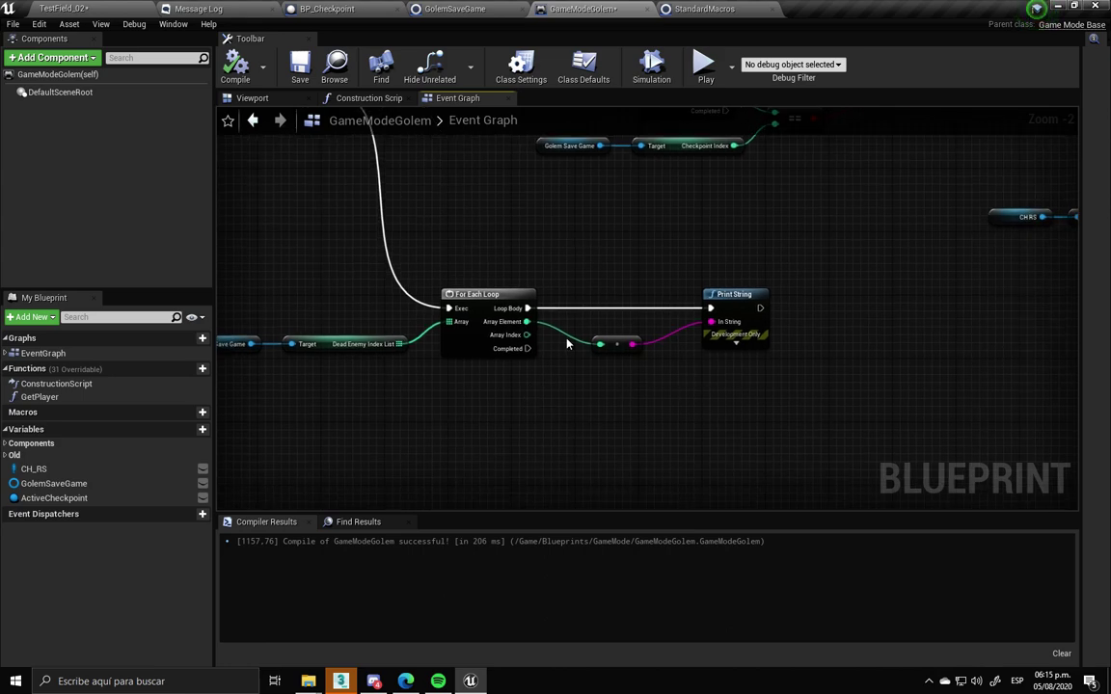
{"action": "scroll", "coordinate": [686, 388], "scroll_direction": "down", "scroll_amount": 3}
{"action": "scroll", "coordinate": [582, 345], "scroll_direction": "up", "scroll_amount": 3}
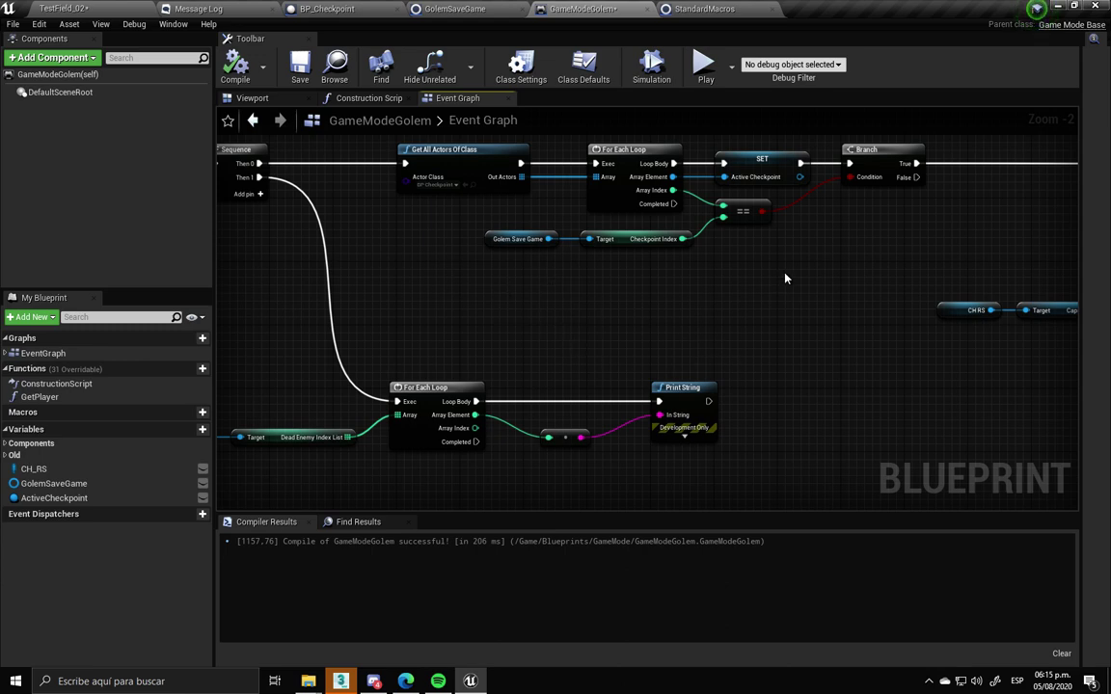
Delete the Print String nodes, then undo to restore them
{"action": "scroll", "coordinate": [785, 278], "scroll_direction": "down", "scroll_amount": 6}
{"action": "scroll", "coordinate": [675, 328], "scroll_direction": "up", "scroll_amount": 2}
{"action": "scroll", "coordinate": [579, 395], "scroll_direction": "up", "scroll_amount": 2}
{"action": "scroll", "coordinate": [487, 388], "scroll_direction": "down", "scroll_amount": 4}
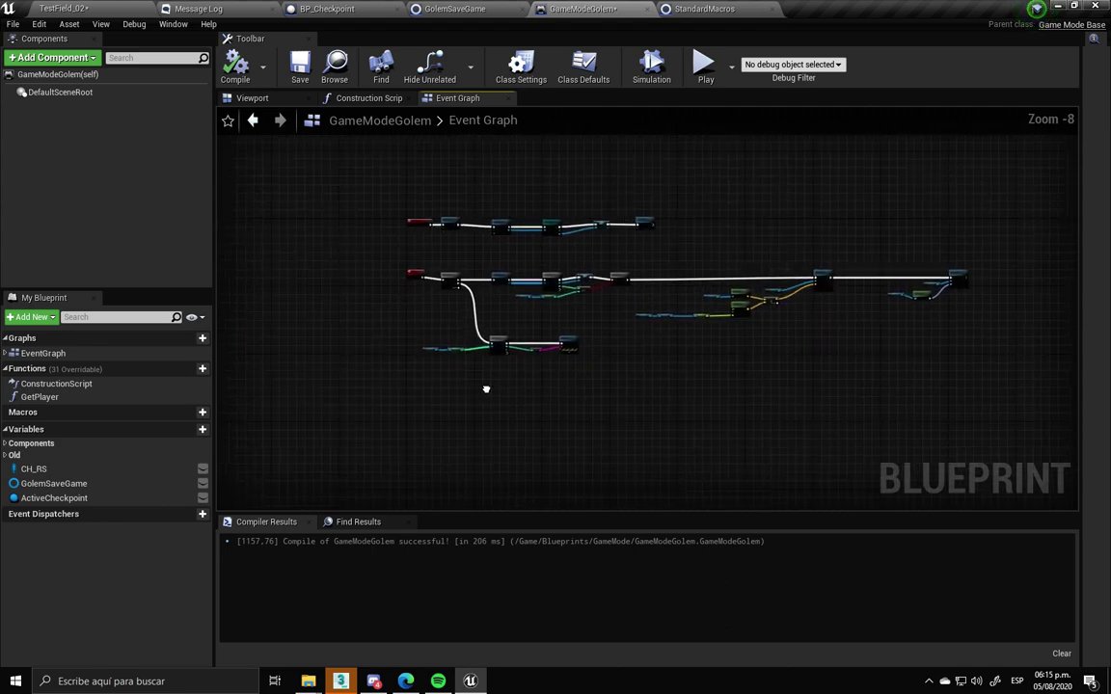
{"action": "scroll", "coordinate": [540, 386], "scroll_direction": "up", "scroll_amount": 5}
{"action": "left_click_drag", "start_coordinate": [741, 444], "coordinate": [606, 279]}
{"action": "key", "text": "Delete"}
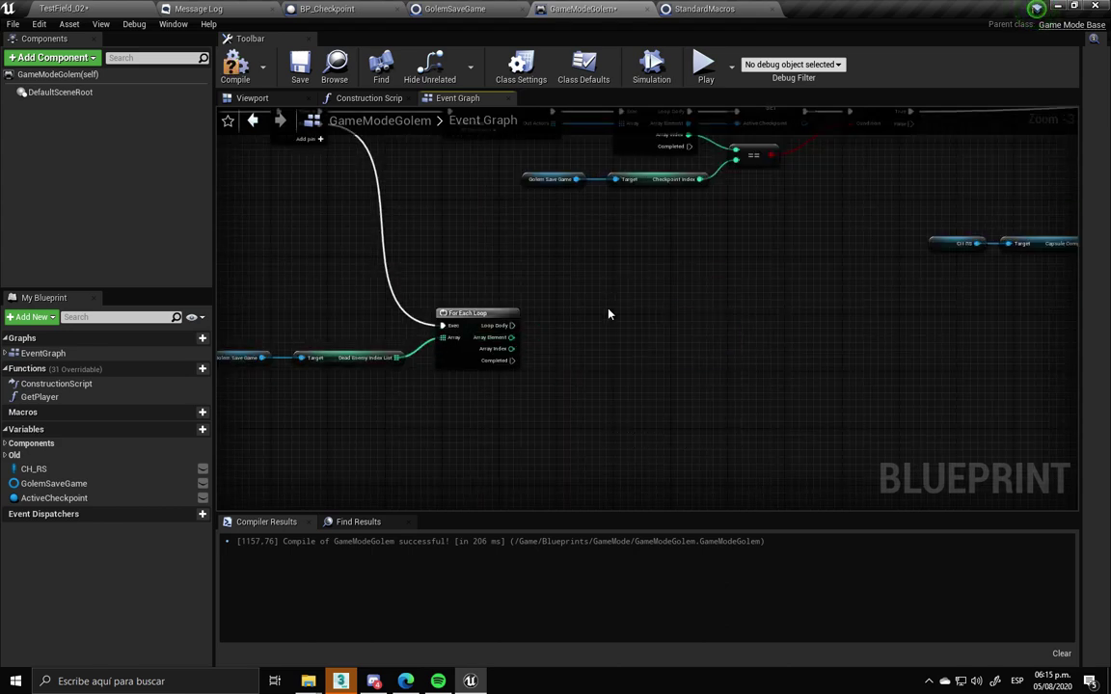
{"action": "scroll", "coordinate": [547, 277], "scroll_direction": "up", "scroll_amount": 1}
{"action": "scroll", "coordinate": [466, 316], "scroll_direction": "down", "scroll_amount": 1}
{"action": "right_click_drag", "start_coordinate": [578, 378], "coordinate": [523, 368]}
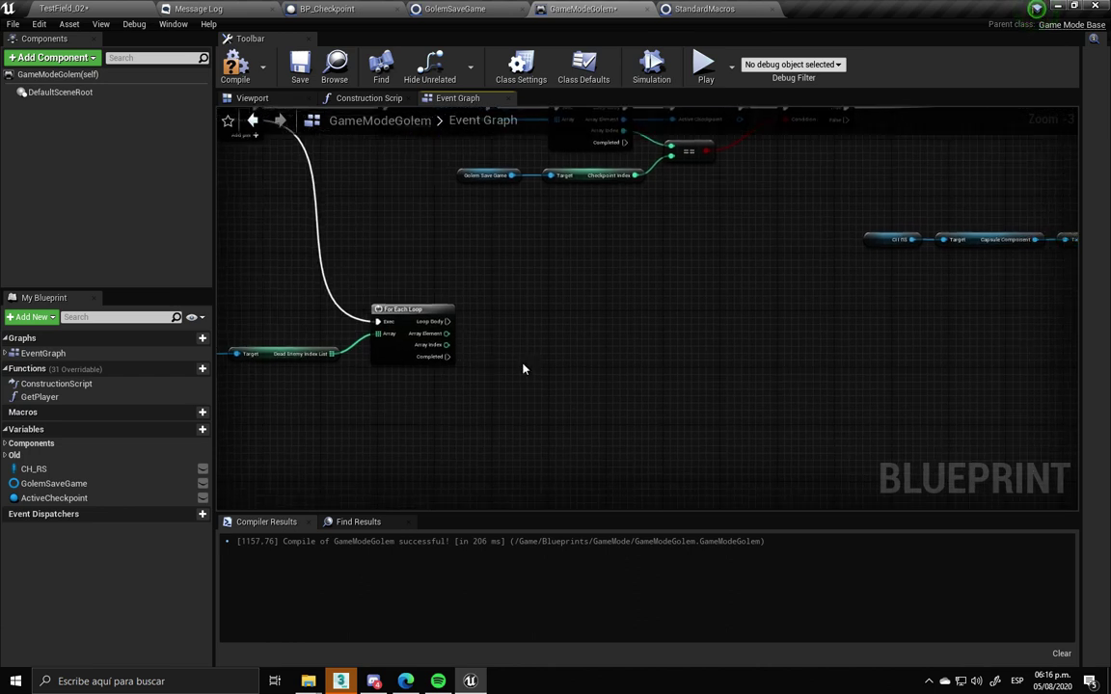
{"action": "key", "text": "ctrl+z"}
{"action": "right_click_drag", "start_coordinate": [543, 411], "coordinate": [415, 411]}
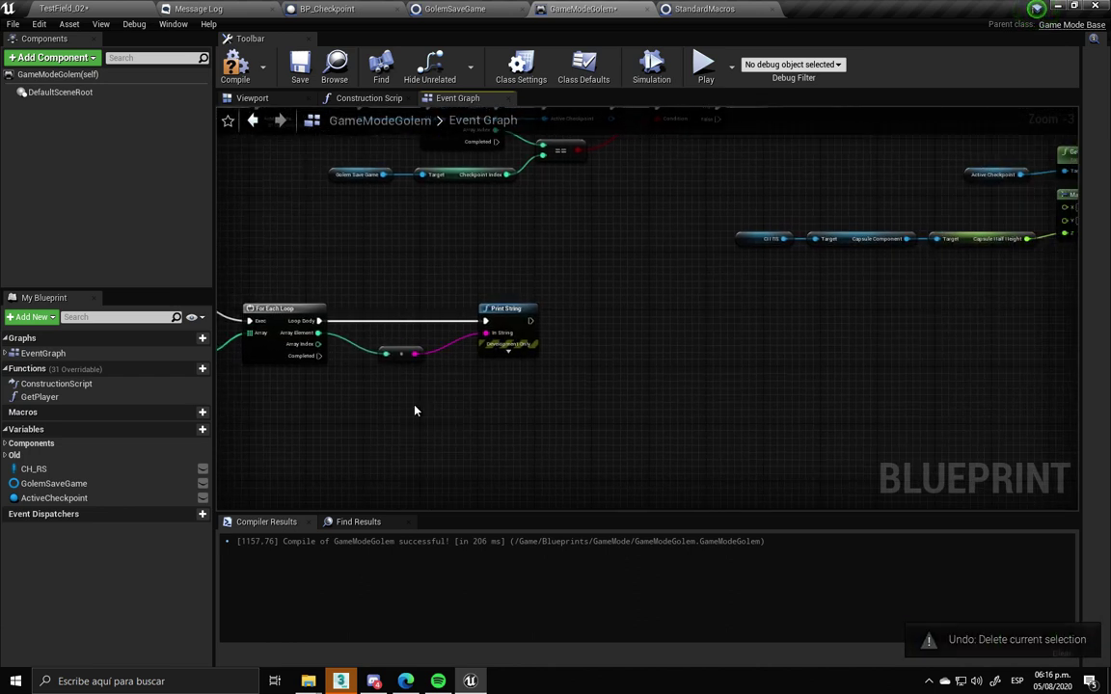
{"action": "right_click_drag", "start_coordinate": [543, 406], "coordinate": [532, 411]}
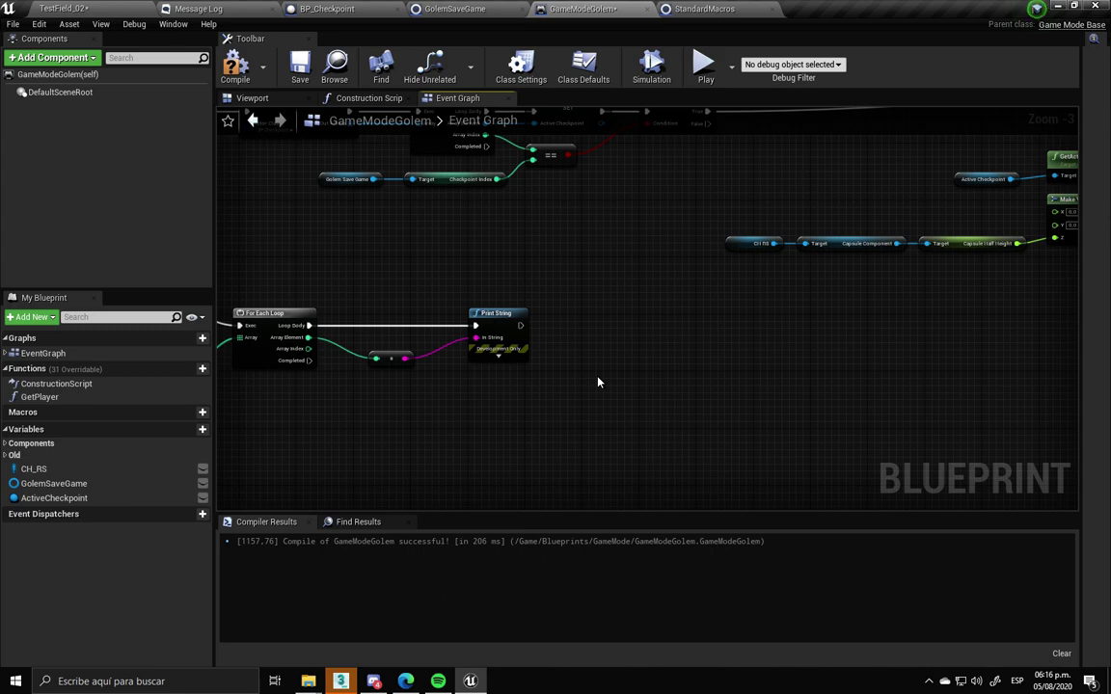
Add Get All Actors Of Class set to CH Base, executed after Print String
{"action": "right_click", "coordinate": [620, 384]}
{"action": "type", "text": "ge"}
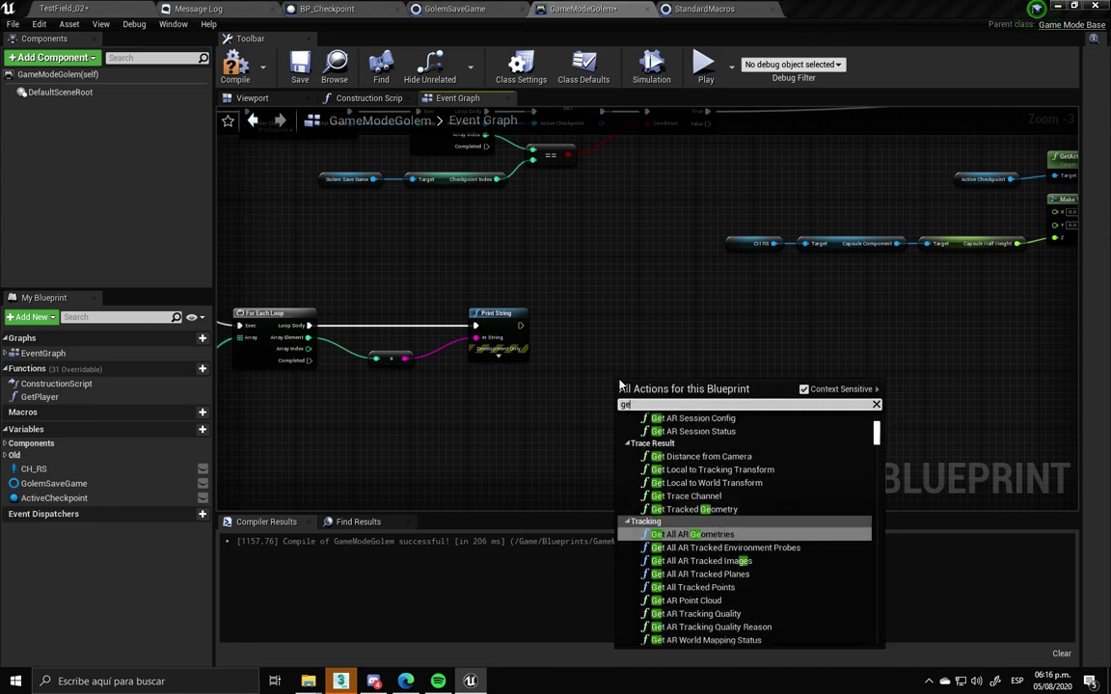
{"action": "type", "text": "t all actors of clas"}
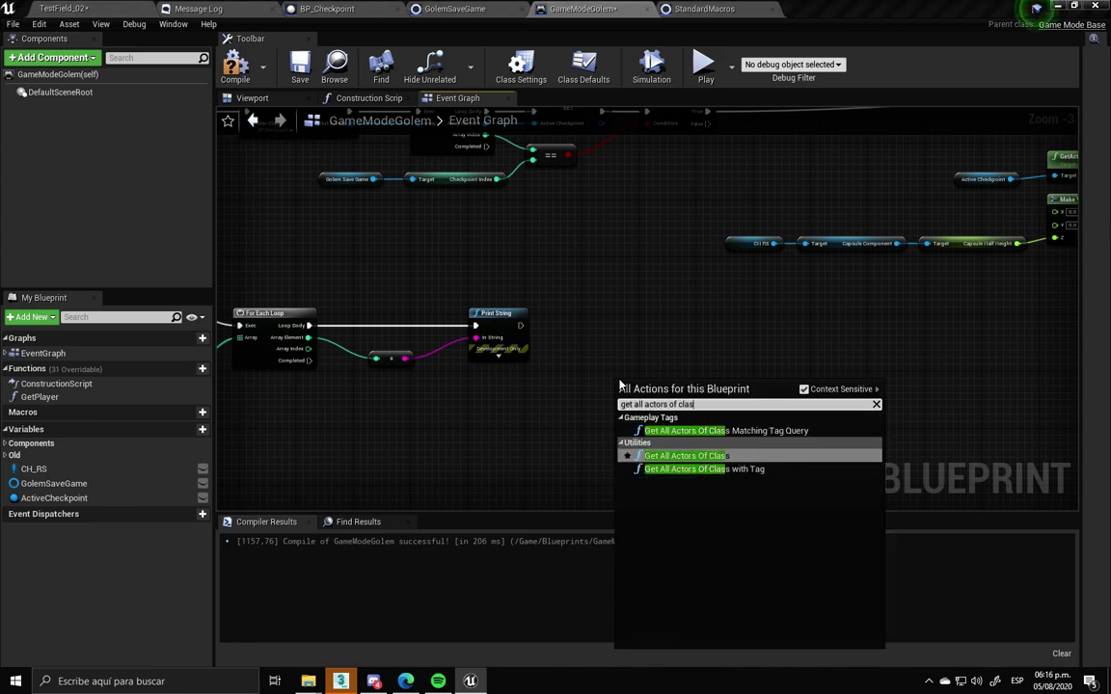
{"action": "key", "text": "Return"}
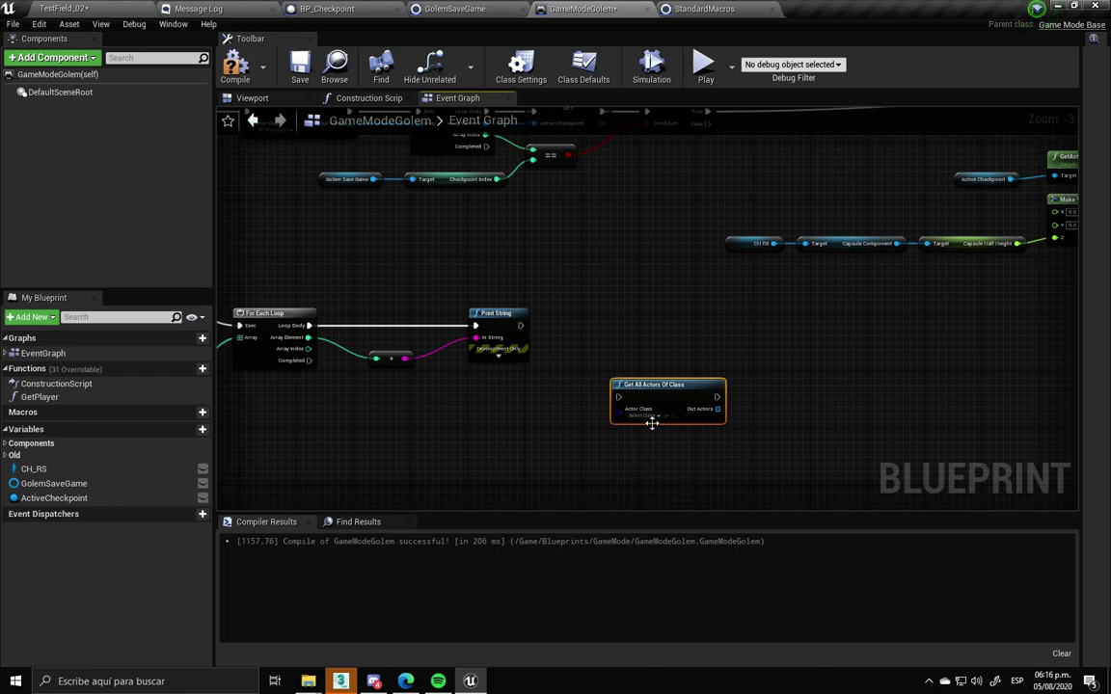
{"action": "left_click", "coordinate": [643, 416]}
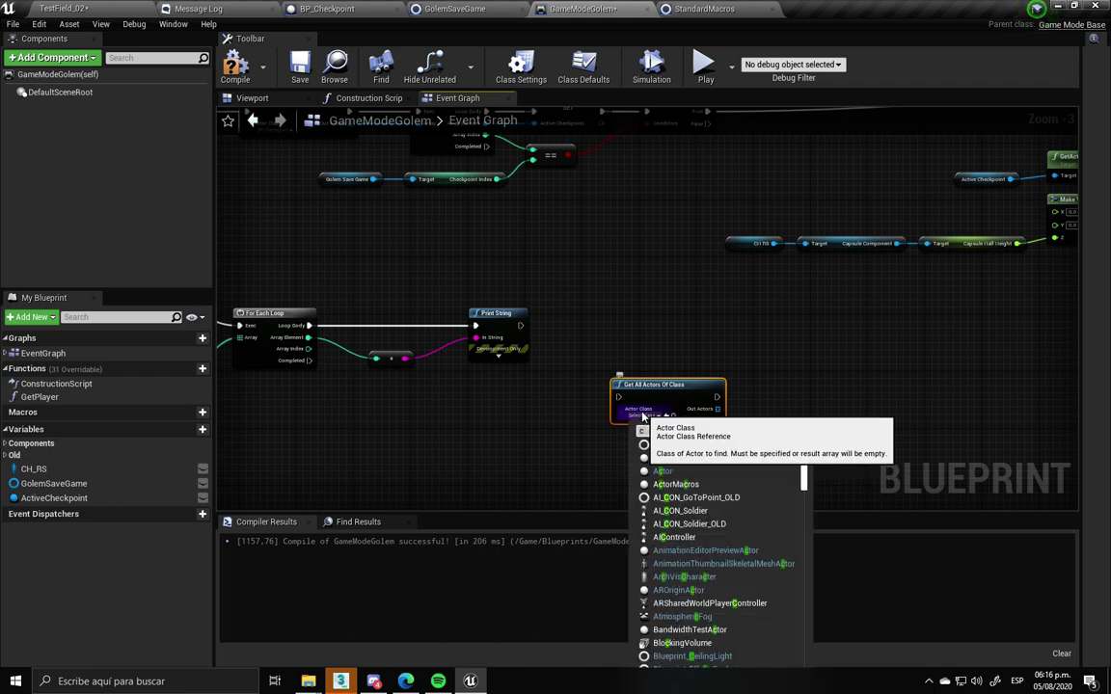
{"action": "type", "text": "ch base"}
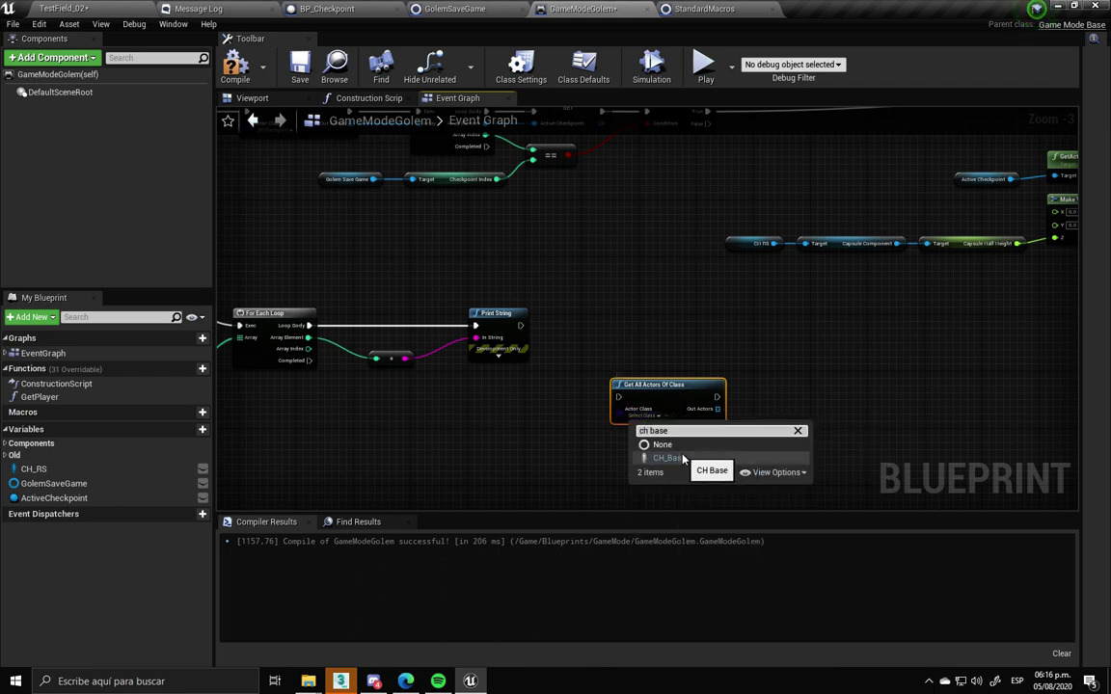
{"action": "left_click", "coordinate": [675, 457]}
{"action": "mouse_move", "coordinate": [519, 333]}
{"action": "left_mouse_down"}
{"action": "mouse_move", "coordinate": [618, 396]}
{"action": "mouse_move", "coordinate": [625, 326]}
{"action": "left_mouse_up"}
Add a For Each Loop over Out Actors, run after Get All Actors Of Class
{"action": "right_click_drag", "start_coordinate": [652, 396], "coordinate": [531, 383]}
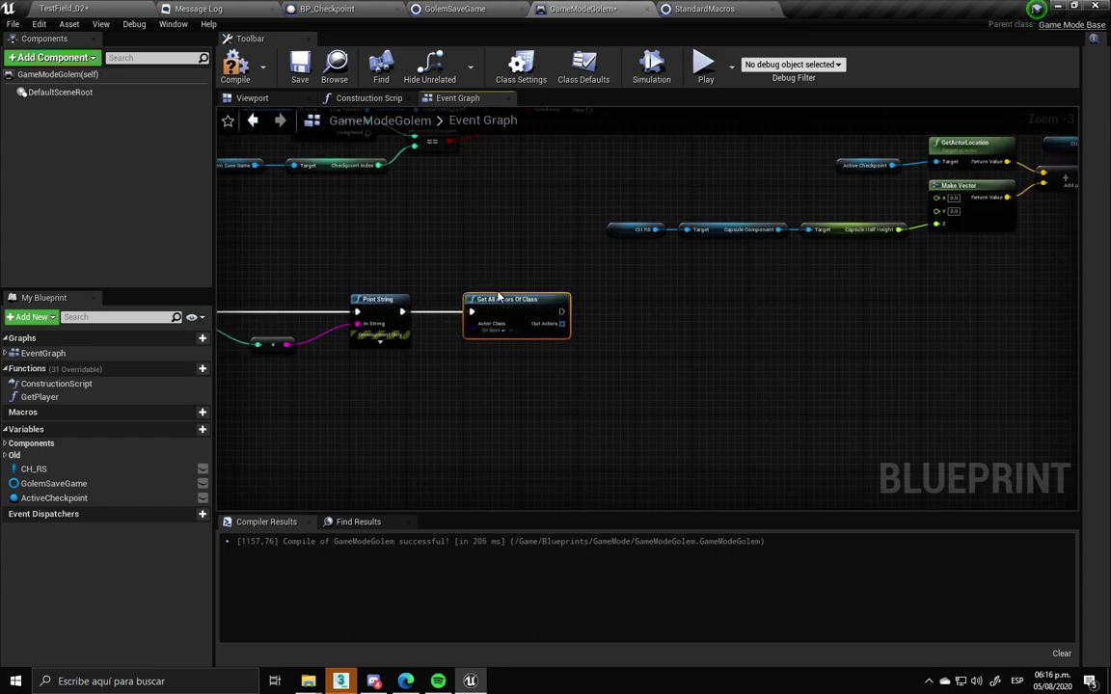
{"action": "left_click_drag", "start_coordinate": [562, 323], "coordinate": [609, 365]}
{"action": "type", "text": "fro"}
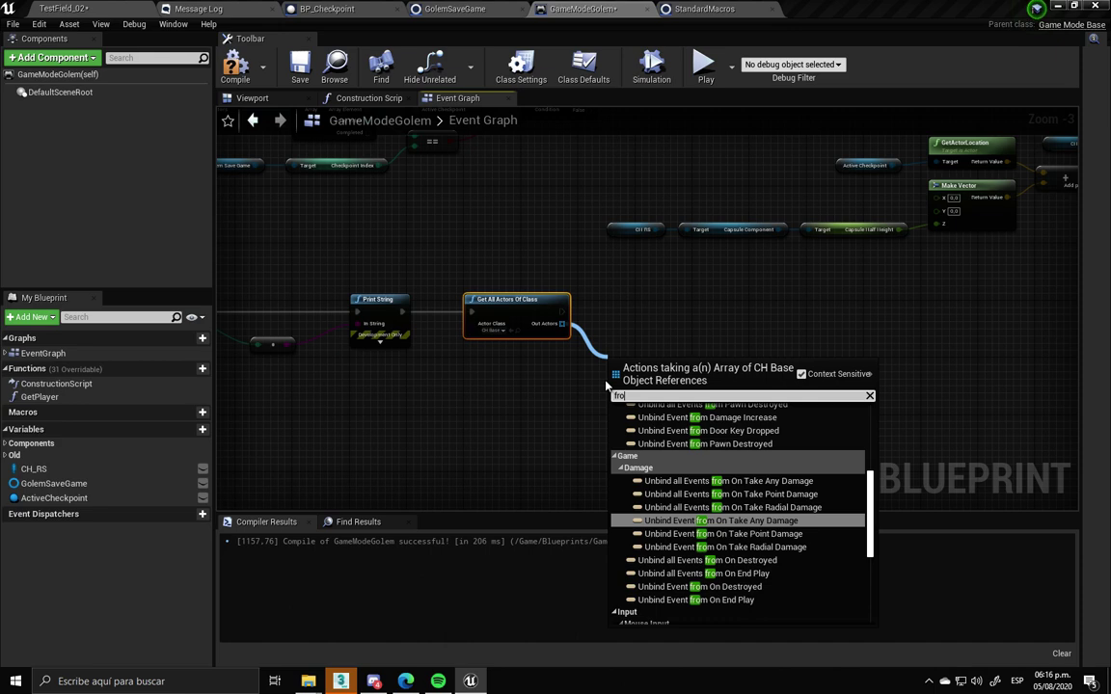
{"action": "key", "text": "BackSpace"}
{"action": "key", "text": "BackSpace"}
{"action": "type", "text": "for each"}
{"action": "key", "text": "Return"}
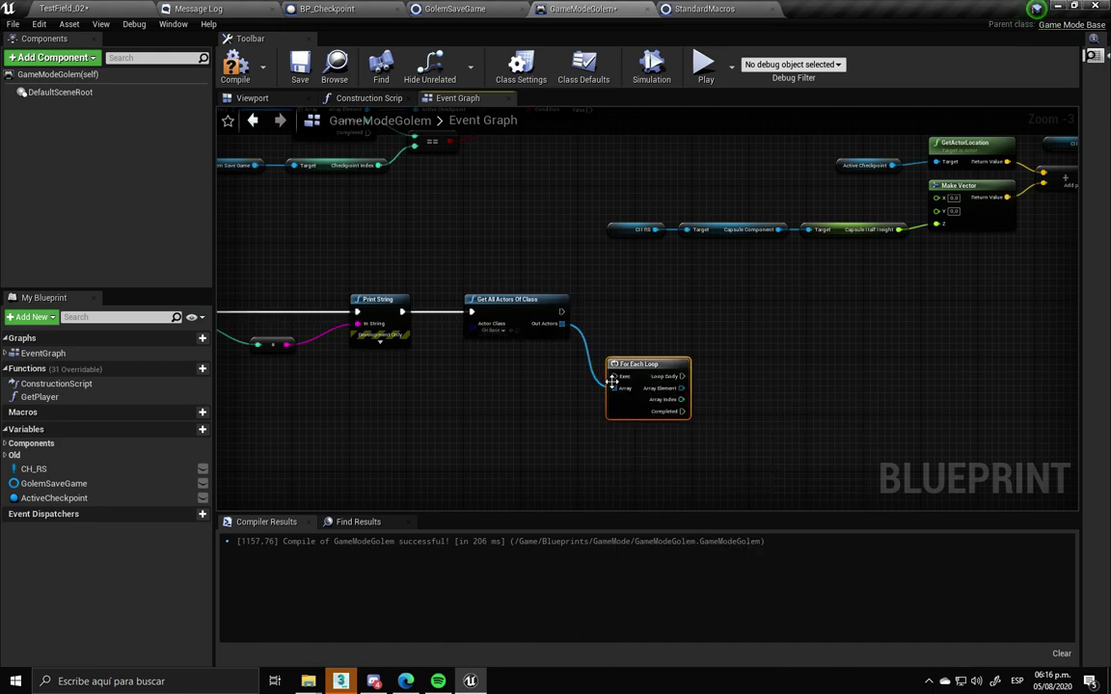
{"action": "left_click_drag", "start_coordinate": [562, 311], "coordinate": [642, 367]}
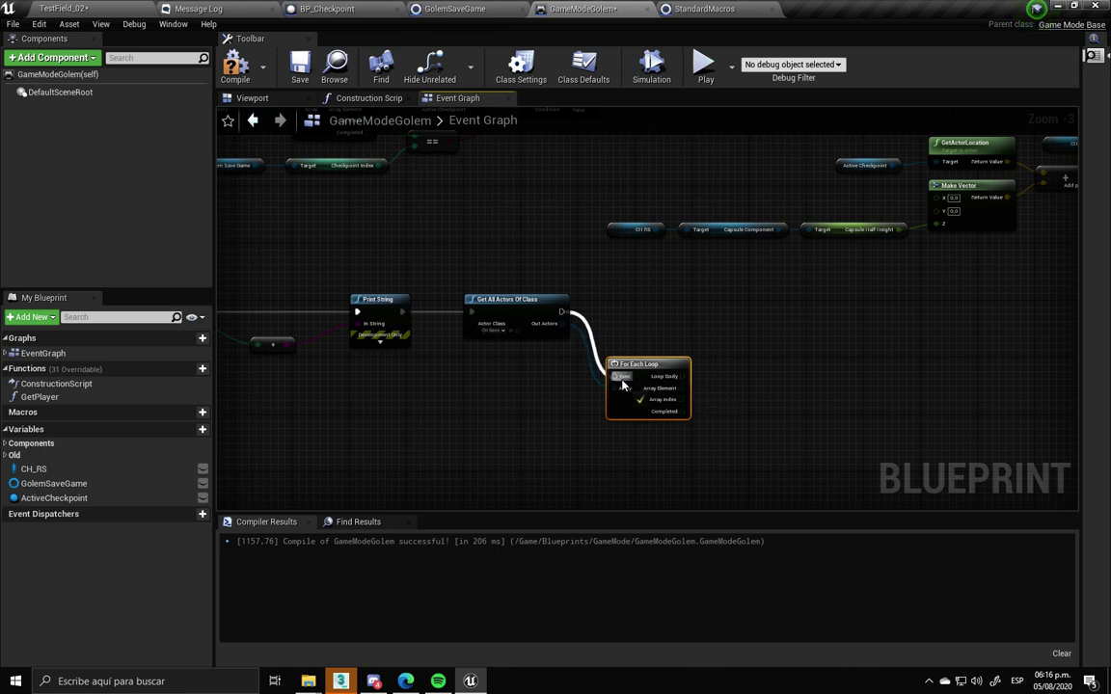
{"action": "mouse_move", "coordinate": [641, 366]}
{"action": "left_mouse_down"}
{"action": "mouse_move", "coordinate": [689, 300]}
{"action": "mouse_move", "coordinate": [745, 352]}
{"action": "mouse_move", "coordinate": [776, 345]}
{"action": "left_mouse_up"}
Add not-equal comparisons on the loop's Array Index and Array Element
{"action": "type", "text": "="}
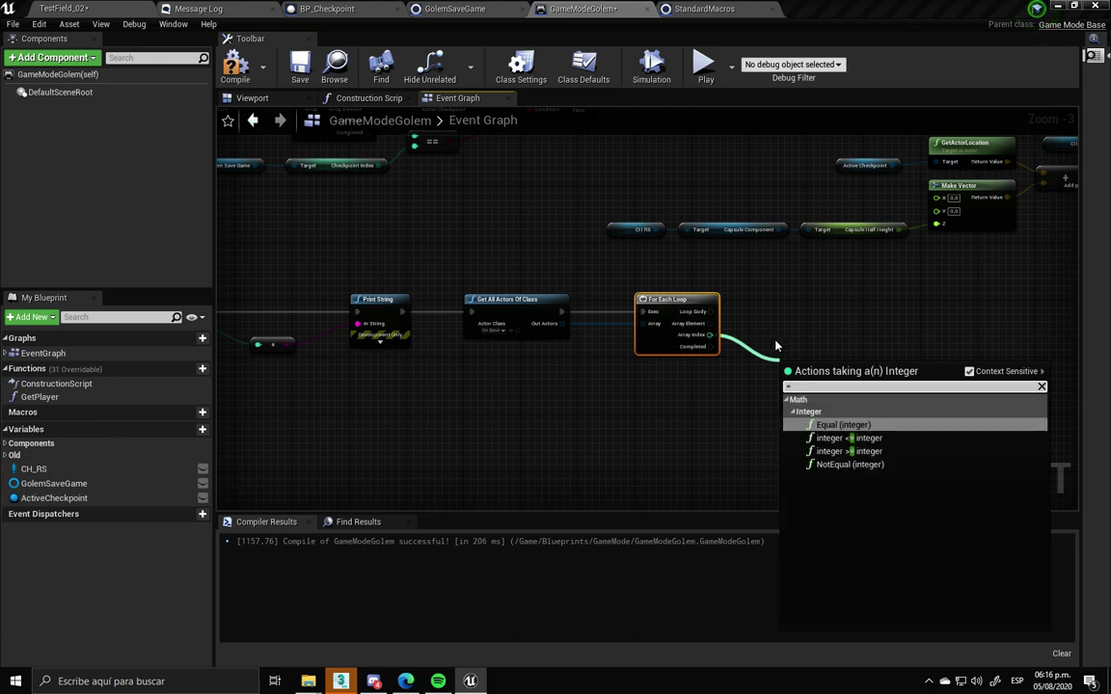
{"action": "key", "text": "Down"}
{"action": "key", "text": "Down"}
{"action": "key", "text": "Down"}
{"action": "key", "text": "Return"}
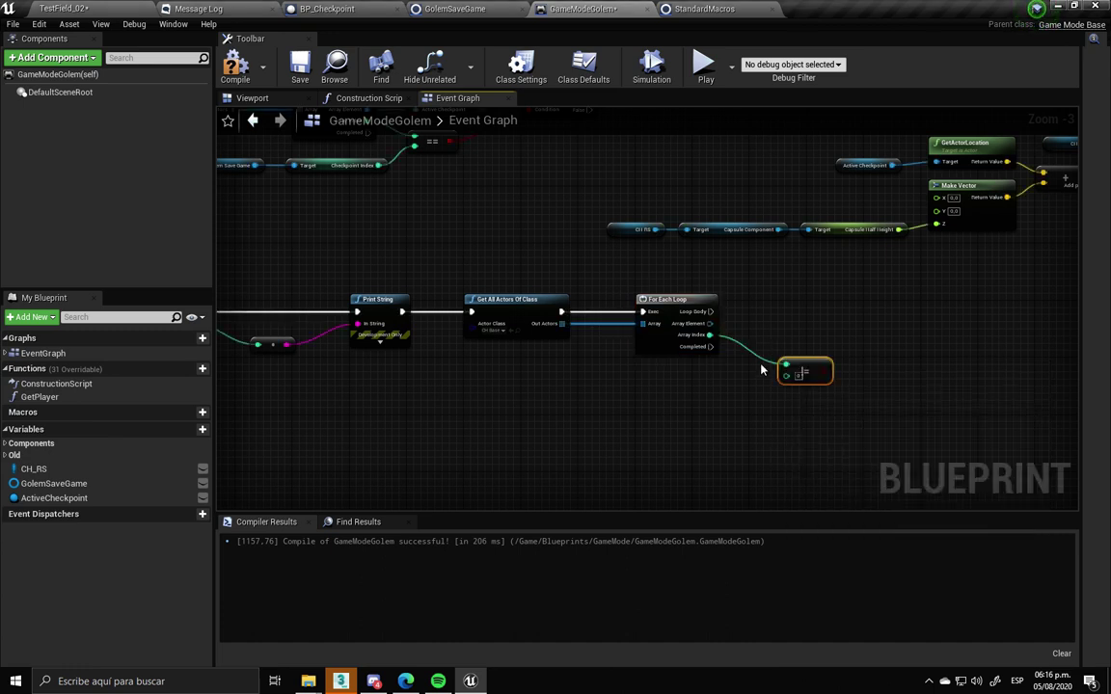
{"action": "left_click", "coordinate": [804, 365]}
{"action": "left_click_drag", "start_coordinate": [711, 322], "coordinate": [823, 367]}
{"action": "type", "text": "="}
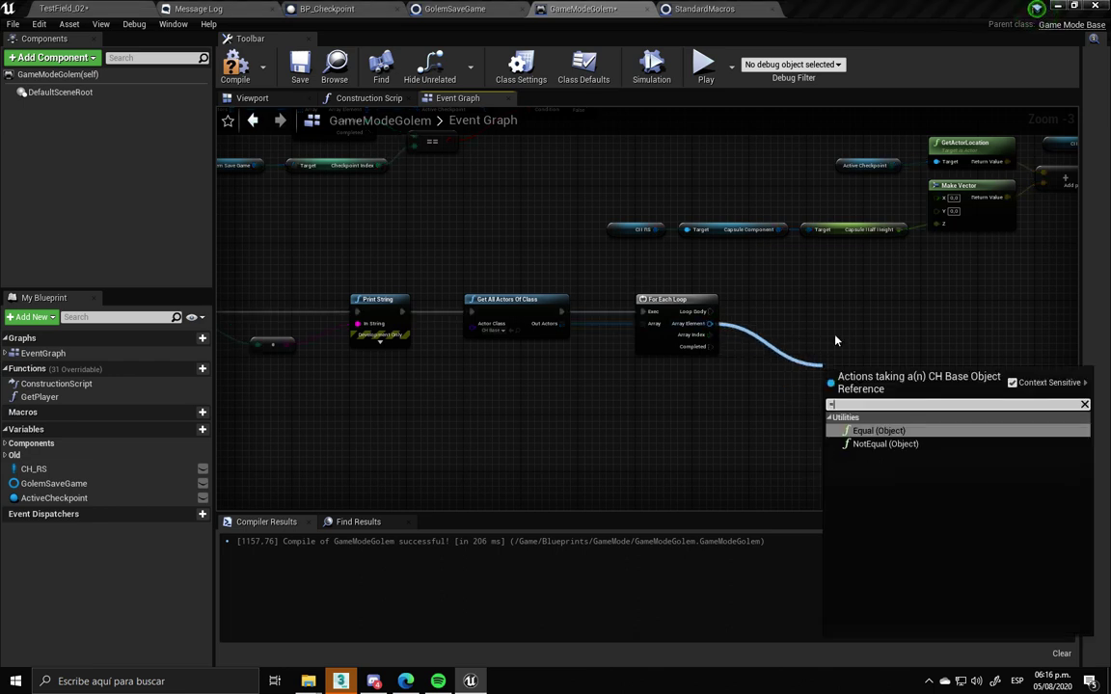
{"action": "key", "text": "Down"}
{"action": "key", "text": "Return"}
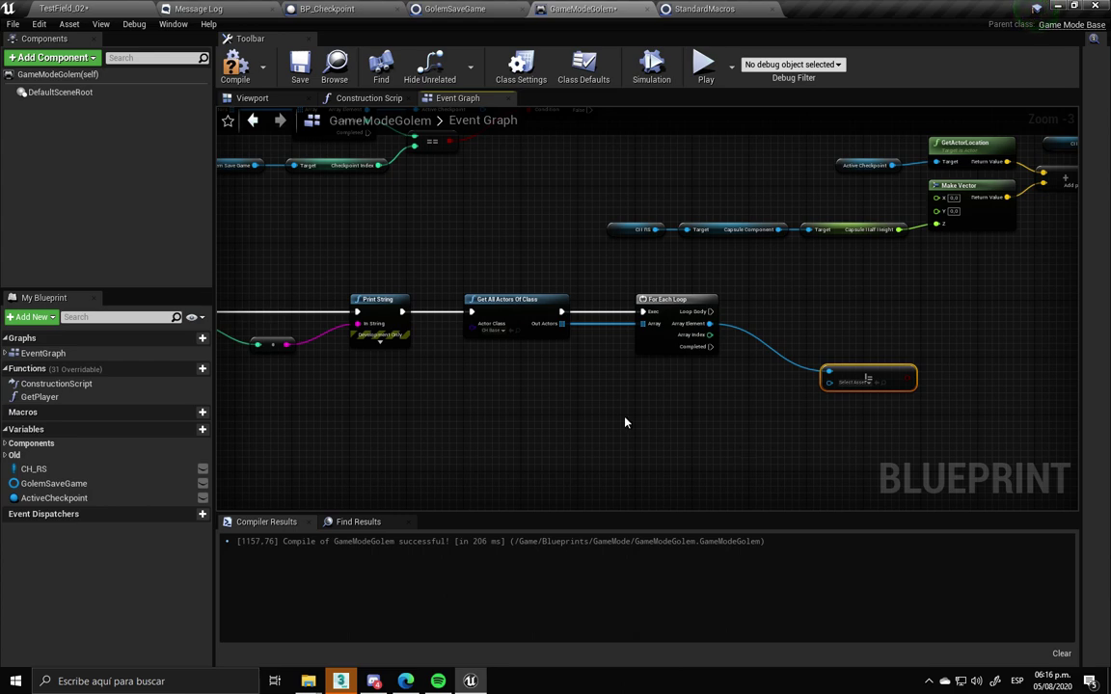
{"action": "right_click", "coordinate": [744, 180]}
{"action": "scroll", "coordinate": [499, 336], "scroll_direction": "down", "scroll_amount": 4}
Inspect the Get Player function, then return to the Event Graph
{"action": "scroll", "coordinate": [497, 323], "scroll_direction": "up", "scroll_amount": 5}
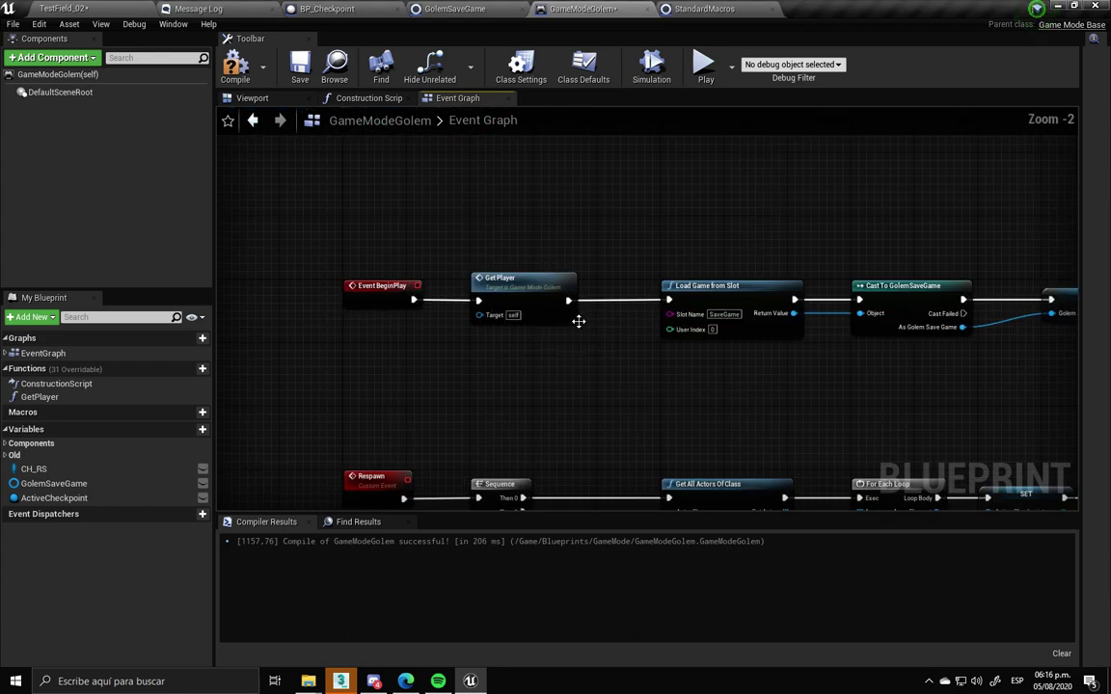
{"action": "scroll", "coordinate": [540, 231], "scroll_direction": "down", "scroll_amount": 4}
{"action": "scroll", "coordinate": [482, 205], "scroll_direction": "up", "scroll_amount": 3}
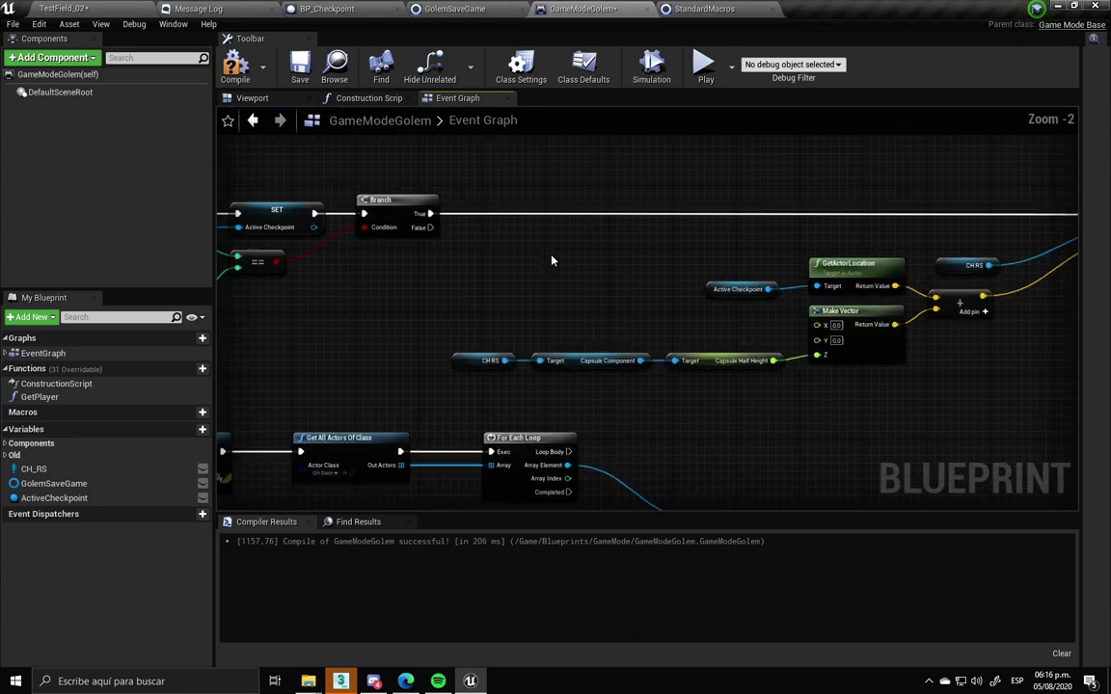
{"action": "scroll", "coordinate": [490, 363], "scroll_direction": "down", "scroll_amount": 3}
{"action": "scroll", "coordinate": [490, 362], "scroll_direction": "up", "scroll_amount": 4}
{"action": "double_click", "coordinate": [301, 162]}
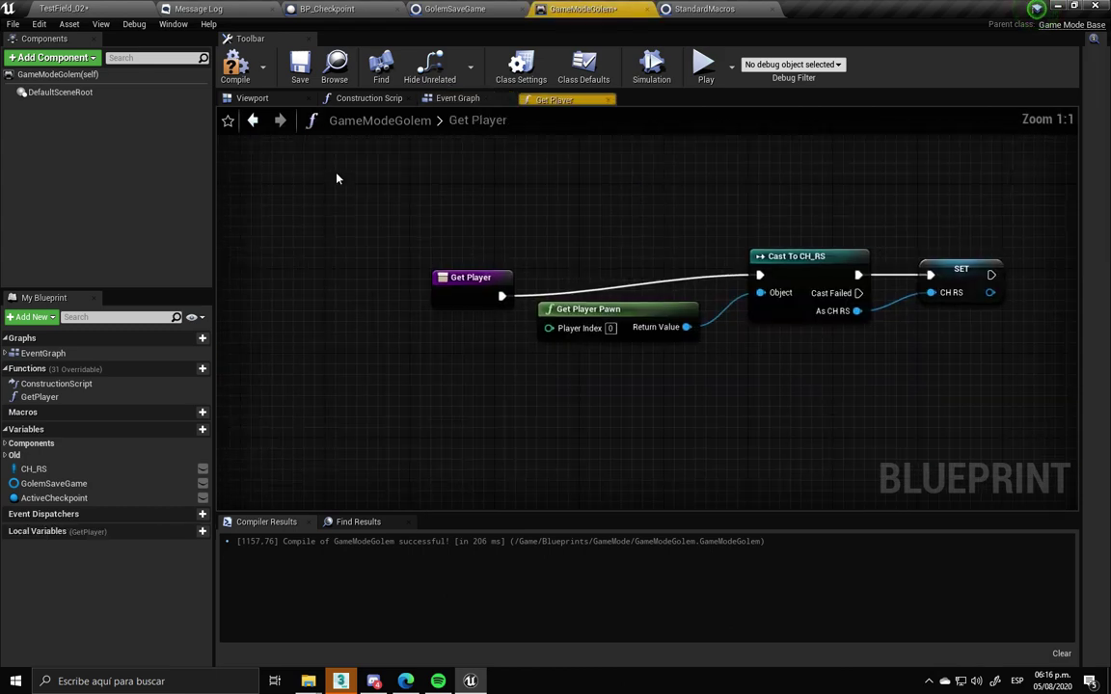
{"action": "left_click", "coordinate": [609, 99]}
{"action": "scroll", "coordinate": [610, 299], "scroll_direction": "down", "scroll_amount": 4}
{"action": "scroll", "coordinate": [559, 393], "scroll_direction": "up", "scroll_amount": 4}
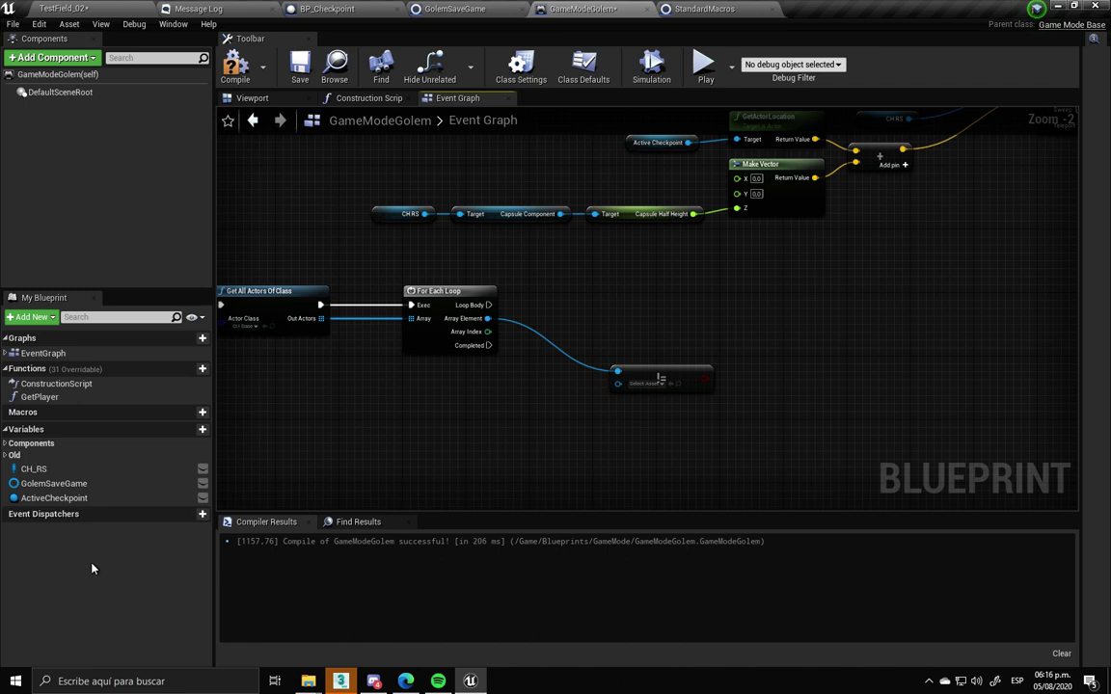
Compare Array Element against CH_RS and drive a Branch from the loop body
{"action": "left_click_drag", "start_coordinate": [33, 469], "coordinate": [553, 399]}
{"action": "left_click_drag", "start_coordinate": [627, 389], "coordinate": [718, 289]}
{"action": "type", "text": "branch"}
{"action": "key", "text": "Return"}
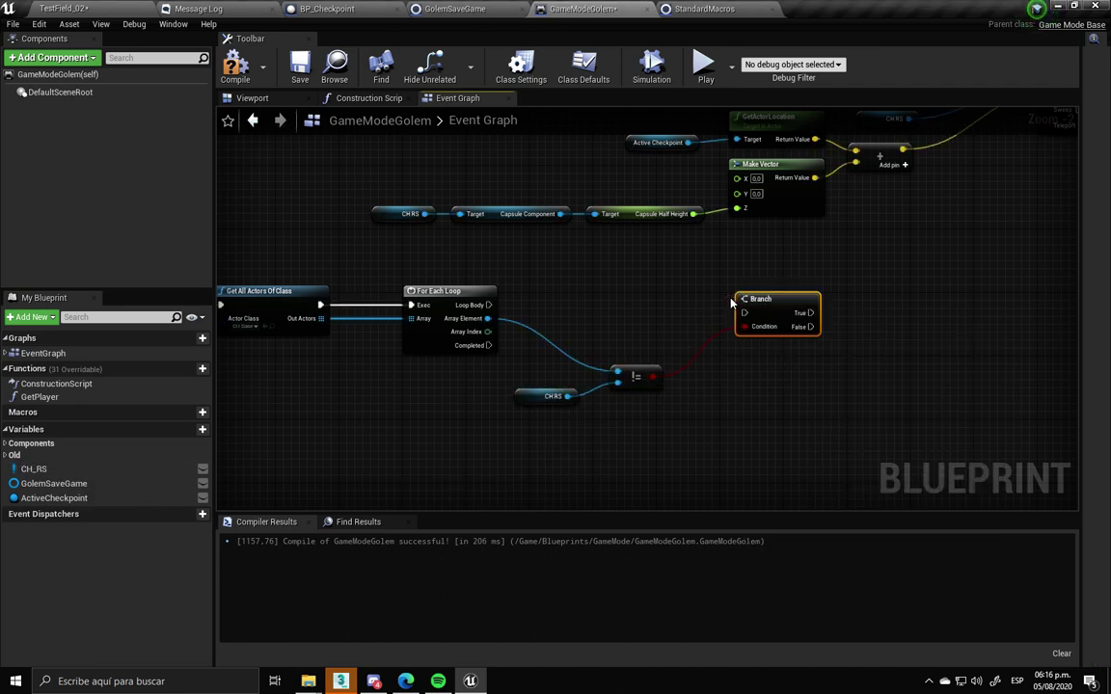
{"action": "mouse_move", "coordinate": [489, 305]}
{"action": "left_mouse_down"}
{"action": "mouse_move", "coordinate": [744, 313]}
{"action": "mouse_move", "coordinate": [772, 293]}
{"action": "left_mouse_up"}
{"action": "left_click_drag", "start_coordinate": [622, 429], "coordinate": [501, 366]}
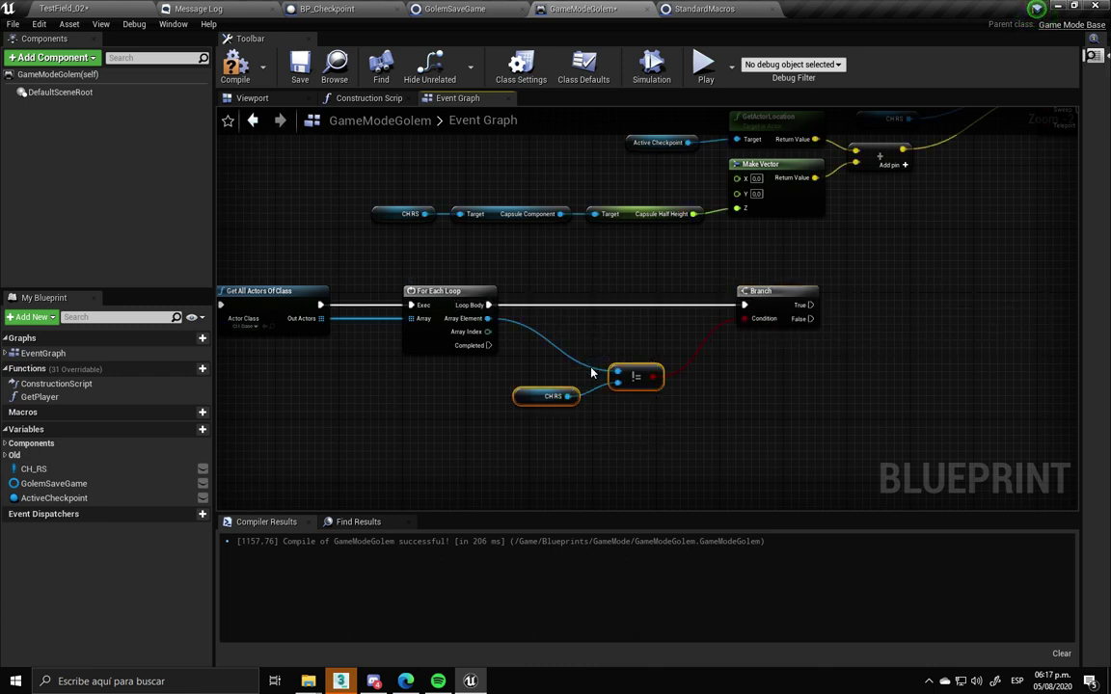
{"action": "left_click_drag", "start_coordinate": [639, 376], "coordinate": [660, 343]}
{"action": "mouse_move", "coordinate": [664, 362]}
{"action": "right_mouse_down"}
{"action": "mouse_move", "coordinate": [717, 397]}
{"action": "mouse_move", "coordinate": [553, 363]}
{"action": "right_mouse_up"}
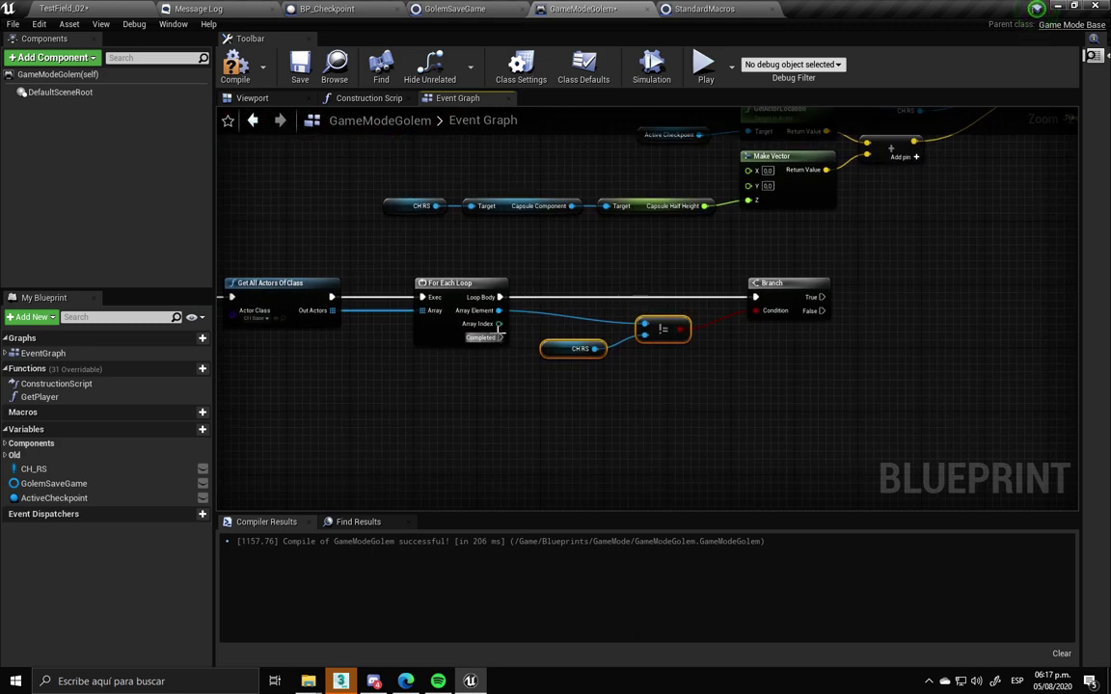
Add an equal (==) check on the loop's Array Index
{"action": "left_click_drag", "start_coordinate": [497, 325], "coordinate": [720, 409]}
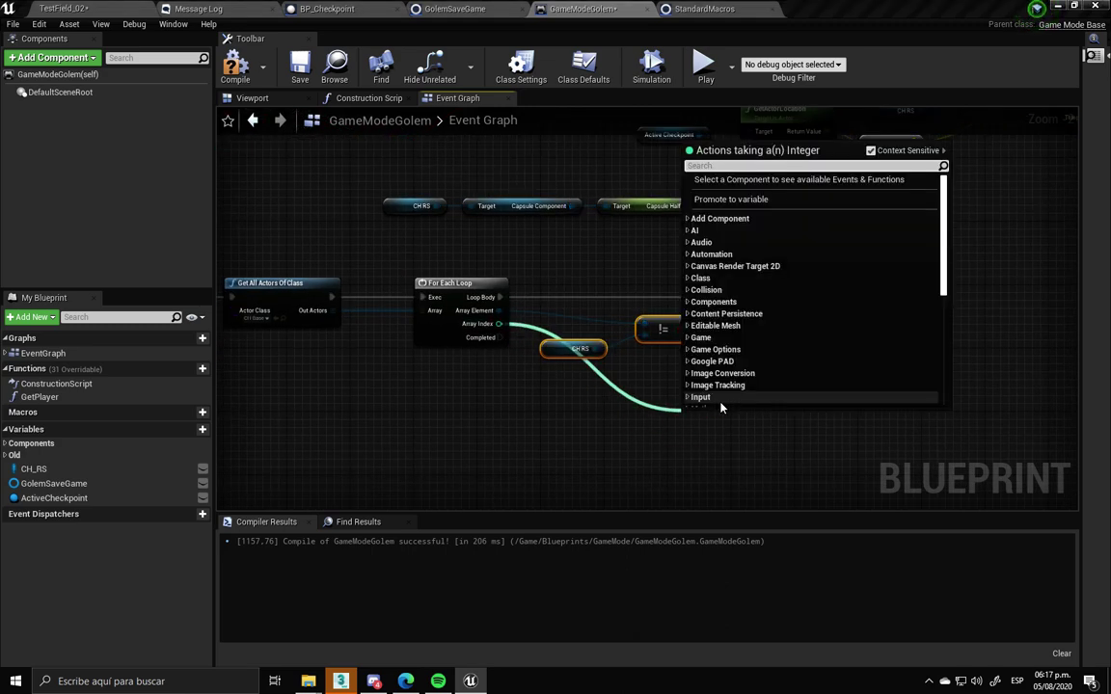
{"action": "type", "text": "="}
{"action": "key", "text": "Return"}
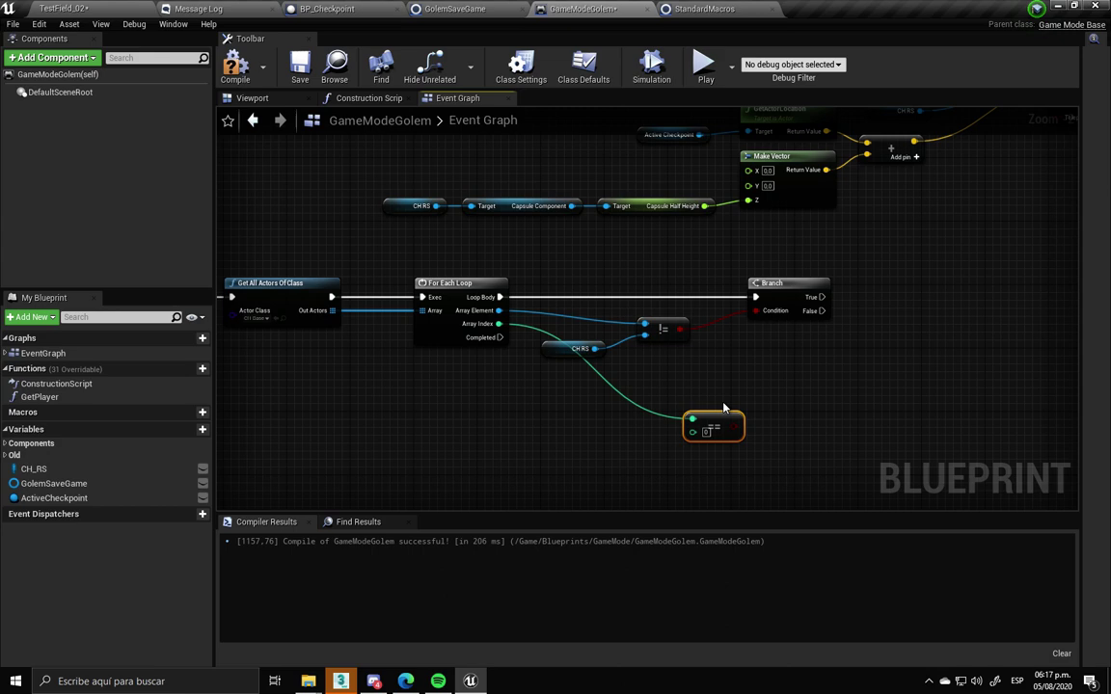
{"action": "scroll", "coordinate": [676, 386], "scroll_direction": "down", "scroll_amount": 3}
{"action": "scroll", "coordinate": [431, 372], "scroll_direction": "up", "scroll_amount": 3}
{"action": "right_click_drag", "start_coordinate": [431, 373], "coordinate": [404, 345]}
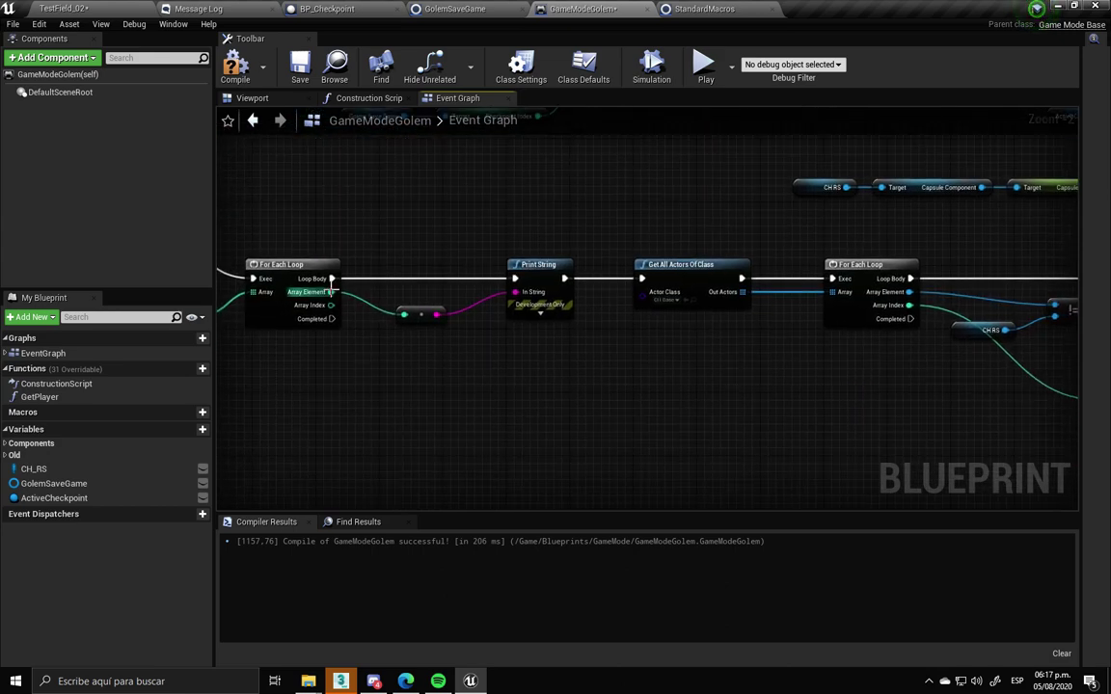
{"action": "right_click_drag", "start_coordinate": [1073, 432], "coordinate": [600, 445]}
Add a second Branch on the first's True, conditioned on the == result
{"action": "left_click_drag", "start_coordinate": [681, 299], "coordinate": [774, 300]}
{"action": "type", "text": "bra"}
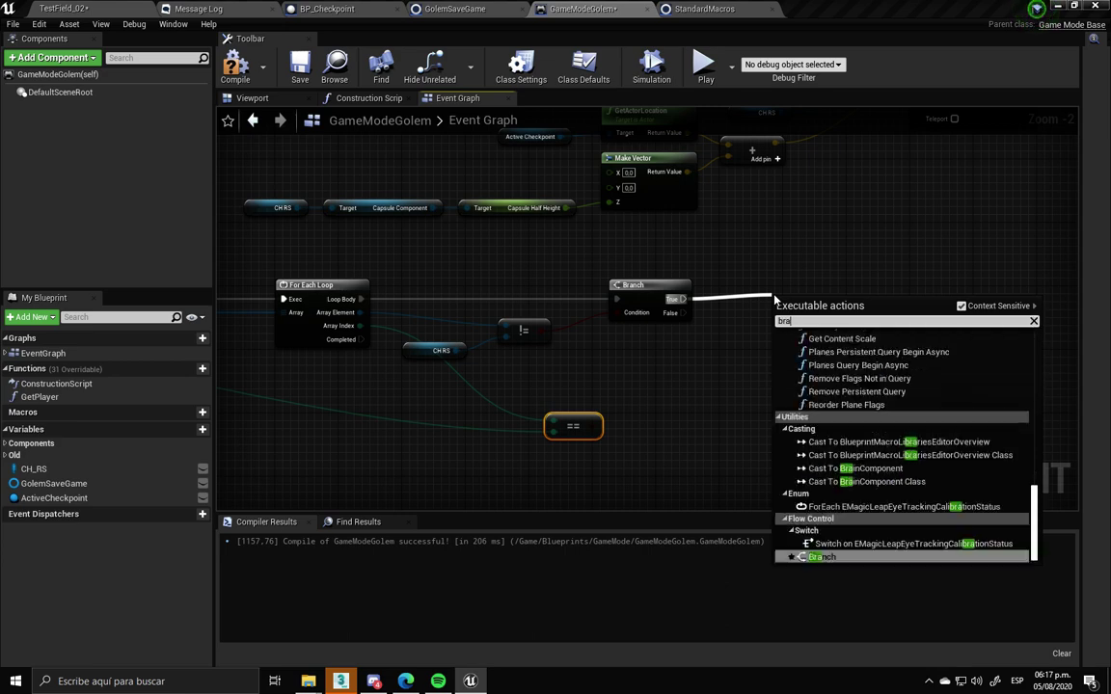
{"action": "key", "text": "Return"}
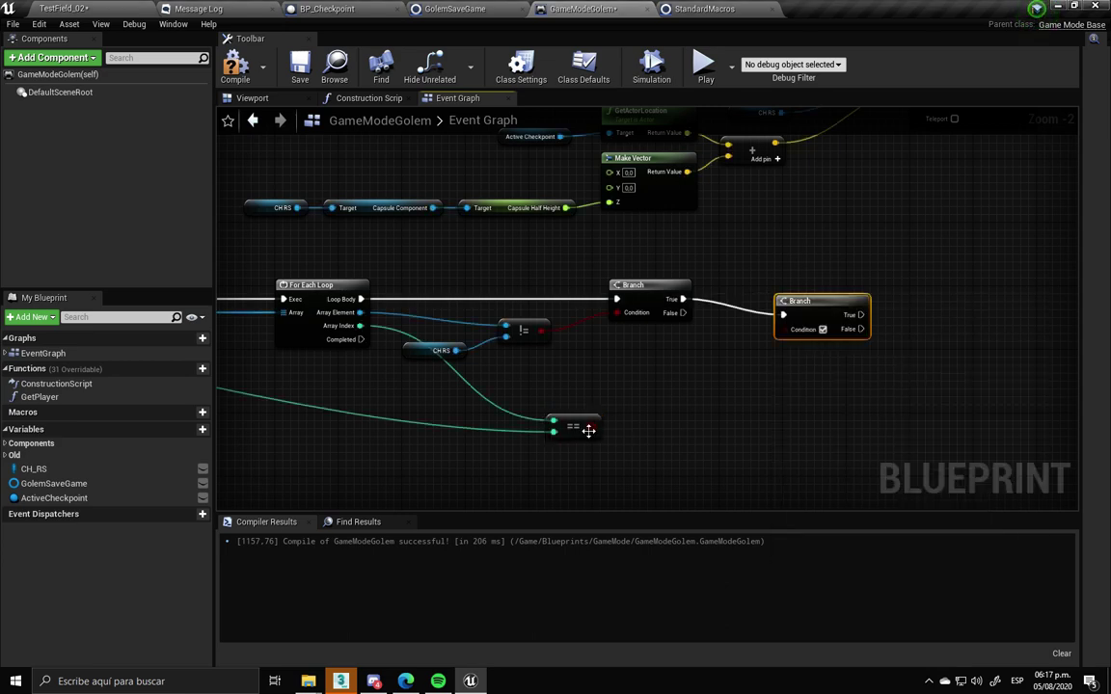
{"action": "left_click_drag", "start_coordinate": [588, 430], "coordinate": [784, 329]}
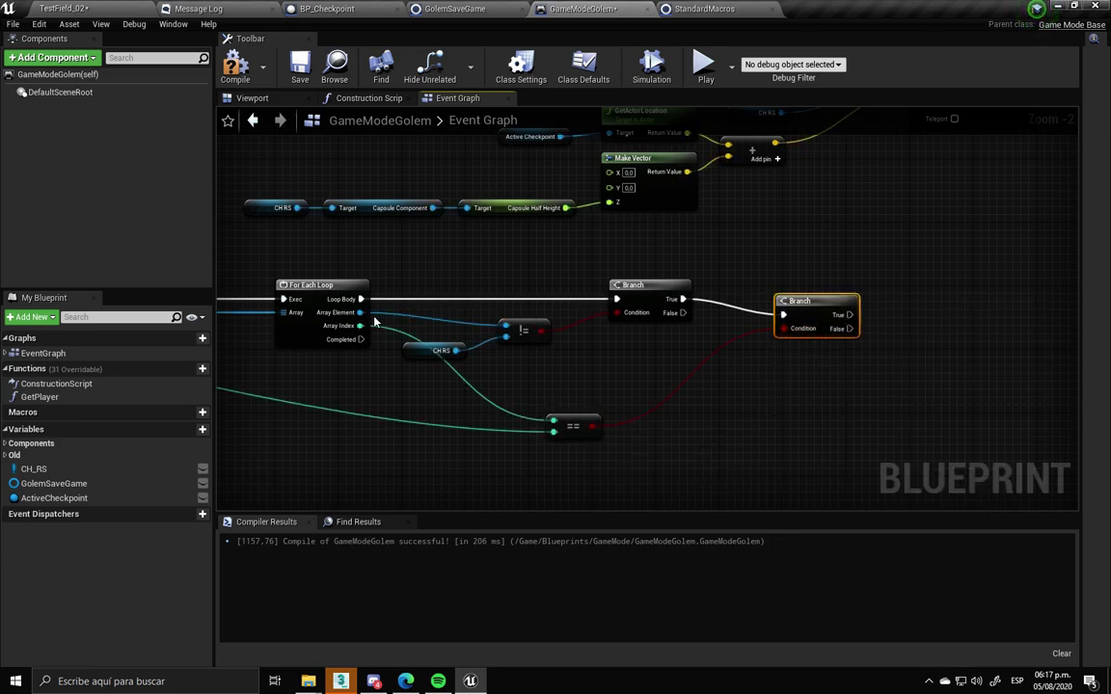
{"action": "left_click_drag", "start_coordinate": [358, 312], "coordinate": [809, 417]}
Scale each loop element to 2.0 on X, Y and Z via Set Actor Scale 3D, then compile and save
{"action": "type", "text": "scale 3d"}
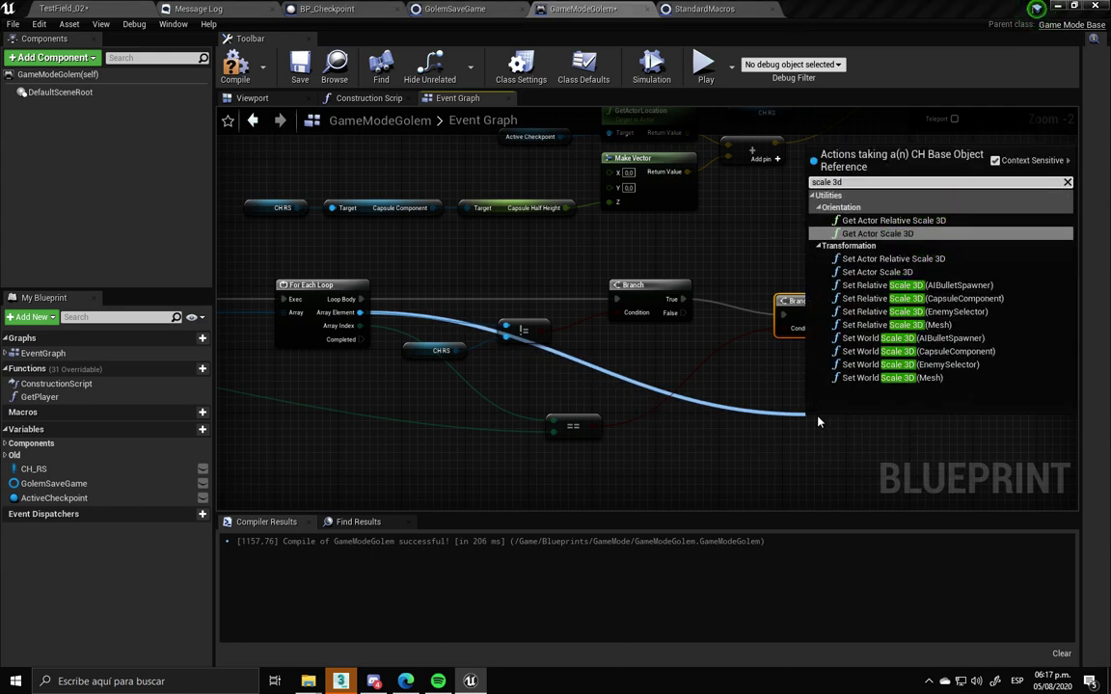
{"action": "key", "text": "Down"}
{"action": "key", "text": "Down"}
{"action": "key", "text": "Return"}
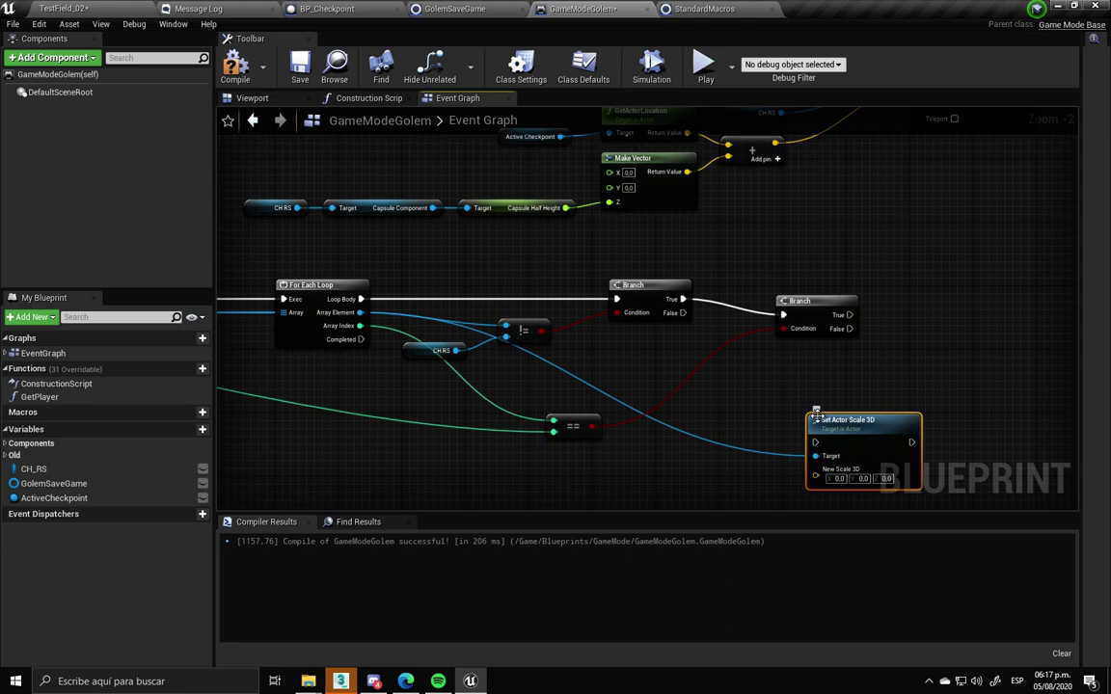
{"action": "left_click", "coordinate": [835, 478]}
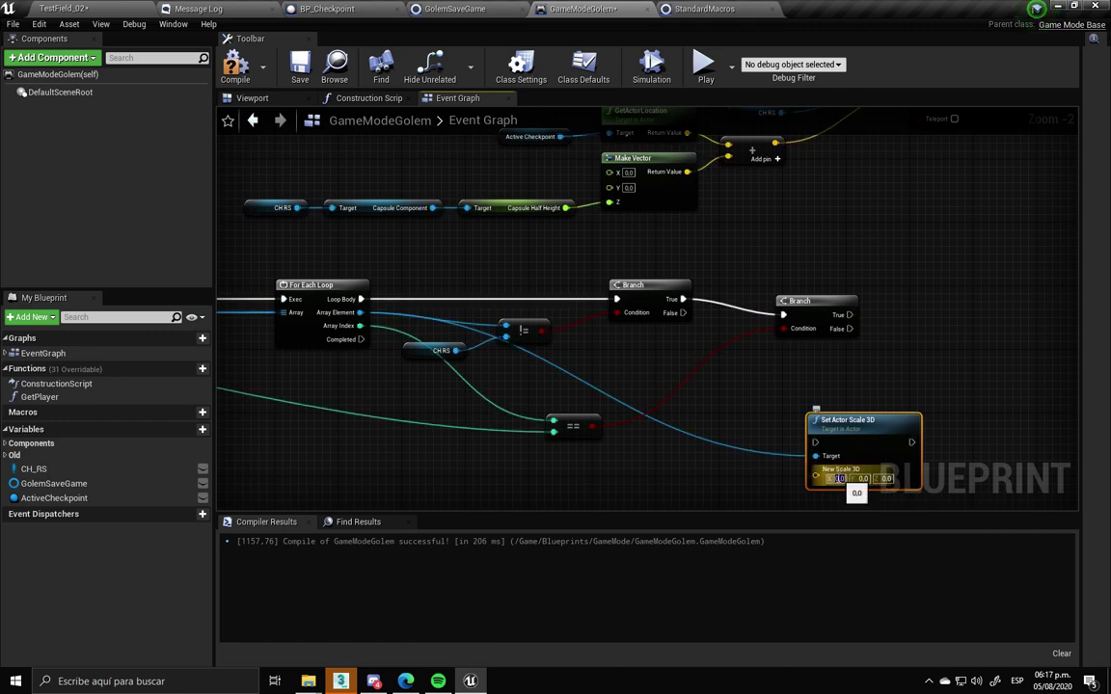
{"action": "left_click", "coordinate": [853, 478]}
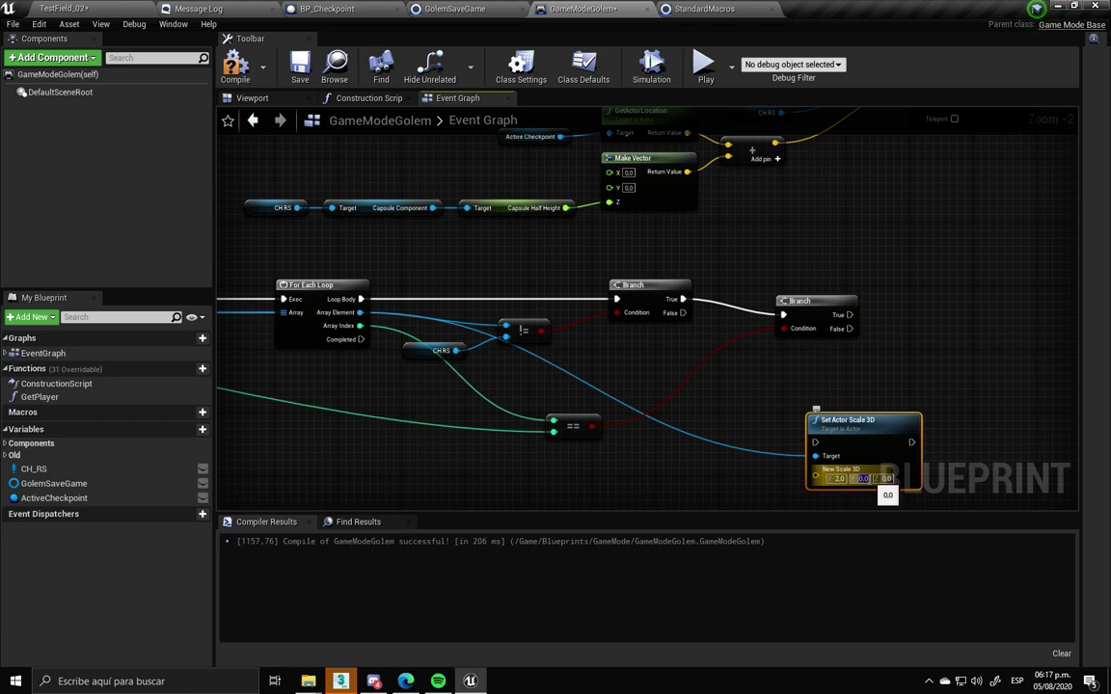
{"action": "type", "text": "2"}
{"action": "key", "text": "Tab"}
{"action": "type", "text": "2"}
{"action": "left_click_drag", "start_coordinate": [848, 315], "coordinate": [815, 443]}
{"action": "left_click", "coordinate": [300, 64]}
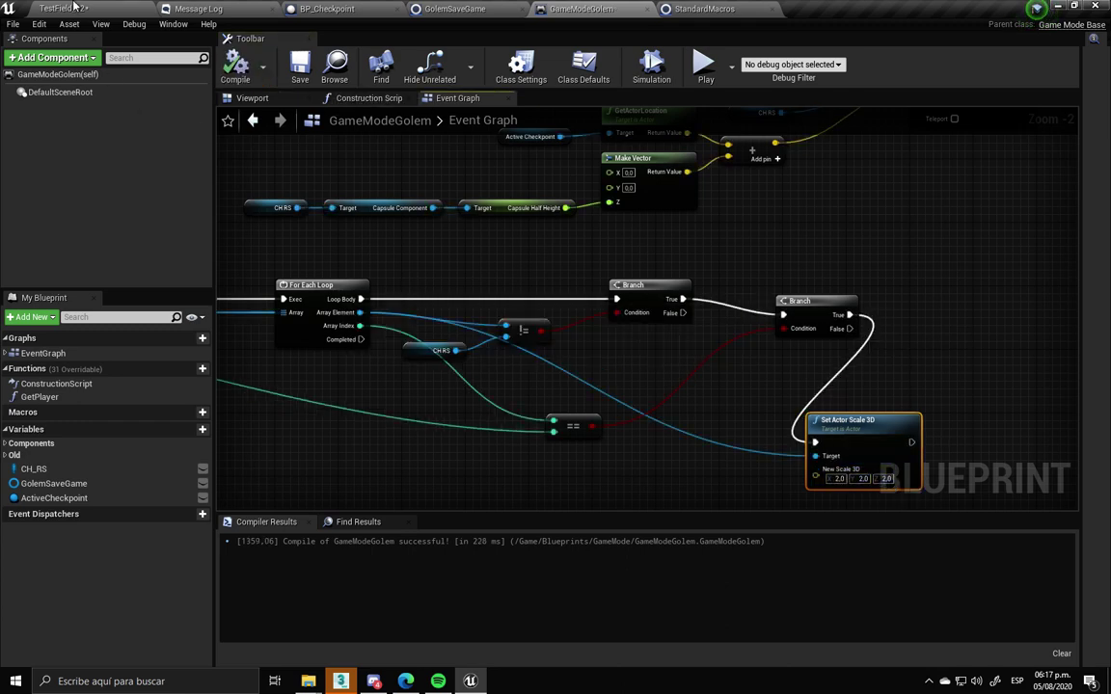
{"action": "left_click", "coordinate": [64, 9]}
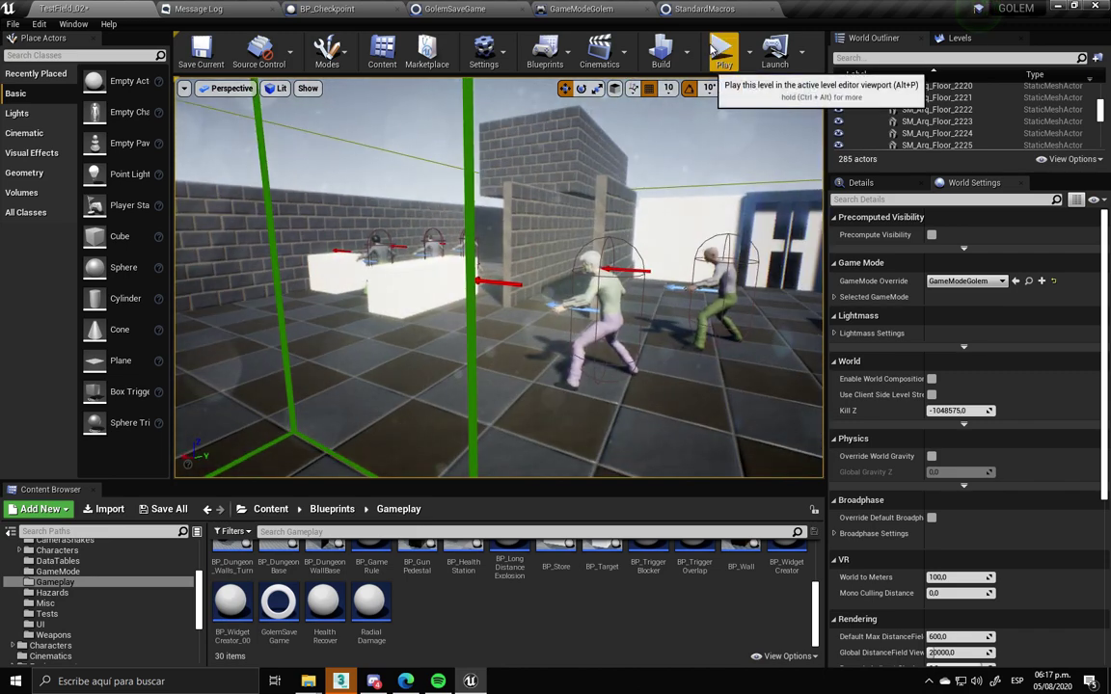
Play-test TestField_02, stop, fly the camera, and go back to GameModeGolem's graph
{"action": "left_click", "coordinate": [714, 51]}
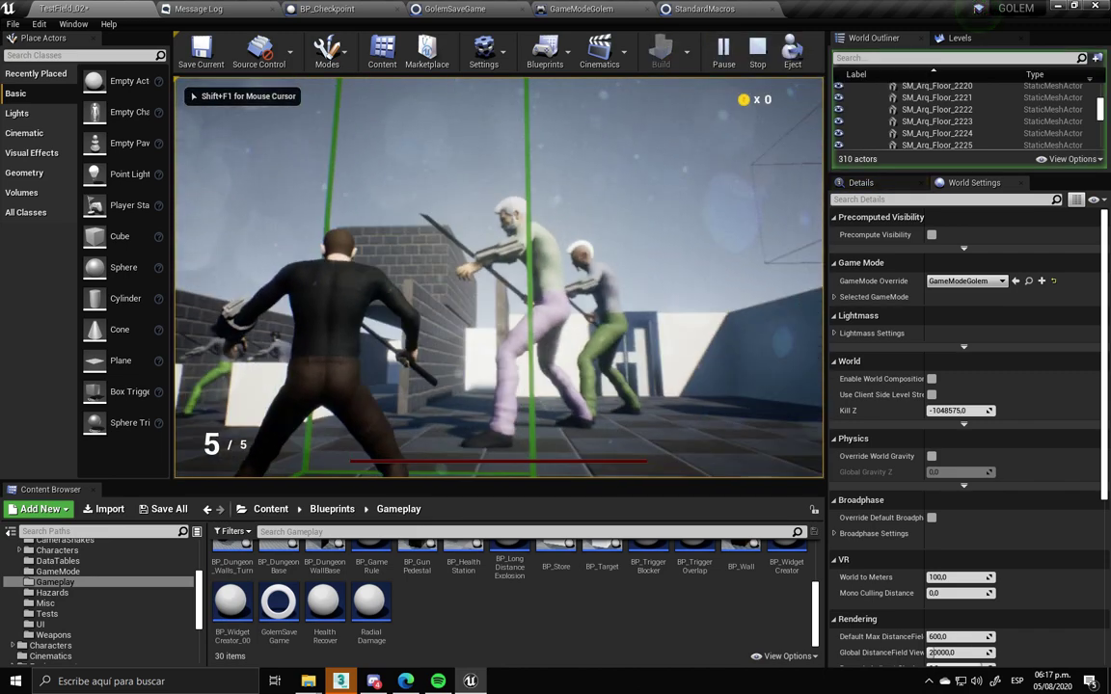
{"action": "key", "text": "Escape"}
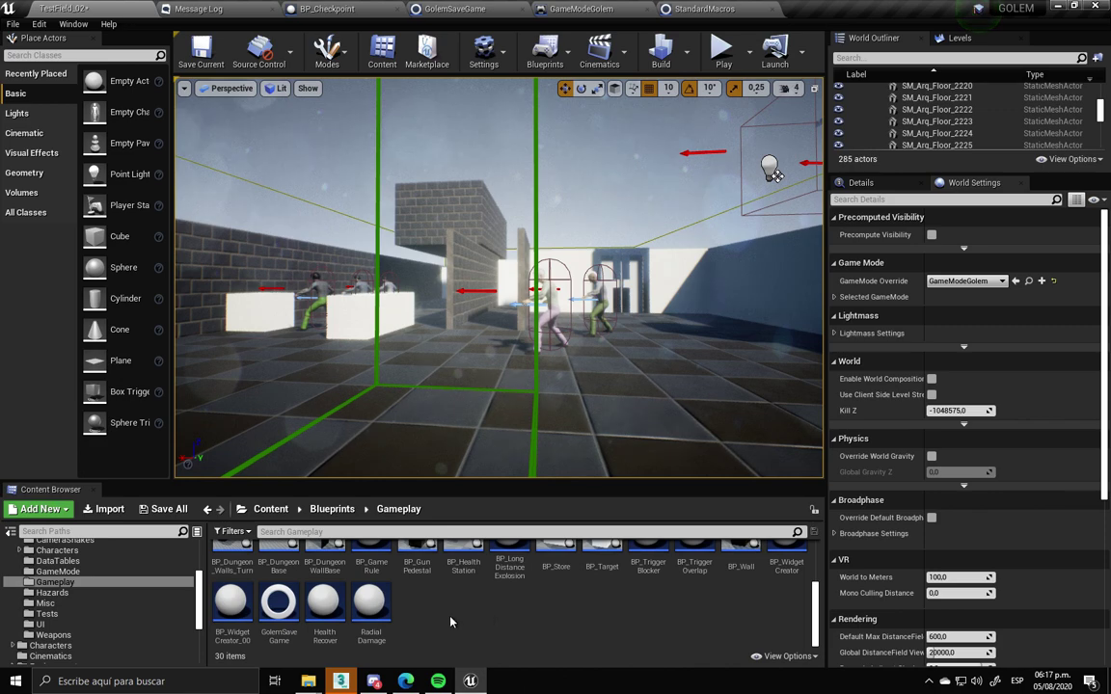
{"action": "right_click_drag", "start_coordinate": [481, 430], "coordinate": [566, 104]}
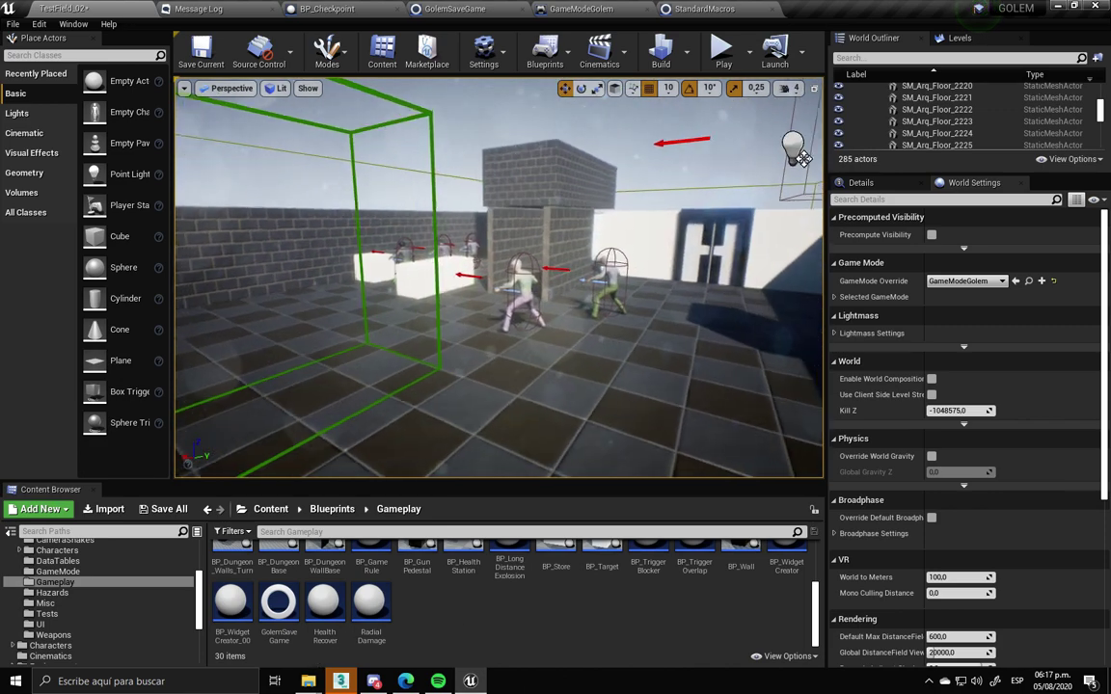
{"action": "left_click", "coordinate": [471, 10]}
{"action": "left_click", "coordinate": [621, 8]}
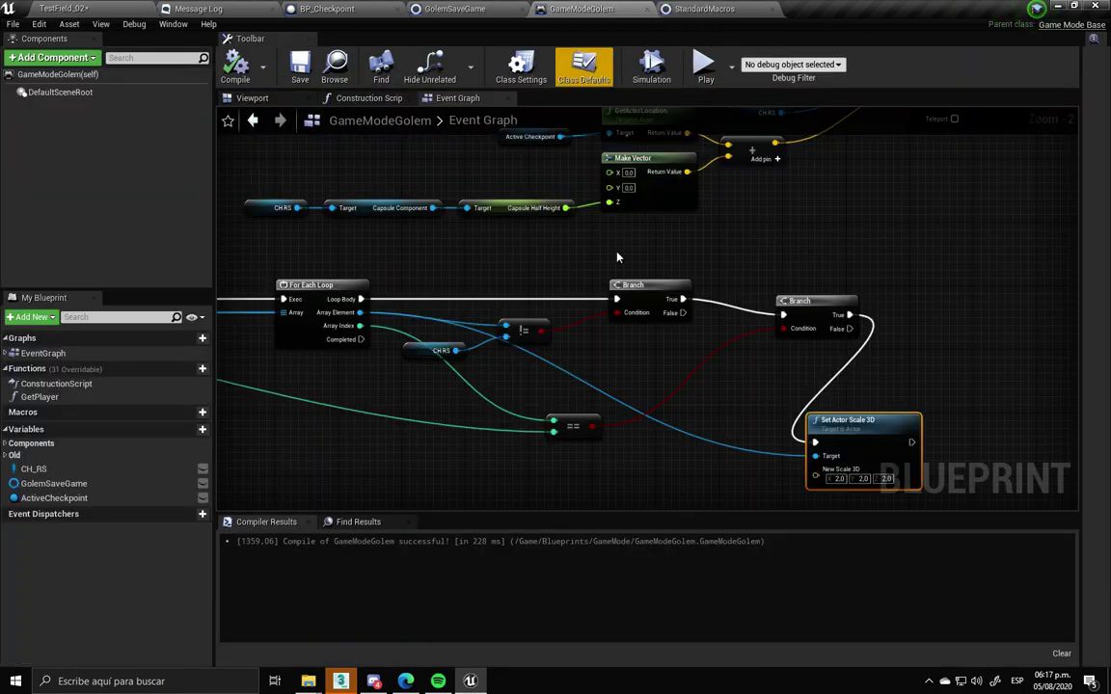
Wire the loop body straight to Get All Actors Of Class and delete Print String
{"action": "scroll", "coordinate": [614, 372], "scroll_direction": "down", "scroll_amount": 3}
{"action": "scroll", "coordinate": [606, 357], "scroll_direction": "up", "scroll_amount": 2}
{"action": "scroll", "coordinate": [356, 347], "scroll_direction": "up", "scroll_amount": 3}
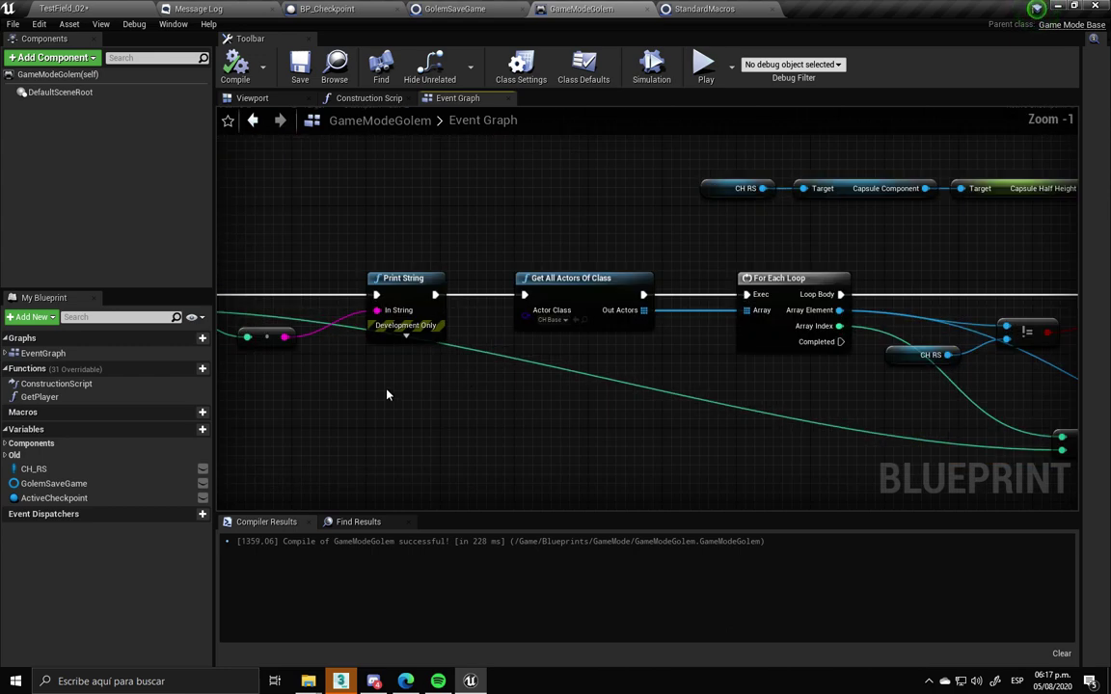
{"action": "right_click_drag", "start_coordinate": [328, 289], "coordinate": [452, 290]}
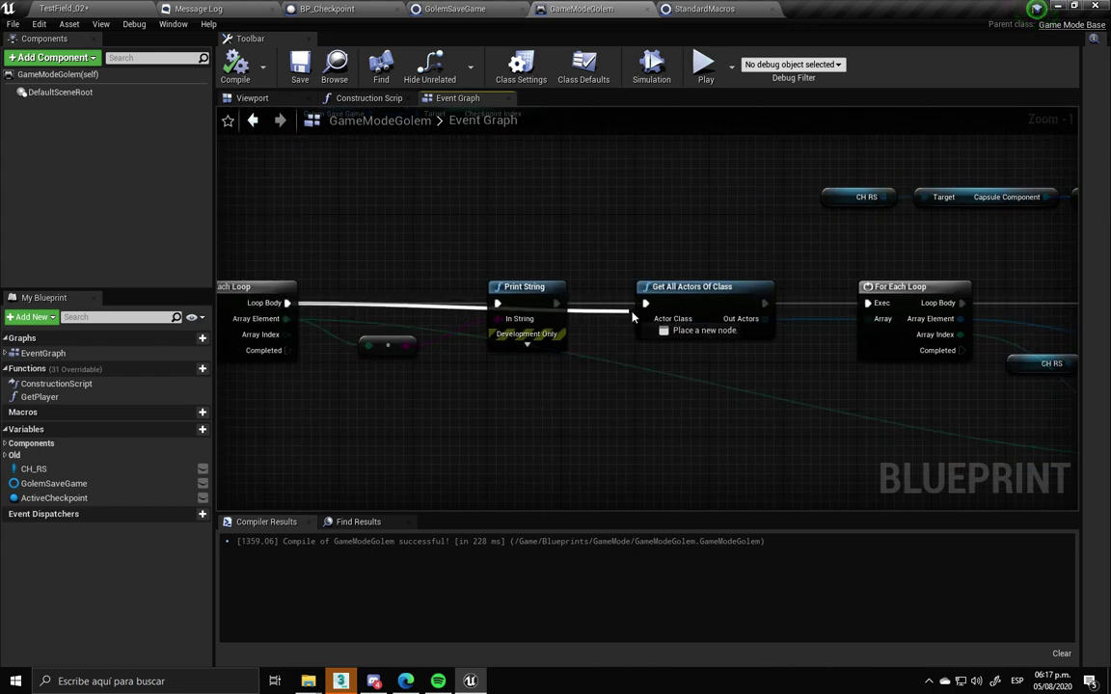
{"action": "left_click_drag", "start_coordinate": [287, 303], "coordinate": [645, 303]}
{"action": "left_click_drag", "start_coordinate": [599, 390], "coordinate": [418, 253]}
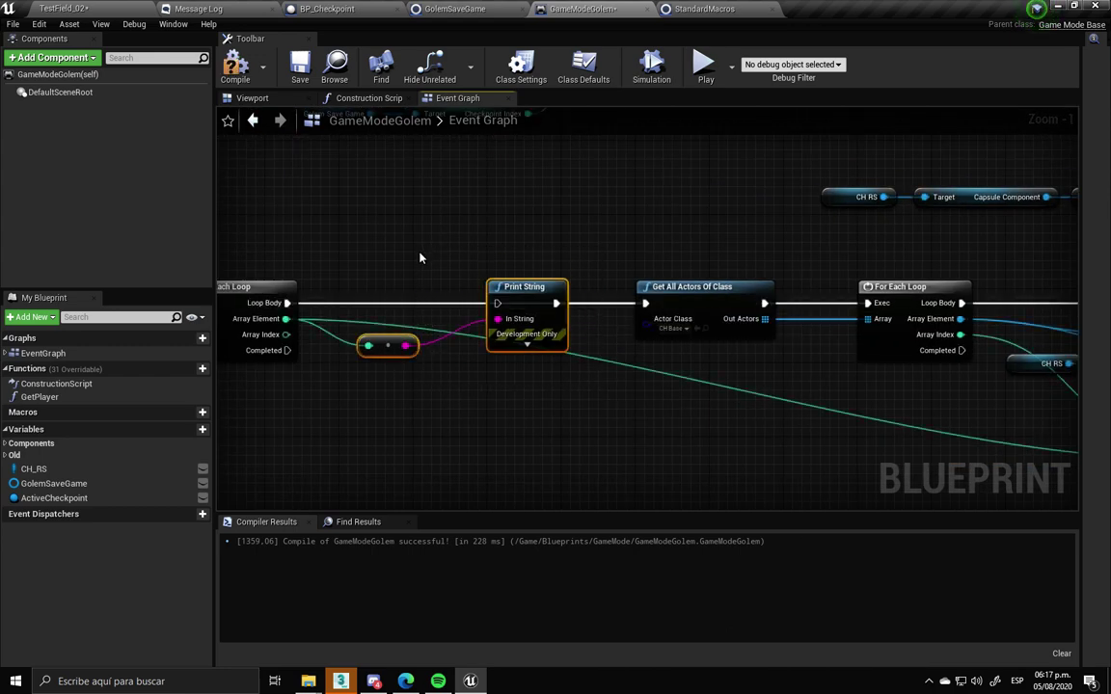
{"action": "key", "text": "Delete"}
Move the second Branch and == node closer, and add a reroute on the green wire
{"action": "scroll", "coordinate": [506, 362], "scroll_direction": "down", "scroll_amount": 2}
{"action": "right_click_drag", "start_coordinate": [864, 431], "coordinate": [732, 418]}
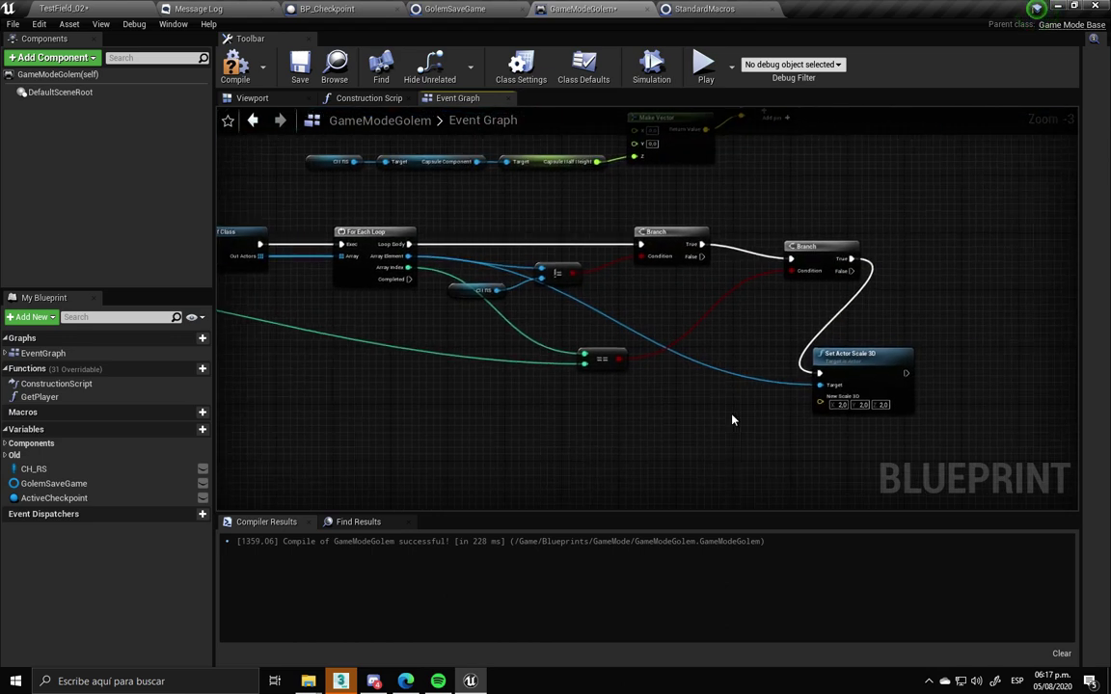
{"action": "left_click_drag", "start_coordinate": [810, 247], "coordinate": [758, 233]}
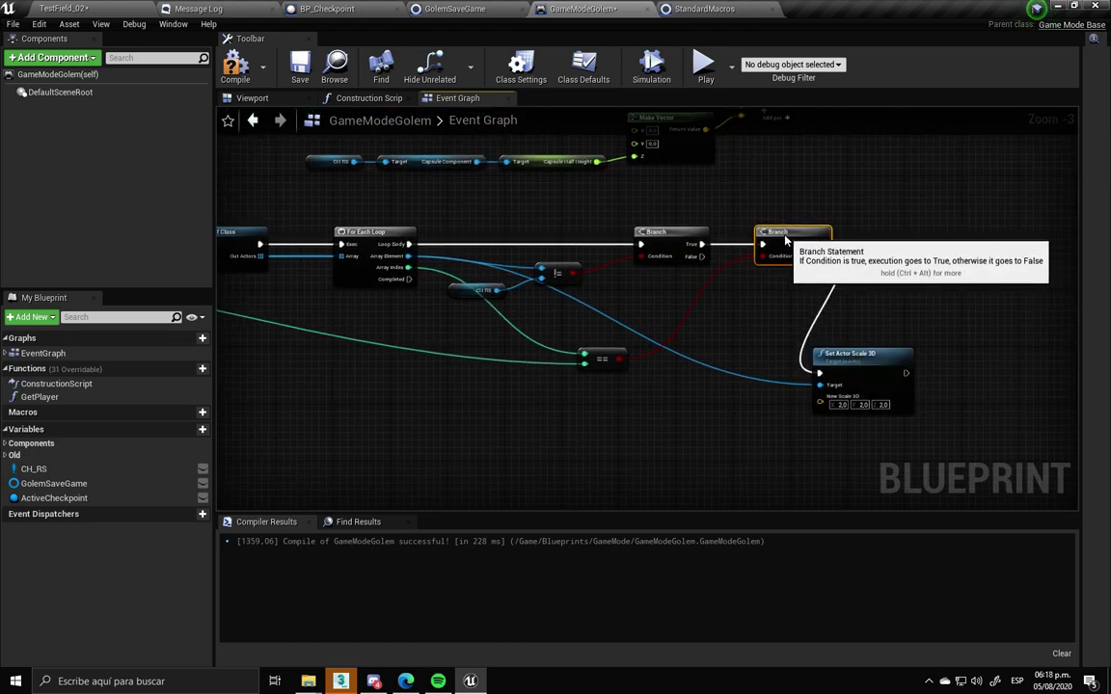
{"action": "right_click_drag", "start_coordinate": [723, 356], "coordinate": [772, 398]}
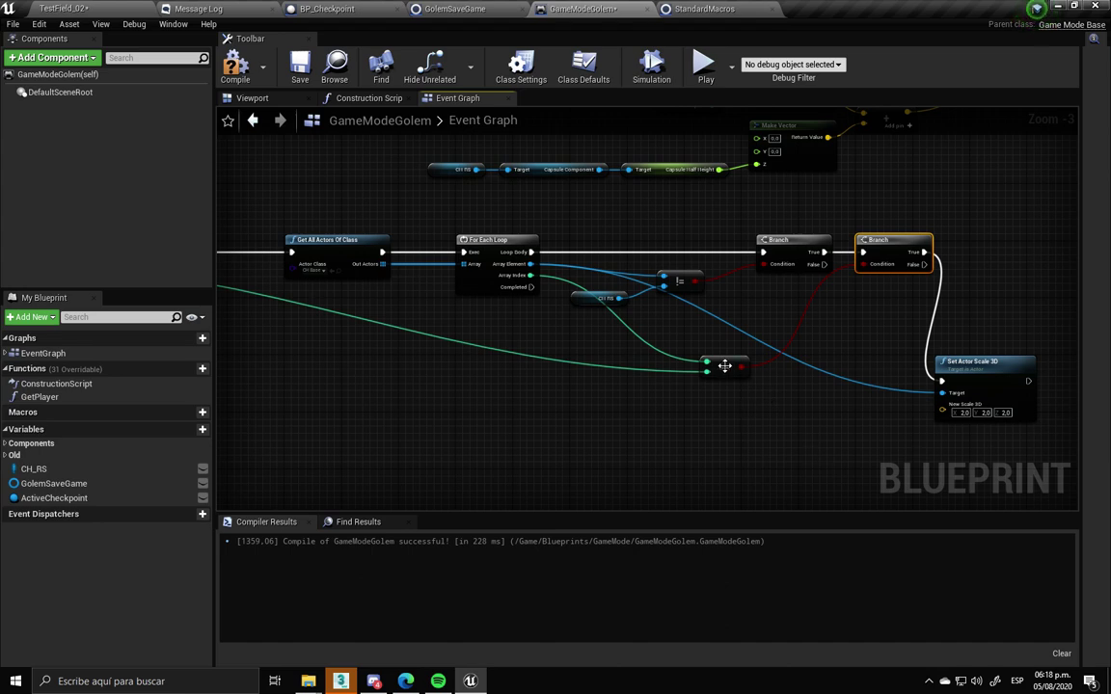
{"action": "left_click_drag", "start_coordinate": [725, 366], "coordinate": [599, 338]}
{"action": "right_click_drag", "start_coordinate": [516, 353], "coordinate": [719, 350]}
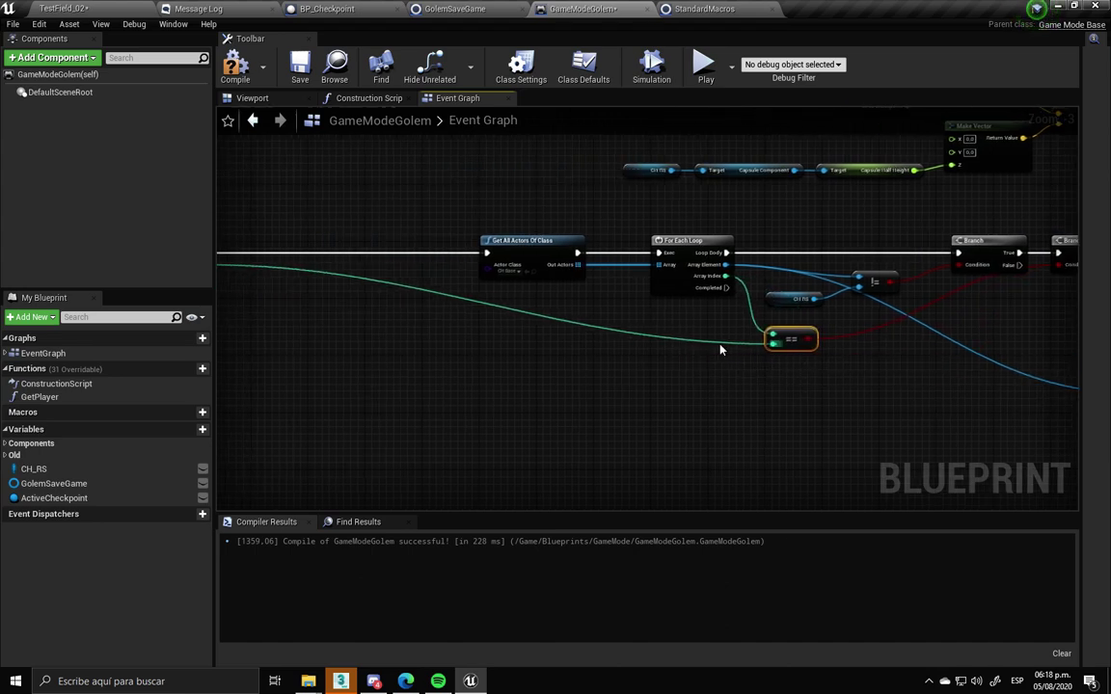
{"action": "left_click", "coordinate": [726, 348]}
{"action": "double_click", "coordinate": [731, 341]}
{"action": "right_click_drag", "start_coordinate": [731, 341], "coordinate": [789, 350]}
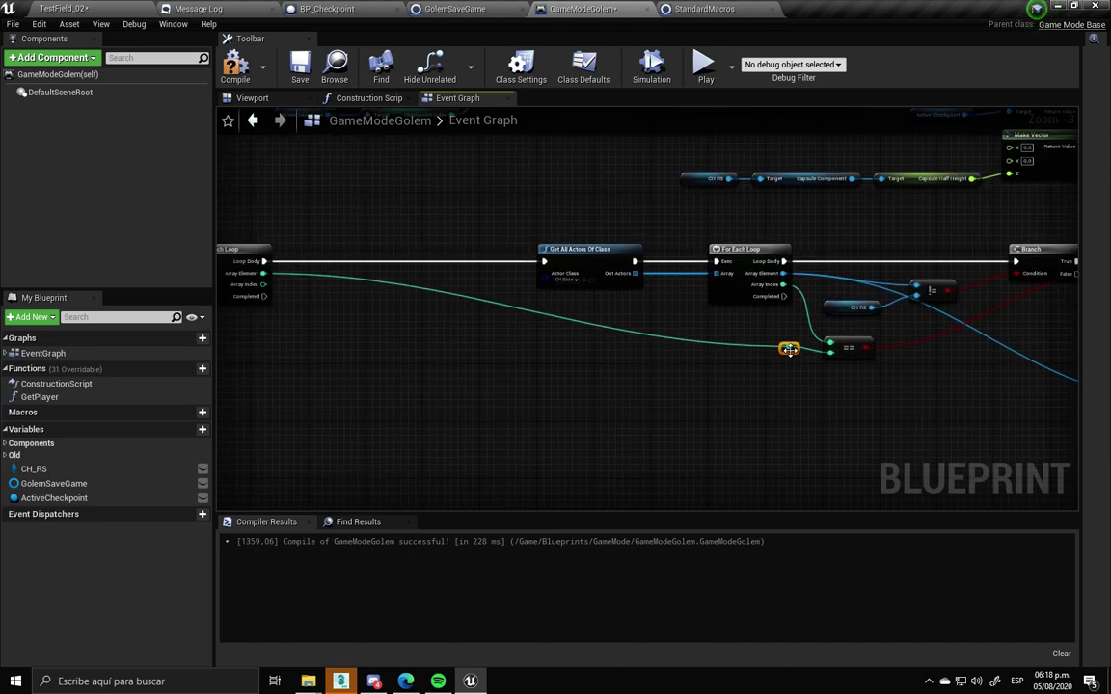
{"action": "left_click_drag", "start_coordinate": [794, 355], "coordinate": [365, 361]}
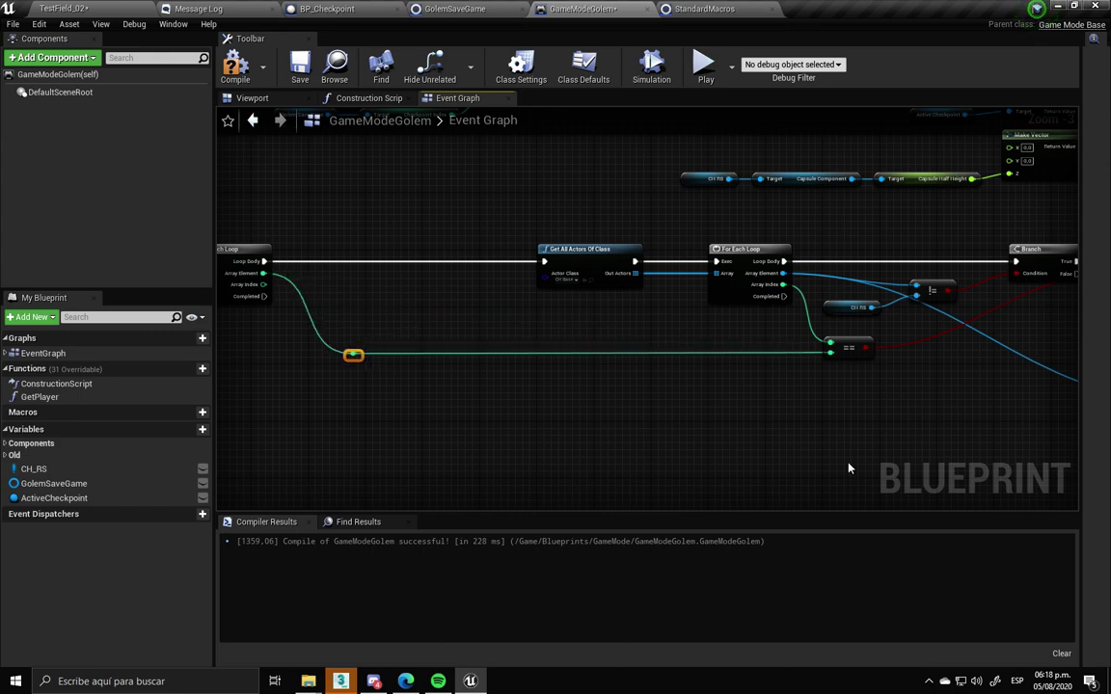
Compile and save GameModeGolem, then return to the TestField_02 level
{"action": "scroll", "coordinate": [849, 469], "scroll_direction": "down", "scroll_amount": 3}
{"action": "left_click_drag", "start_coordinate": [863, 459], "coordinate": [592, 312]}
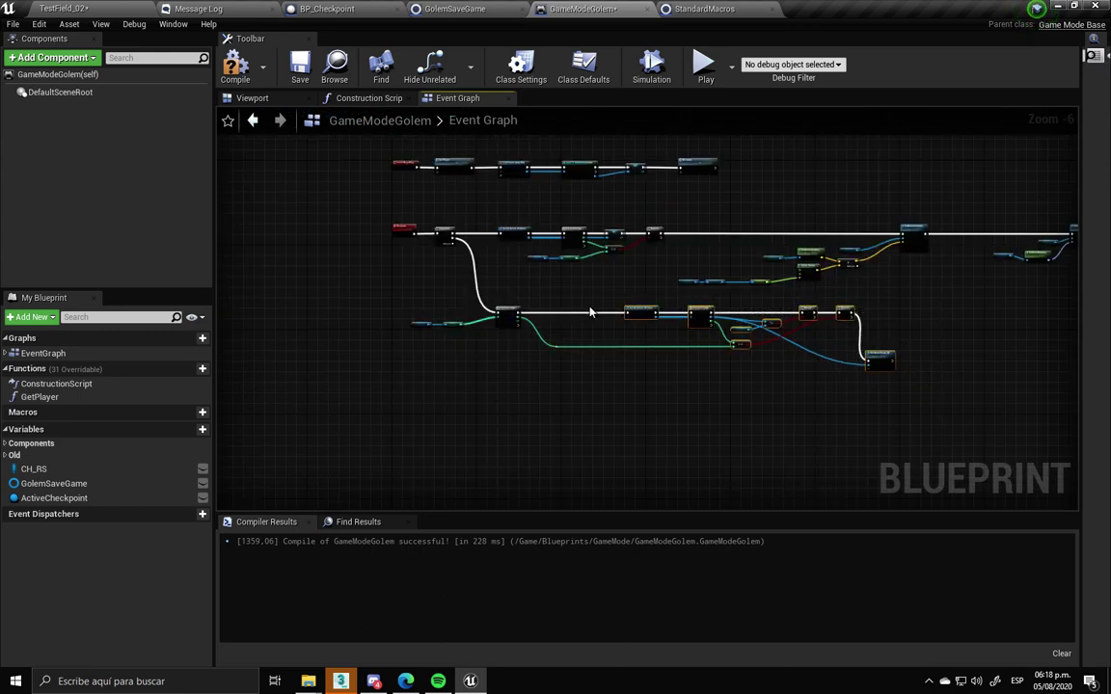
{"action": "scroll", "coordinate": [591, 312], "scroll_direction": "up", "scroll_amount": 4}
{"action": "right_click_drag", "start_coordinate": [789, 340], "coordinate": [584, 340]}
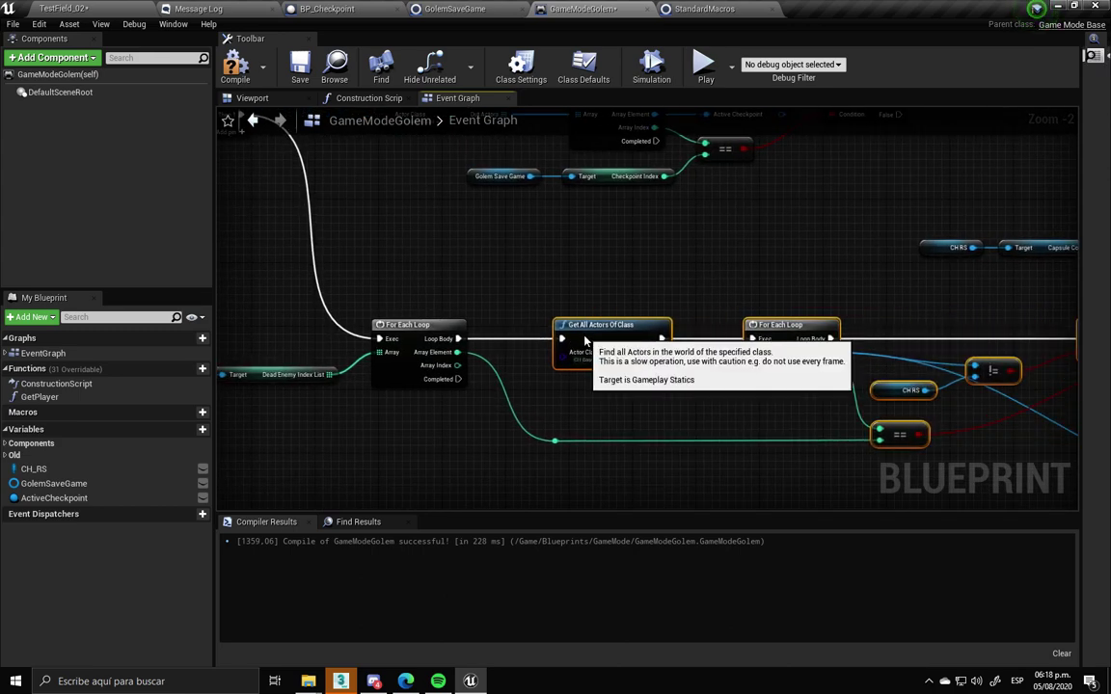
{"action": "right_click_drag", "start_coordinate": [1100, 476], "coordinate": [859, 417]}
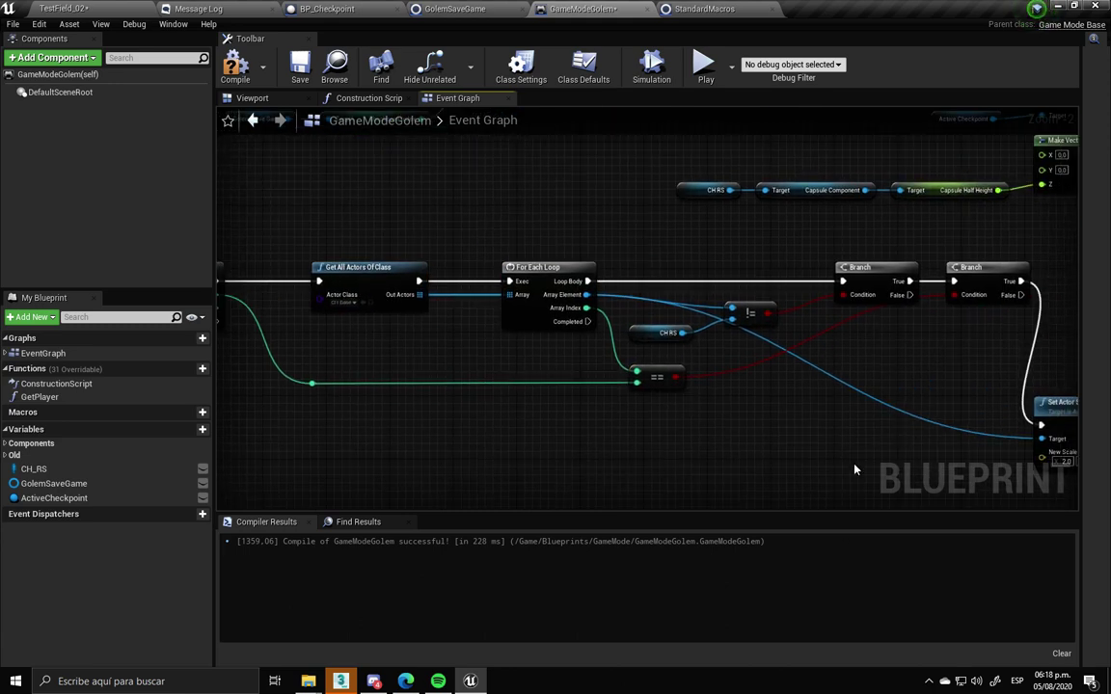
{"action": "left_click", "coordinate": [236, 66]}
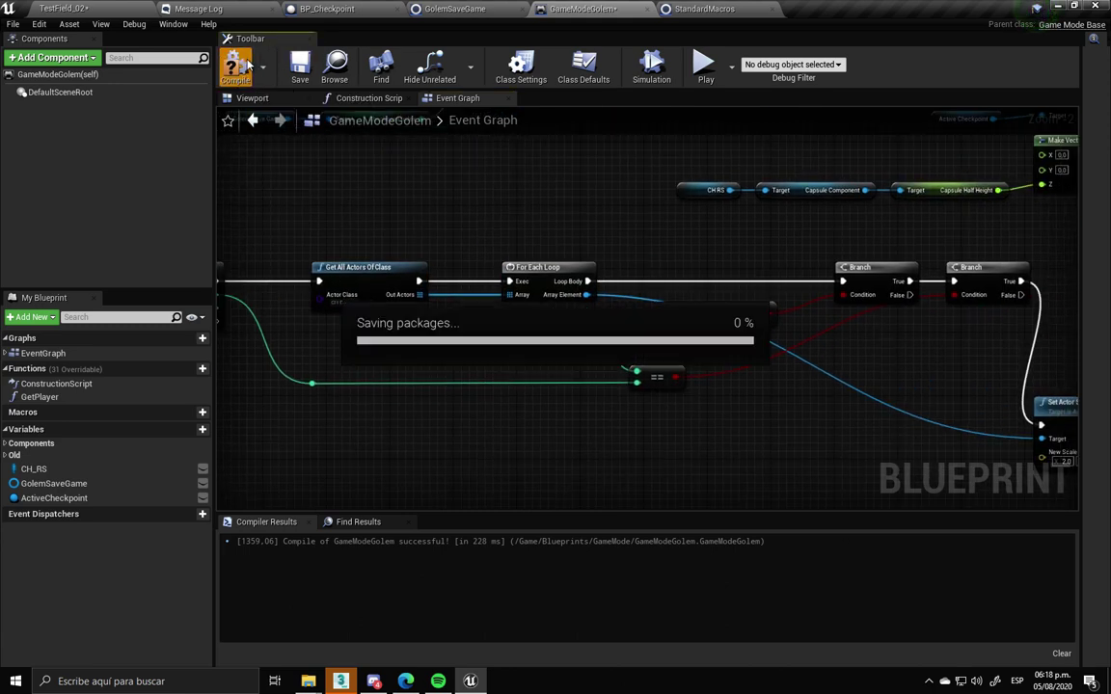
{"action": "left_click", "coordinate": [99, 6]}
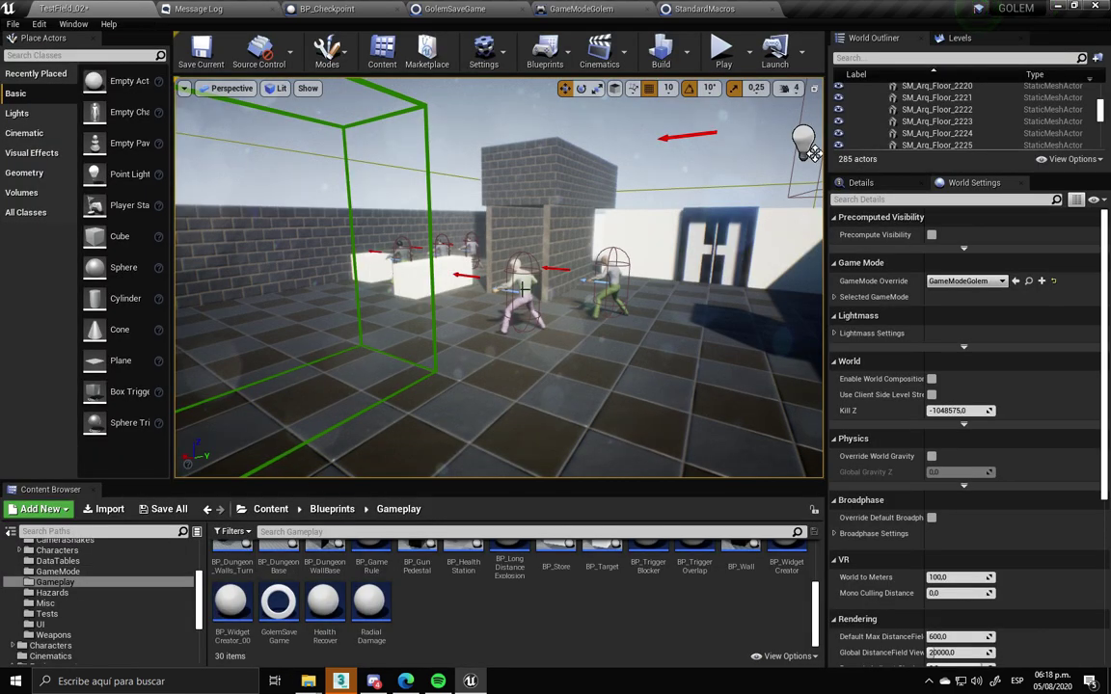
{"action": "left_click", "coordinate": [527, 283]}
{"action": "key", "text": "ctrl+b"}
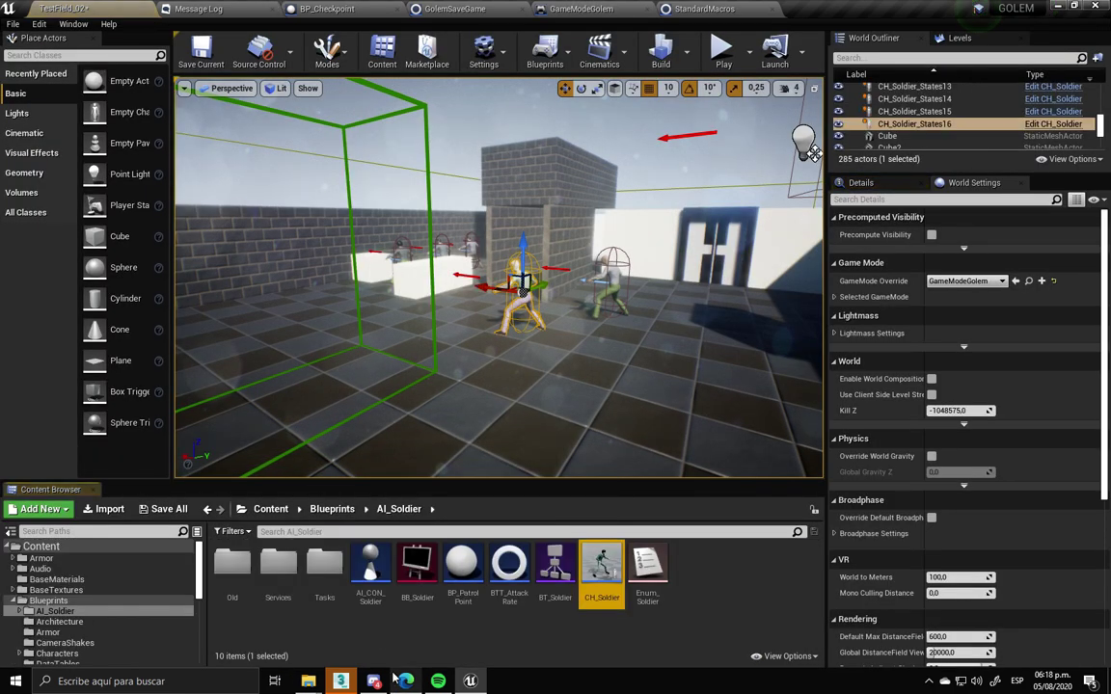
{"action": "double_click", "coordinate": [602, 576]}
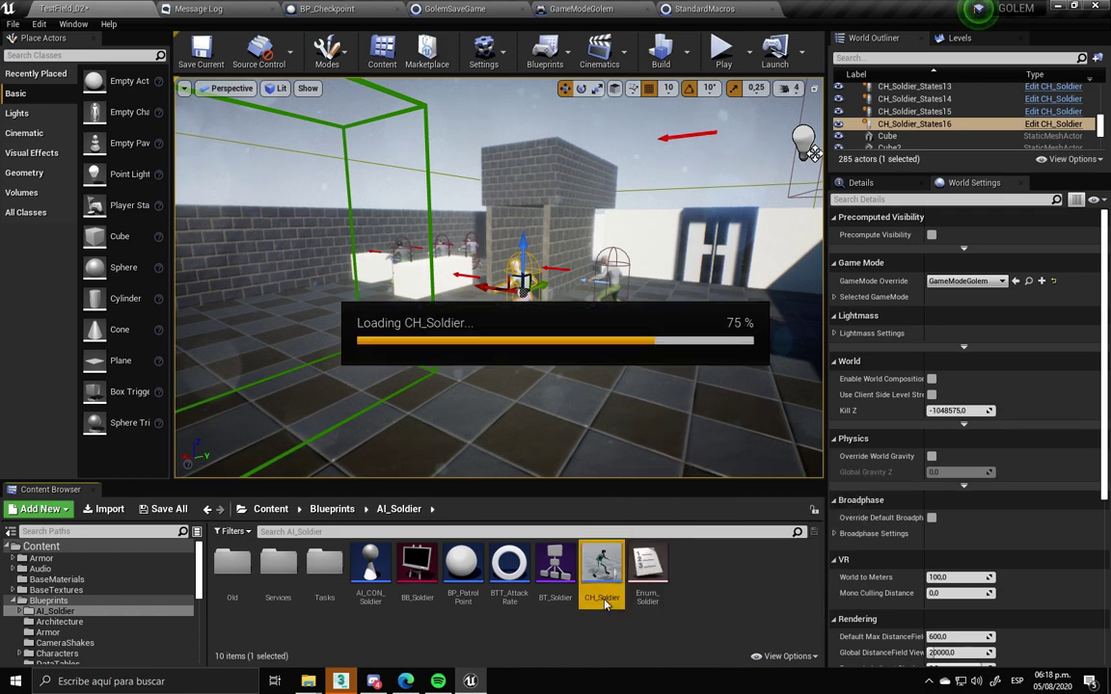
{"action": "scroll", "coordinate": [583, 380], "scroll_direction": "down", "scroll_amount": 5}
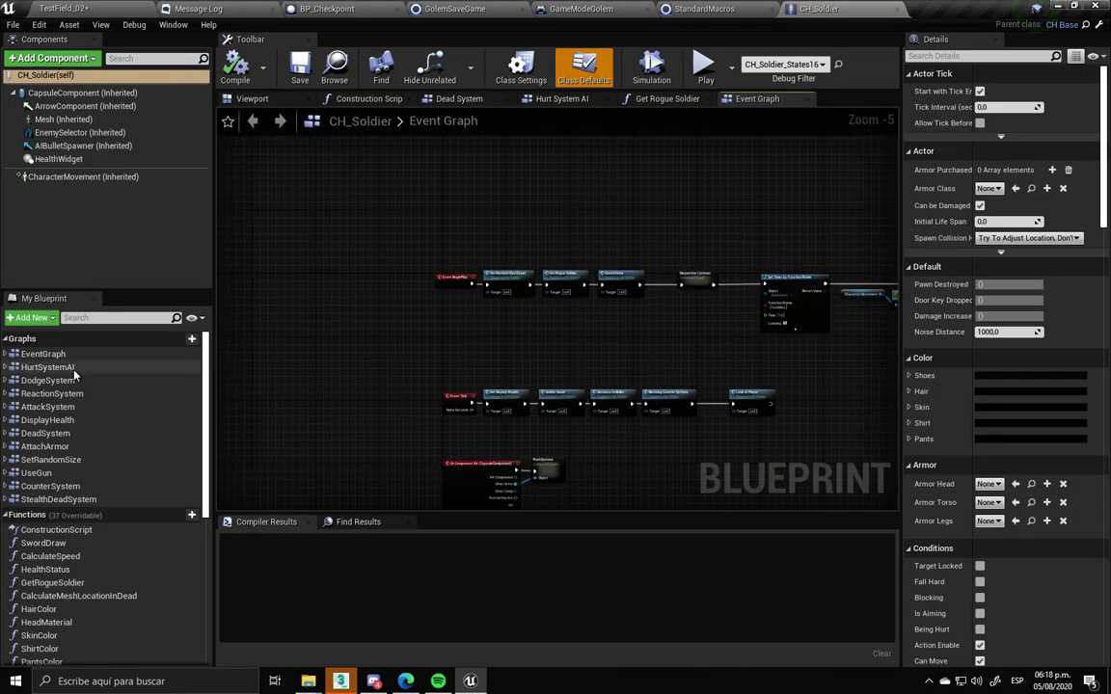
{"action": "double_click", "coordinate": [44, 433]}
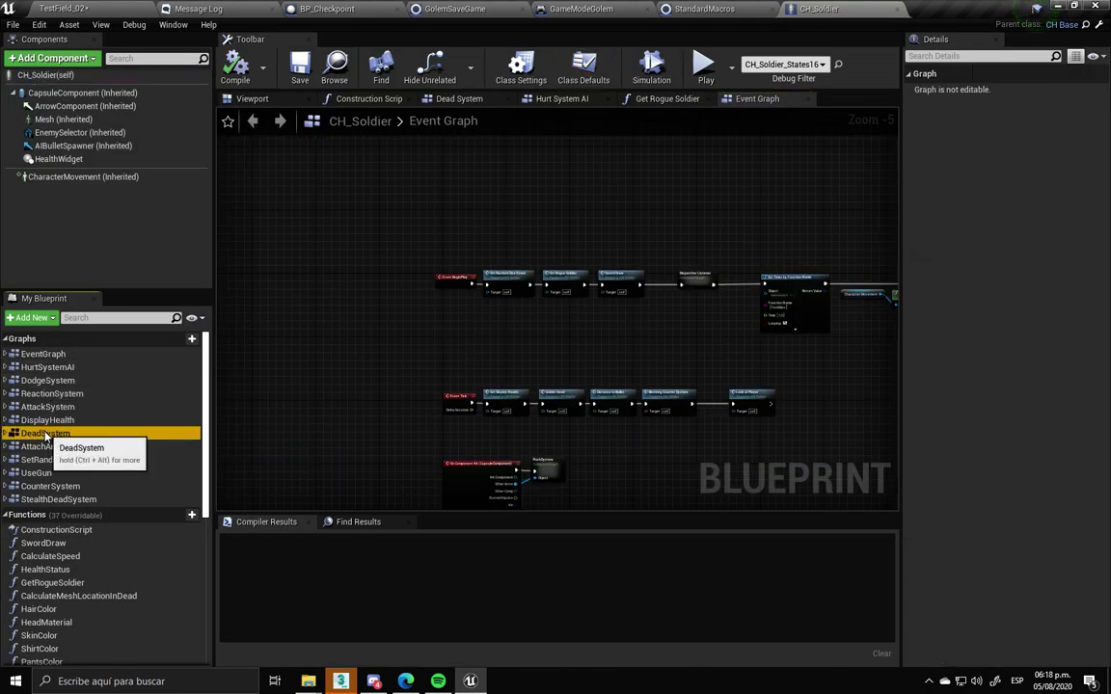
{"action": "scroll", "coordinate": [540, 350], "scroll_direction": "down", "scroll_amount": 3}
{"action": "scroll", "coordinate": [694, 371], "scroll_direction": "up", "scroll_amount": 5}
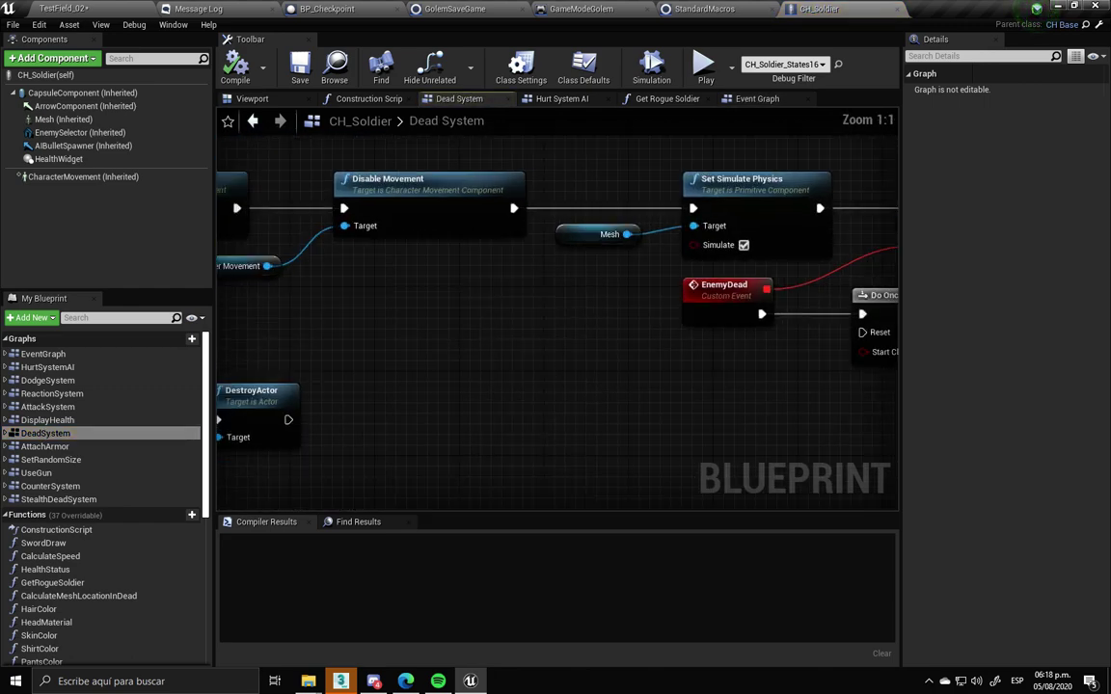
{"action": "right_click_drag", "start_coordinate": [723, 377], "coordinate": [508, 349]}
{"action": "scroll", "coordinate": [517, 386], "scroll_direction": "down", "scroll_amount": 6}
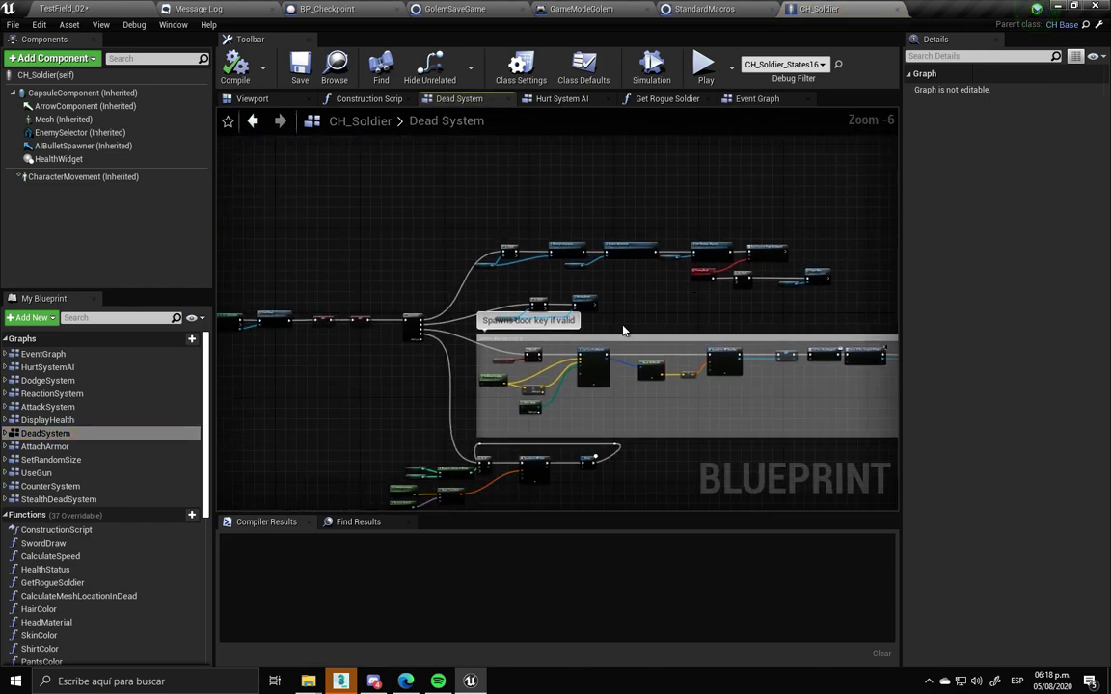
{"action": "scroll", "coordinate": [339, 349], "scroll_direction": "up", "scroll_amount": 2}
{"action": "scroll", "coordinate": [540, 384], "scroll_direction": "up", "scroll_amount": 1}
{"action": "right_click_drag", "start_coordinate": [540, 384], "coordinate": [516, 384]}
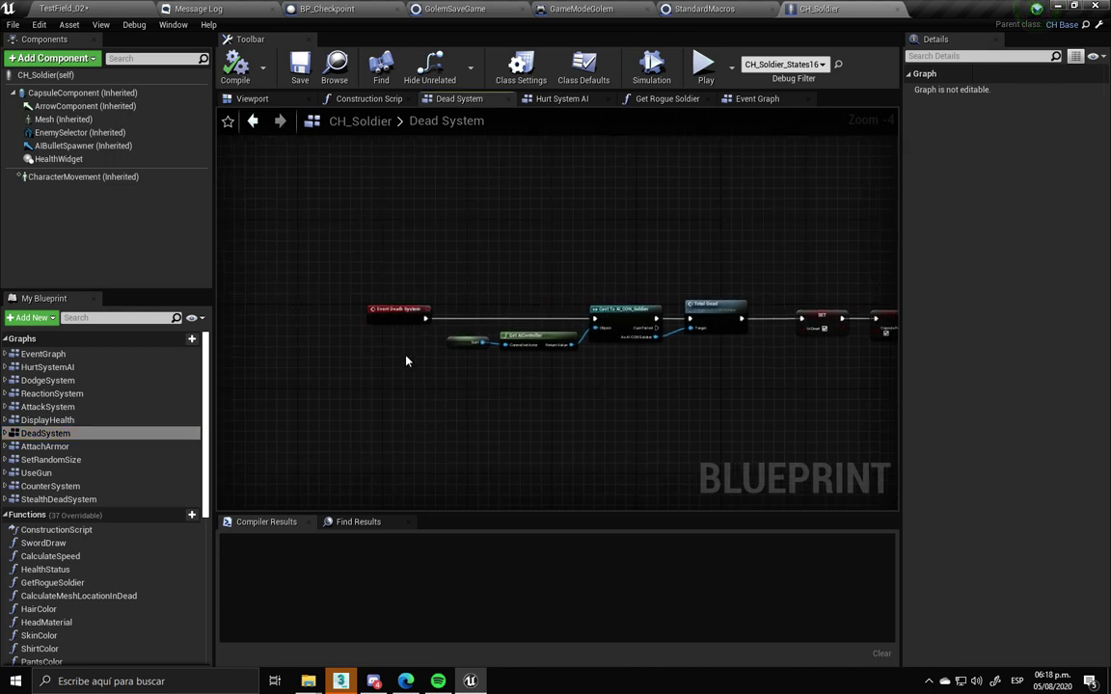
{"action": "scroll", "coordinate": [416, 325], "scroll_direction": "up", "scroll_amount": 2}
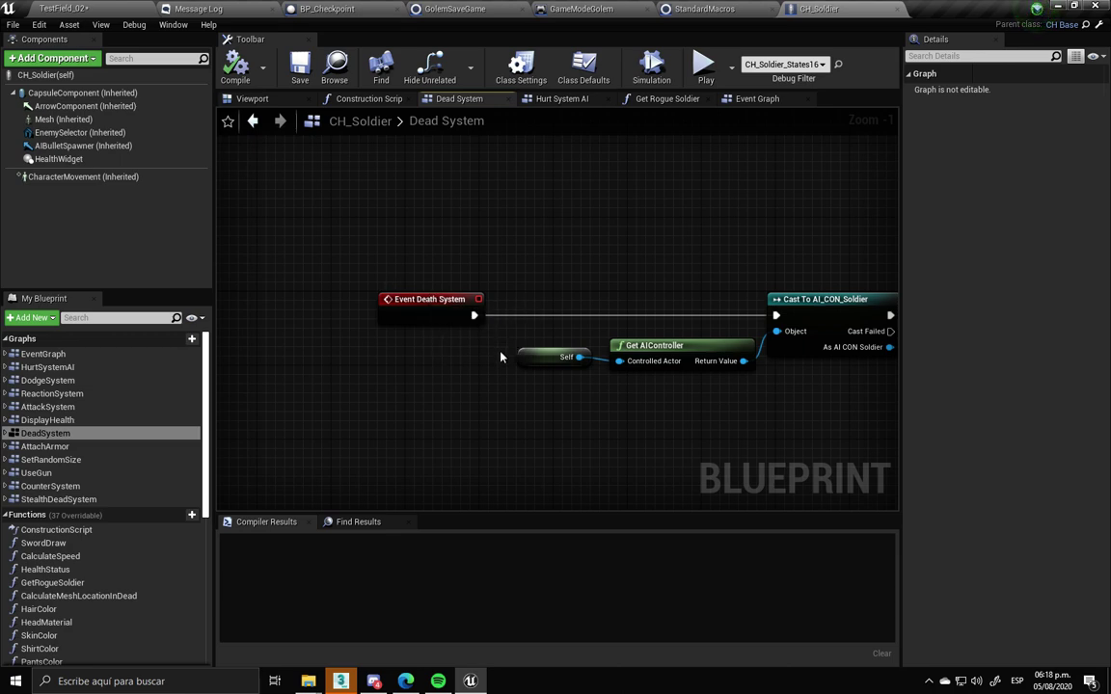
{"action": "scroll", "coordinate": [806, 334], "scroll_direction": "down", "scroll_amount": 5}
{"action": "right_click_drag", "start_coordinate": [806, 335], "coordinate": [672, 338]}
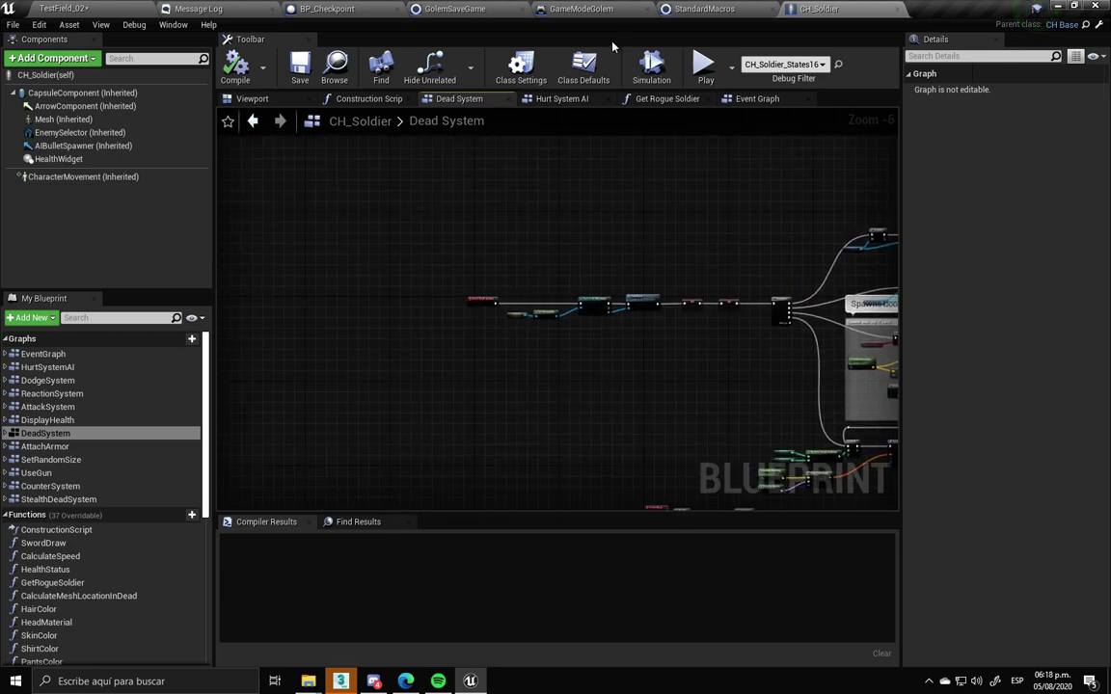
{"action": "left_click", "coordinate": [559, 10]}
Replace Set Actor Scale 3D with Death System on each Array Element from the second Branch's True
{"action": "mouse_move", "coordinate": [907, 384]}
{"action": "right_mouse_down"}
{"action": "mouse_move", "coordinate": [704, 340]}
{"action": "mouse_move", "coordinate": [700, 349]}
{"action": "right_mouse_up"}
{"action": "left_click_drag", "start_coordinate": [359, 254], "coordinate": [605, 425]}
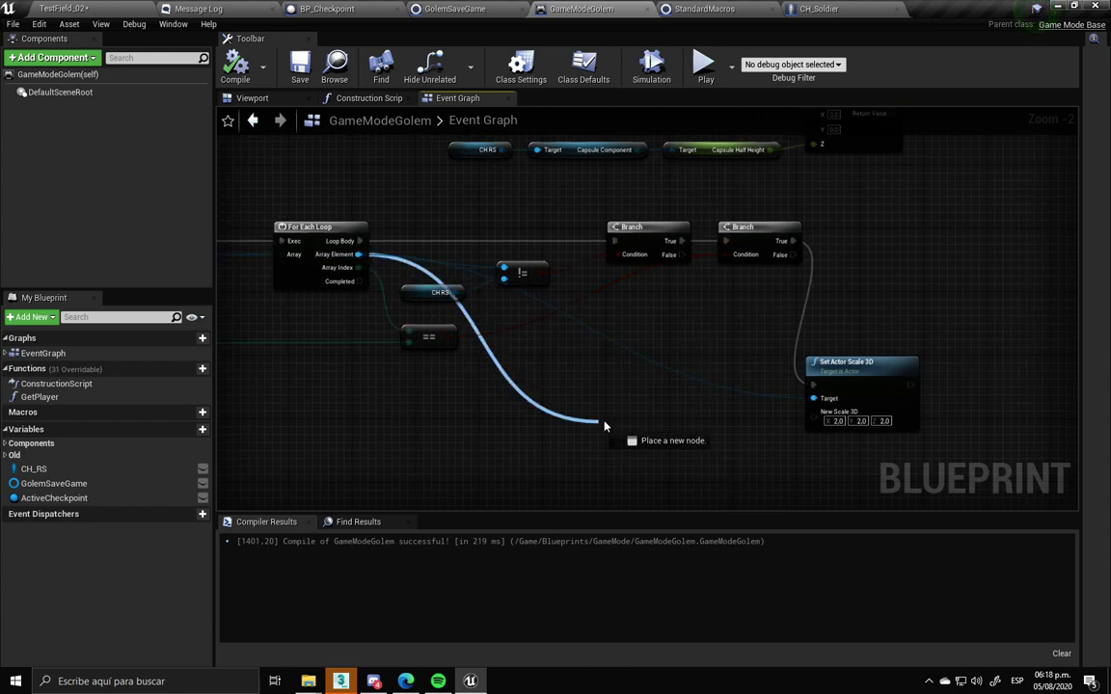
{"action": "type", "text": "death"}
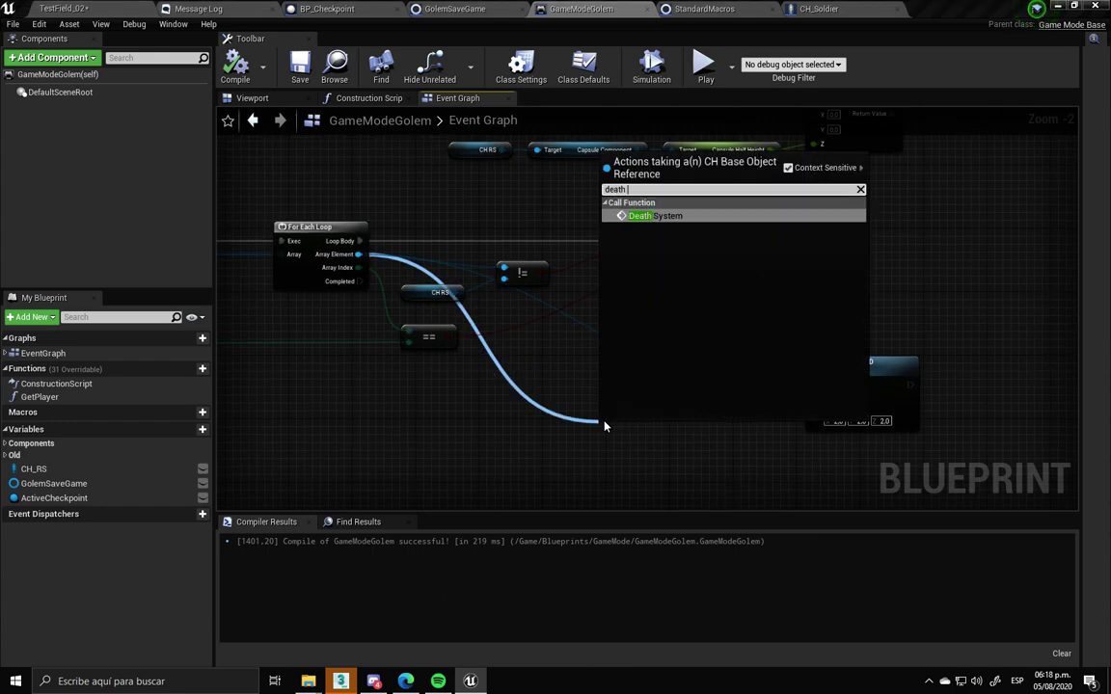
{"action": "key", "text": "Return"}
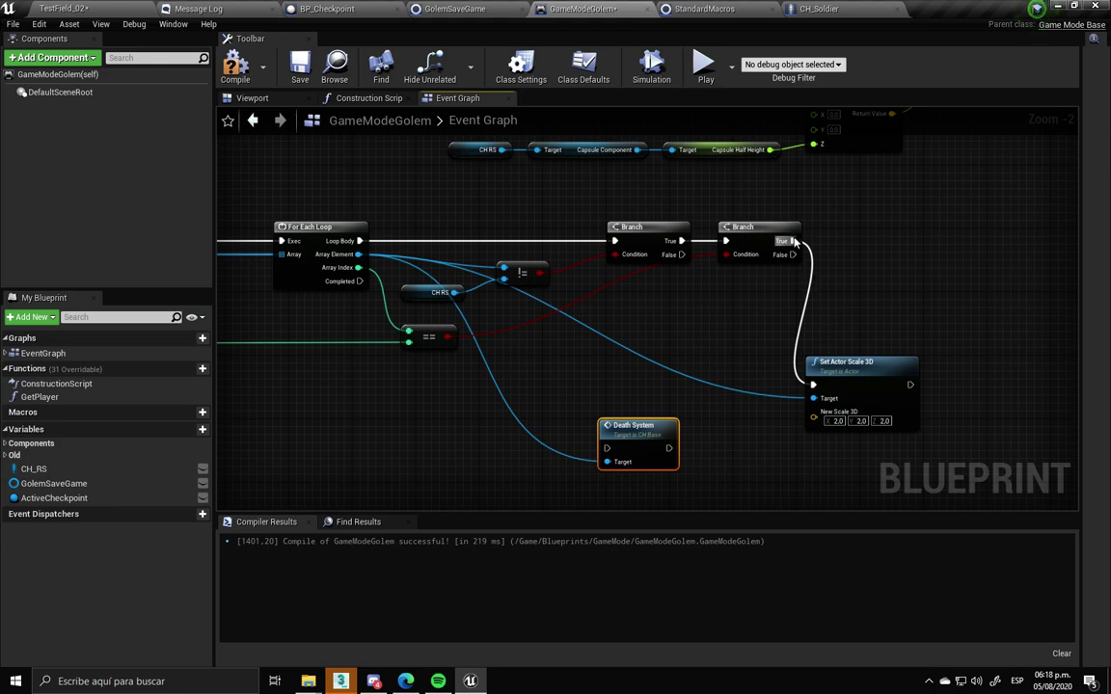
{"action": "left_click_drag", "start_coordinate": [793, 242], "coordinate": [608, 447], "text": "ctrl"}
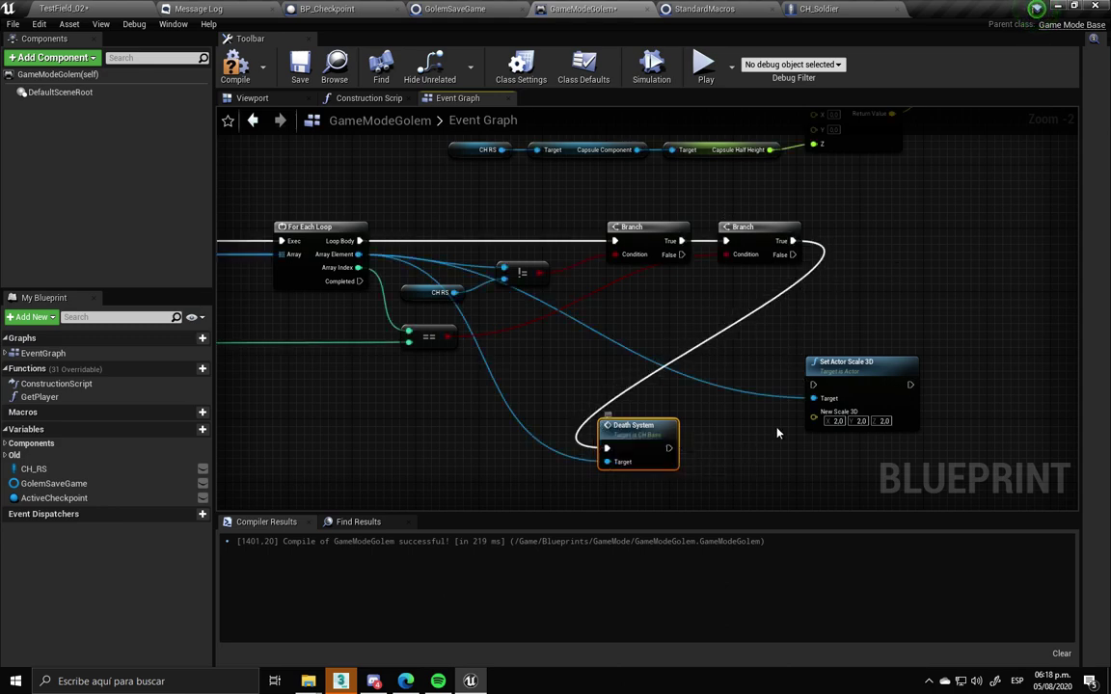
{"action": "left_click", "coordinate": [837, 366]}
{"action": "key", "text": "Delete"}
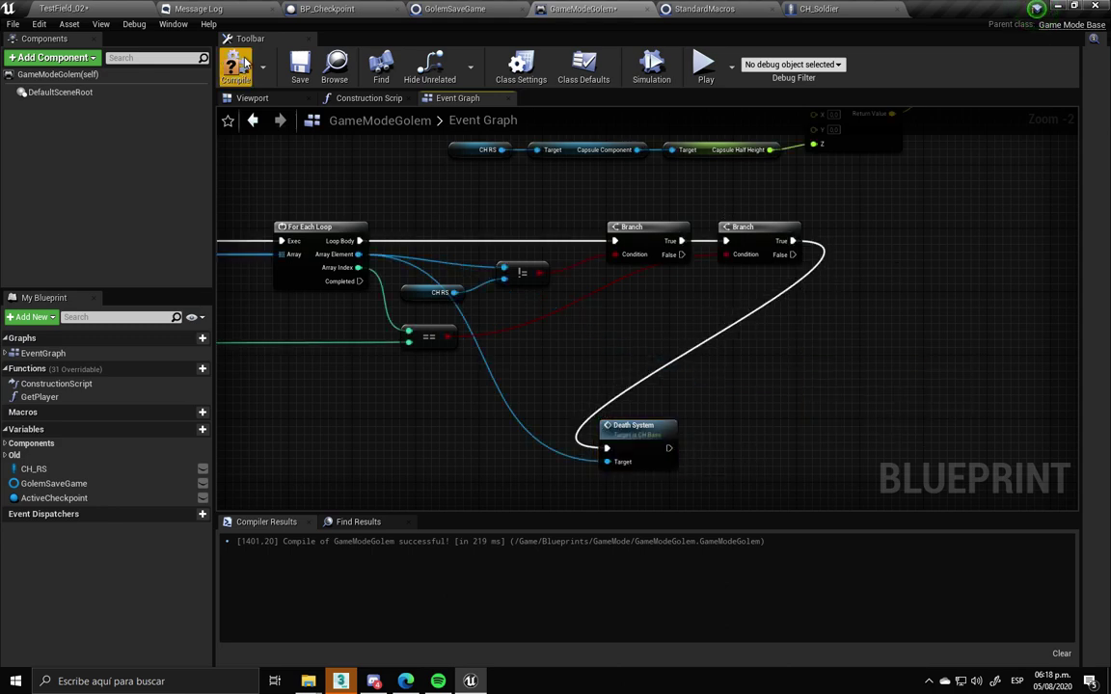
{"action": "left_click", "coordinate": [90, 7]}
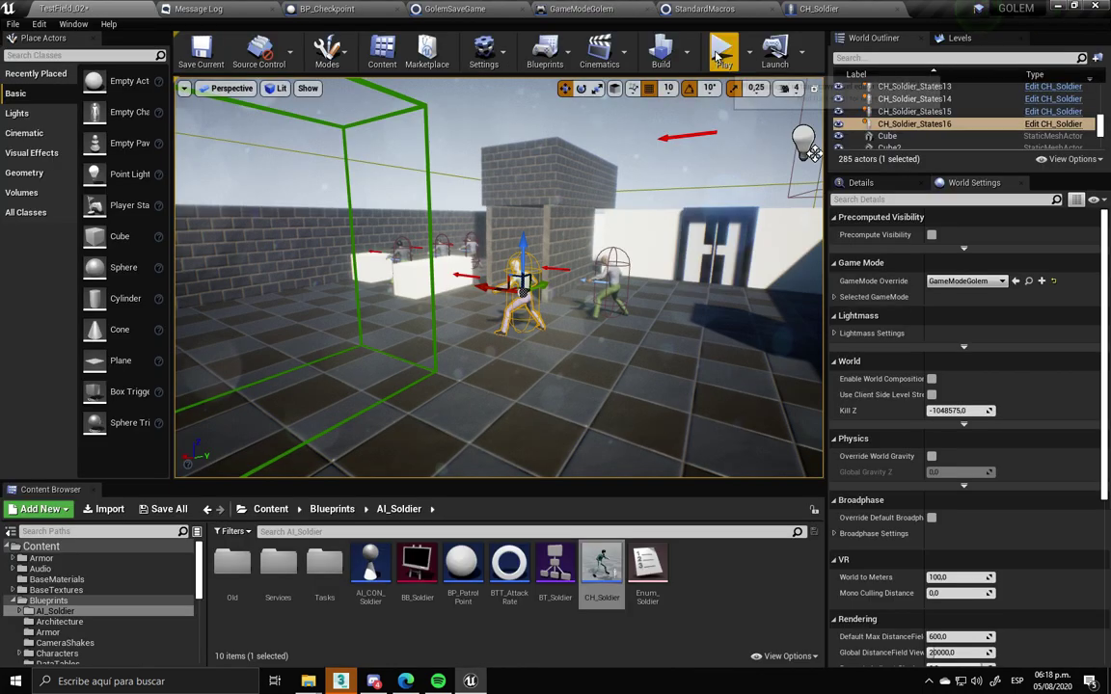
Play the level, walk forward with W to take down the kneeling enemy, then stop
{"action": "left_click", "coordinate": [718, 58]}
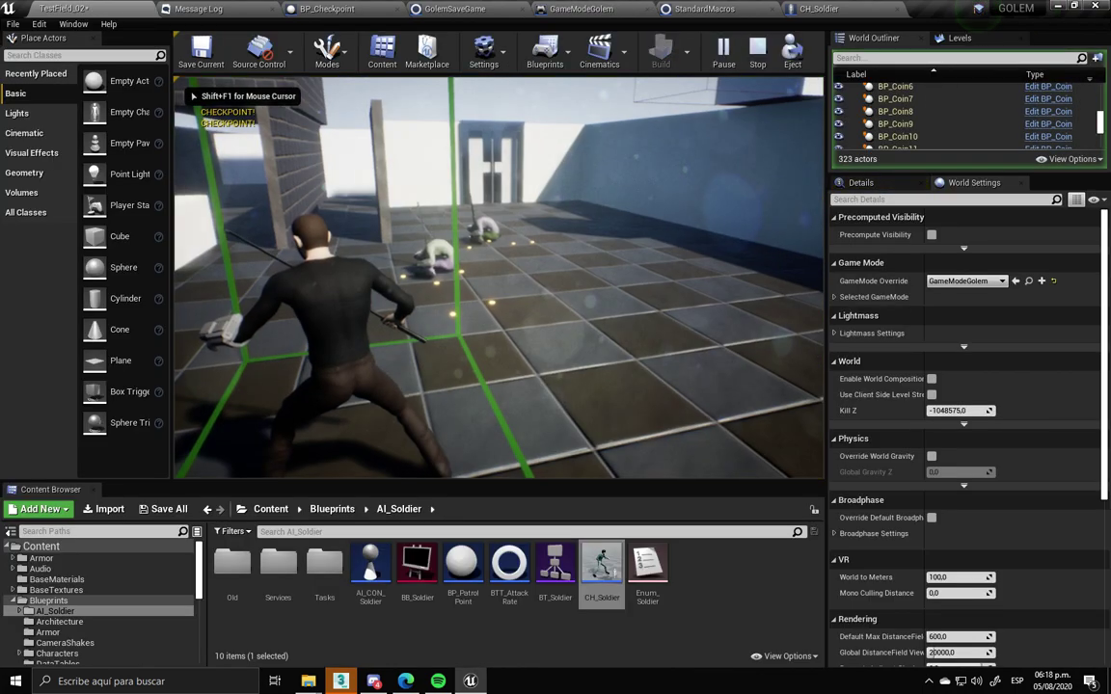
{"action": "key", "text": "w"}
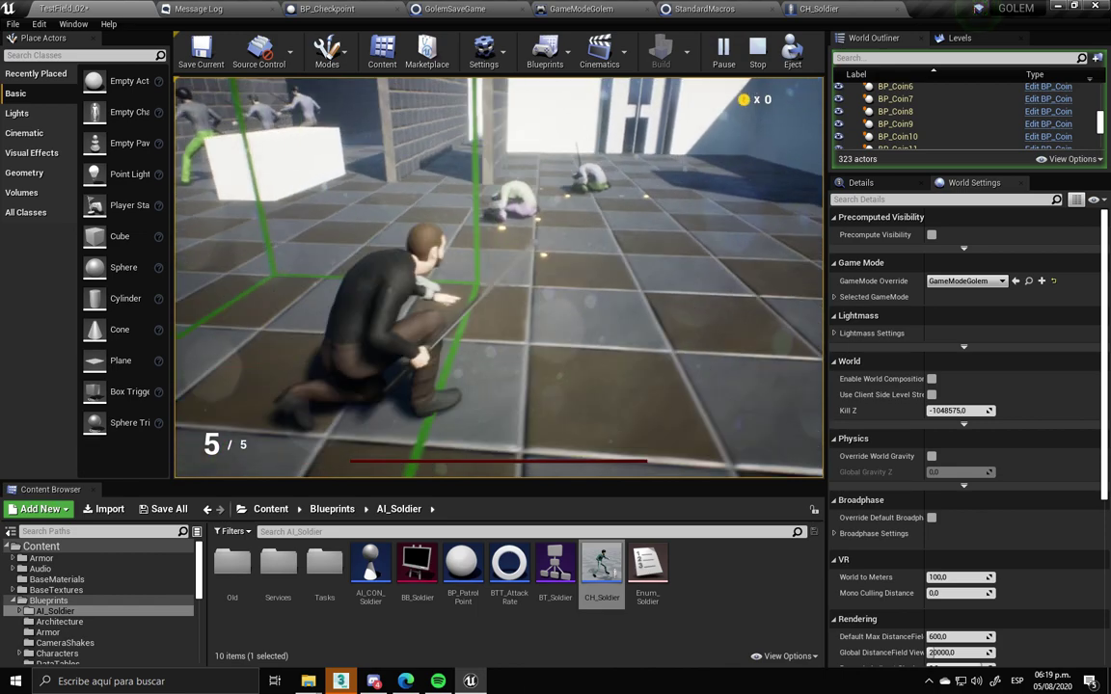
{"action": "key", "text": "w"}
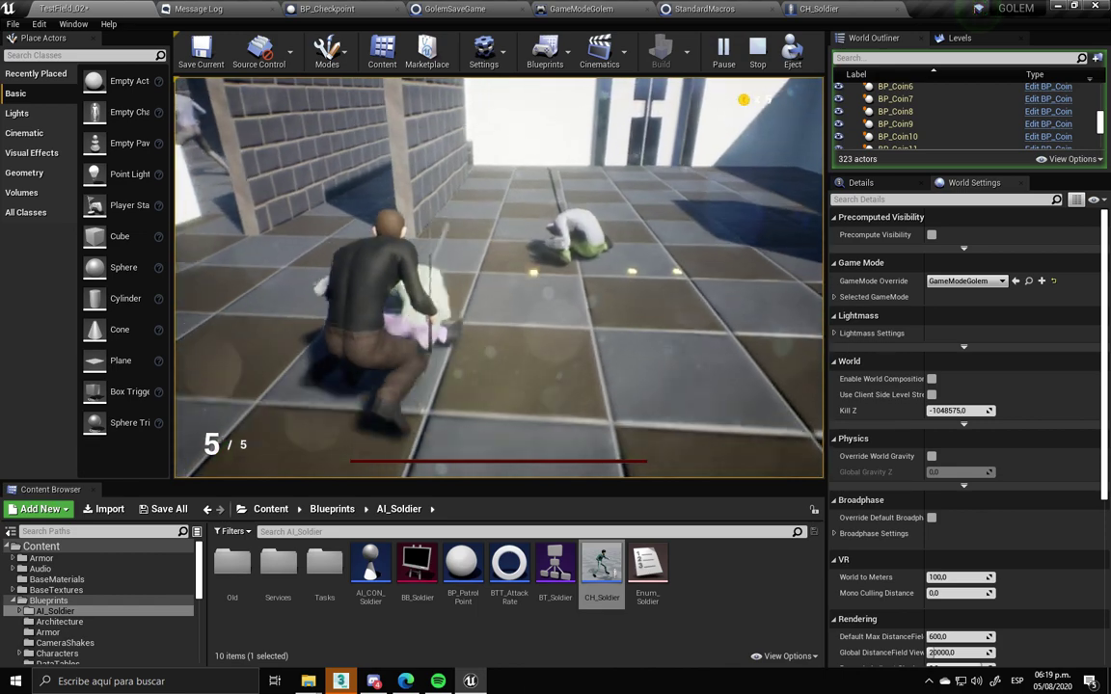
{"action": "key", "text": "w"}
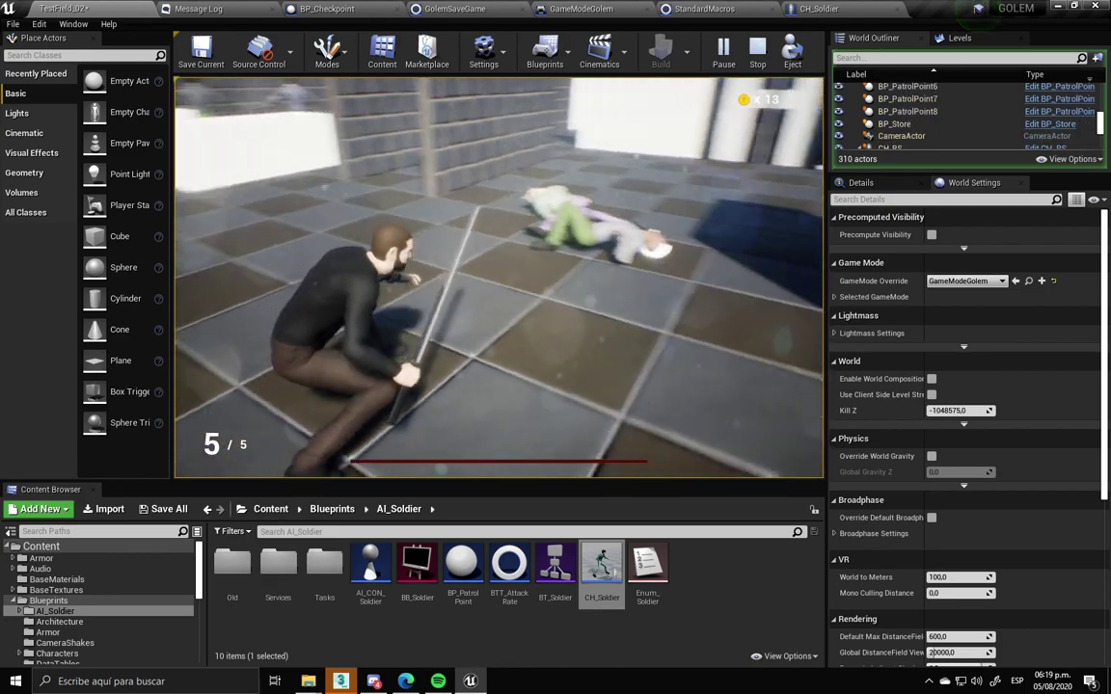
{"action": "key", "text": "Escape"}
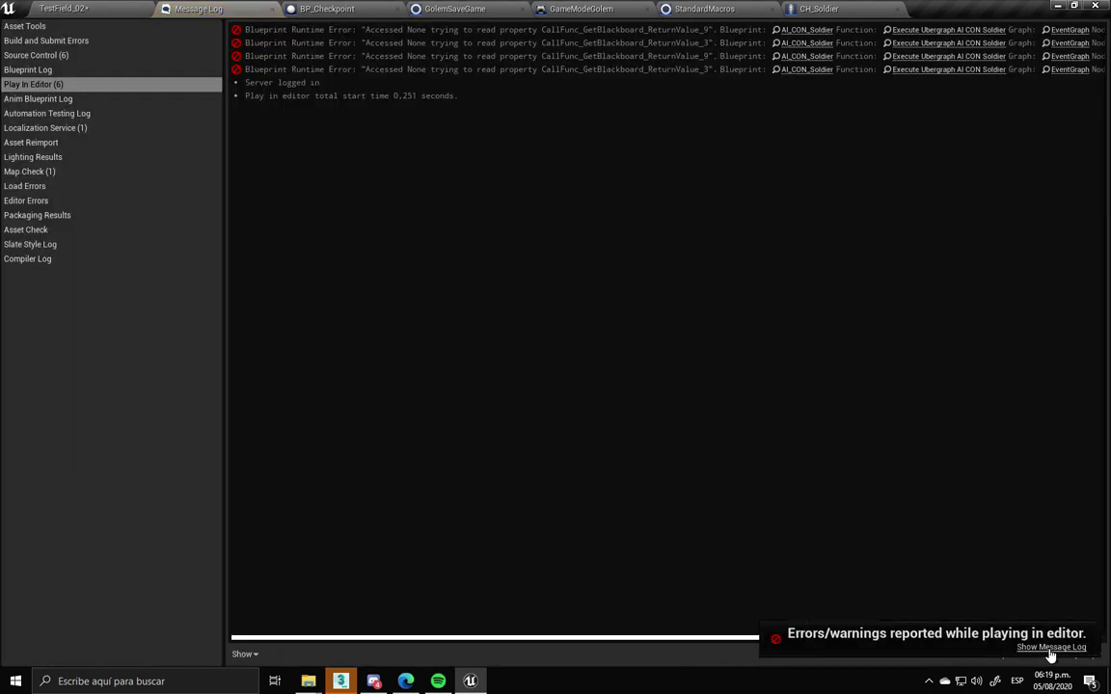
Open AI_CON_Soldier's Clear Value node from the error log, then return to TestField_02
{"action": "left_click_drag", "start_coordinate": [728, 642], "coordinate": [1008, 678]}
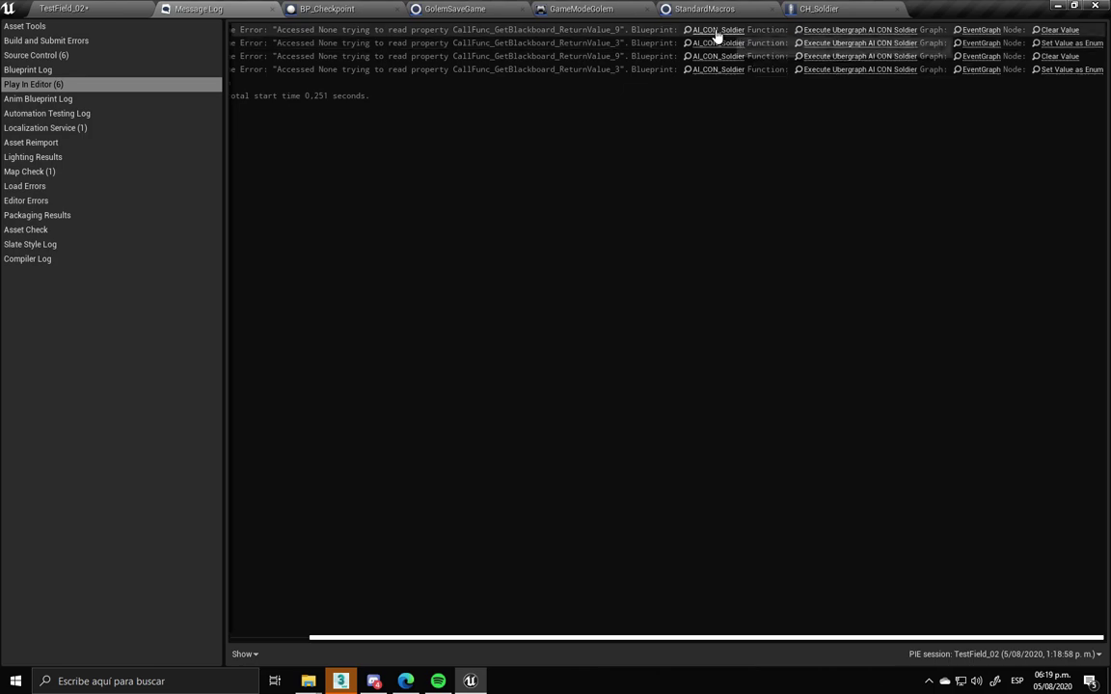
{"action": "left_click", "coordinate": [985, 44]}
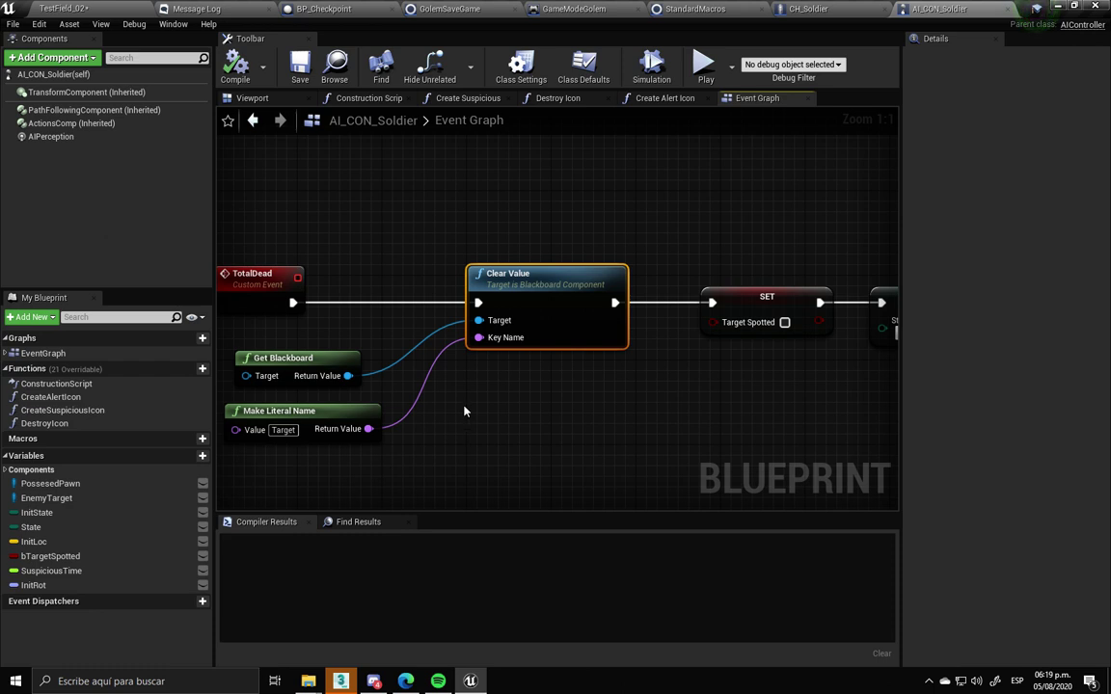
{"action": "left_click", "coordinate": [629, 426]}
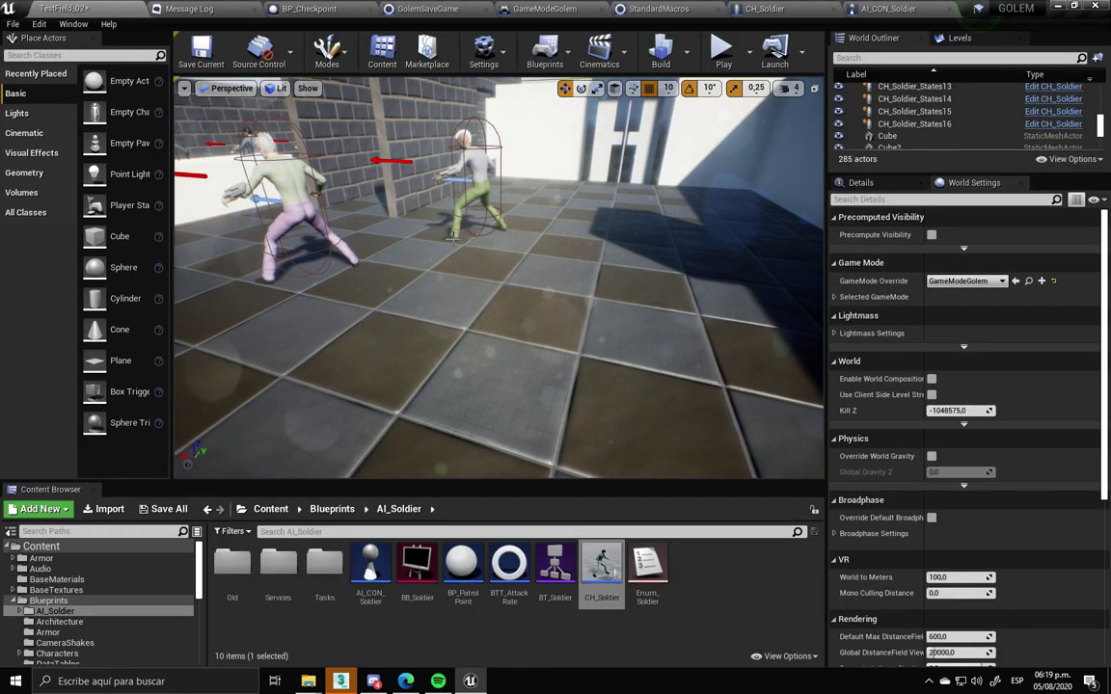
{"action": "left_click", "coordinate": [502, 247]}
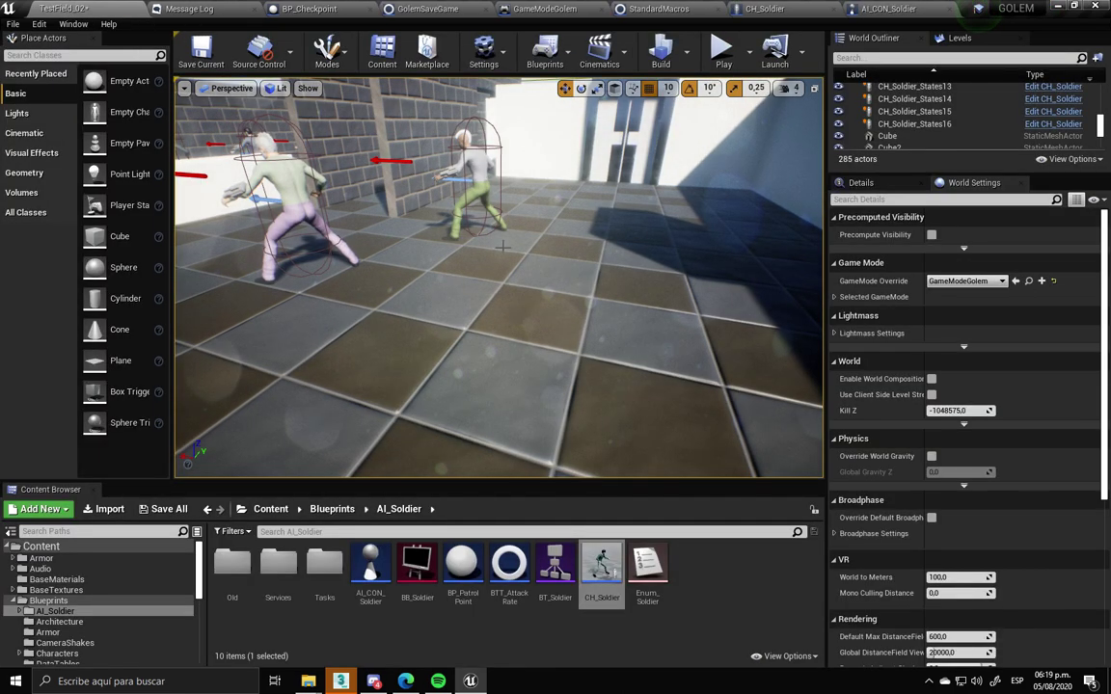
Run and stop another play-test of TestField_02
{"action": "left_click", "coordinate": [721, 50]}
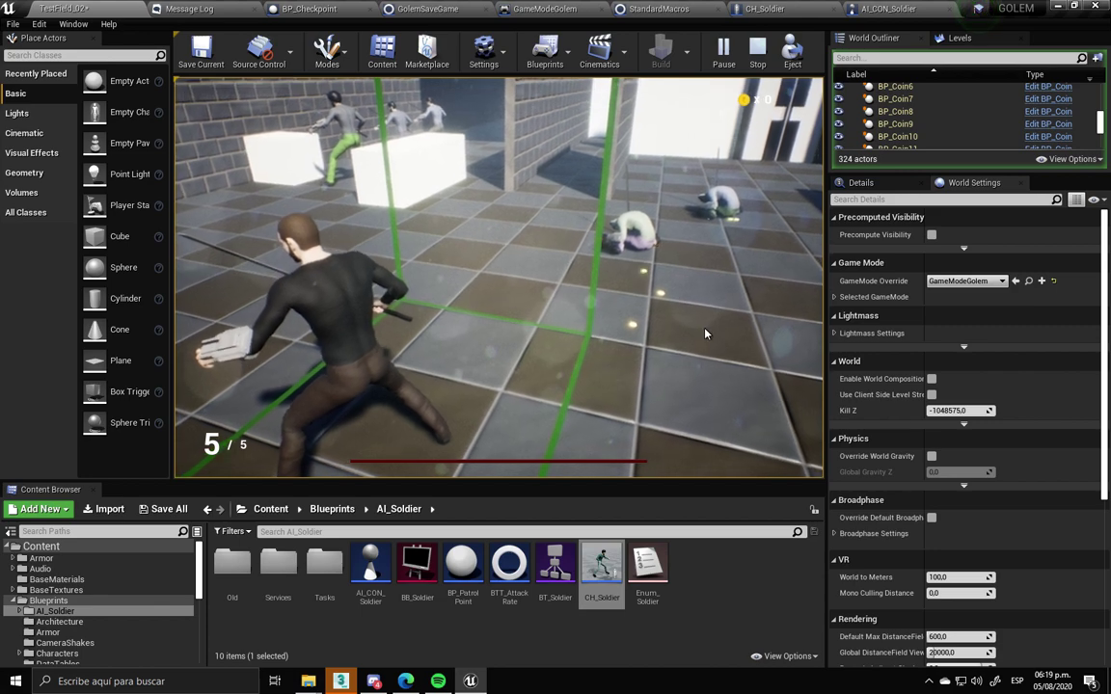
{"action": "key", "text": "Escape"}
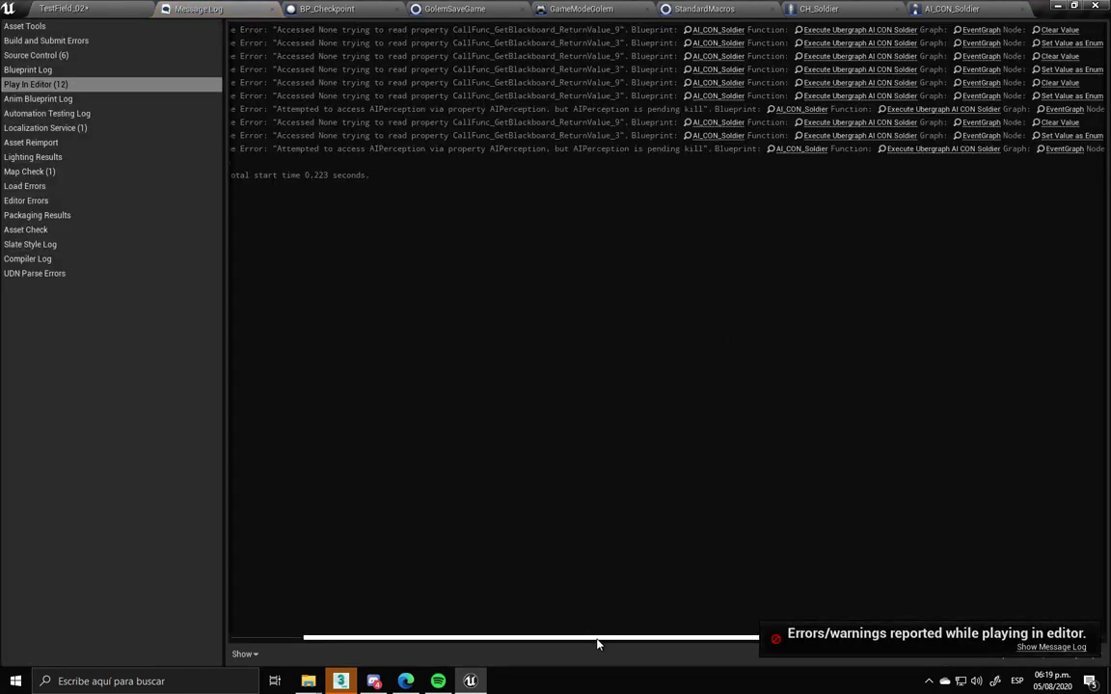
Reopen the Message Log, jump to AI_CON_Soldier's DestroyComponent node, then return to TestField_02
{"action": "left_click", "coordinate": [999, 48]}
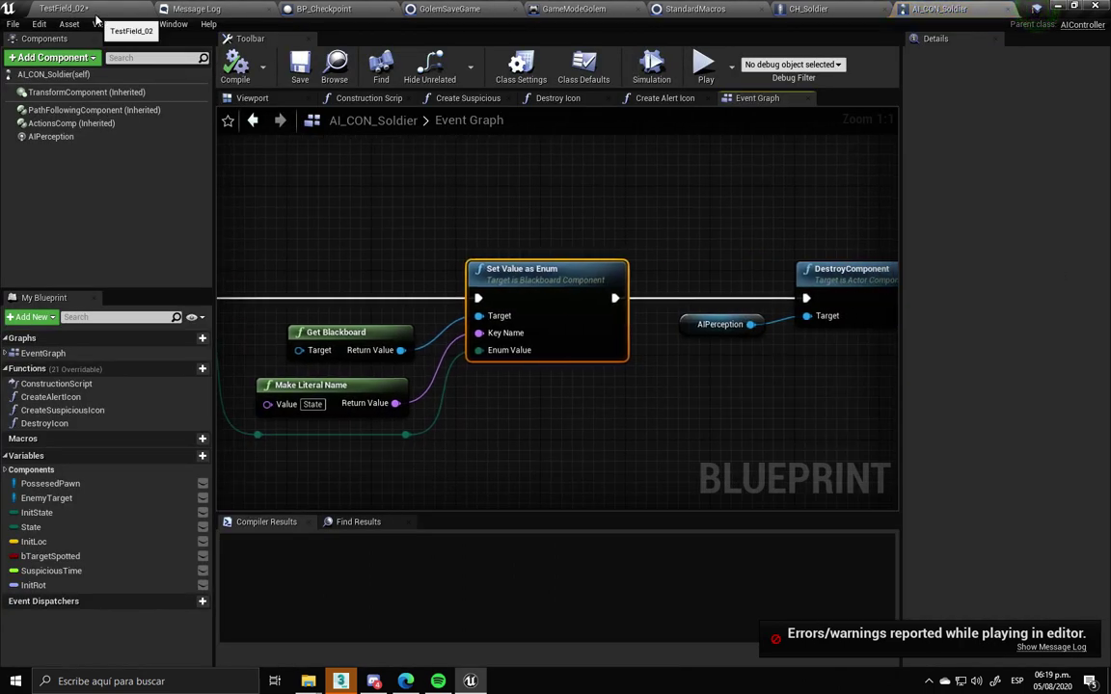
{"action": "left_click", "coordinate": [94, 14]}
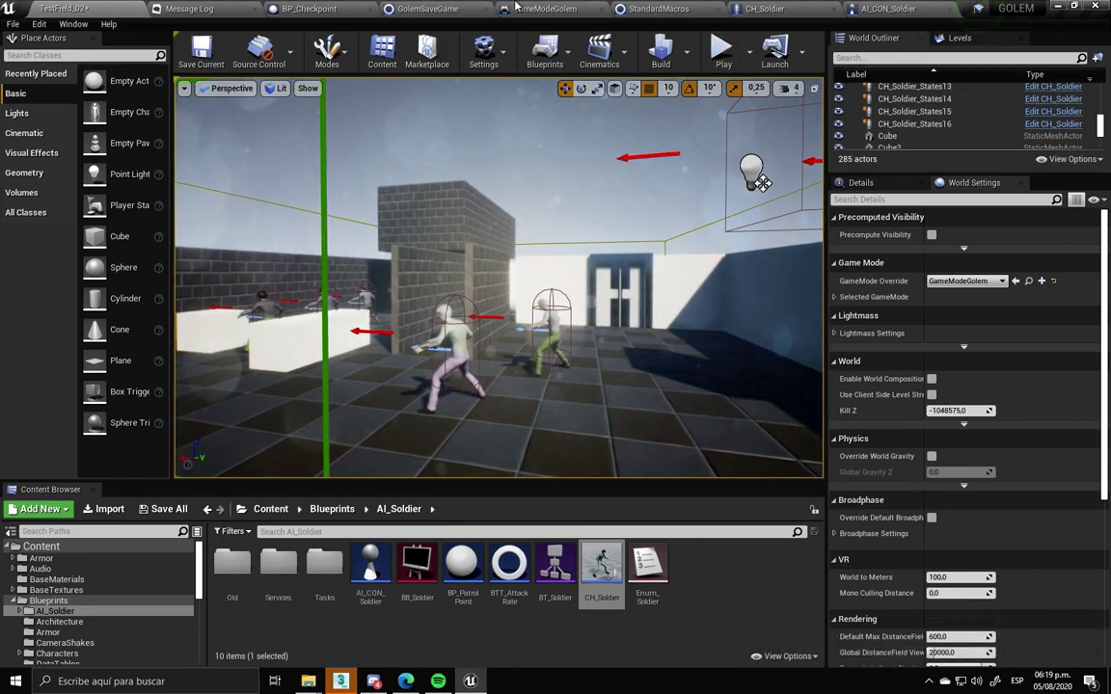
{"action": "left_click", "coordinate": [193, 10]}
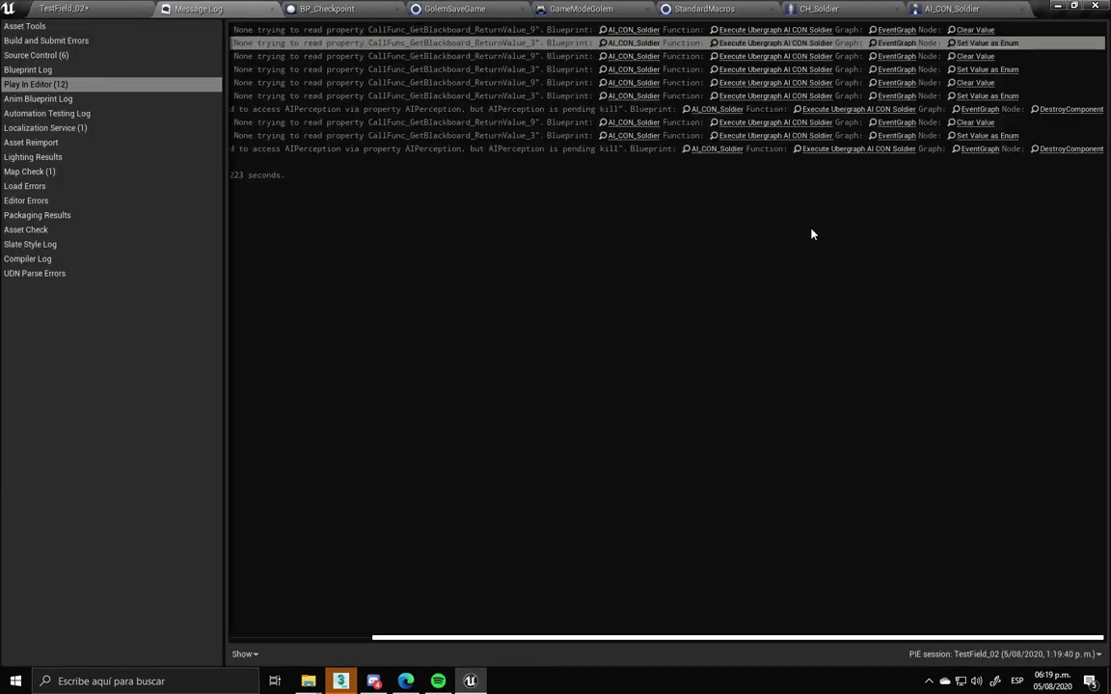
{"action": "left_click", "coordinate": [1073, 149]}
{"action": "scroll", "coordinate": [427, 377], "scroll_direction": "down", "scroll_amount": 5}
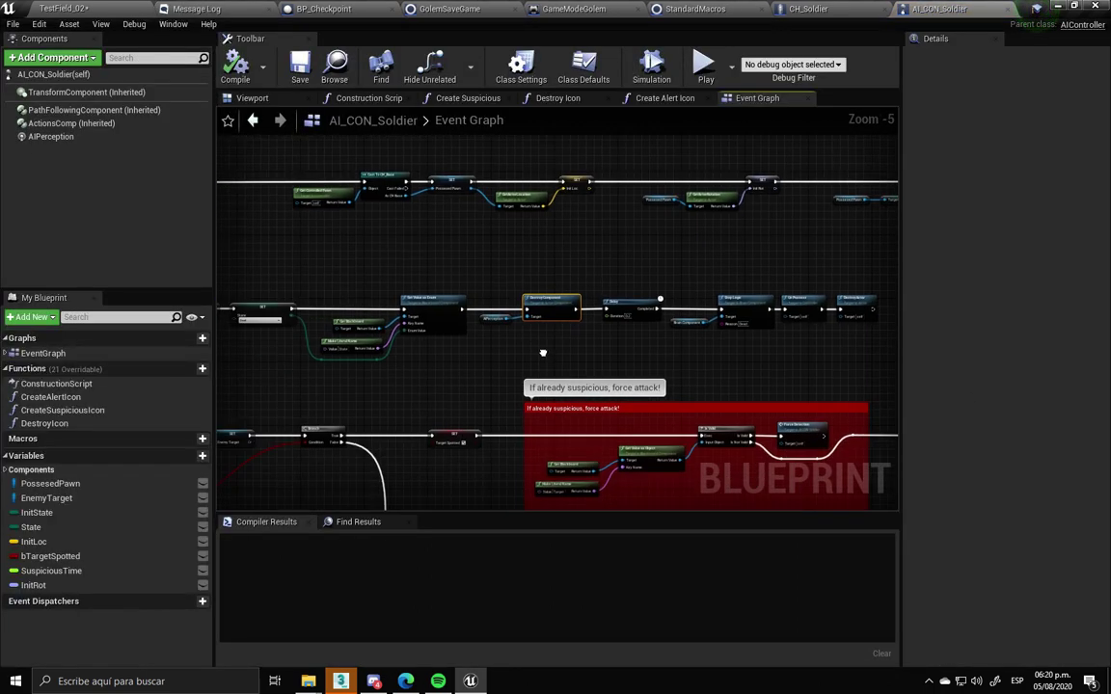
{"action": "scroll", "coordinate": [534, 318], "scroll_direction": "up", "scroll_amount": 4}
{"action": "left_click", "coordinate": [64, 9]}
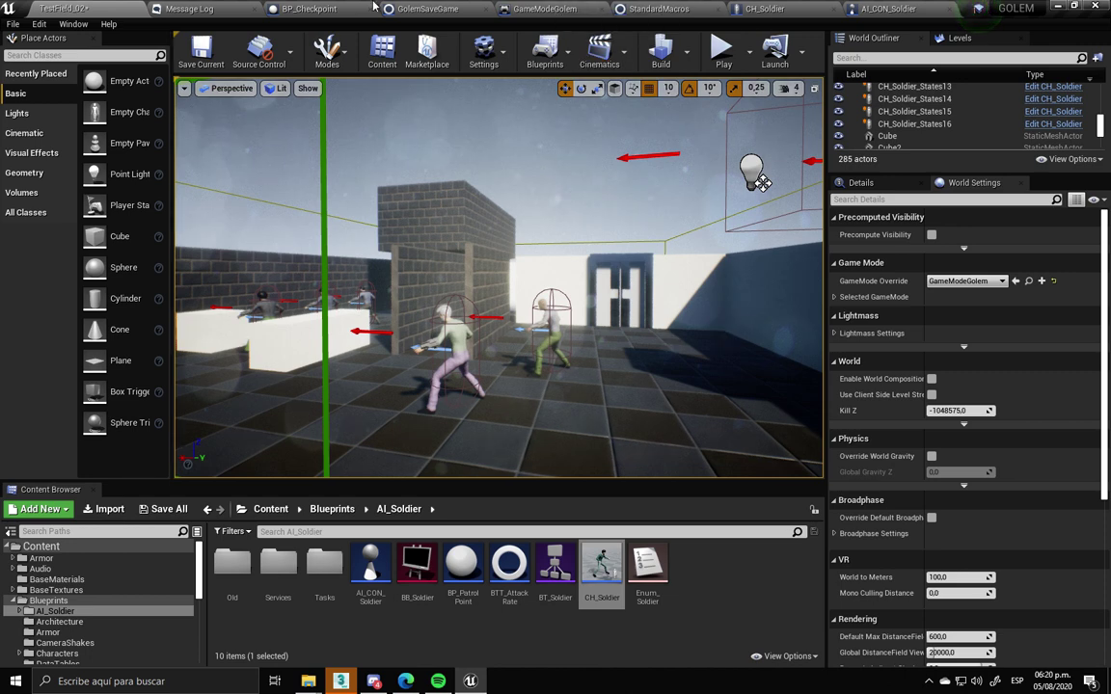
{"action": "left_click", "coordinate": [313, 619]}
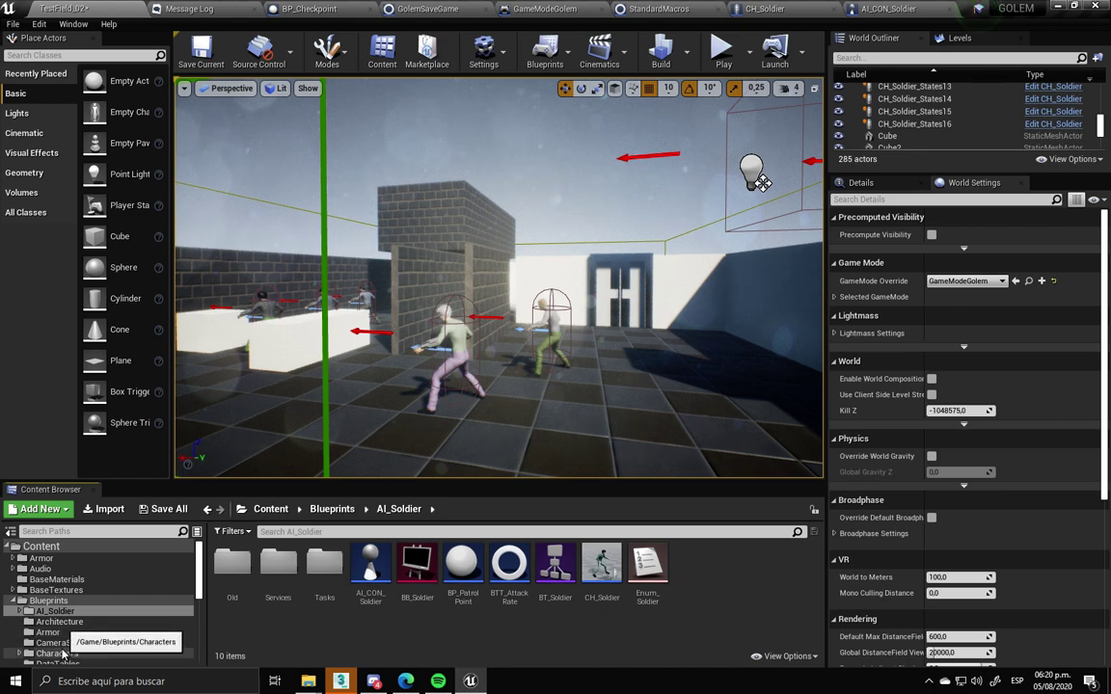
{"action": "left_click_drag", "start_coordinate": [618, 415], "coordinate": [603, 390]}
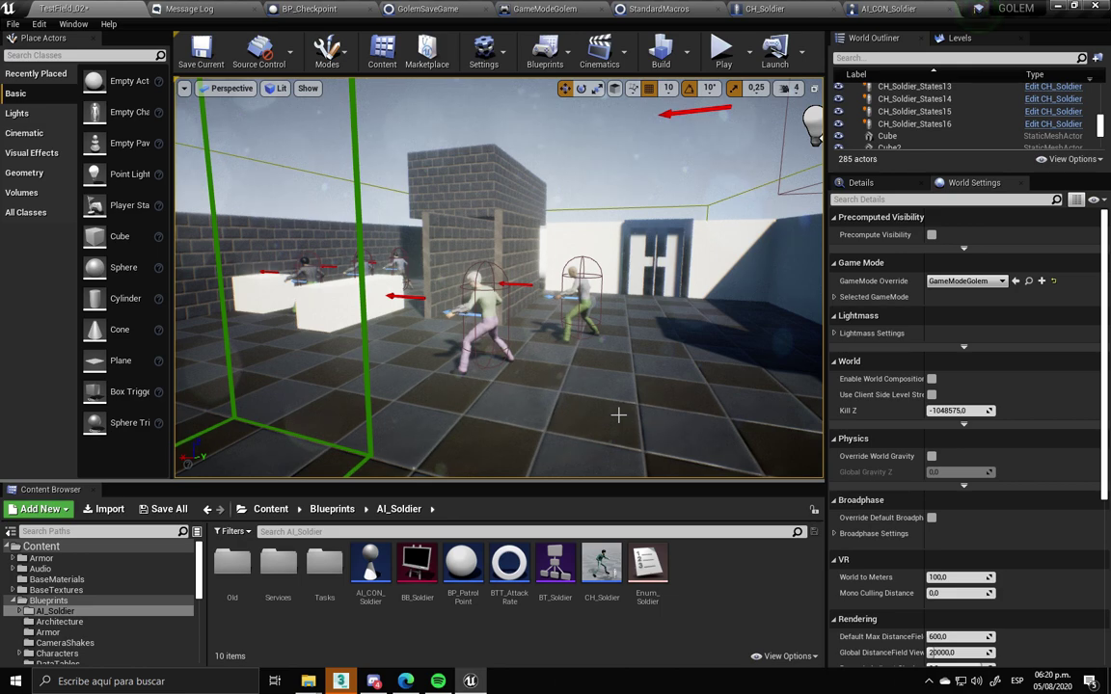
{"action": "right_click_drag", "start_coordinate": [518, 332], "coordinate": [702, 165]}
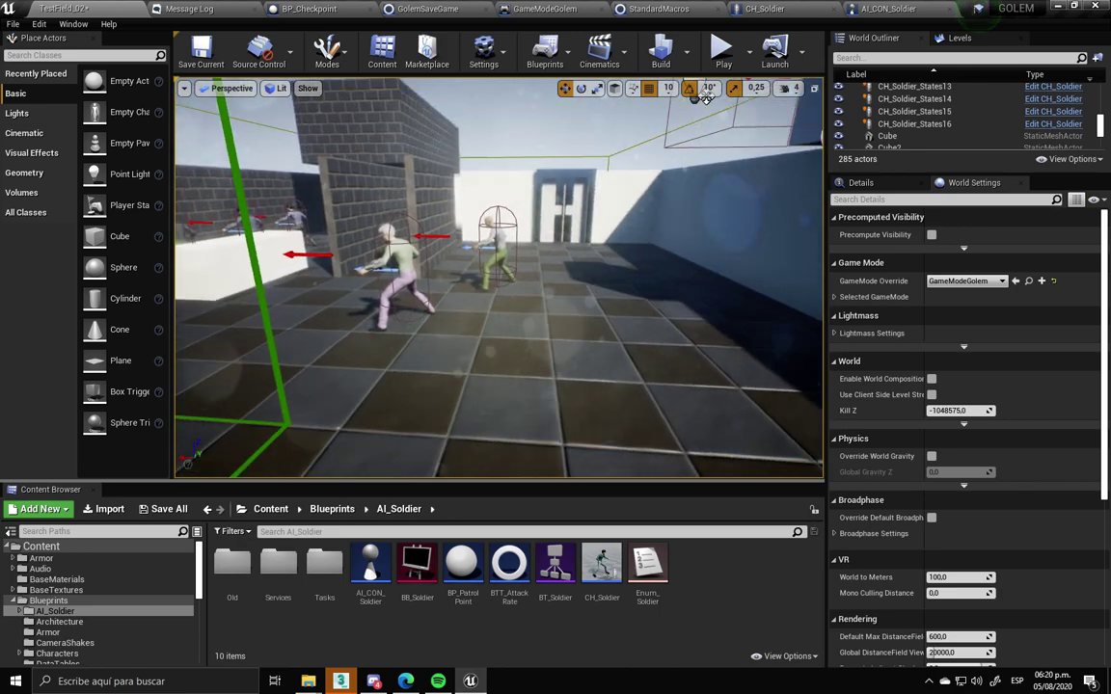